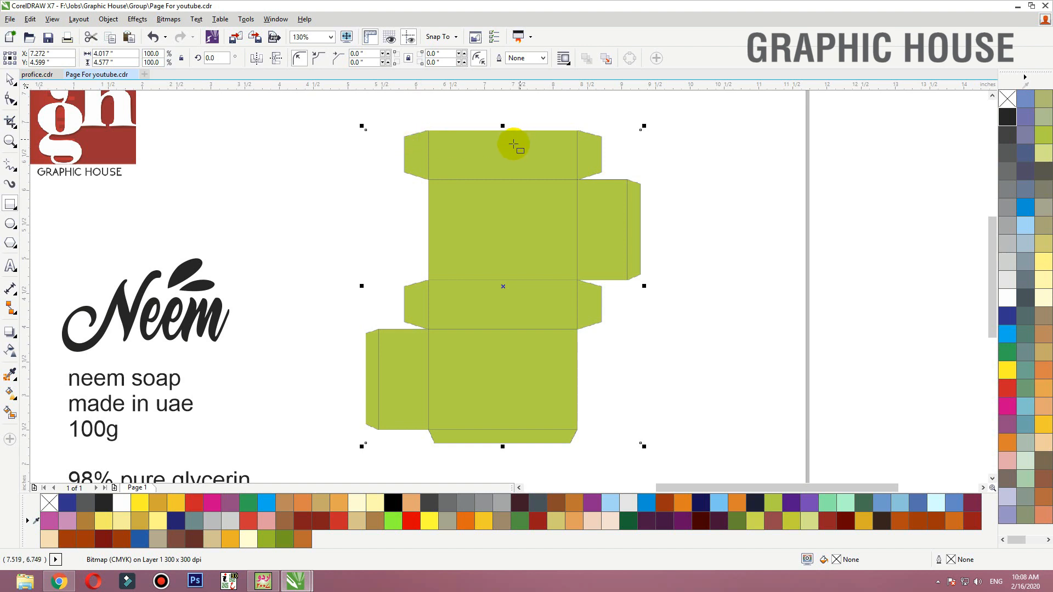
- Draw a rectangle of about 2.169 × 0.722 in over the top panel of the green box template
key(F2)
drag(638, 110, 395, 227)
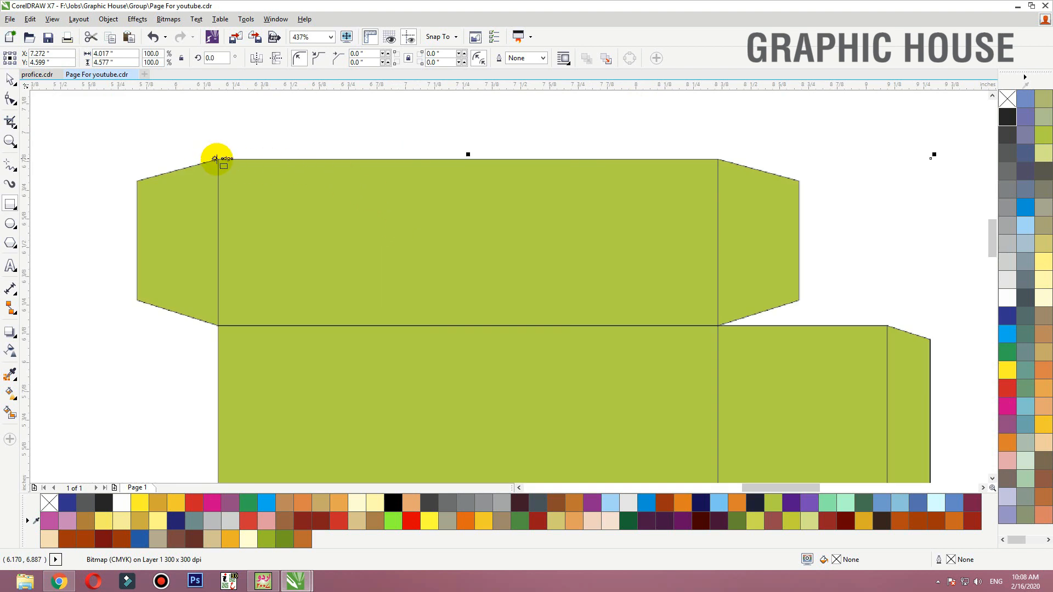
drag(218, 158, 716, 322)
key(space)
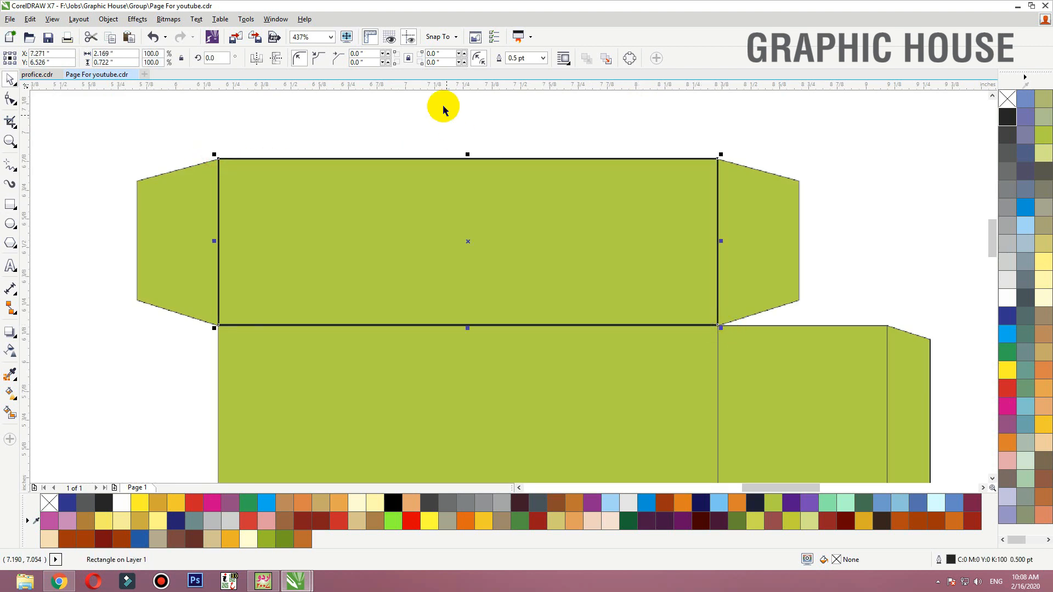
- Mirror-copy rectangles over the front panel, its side panel and glue flap, and the top panel's right flap, about 0.731, 0.195 and 0.351 in wide
scroll(444, 107, down, 2)
drag(454, 126, 456, 361)
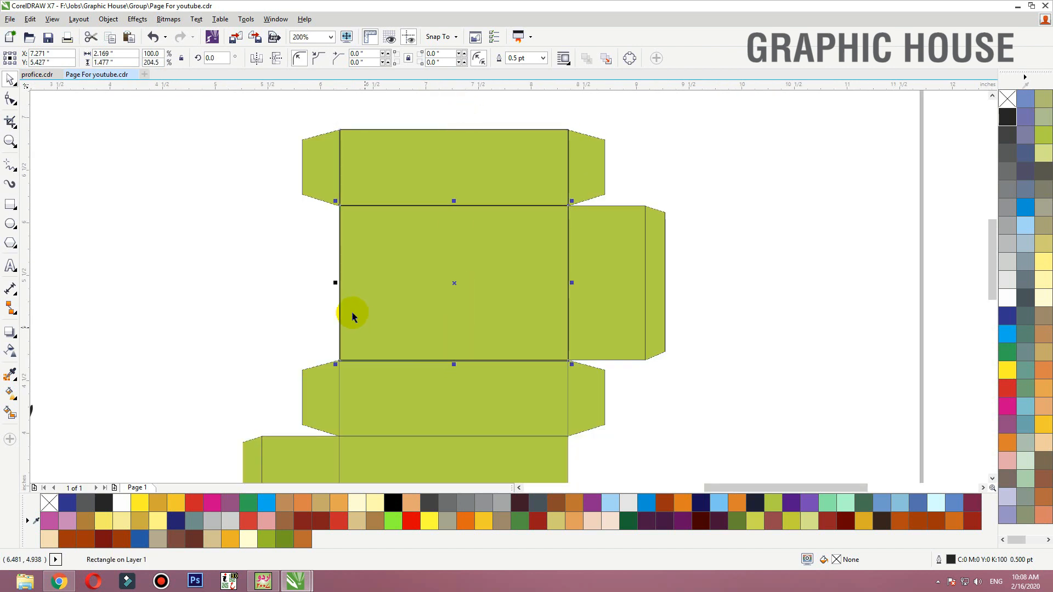
drag(335, 285, 645, 273)
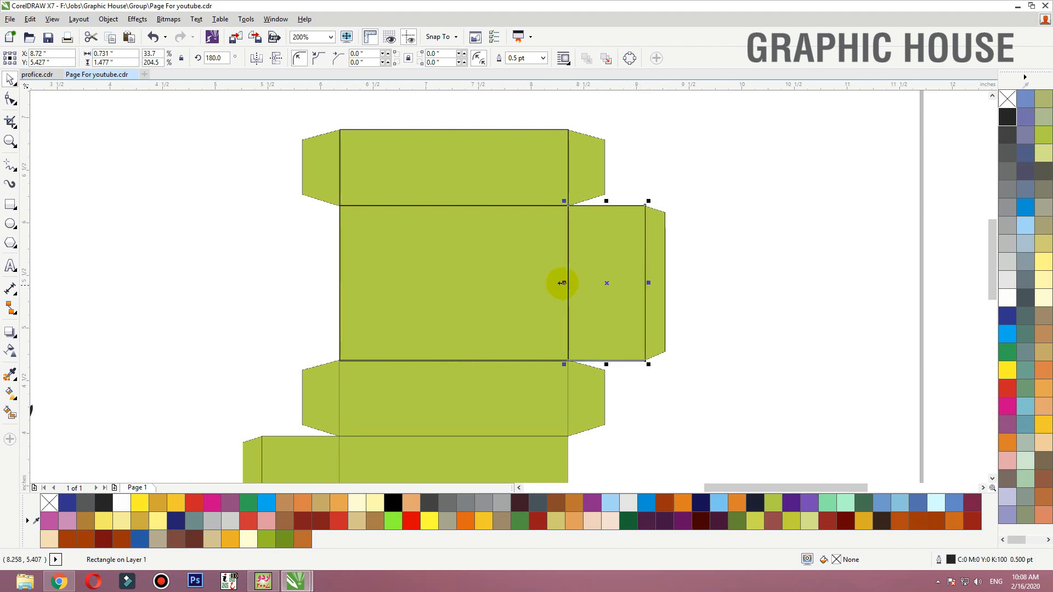
drag(564, 283, 662, 278)
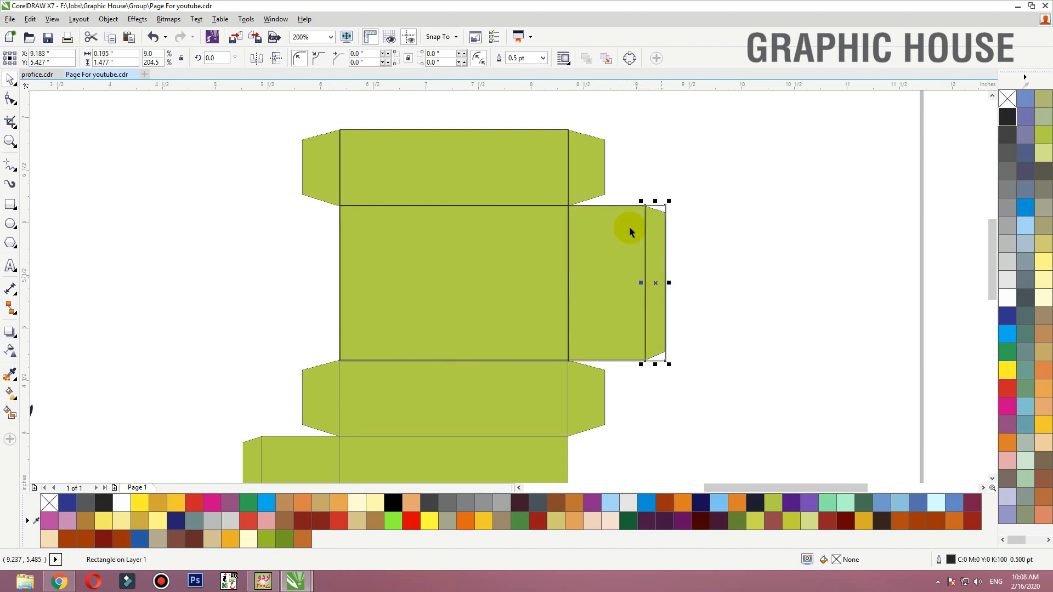
drag(336, 167, 605, 167)
- Convert the top panel's right flap rectangle to curves and move its two outer corners inward to match the template's tapered flap
scroll(646, 148, down, 1)
key(F2)
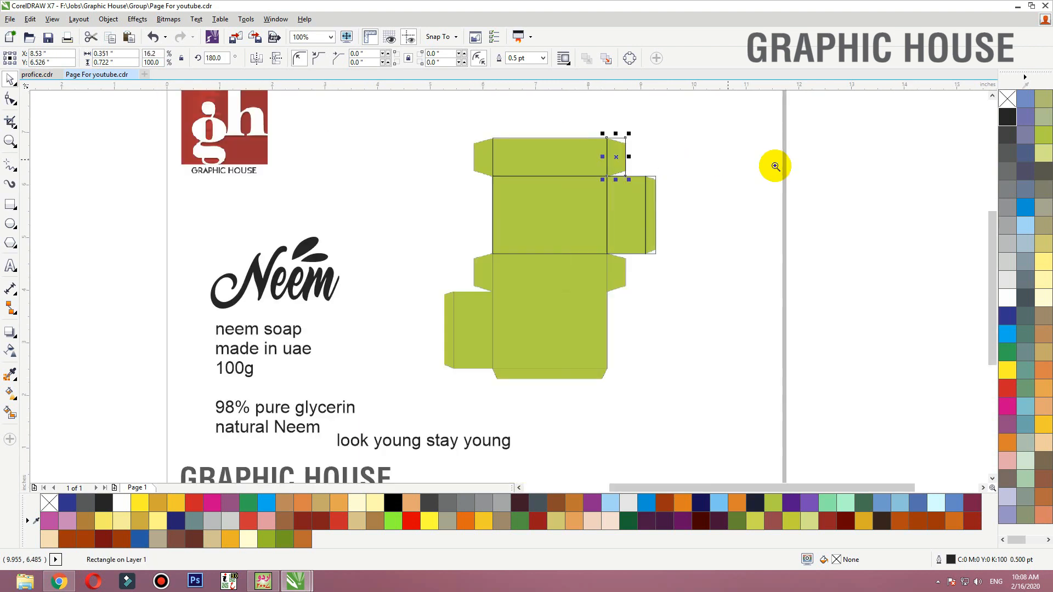
drag(771, 169, 393, 329)
click(484, 107)
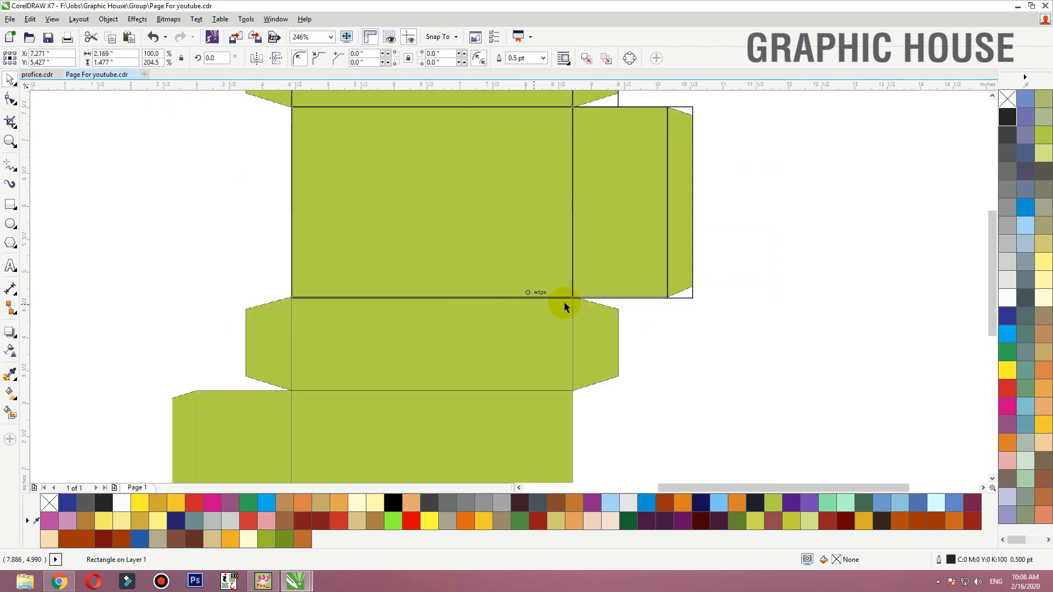
key(F3)
key(F2)
drag(634, 137, 429, 214)
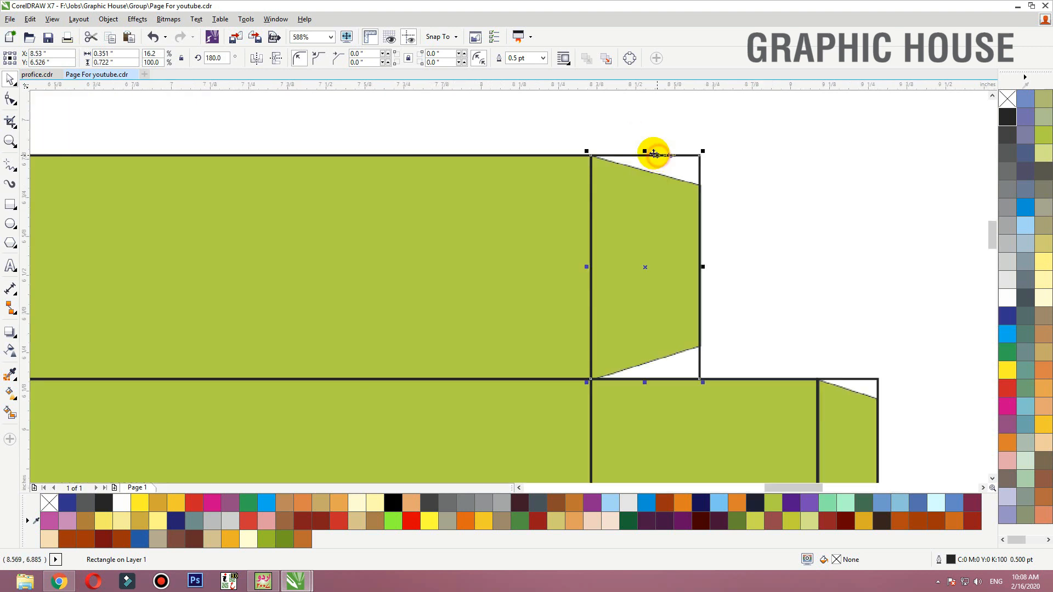
click(14, 102)
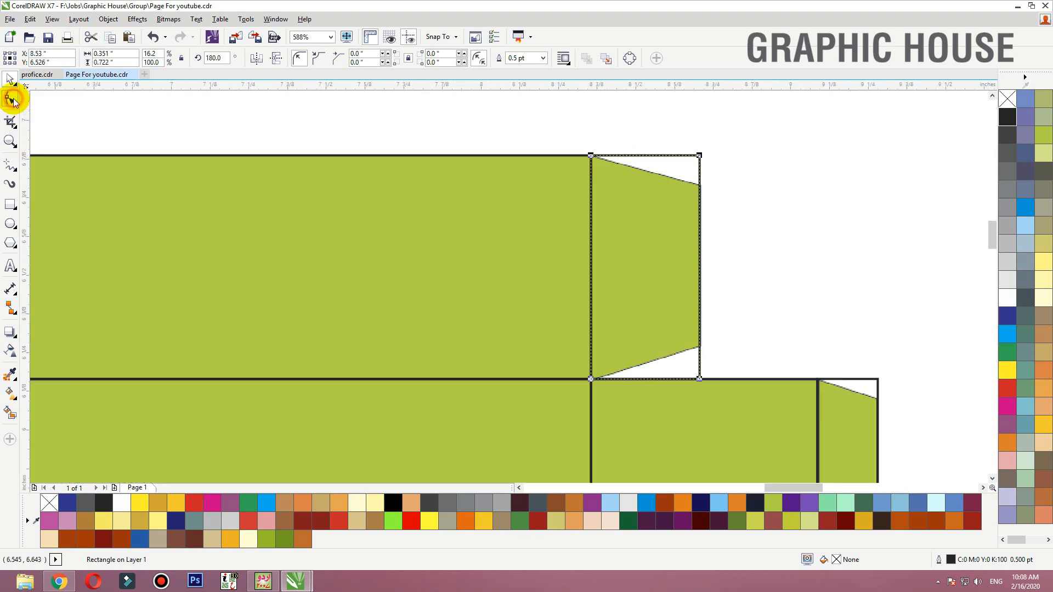
key(ctrl+q)
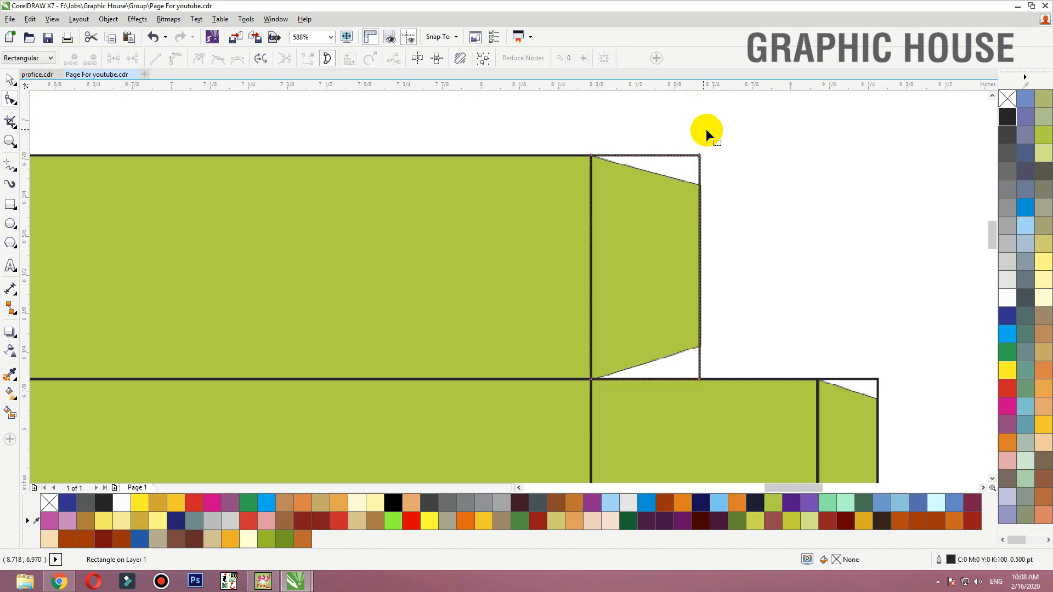
drag(738, 132, 700, 186)
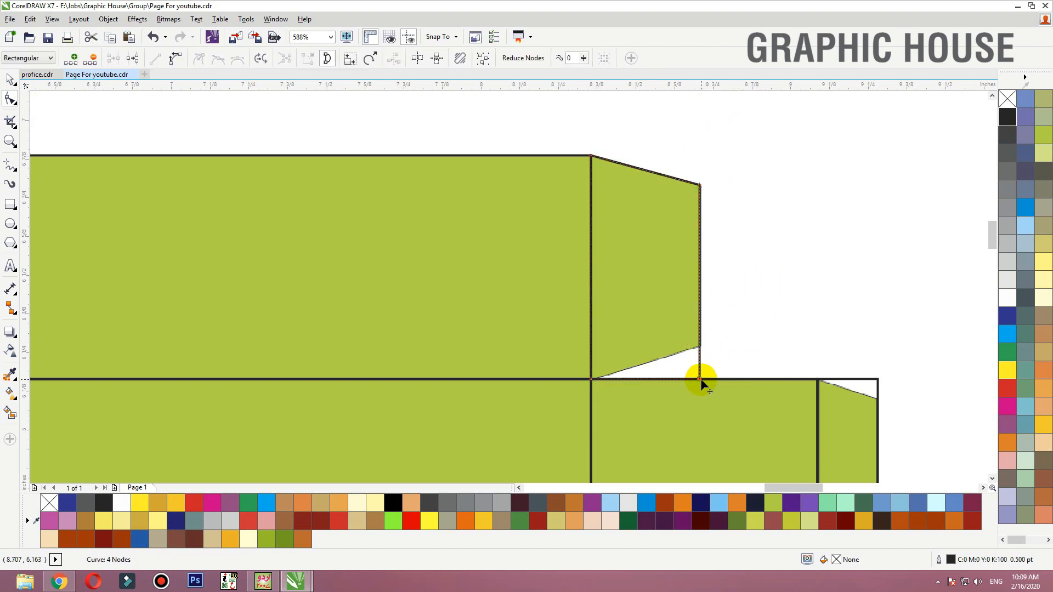
drag(699, 377, 699, 348)
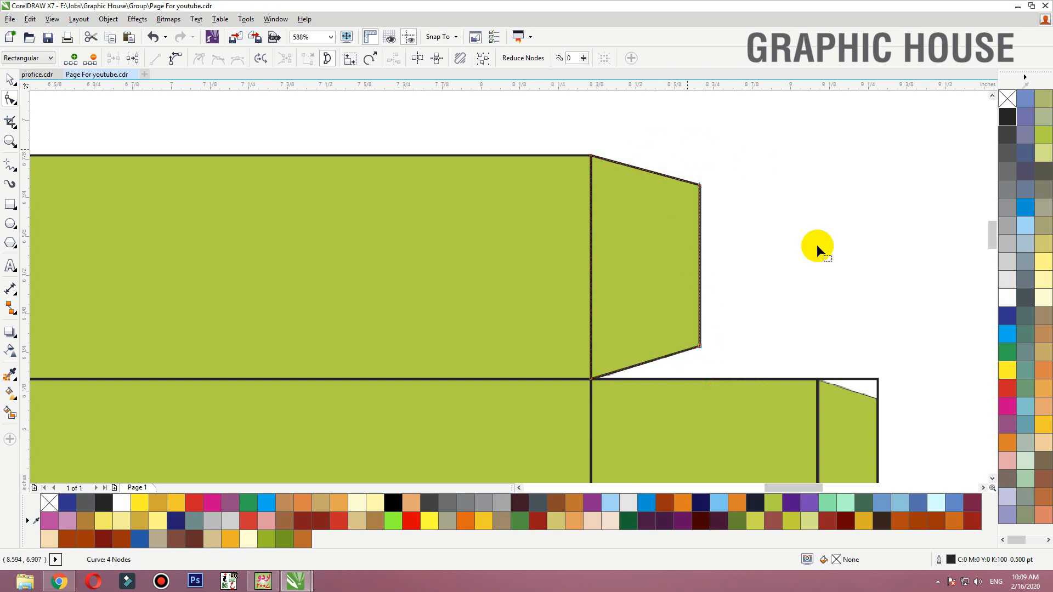
- Convert the side panel's glue flap rectangle to curves and taper its upper and lower outer corners to the template
scroll(800, 258, down, 3)
click(789, 267)
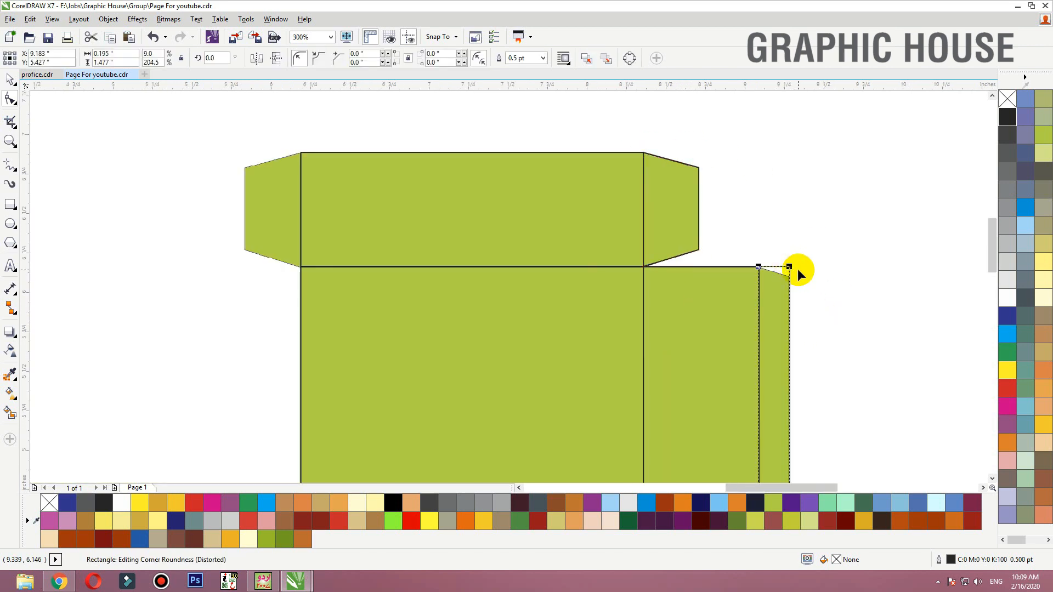
key(ctrl+q)
key(F2)
drag(815, 254, 719, 308)
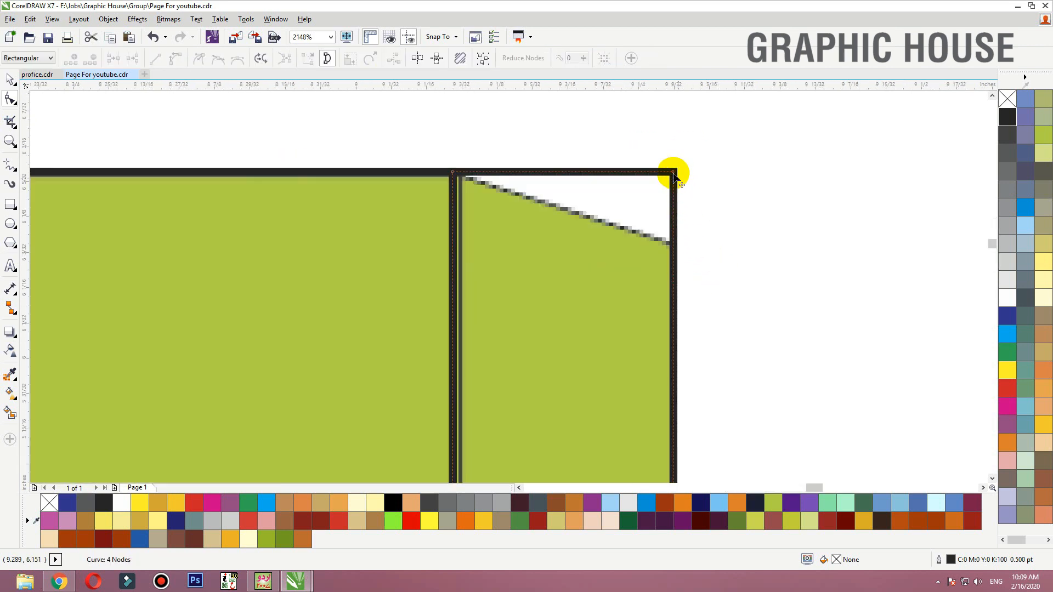
drag(675, 172, 674, 247)
scroll(644, 134, down, 8)
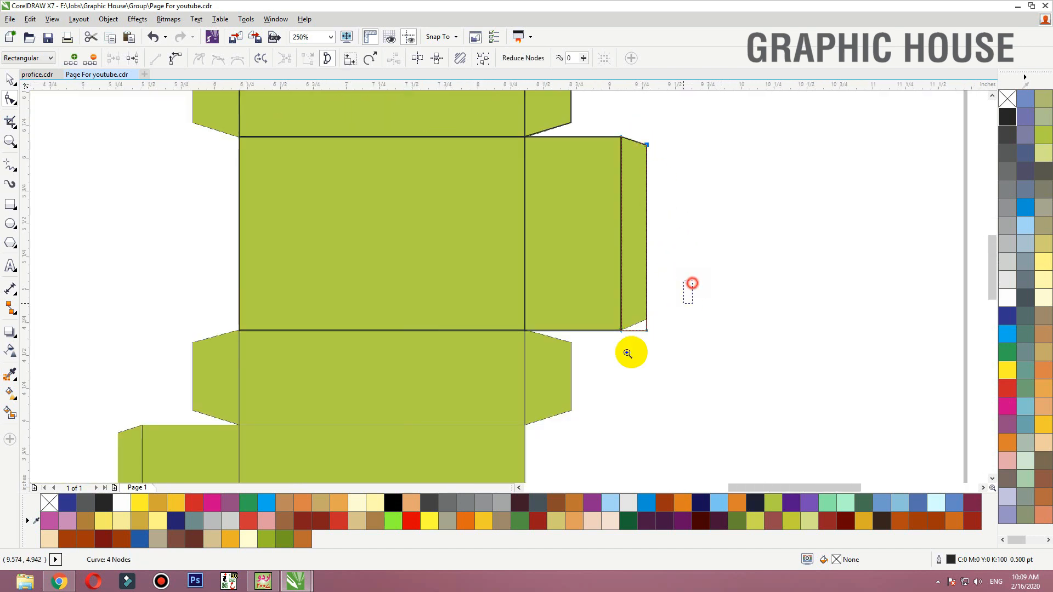
drag(692, 283, 543, 280)
scroll(606, 313, down, 7)
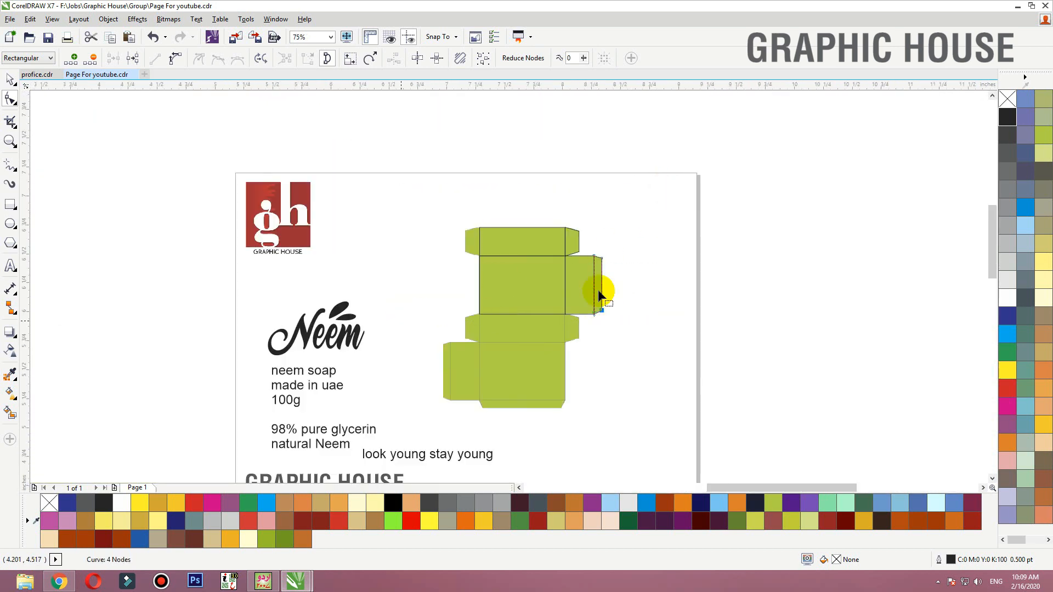
- Mirror-copy the tapered right flap to the left end of the top panel
scroll(546, 238, up, 4)
key(space)
drag(649, 252, 353, 251)
scroll(486, 162, down, 2)
- Select the six traced box outlines and mirror-copy them downward over the lower half of the template
click(538, 372)
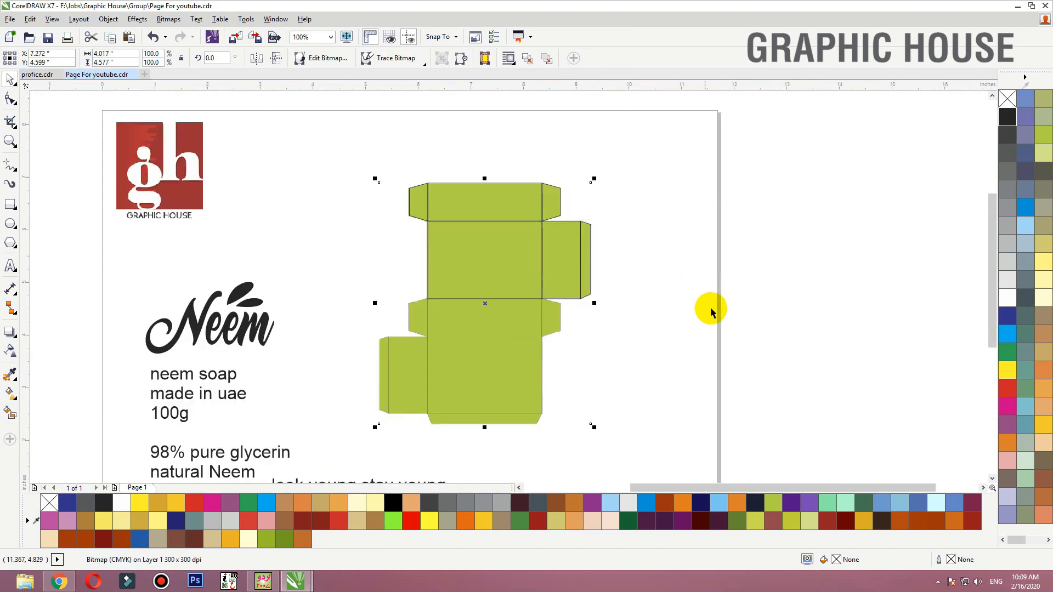
drag(694, 313, 390, 165)
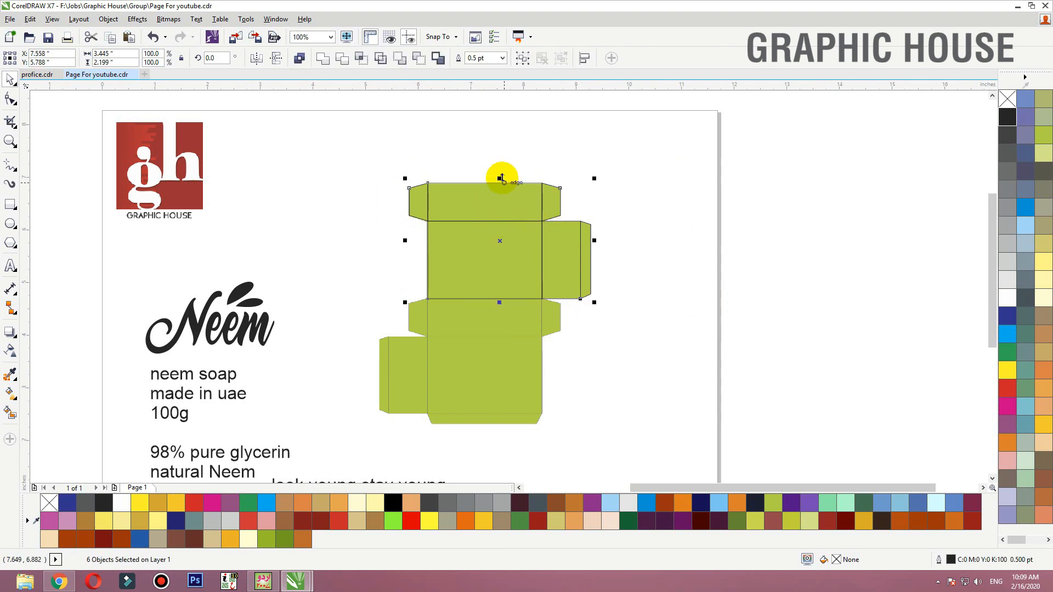
drag(501, 180, 500, 396)
right_click(501, 396)
key(F2)
drag(685, 262, 318, 473)
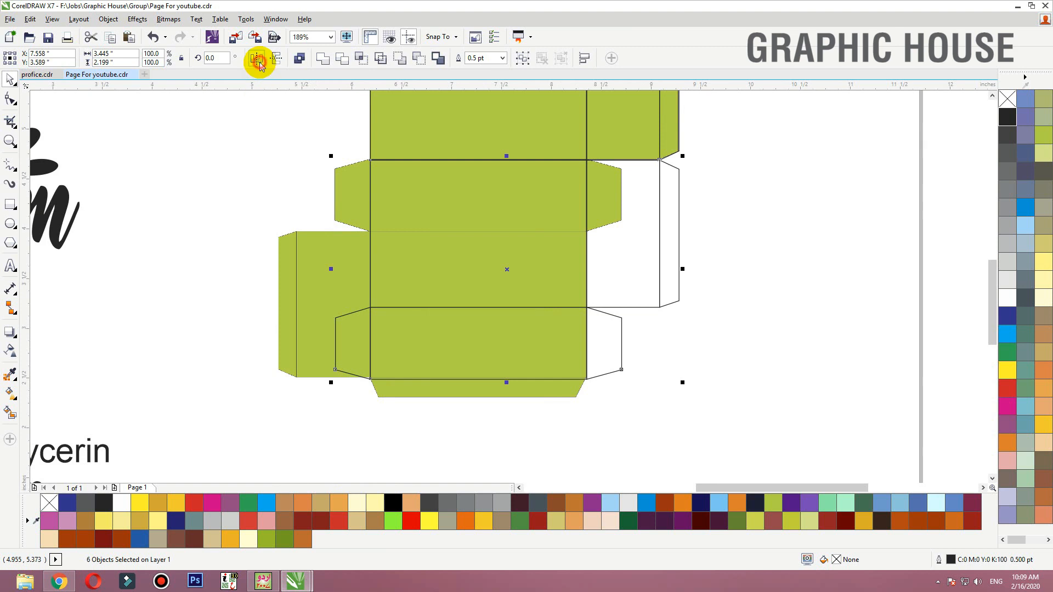
- Flip the copied outlines horizontally and shift them left to line up with the template's lower panels
click(258, 59)
click(276, 64)
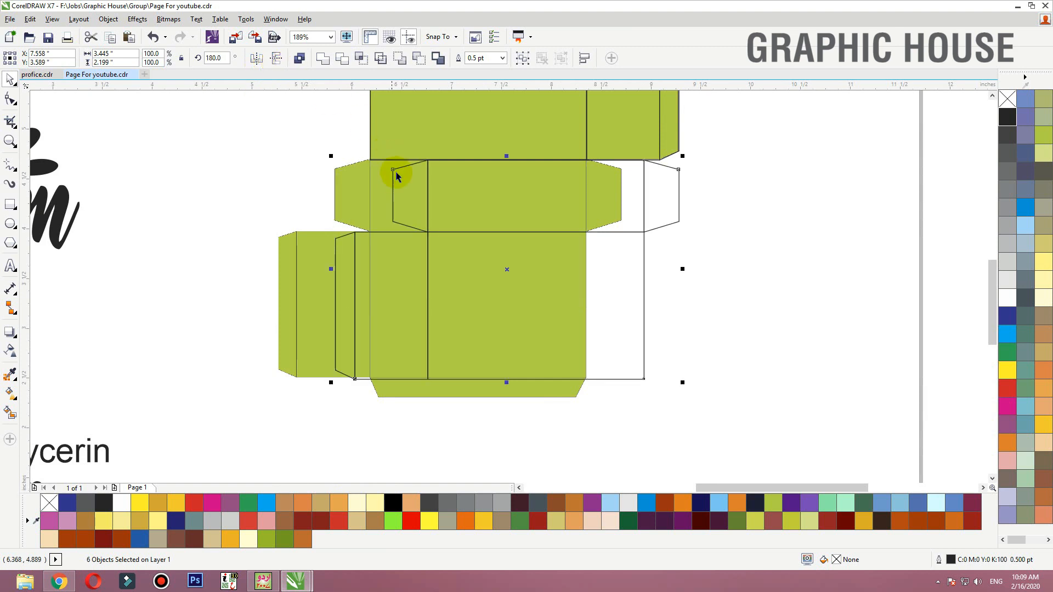
drag(393, 188, 335, 189)
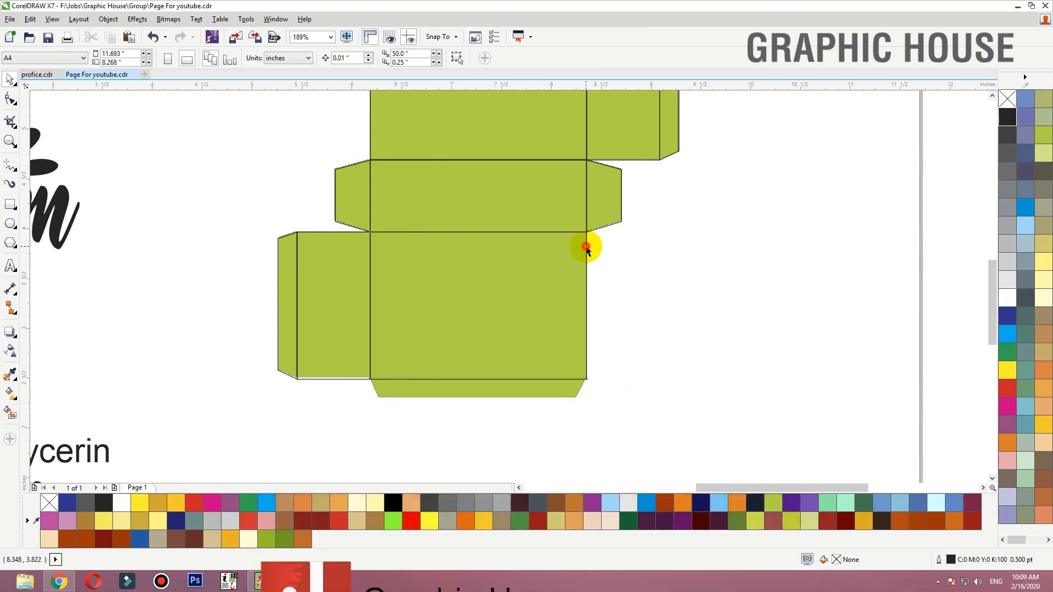
- Mirror-copy the lowest large panel's rectangle downward as a strip about 0.179 in high over the bottom closing flap
click(474, 228)
drag(479, 232, 479, 396)
key(F2)
drag(658, 332, 312, 434)
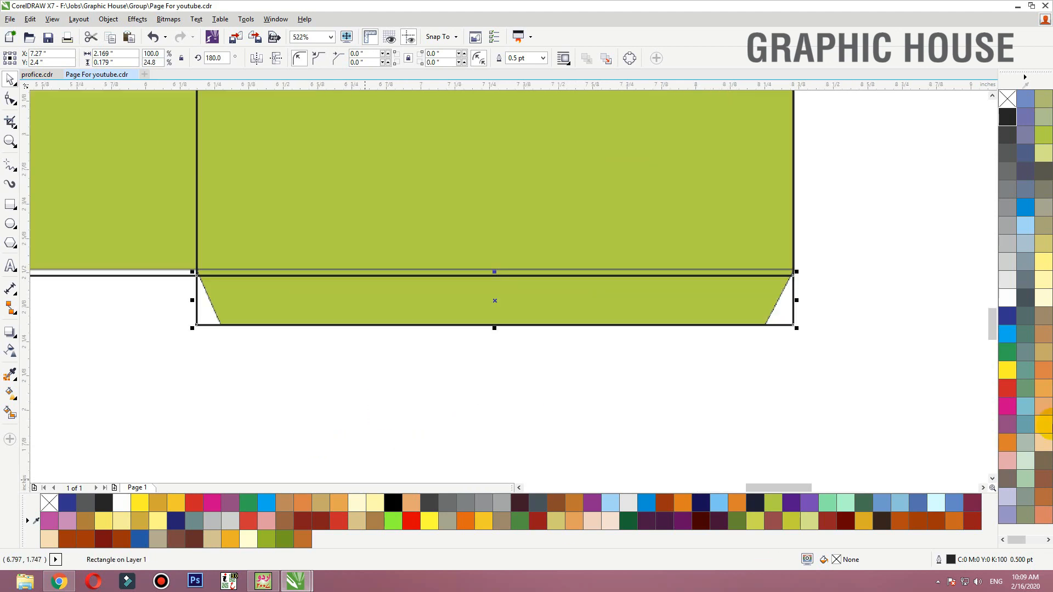
- Convert the bottom flap rectangle to curves and move its two lower corners inward to match the template's taper
key(ctrl+q)
key(F10)
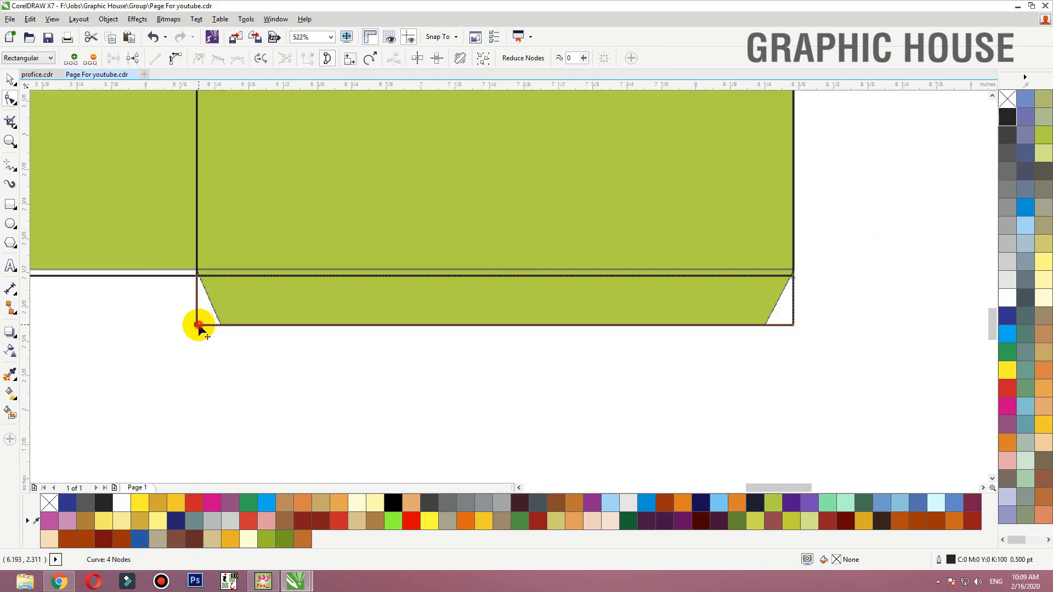
drag(198, 324, 219, 325)
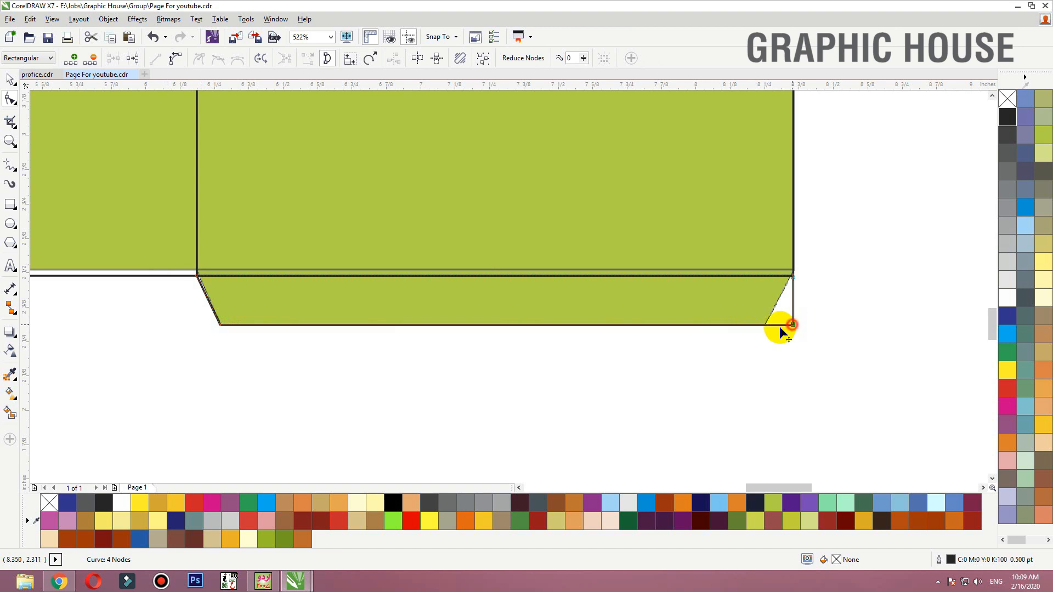
drag(764, 329, 766, 327)
- Move the green template bitmap out from under the outlines to the blank area right of the page
scroll(680, 346, down, 5)
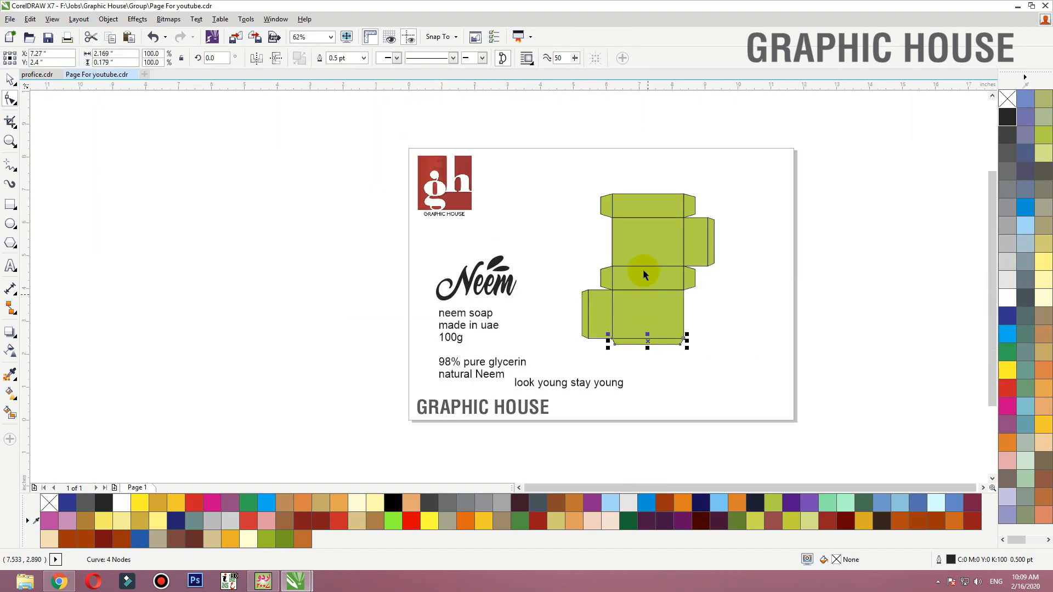
drag(600, 242, 791, 236)
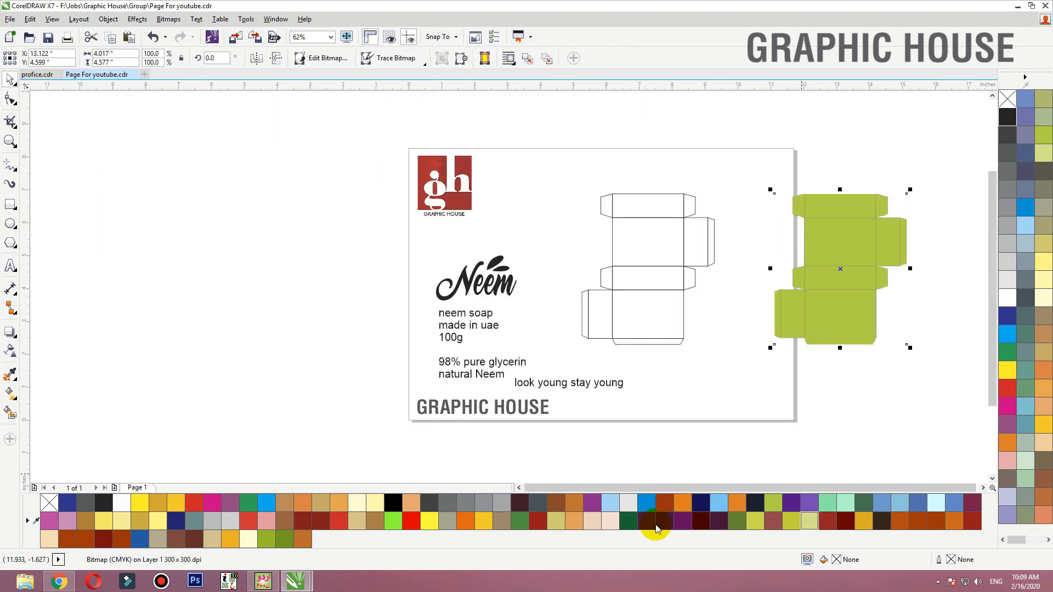
drag(854, 302, 890, 294)
- Select all the traced box outlines, try an 80% black fill with white outlines, and fill them with red
mouse_move(736, 184)
mouse_down()
mouse_move(583, 301)
mouse_move(551, 349)
mouse_up()
click(1012, 158)
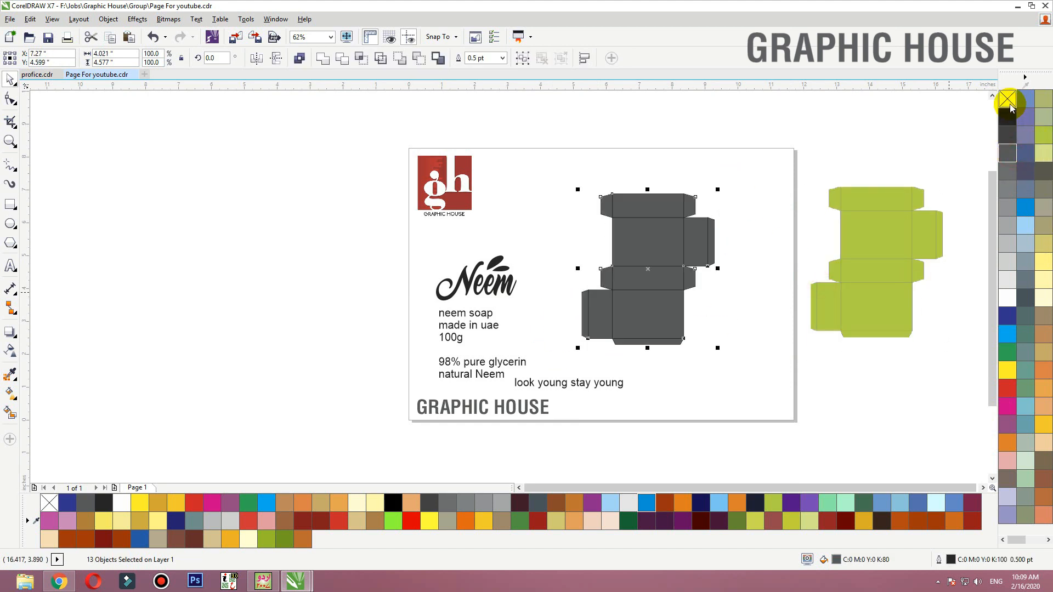
right_click(1010, 298)
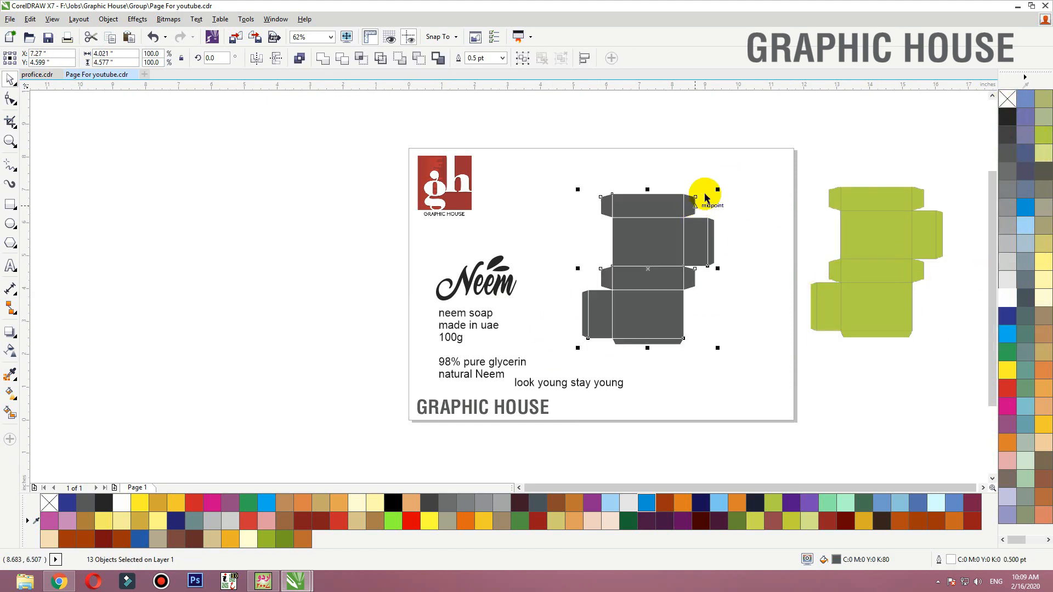
click(1008, 388)
key(F2)
drag(777, 156, 352, 434)
- Move the complete red box layout slightly up and to the left on the page
mouse_move(865, 263)
mouse_down()
mouse_move(907, 301)
mouse_move(849, 263)
mouse_up()
click(727, 114)
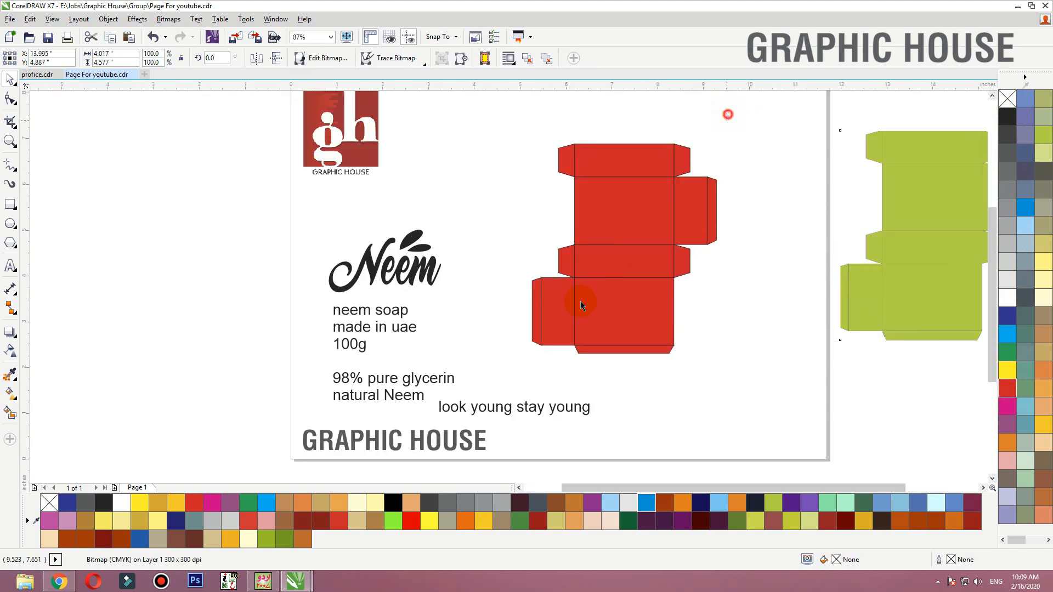
drag(596, 314, 585, 303)
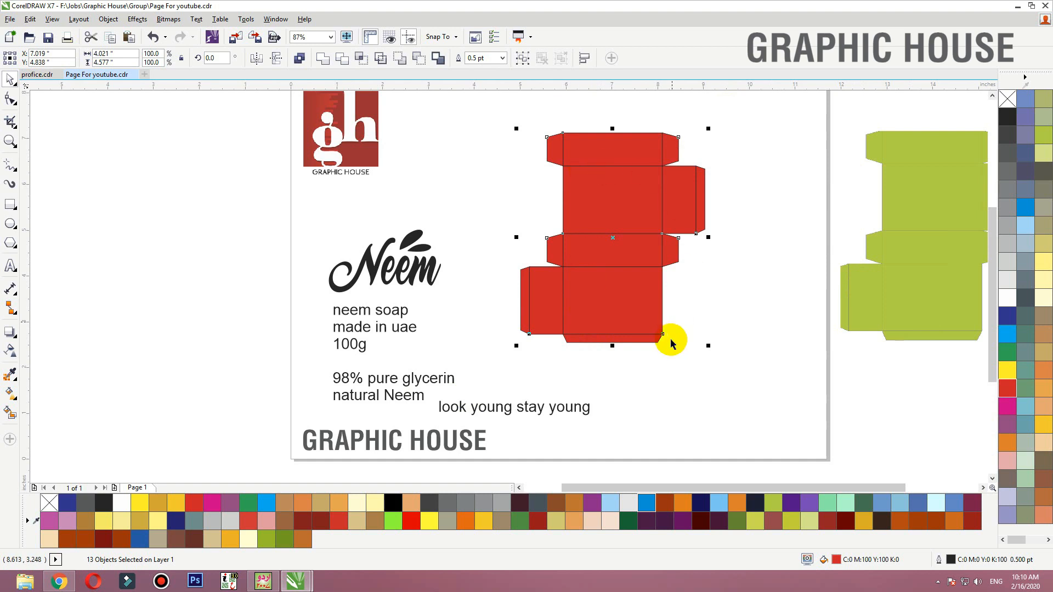
click(721, 315)
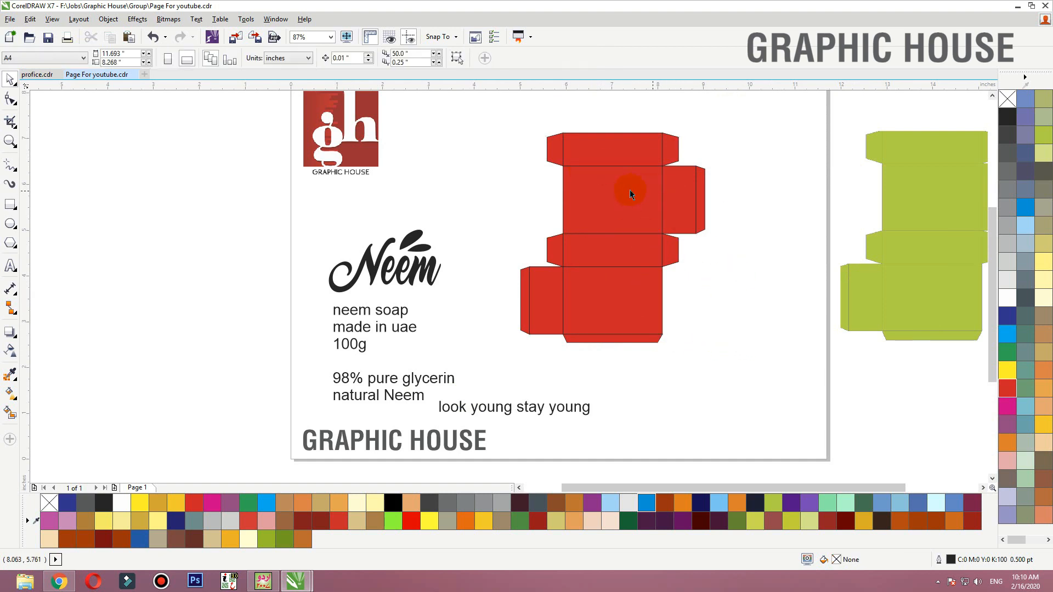
drag(498, 126, 487, 100)
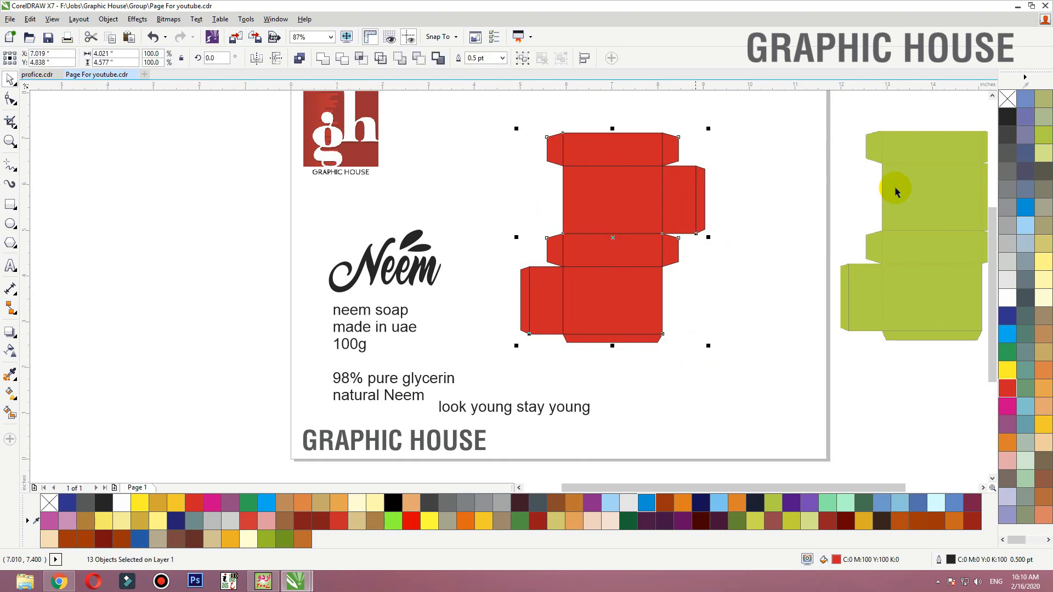
- Delete the green template bitmap beside the page
drag(945, 229, 902, 251)
key(Delete)
drag(739, 364, 698, 355)
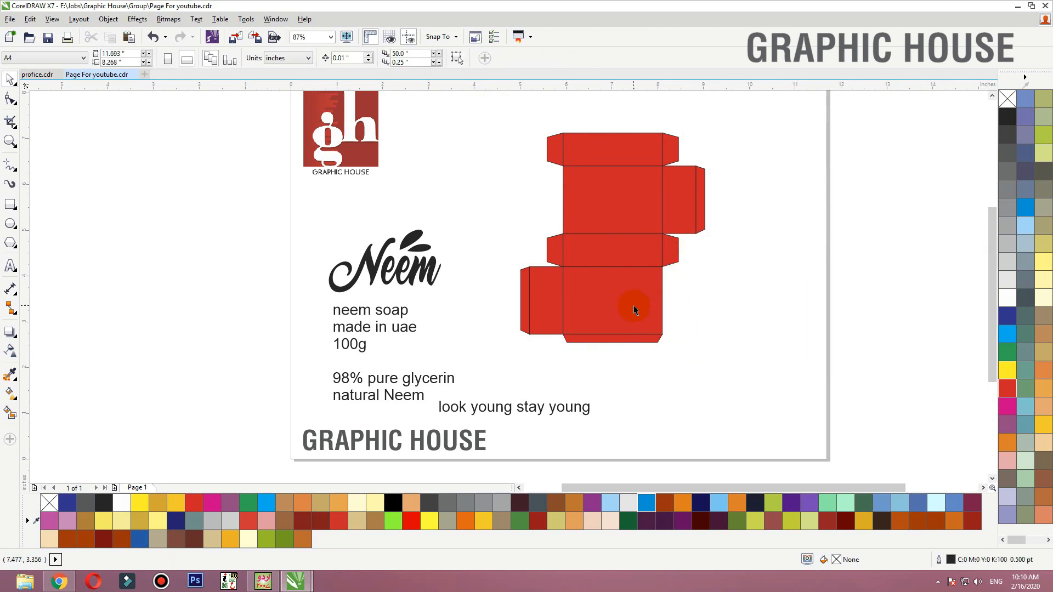
- Place a copy of the red upper main panel, 2.169 × 1.477 in, in the blank area right of the page
drag(627, 198, 896, 319)
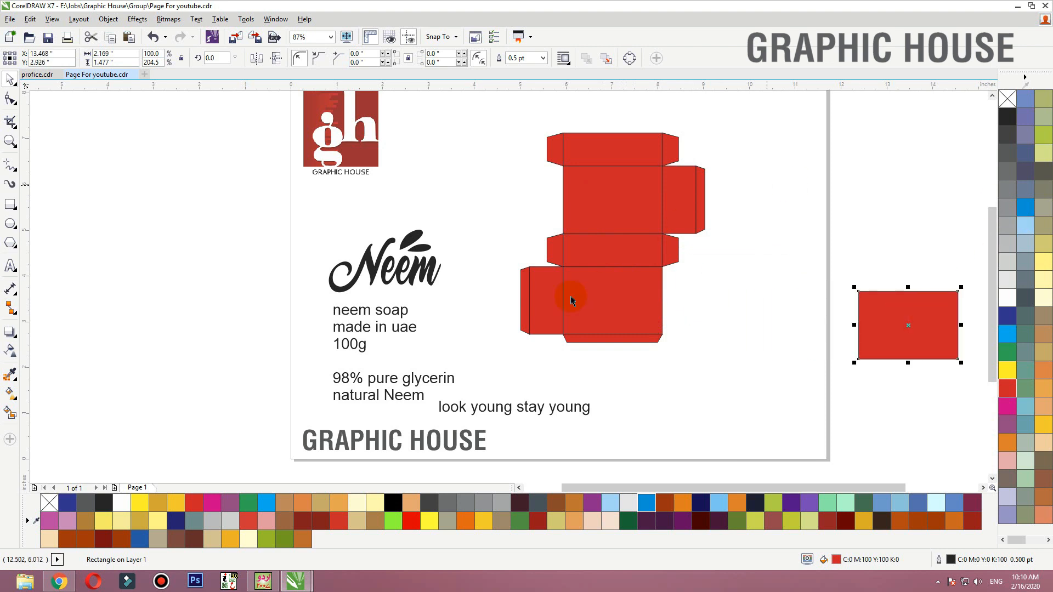
click(377, 289)
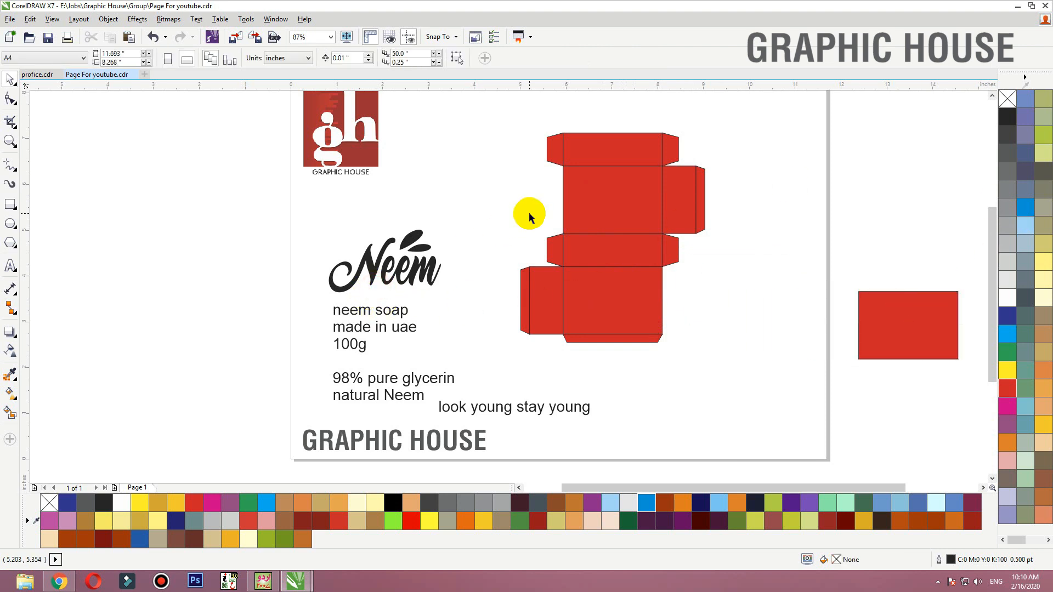
- Place the Neem logo, product text block and "look young stay young" tagline below the separate red panel, scaled to 41%
click(368, 333)
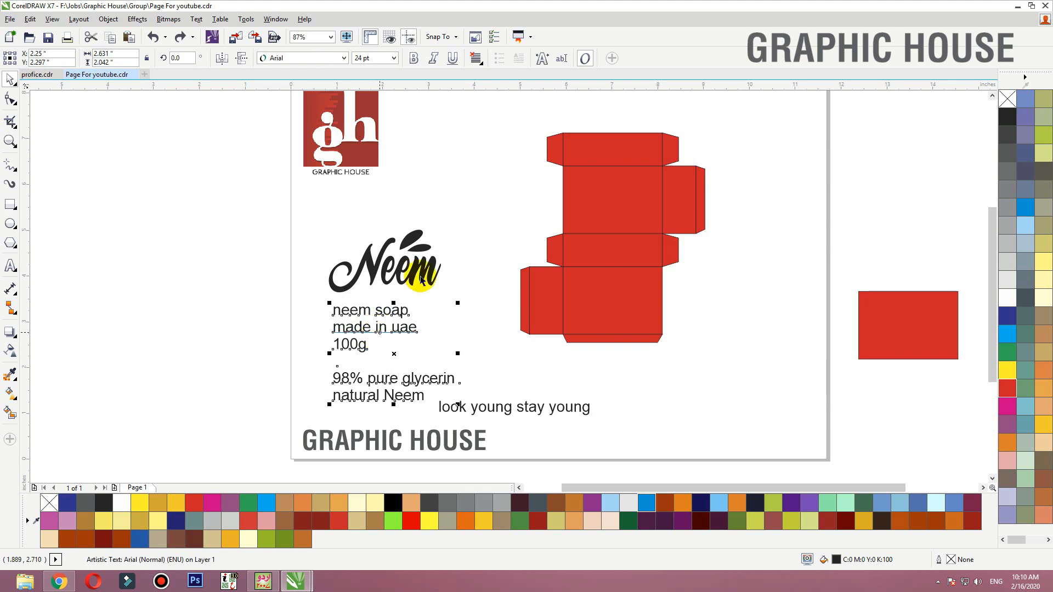
shift+click(501, 407)
shift+click(430, 275)
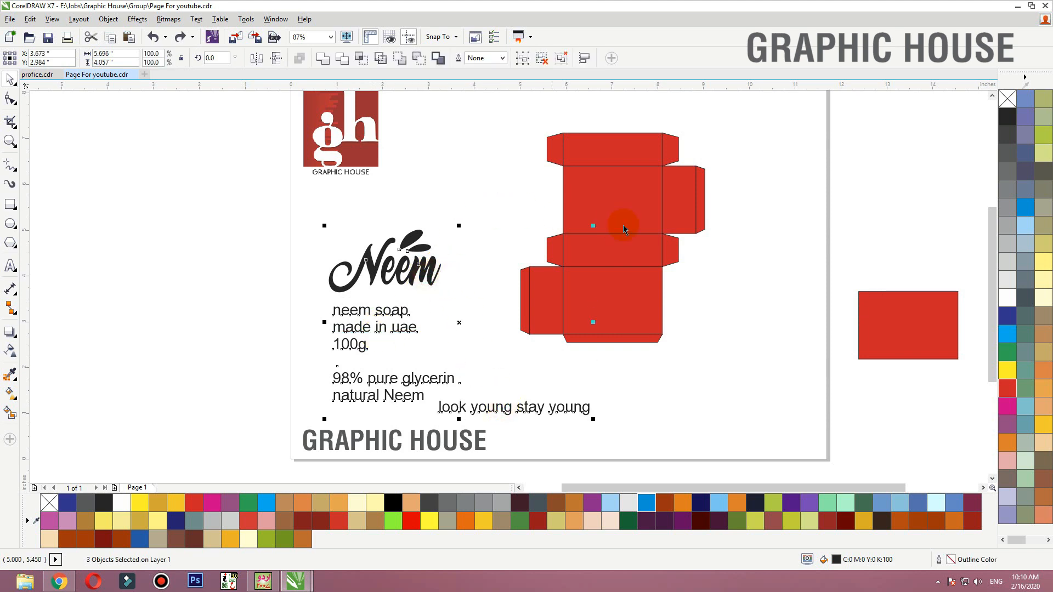
drag(490, 215, 249, 364)
shift+click(388, 375)
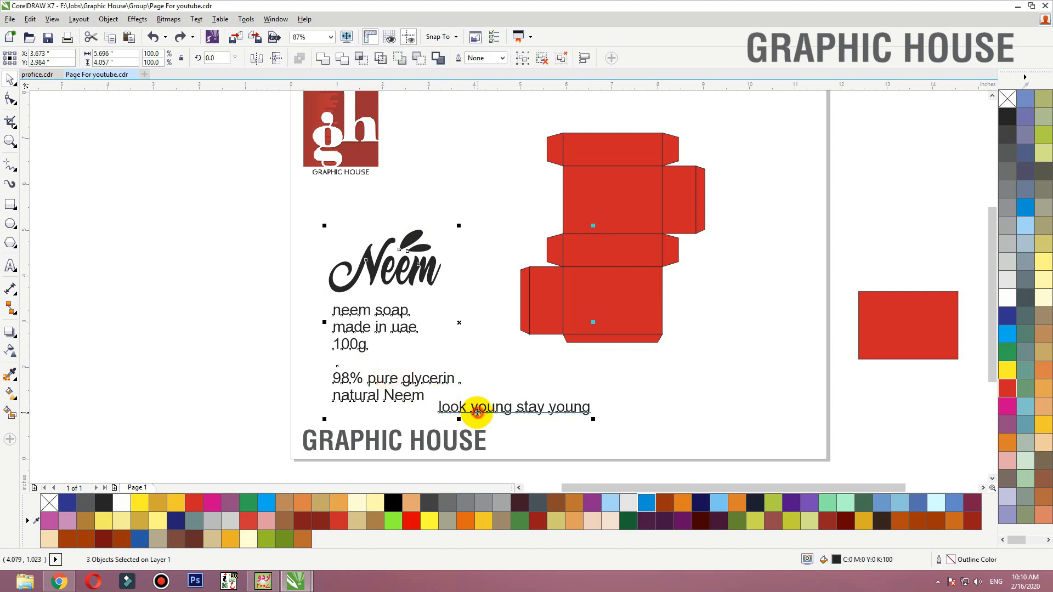
drag(592, 225, 878, 377)
drag(808, 268, 968, 483)
key(shift+F2)
click(766, 371)
click(477, 293)
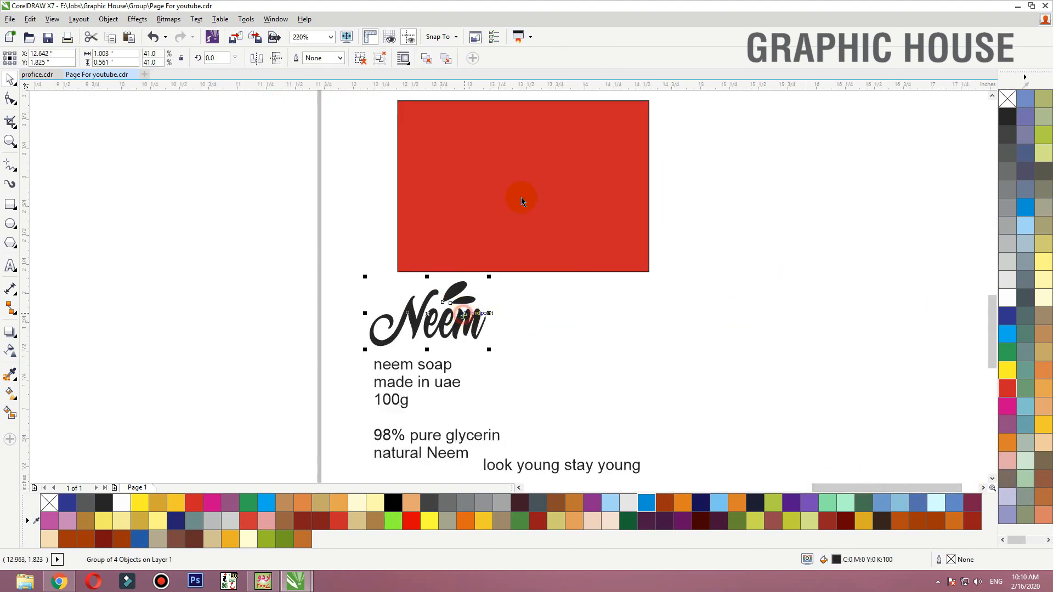
- Add a one-step inside contour with a 0.105 in offset to the red panel and break the contour group apart
click(521, 197)
click(18, 329)
click(43, 347)
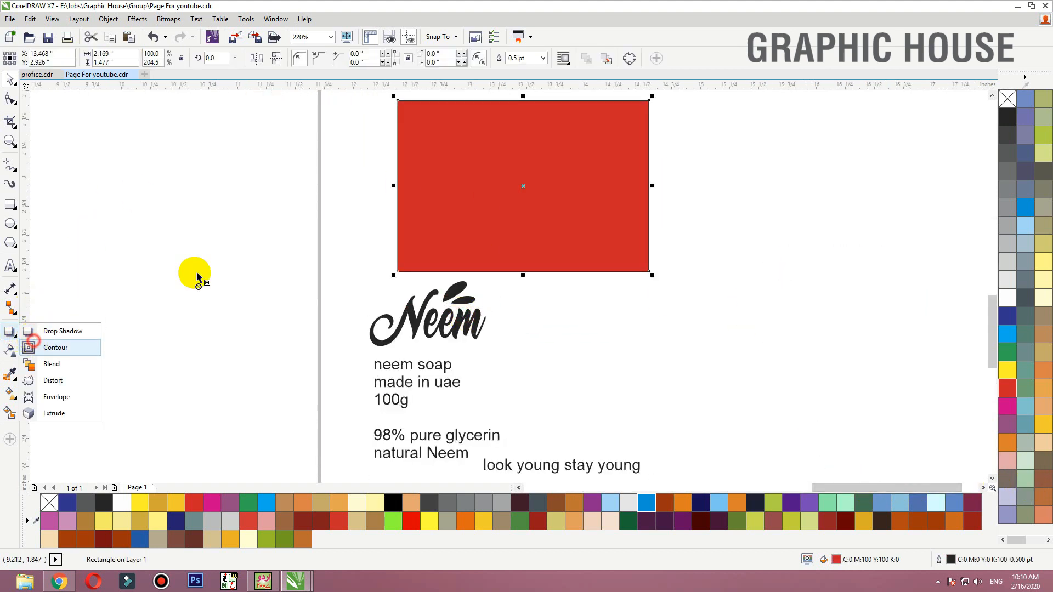
drag(410, 175, 410, 175)
key(space)
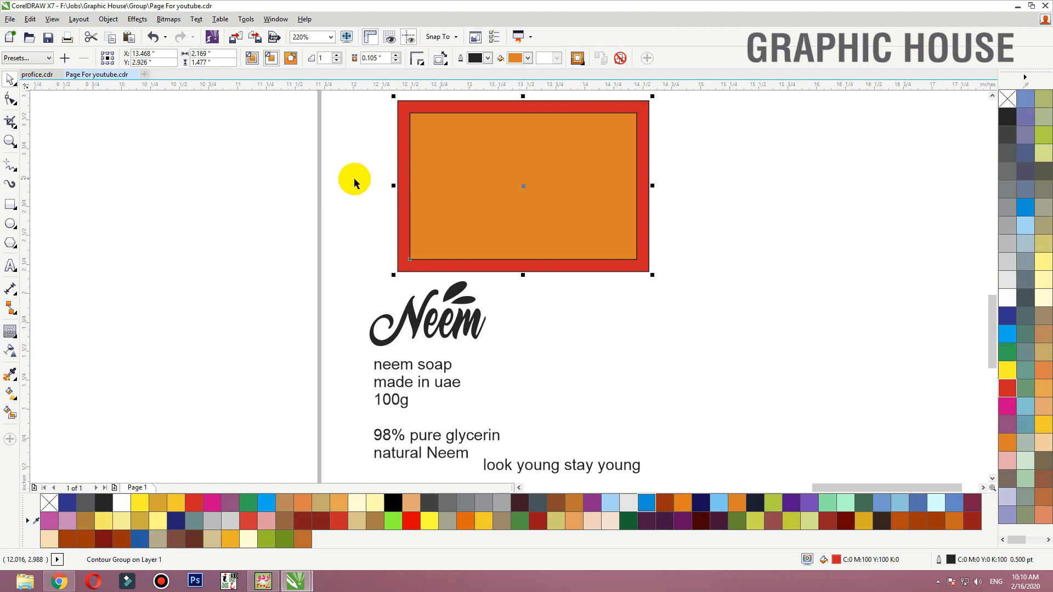
key(ctrl+k)
click(347, 178)
- Undo the trial move of the inner contour rectangle and remove its orange fill
drag(518, 180, 530, 199)
key(ctrl+z)
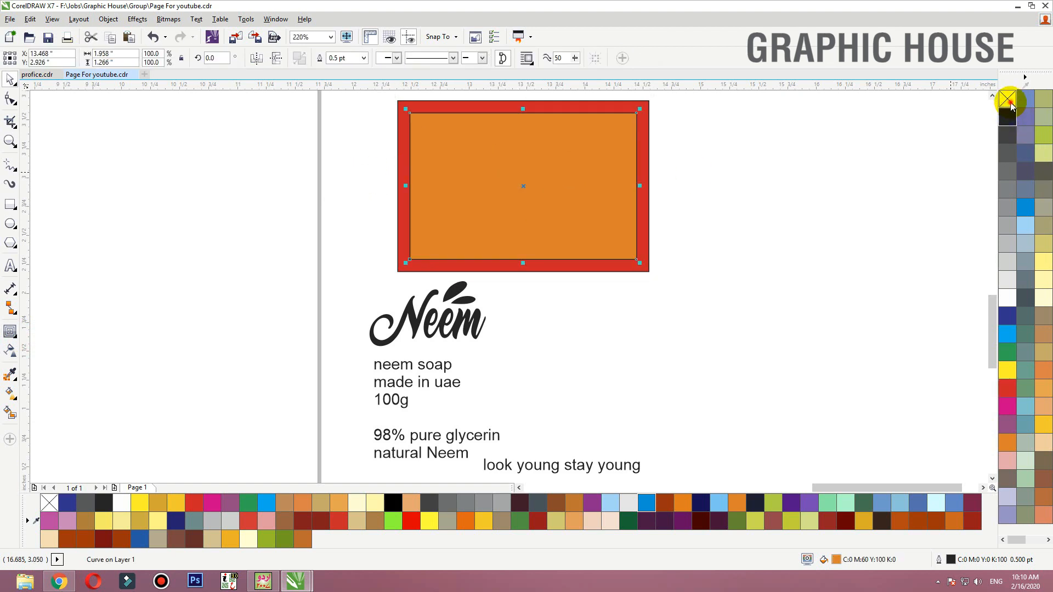
click(1008, 101)
- Fill the outer panel rectangle with green and remove its outline
click(651, 134)
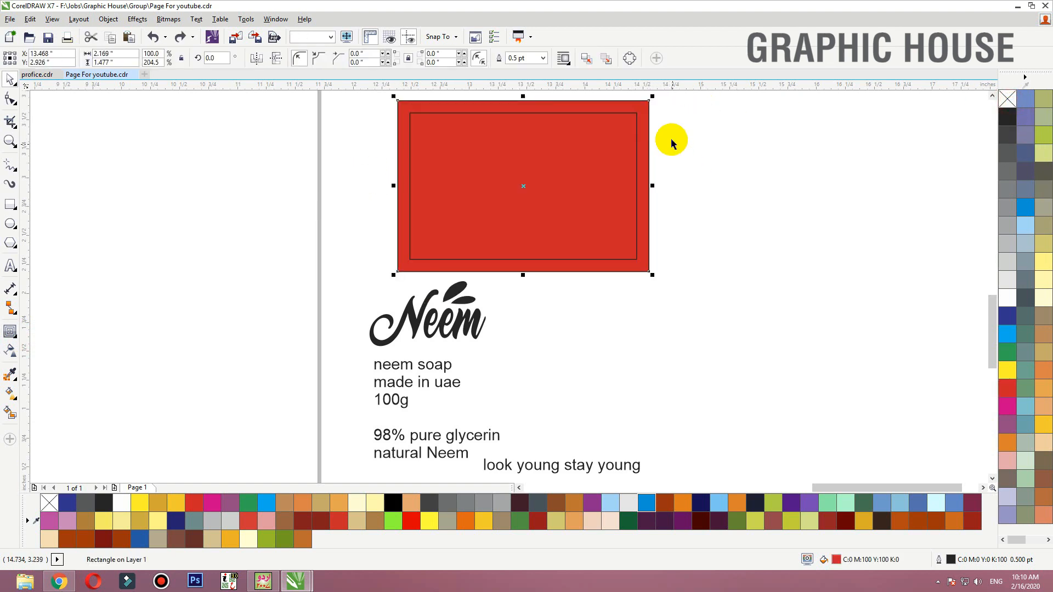
click(1006, 353)
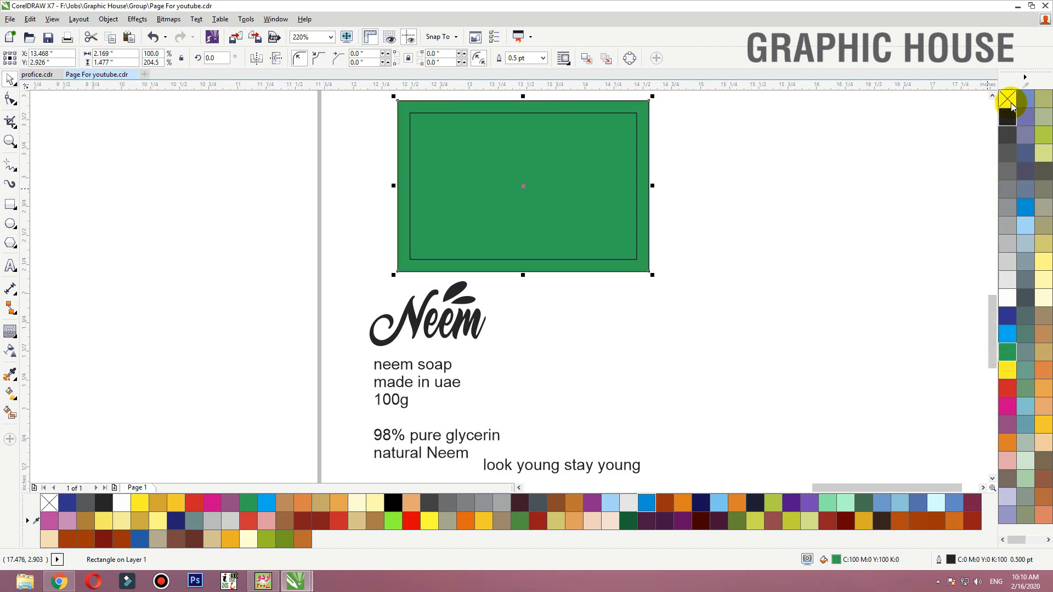
click(746, 217)
- Move the Neem logo to the left of the green panel and shift the text block and tagline up beneath it
drag(460, 306, 364, 283)
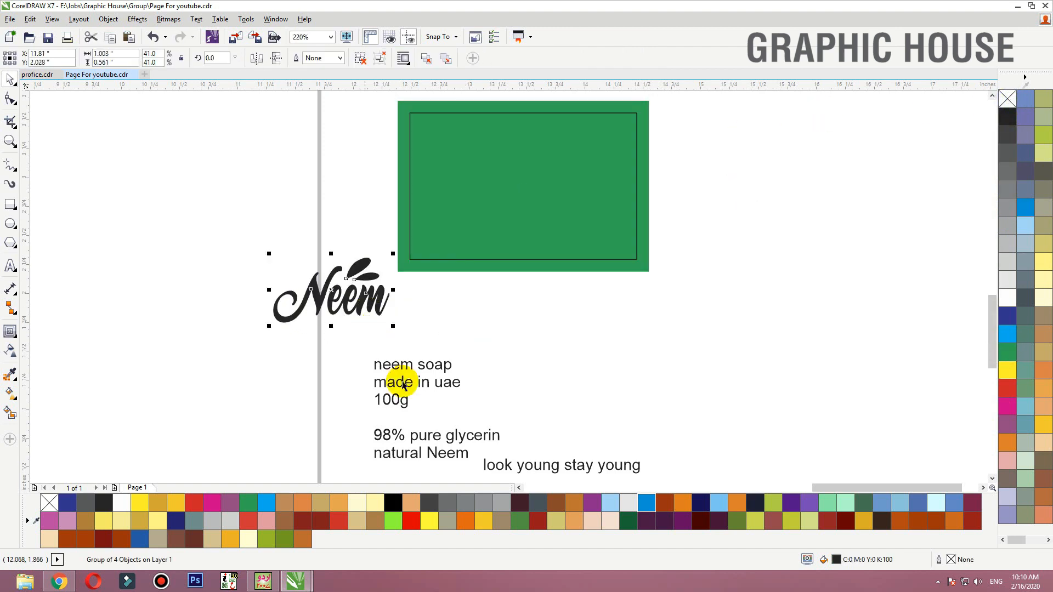
drag(416, 378, 427, 353)
key(Escape)
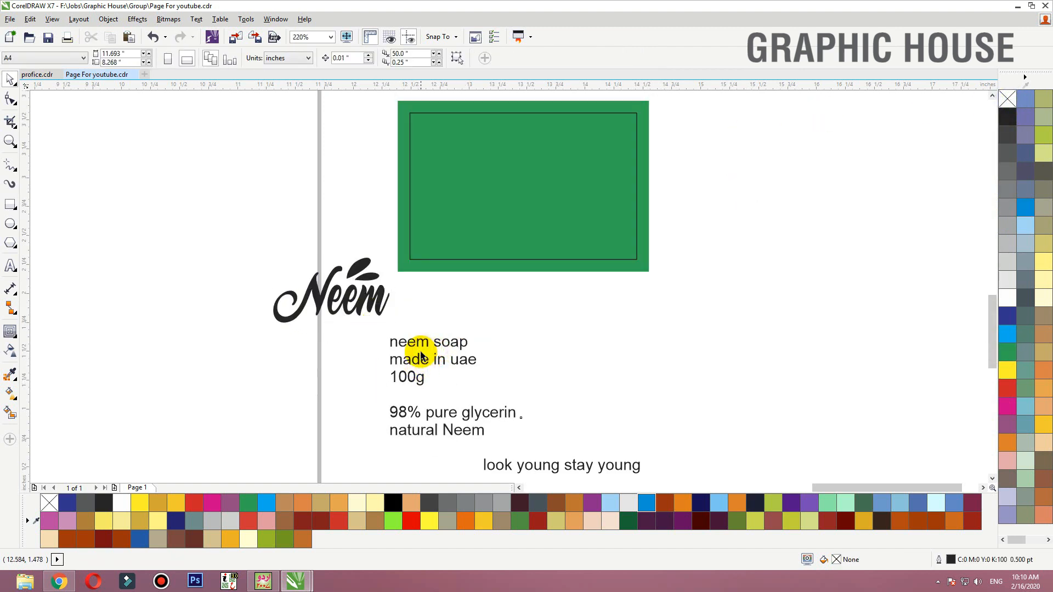
click(423, 346)
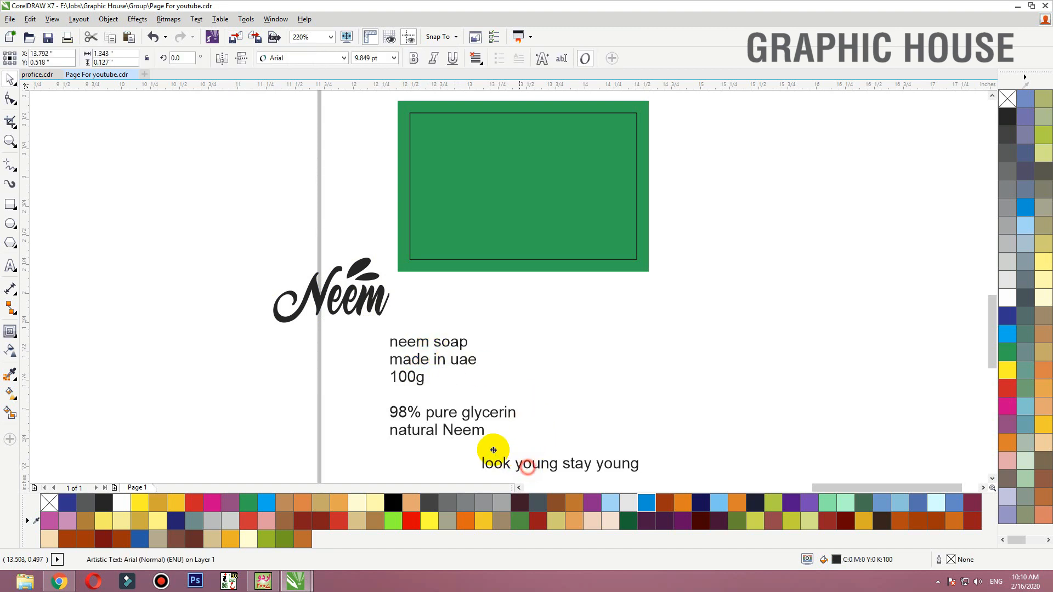
drag(493, 447, 446, 432)
- Break the product text block into separate lines and reposition the "100g" and "natural Neem" lines
click(458, 346)
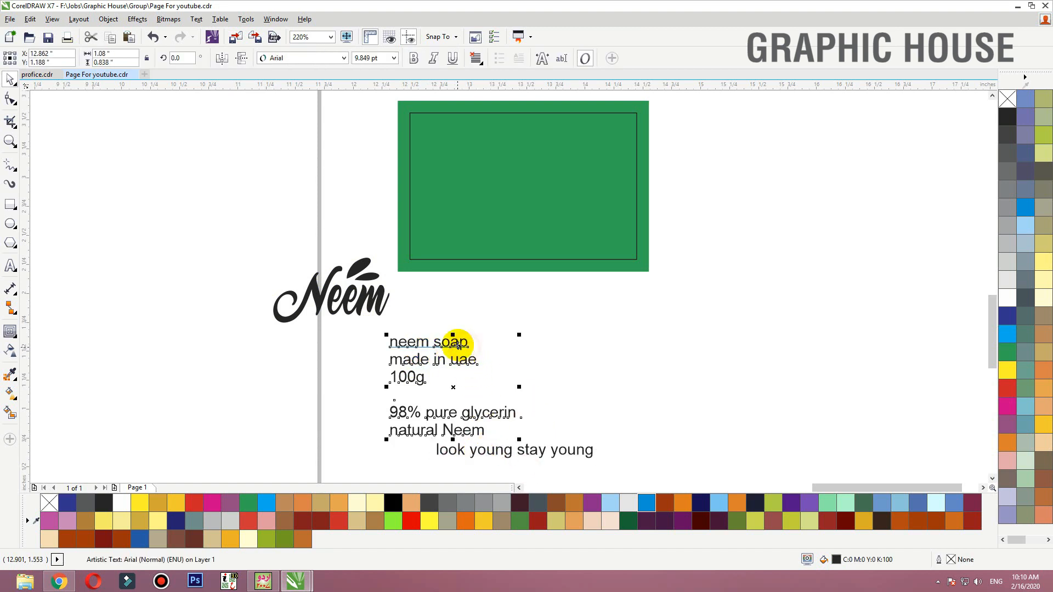
drag(453, 342, 435, 360)
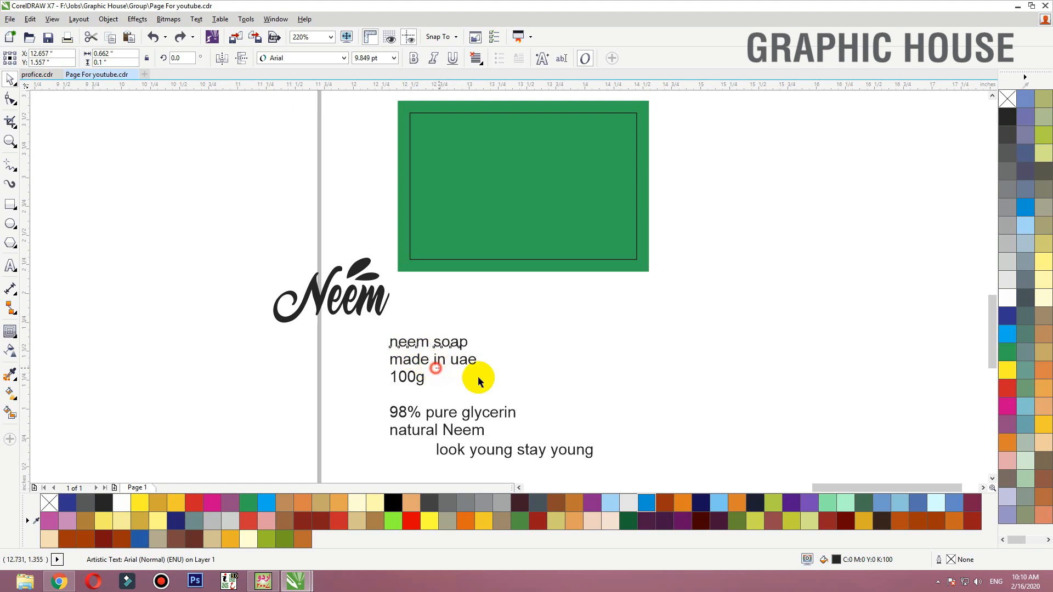
click(412, 376)
drag(499, 393, 482, 429)
- Shorten the "neem soap" line to "Soap" and place it just beneath the final letters of the Neem logo
drag(455, 343, 364, 334)
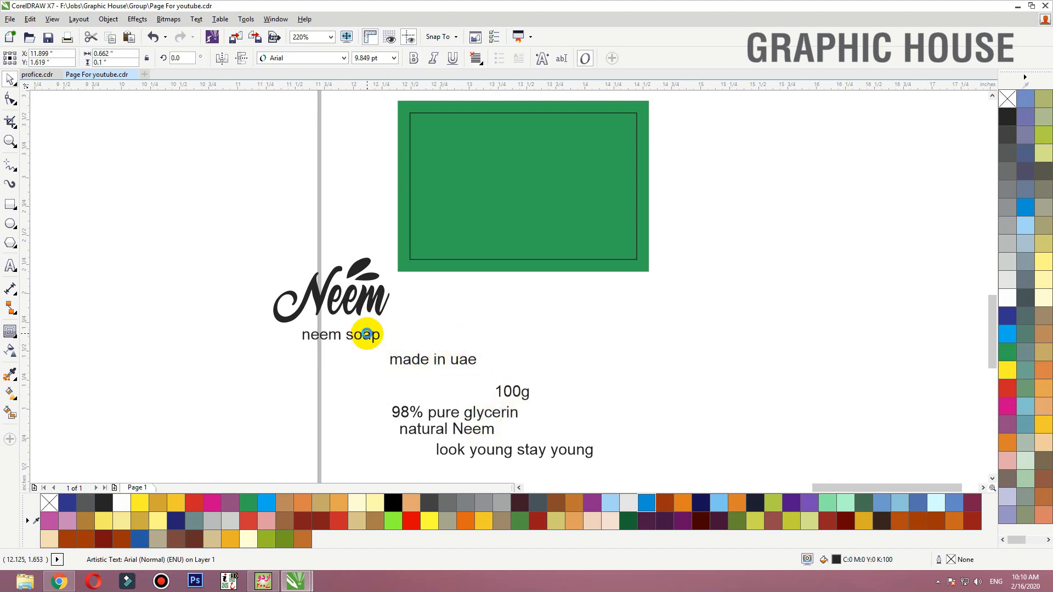
scroll(263, 320, up, 4)
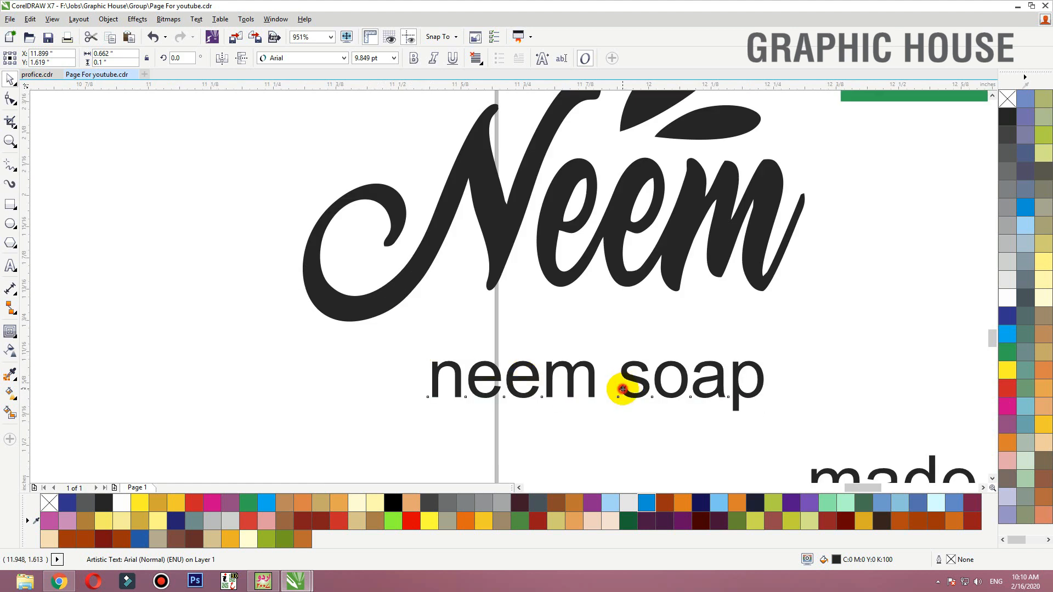
drag(622, 389, 407, 392)
key(Delete)
click(10, 80)
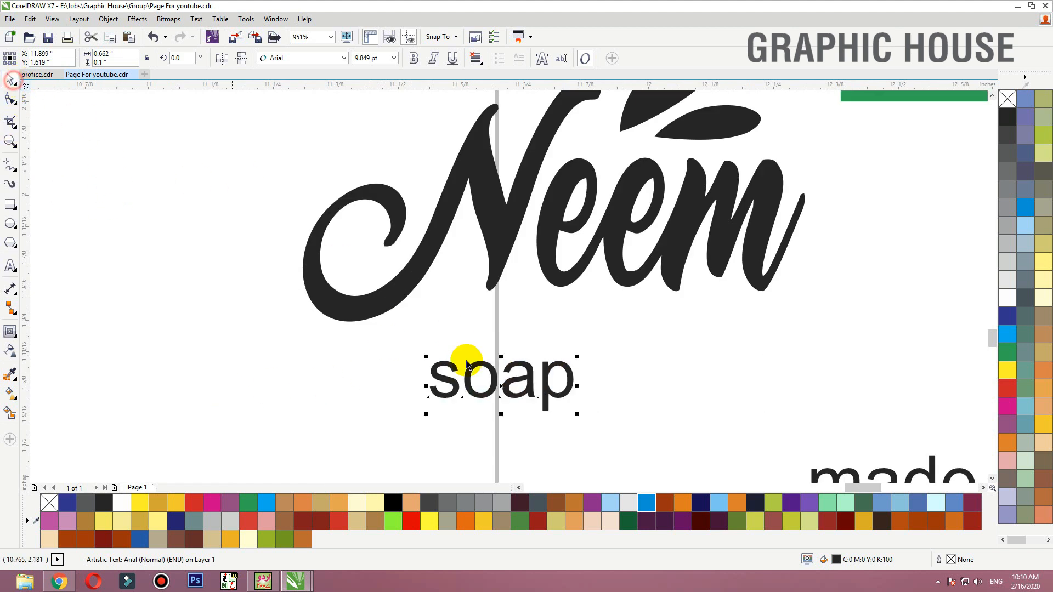
drag(441, 388, 437, 392)
text(S)
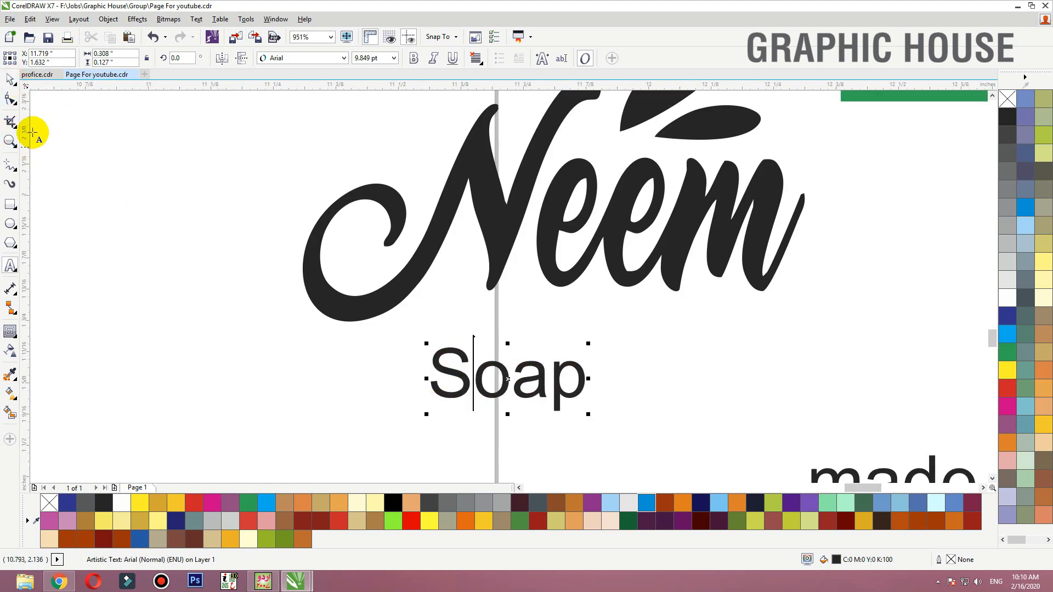
click(10, 80)
drag(551, 397, 743, 348)
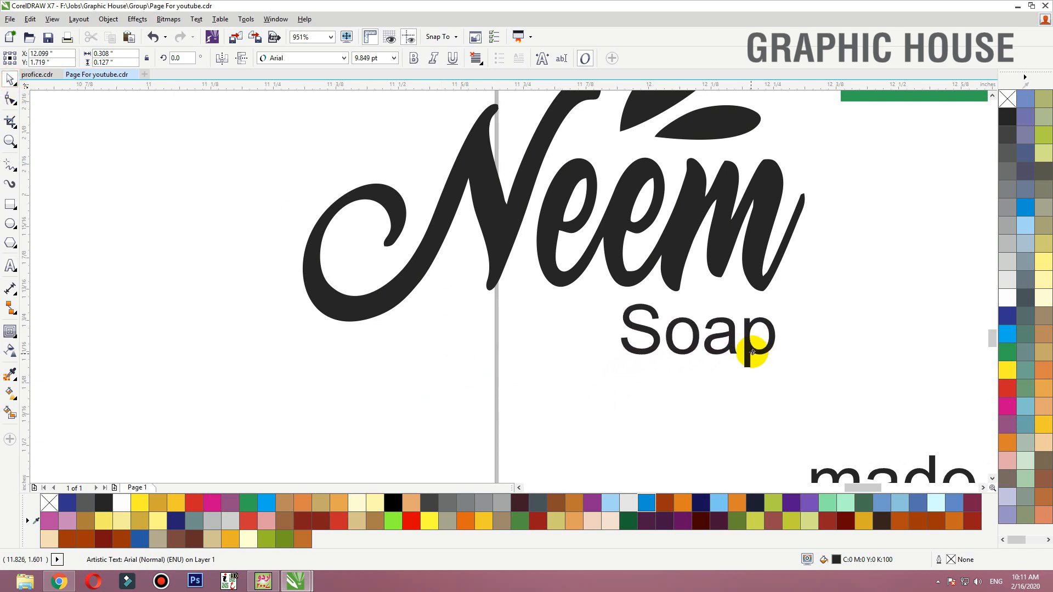
scroll(392, 276, down, 4)
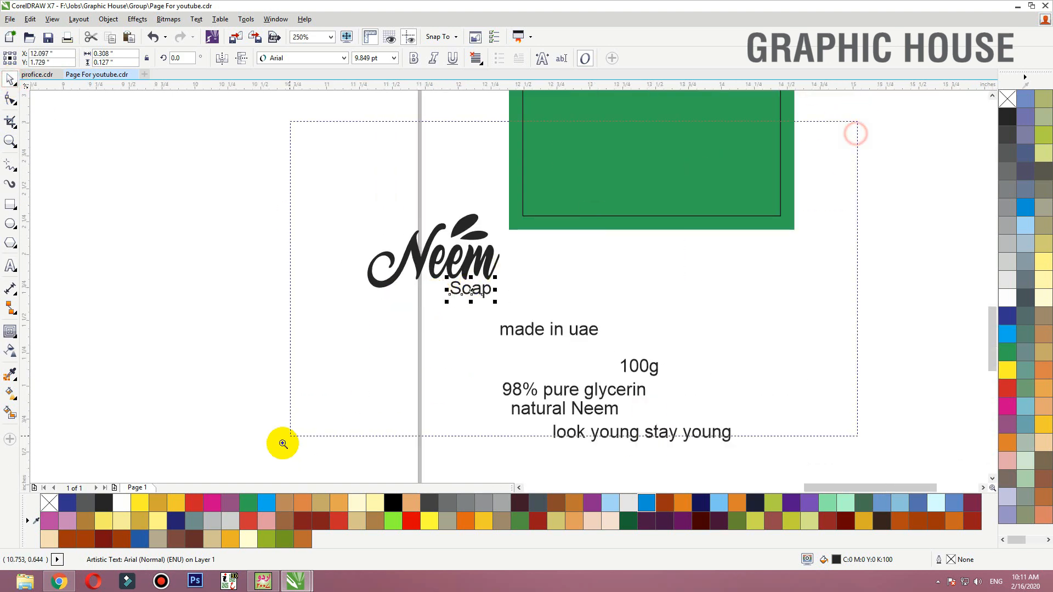
- Switch to Chrome, look through the neem image results and copy the Newswire photo of a neem leaf branch
click(74, 580)
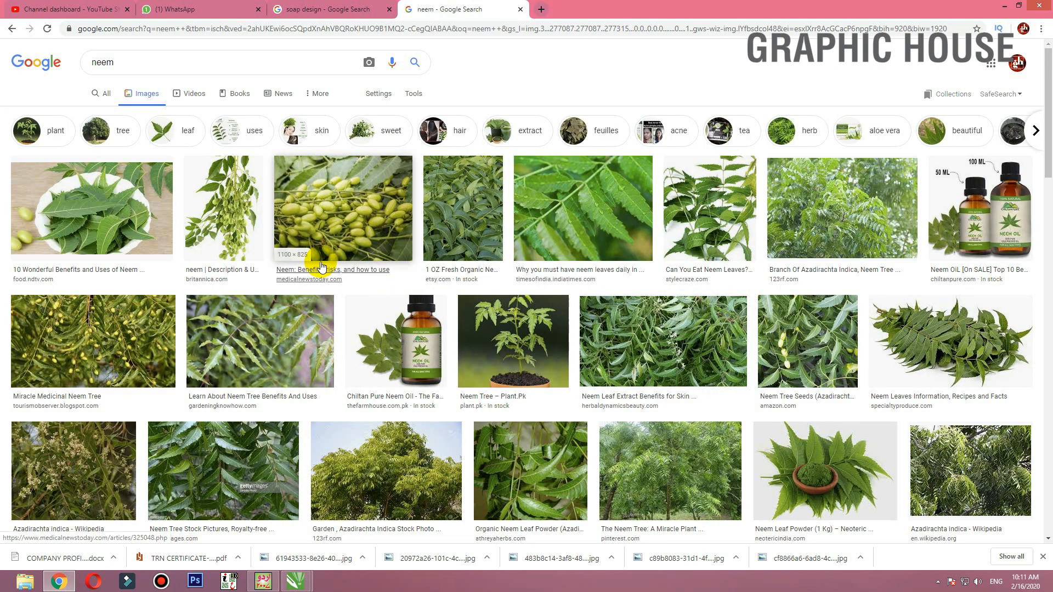
scroll(258, 241, down, 7)
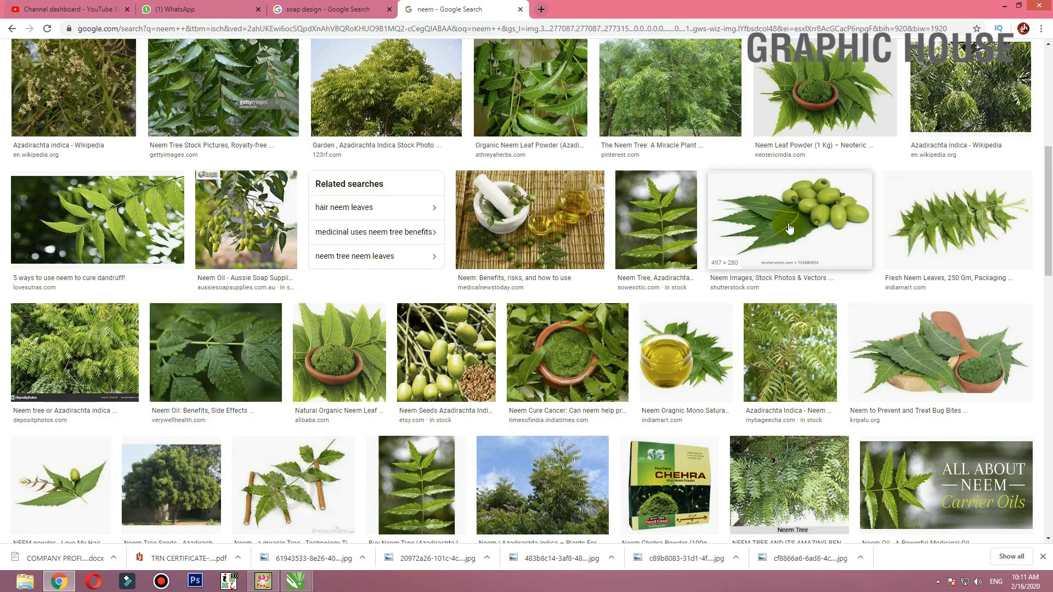
scroll(789, 228, down, 5)
scroll(789, 228, down, 3)
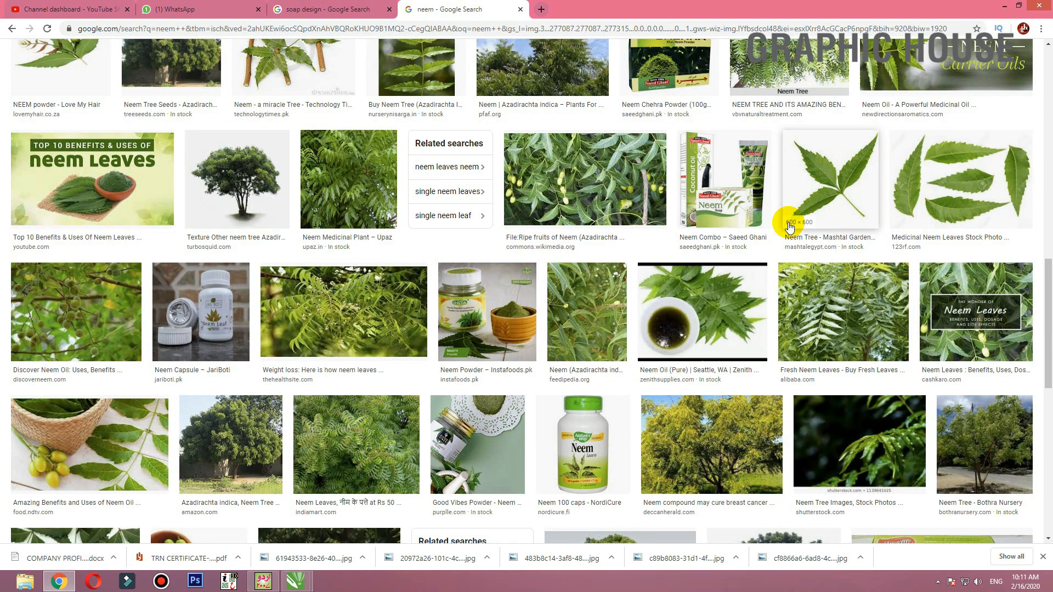
scroll(789, 226, down, 5)
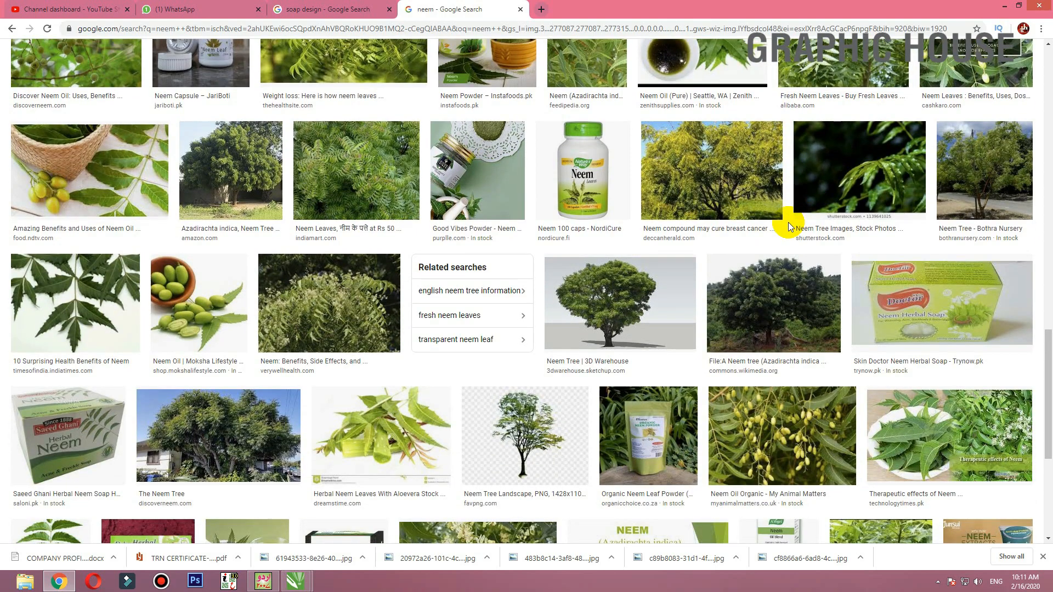
scroll(789, 226, down, 5)
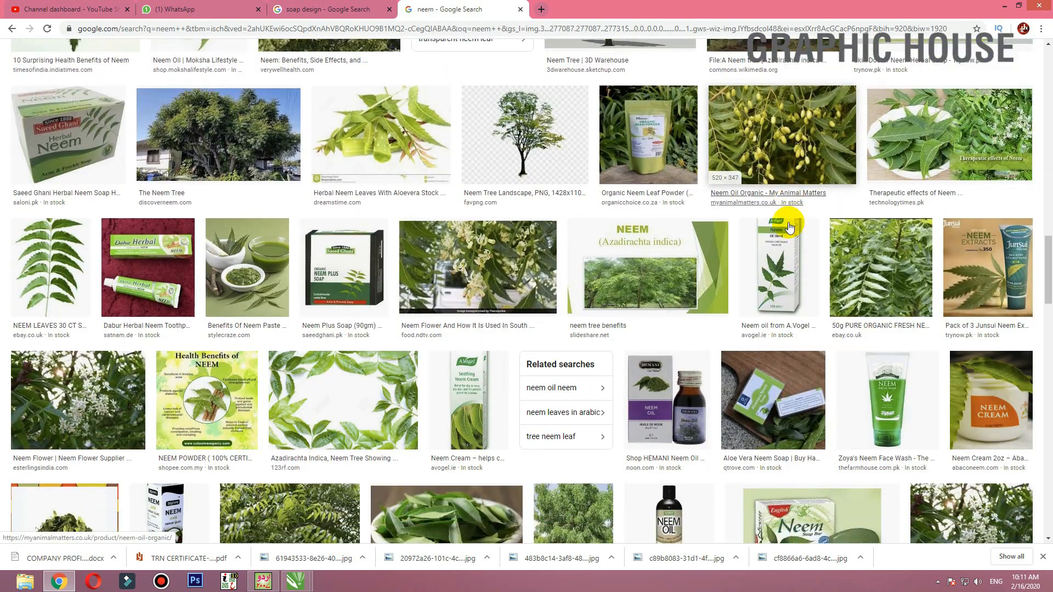
scroll(789, 226, down, 4)
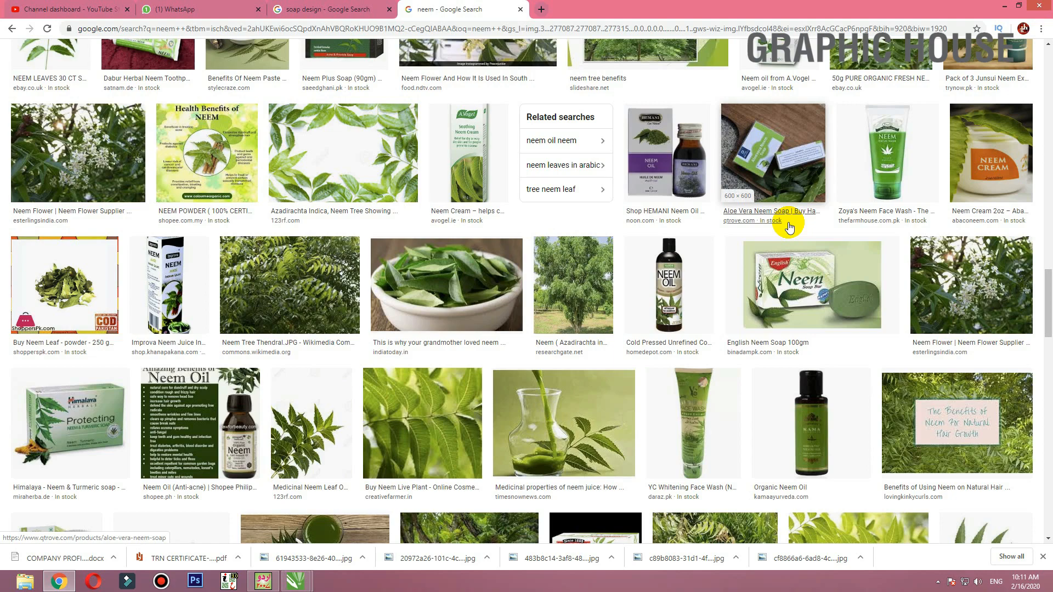
scroll(789, 226, down, 4)
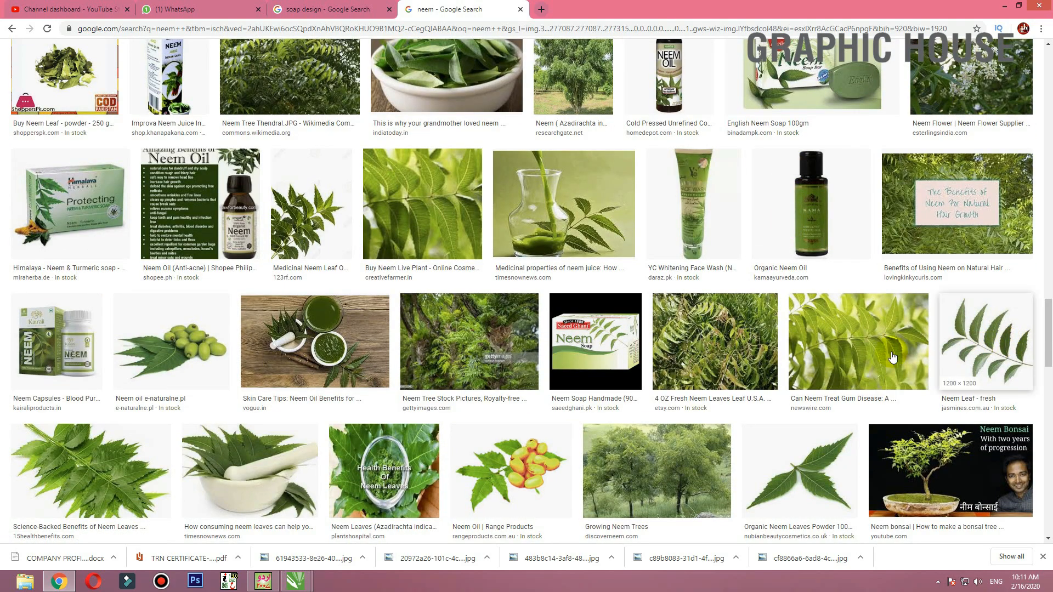
click(855, 339)
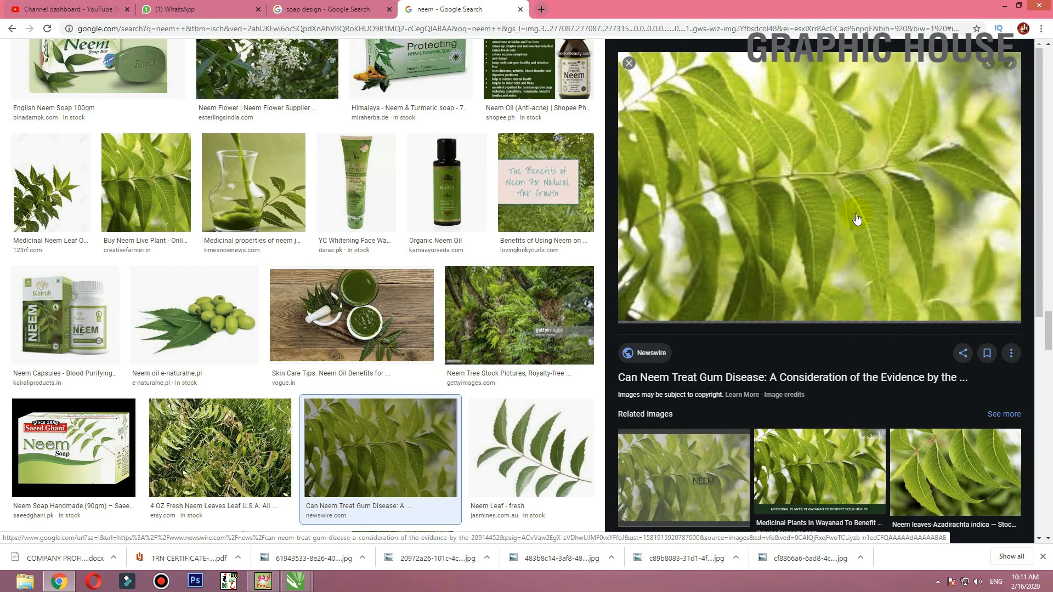
right_click(792, 168)
click(833, 292)
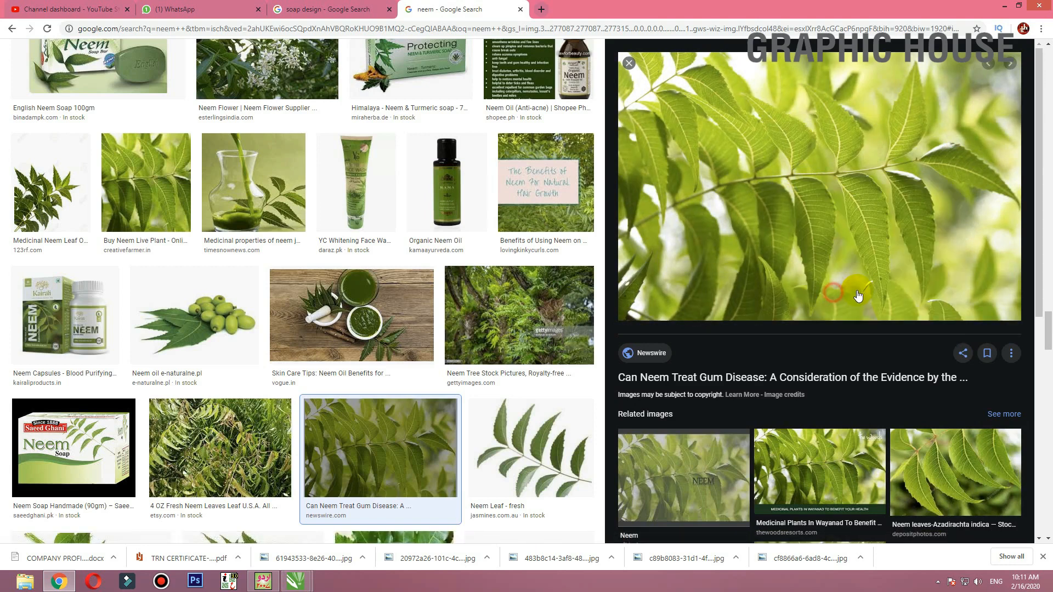
- Switch to CorelDRAW, paste the neem leaf photo and shrink it over the green panel to about 1.53 × 1.02 in
key(alt+Tab)
key(ctrl+v)
key(shift+F2)
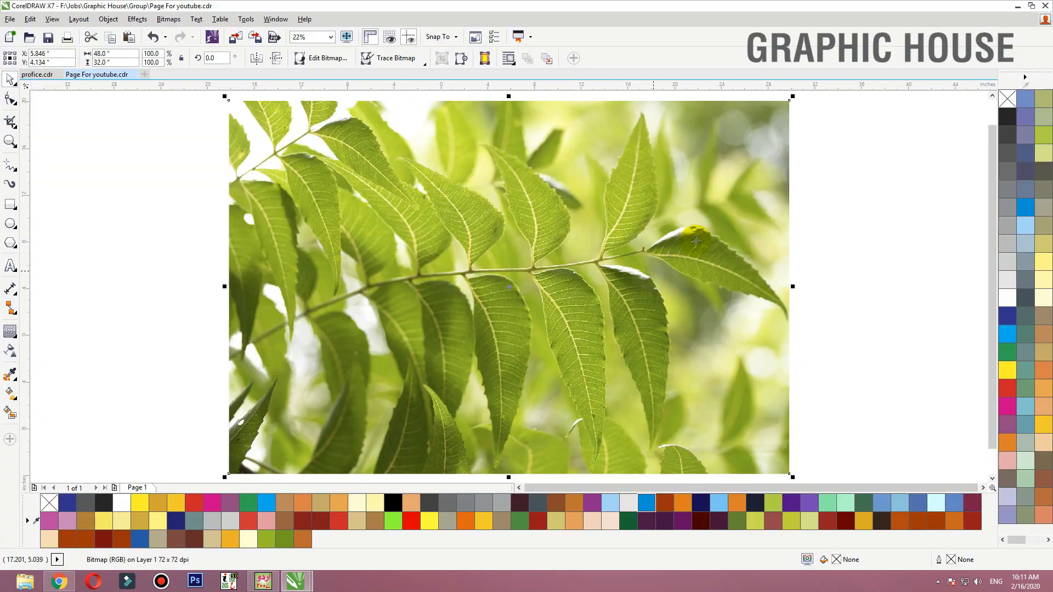
drag(794, 96, 536, 353)
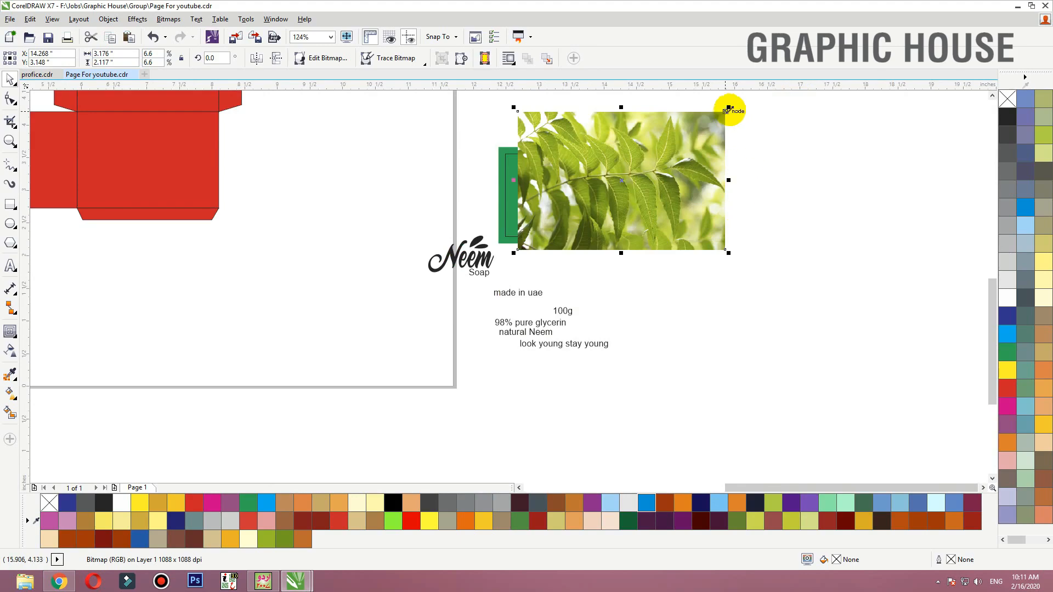
drag(730, 107, 621, 180)
key(F2)
drag(707, 129, 501, 278)
drag(563, 298, 644, 280)
- Rotate the neem leaf photo by about 22.5° and set it aside to the right of the green panel
click(487, 263)
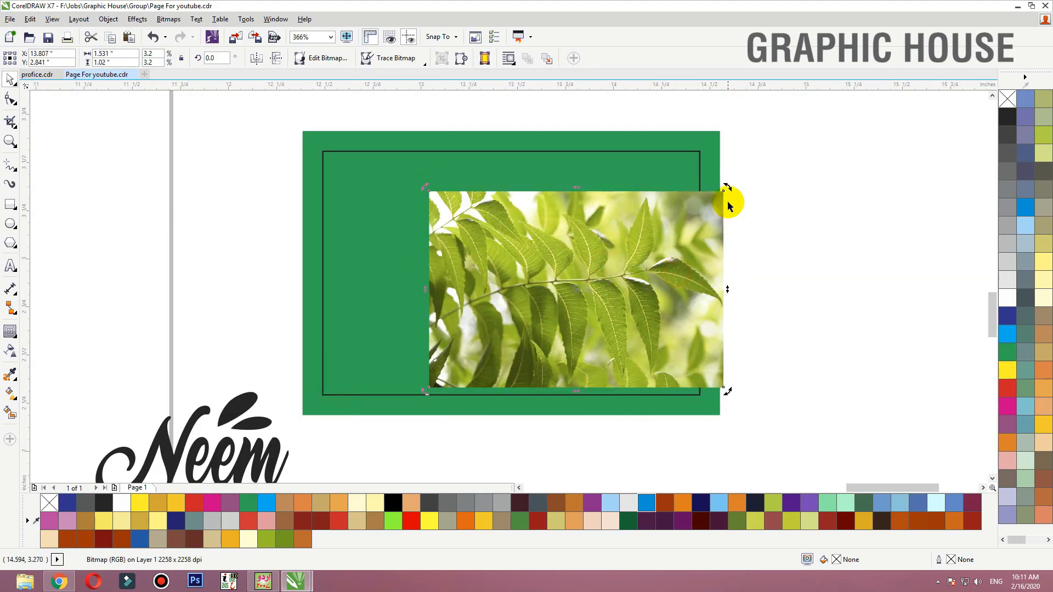
drag(727, 203, 695, 133)
drag(687, 320, 757, 274)
drag(592, 245, 872, 231)
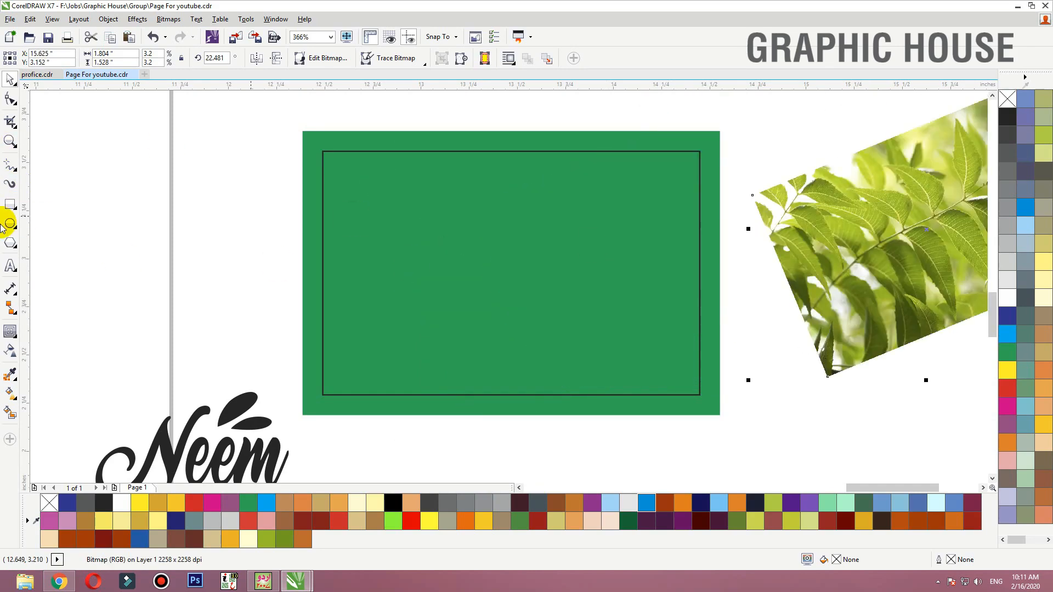
- Draw a rectangle about 1.53 × 1.48 in over the right-hand part of the green panel, spanning its full height
click(18, 207)
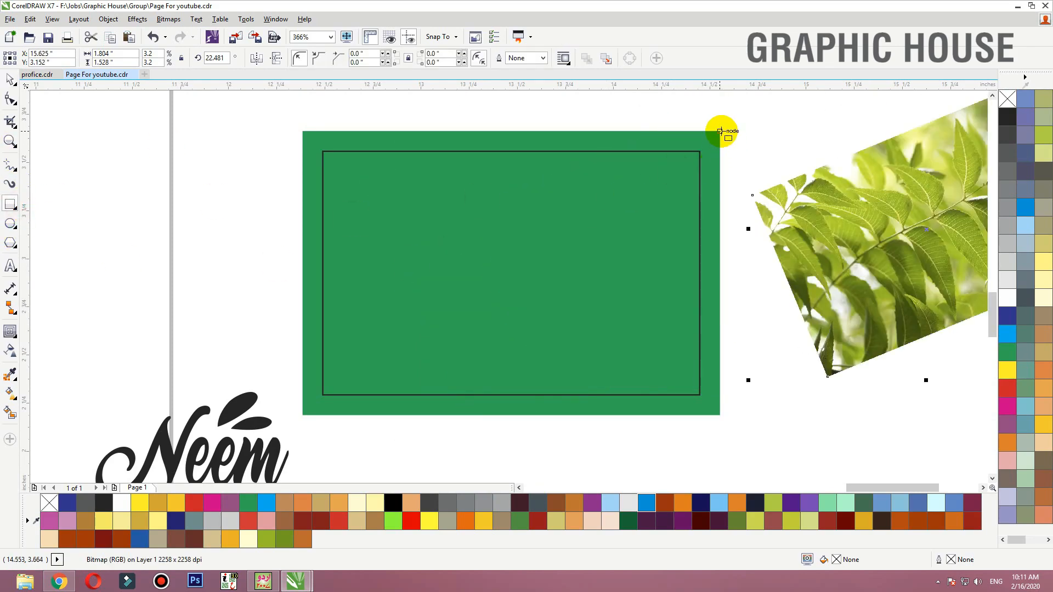
drag(720, 131, 426, 415)
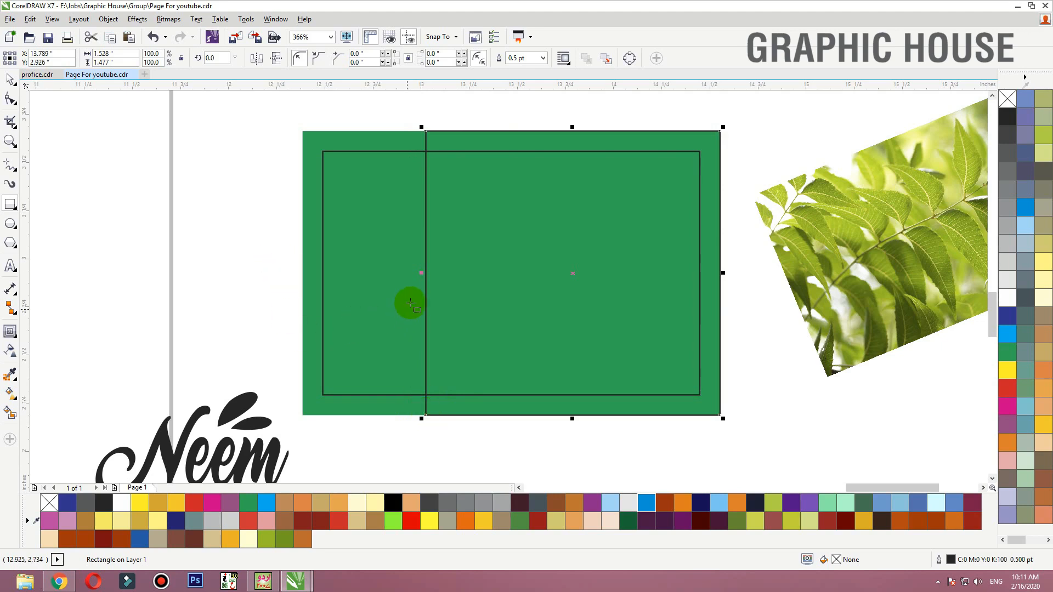
- Resize the rectangle to about 2.17 × 0.85 in, spanning the green panel's full width, and convert it to curves
key(space)
drag(421, 272, 300, 275)
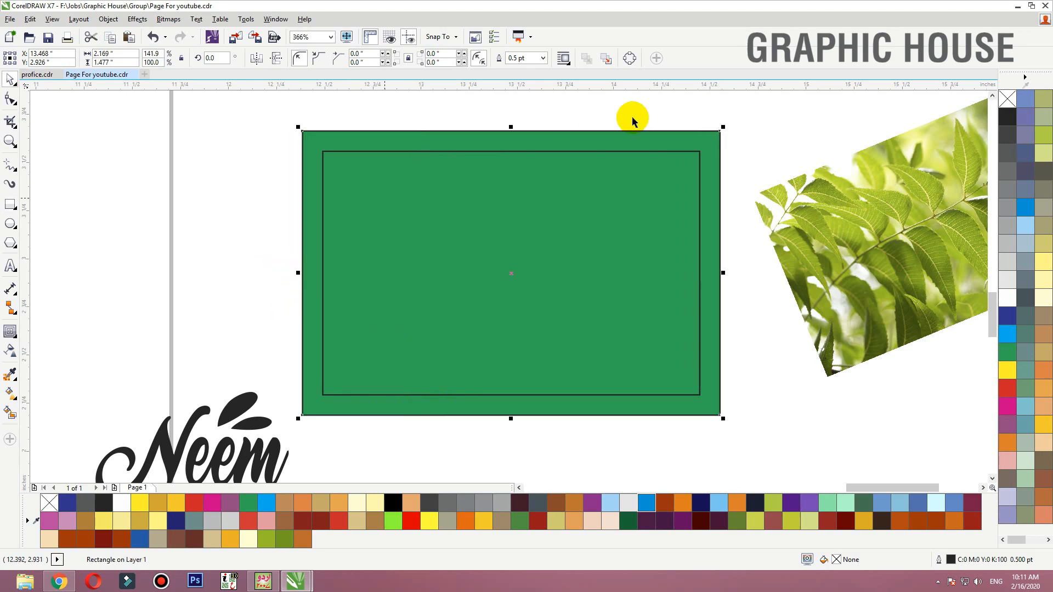
drag(511, 127, 520, 197)
click(629, 59)
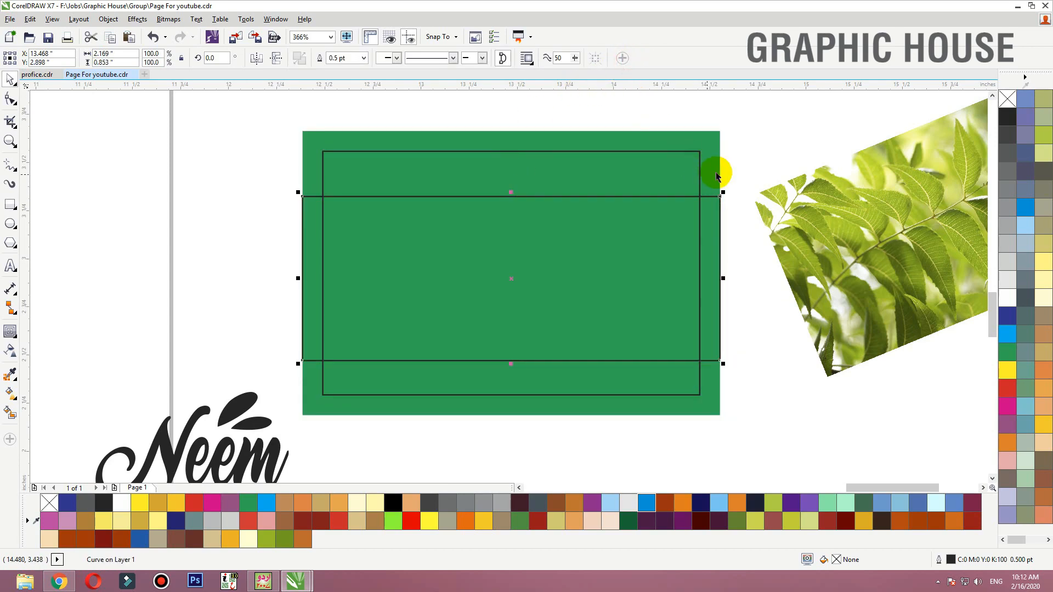
- Reshape the curve by raising its upper-left corner to the panel's top edge, lowering the lower-left corner and raising the lower-right one
click(11, 99)
drag(302, 198, 302, 131)
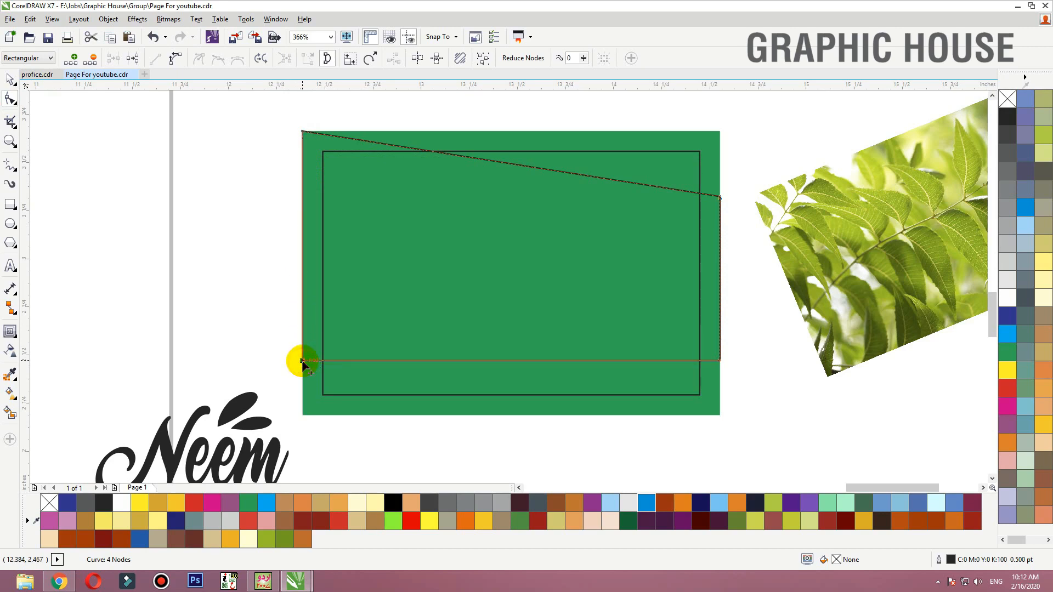
drag(303, 360, 302, 384)
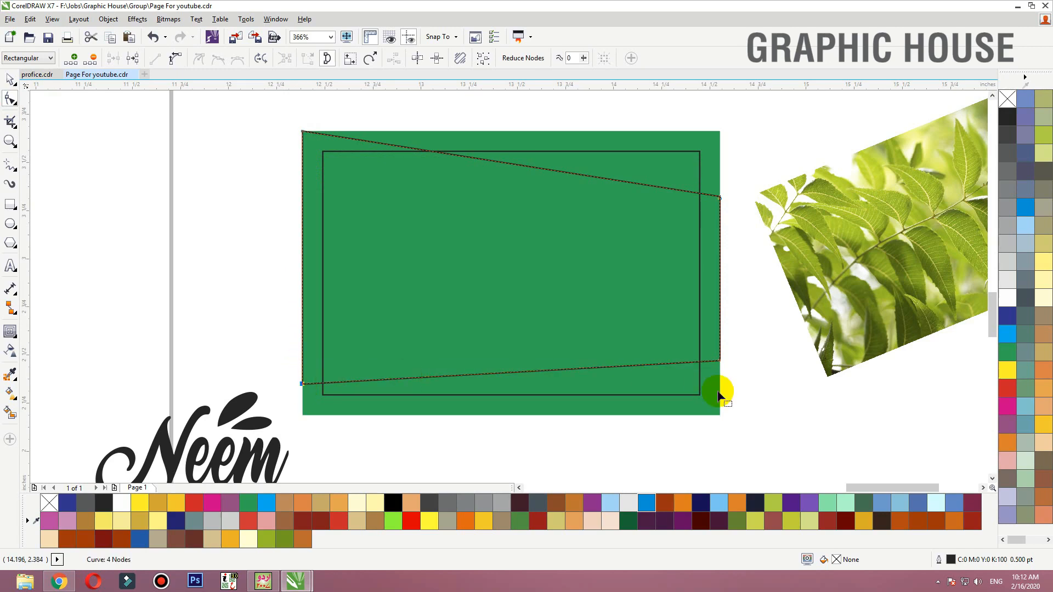
drag(719, 341, 720, 255)
- Convert the shape's segments to curves, bend the upper and lower edges into a wave and narrow its right end
drag(758, 106, 230, 400)
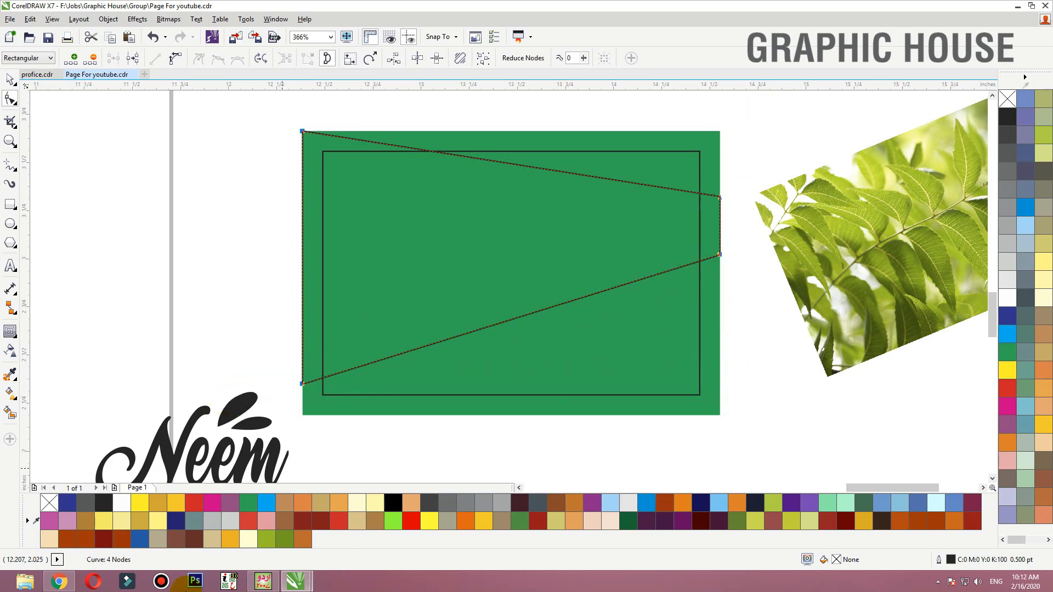
click(176, 59)
drag(443, 156, 382, 225)
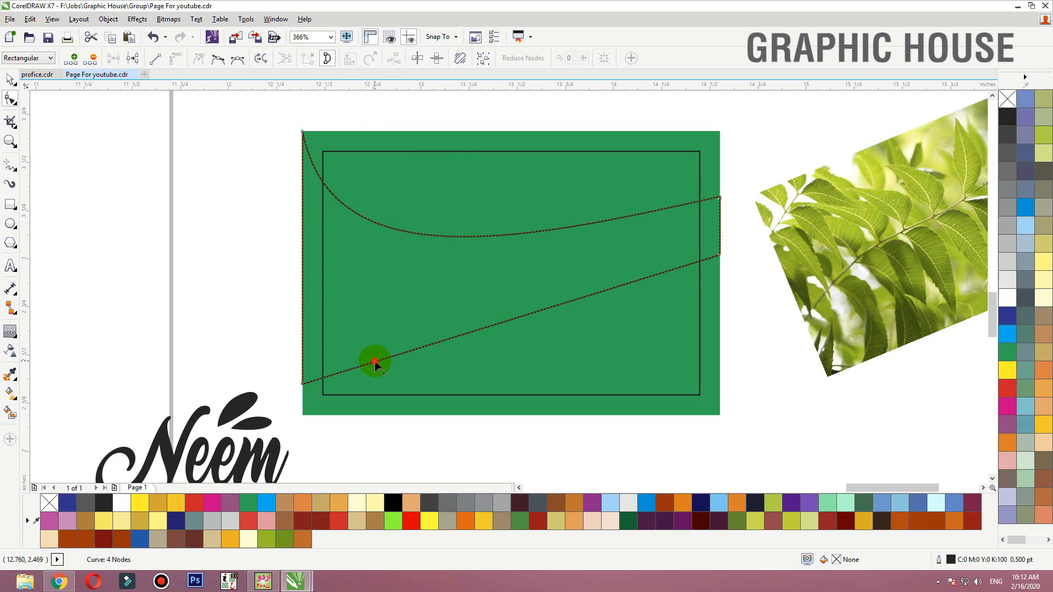
drag(375, 361, 360, 326)
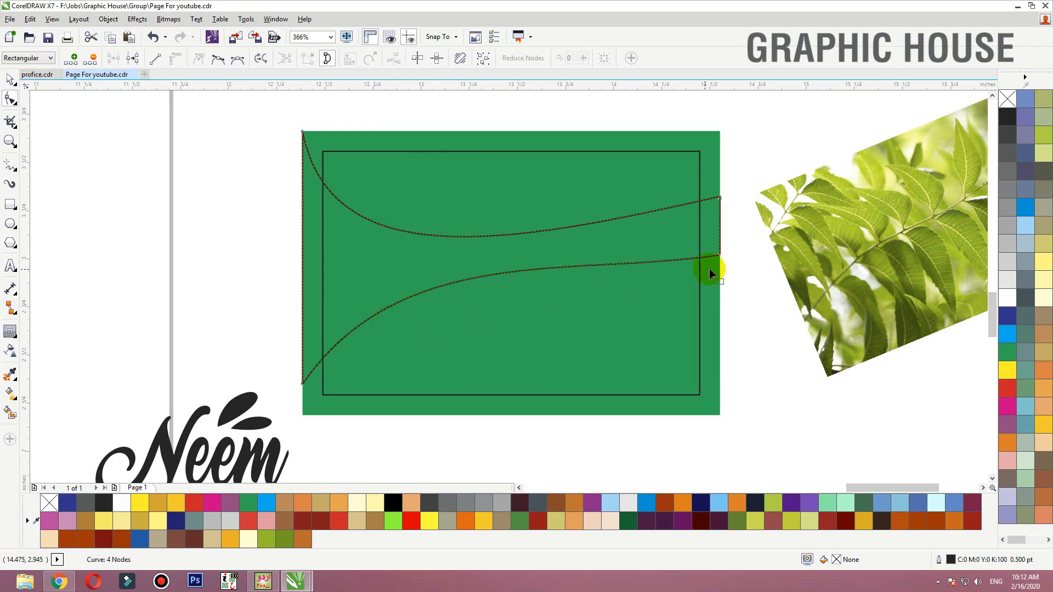
drag(720, 255, 720, 211)
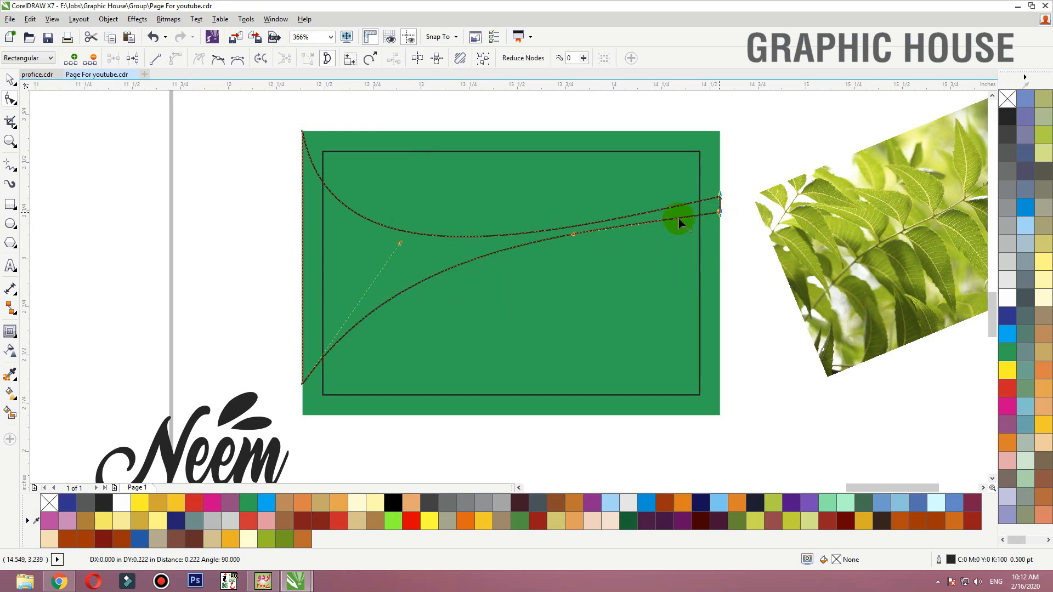
drag(573, 234, 601, 366)
drag(303, 382, 319, 408)
drag(399, 271, 358, 197)
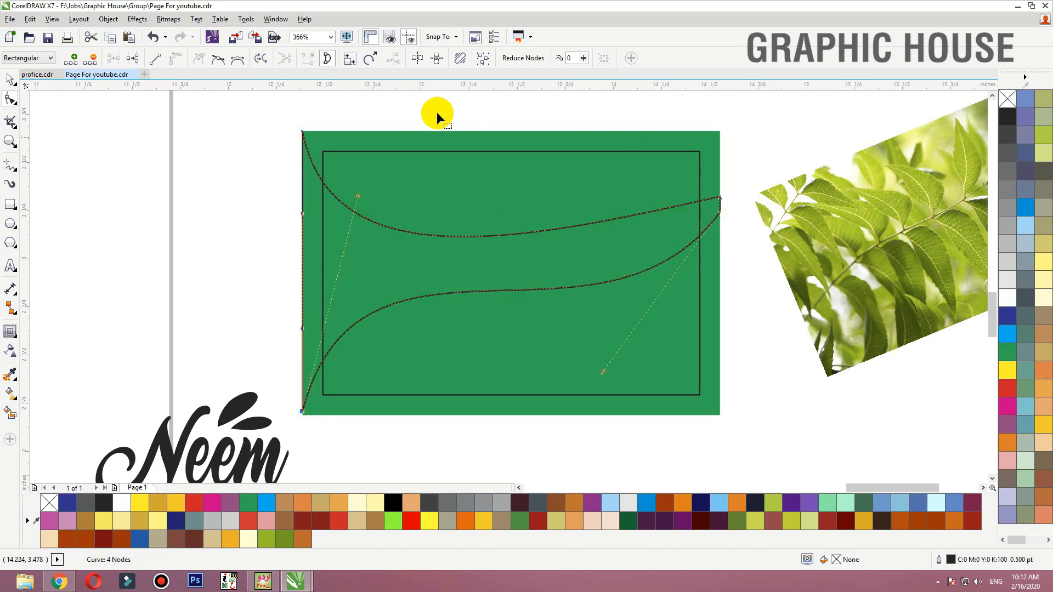
- Mirror the wave shape horizontally and flatten the bend of its lower edge near the panel's lower-right corner
key(space)
click(257, 58)
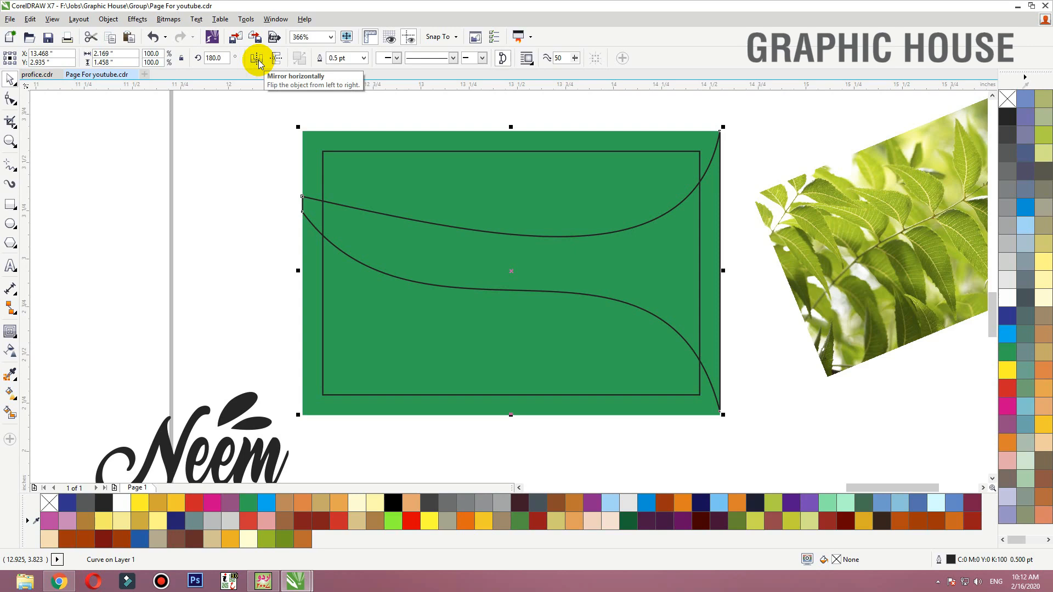
double_click(684, 336)
drag(754, 406, 683, 371)
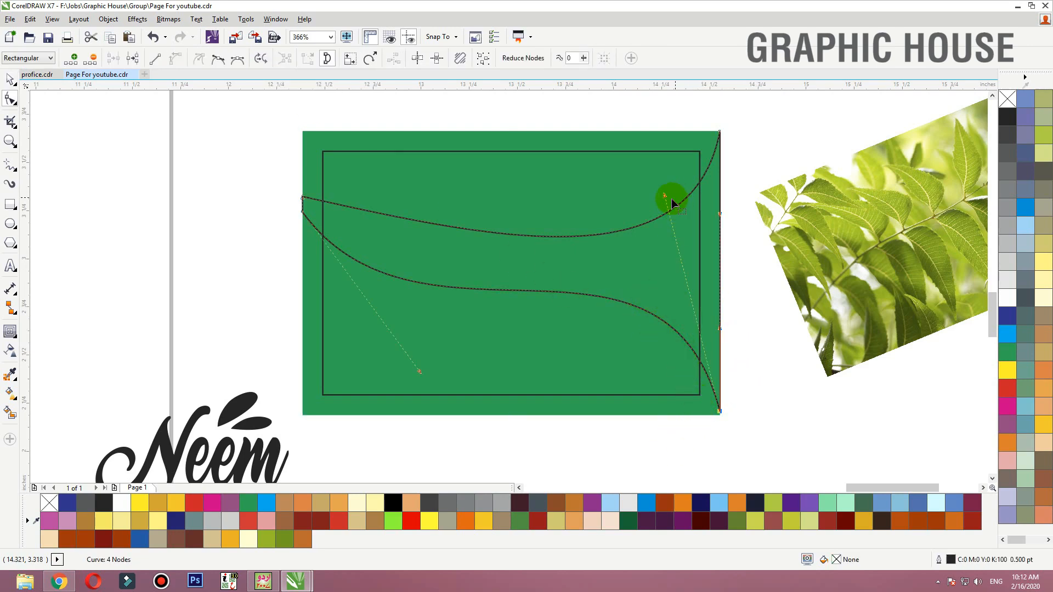
drag(664, 196, 493, 336)
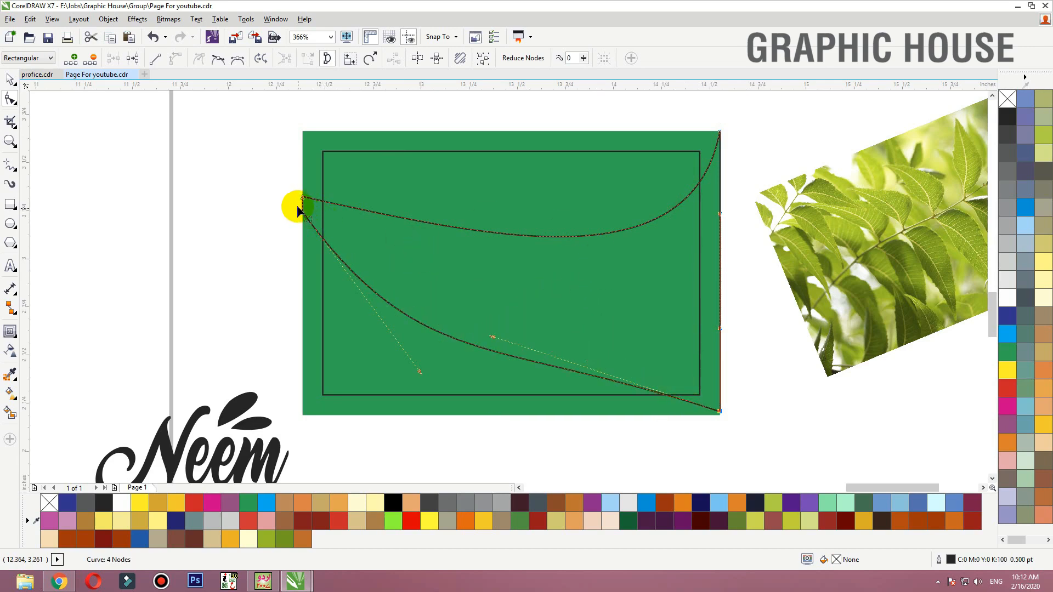
- Delete the lower node at the shape's narrow left end to make a point, and rebend the lower edge
double_click(309, 222)
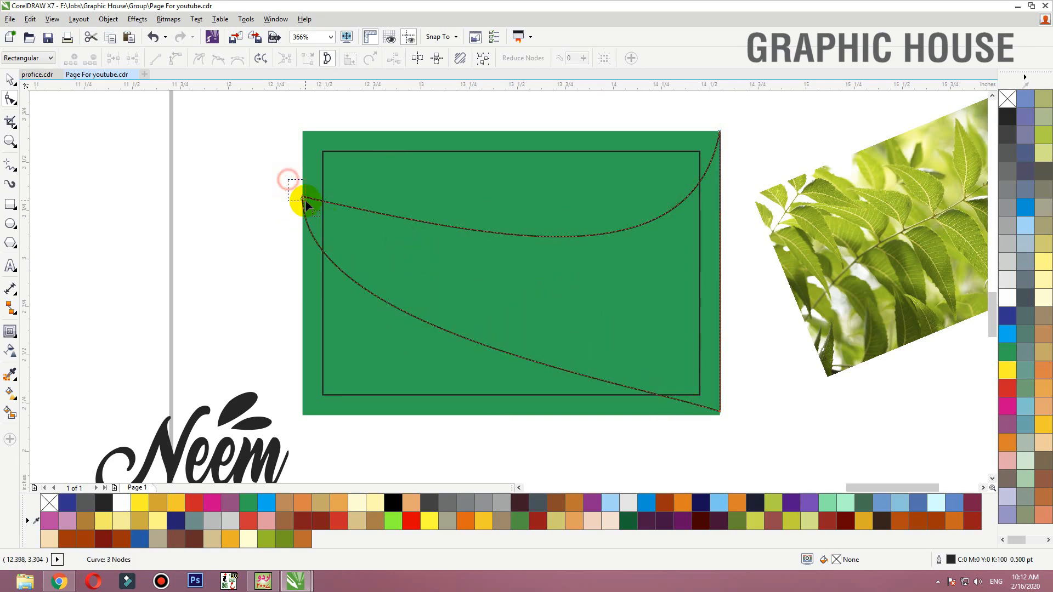
drag(305, 201, 310, 208)
drag(768, 378, 700, 436)
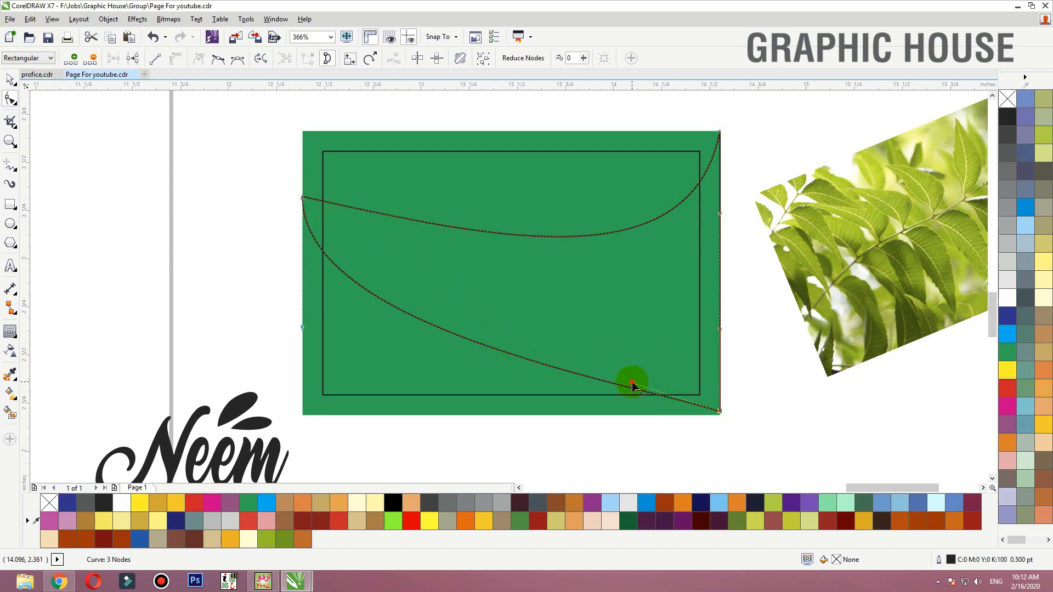
drag(631, 382, 641, 342)
drag(638, 345, 618, 359)
key(space)
- Reset the neem leaf photo's rotation to 0°
drag(911, 252, 897, 235)
key(ctrl+z)
right_click(873, 206)
click(831, 176)
click(213, 54)
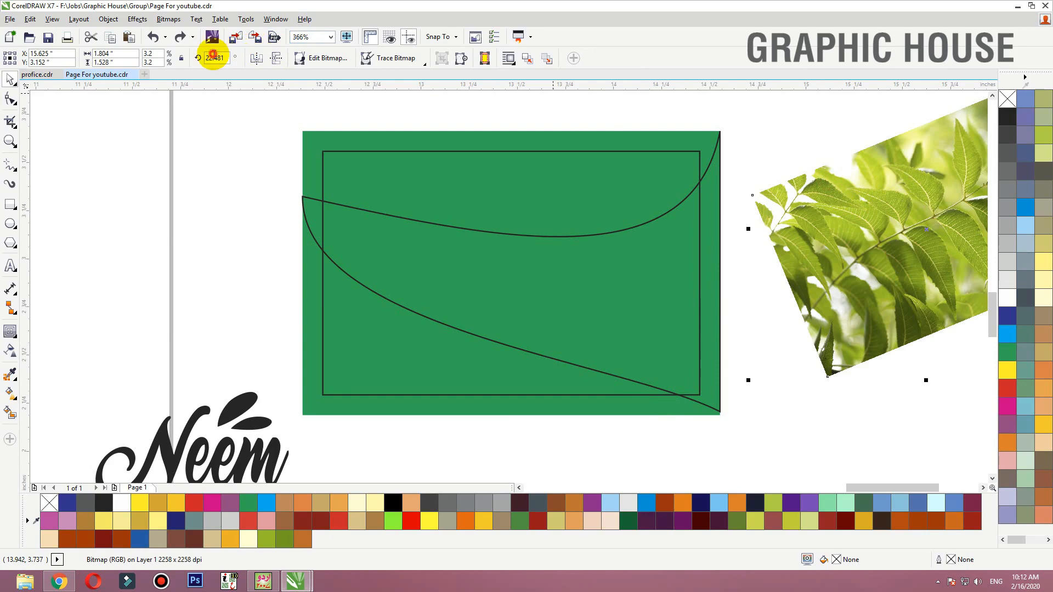
text(0)
key(Return)
- PowerClip the neem leaf photo inside the curved shape and scale it proportionally to fill the frame
right_click(804, 175)
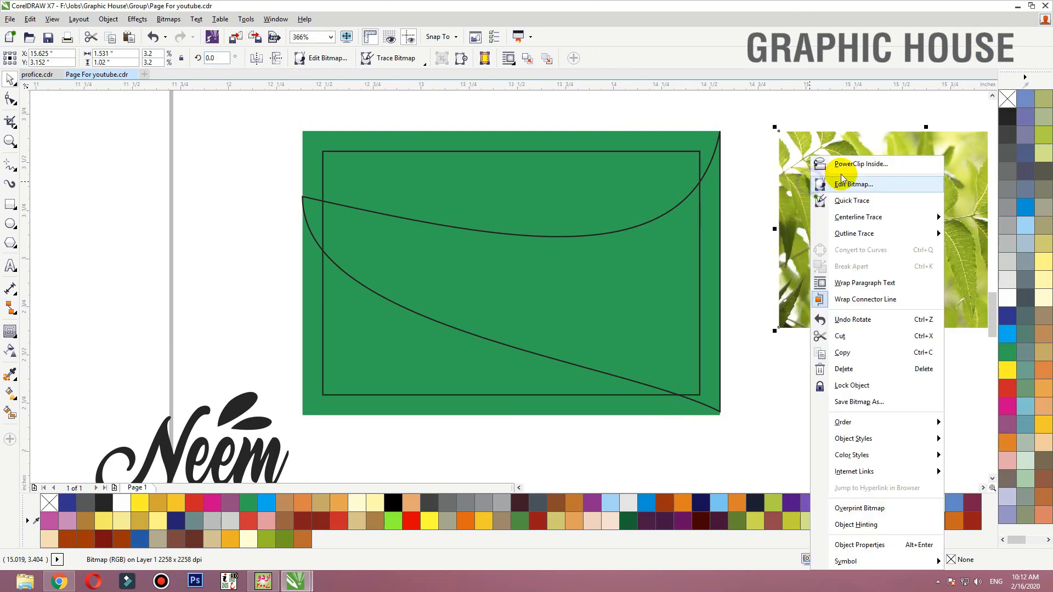
click(723, 176)
click(687, 195)
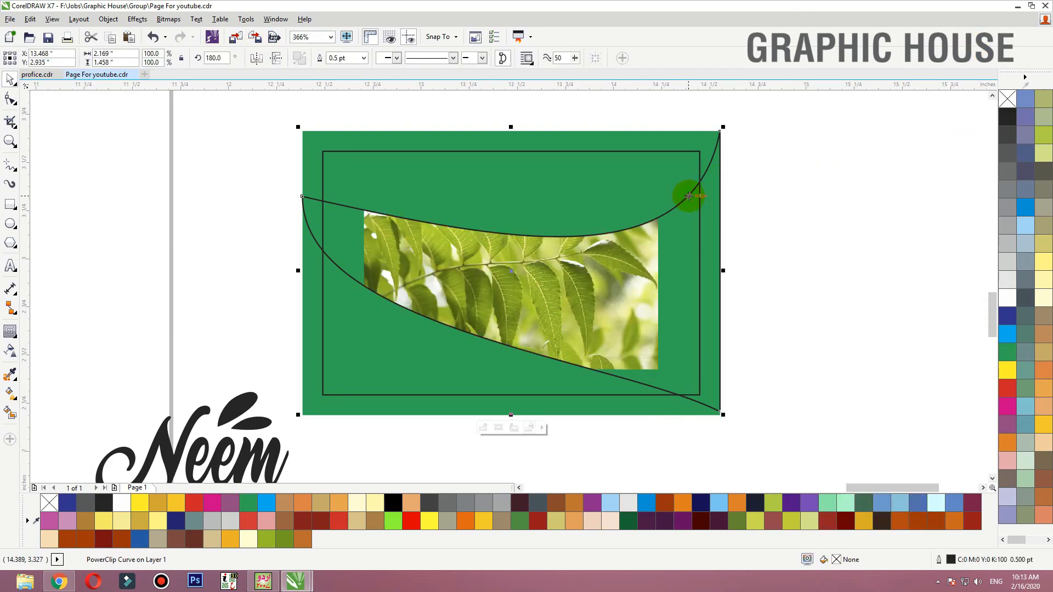
right_click(686, 196)
mouse_move(806, 202)
click(867, 235)
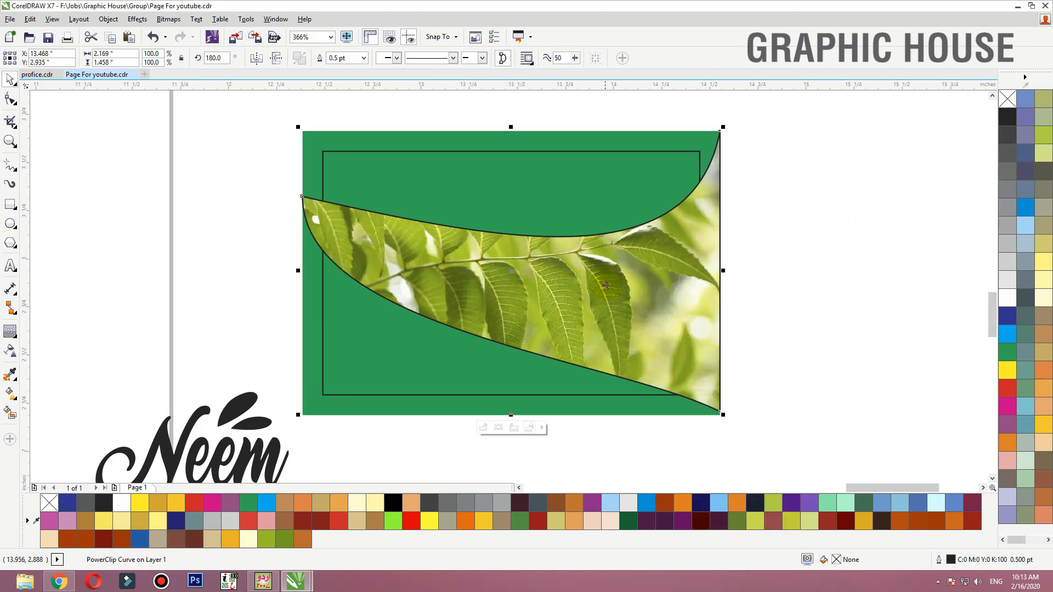
- Edit the PowerClip contents: shift the leaf photo to the right and add a mirrored copy on its left side
key(ctrl+z)
drag(628, 265, 670, 270)
ctrl+click(607, 269)
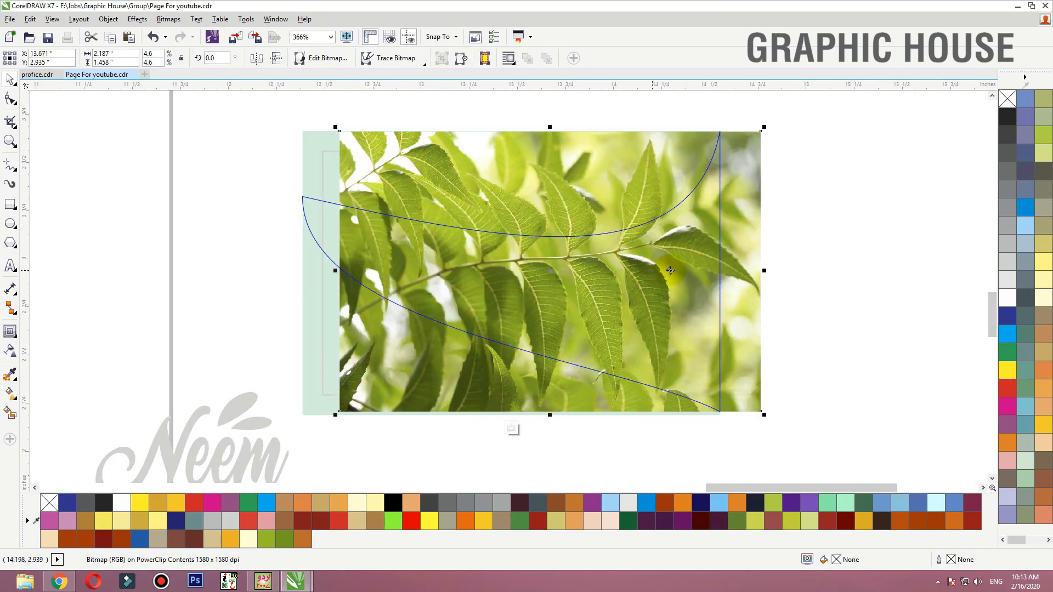
drag(766, 271, 340, 270)
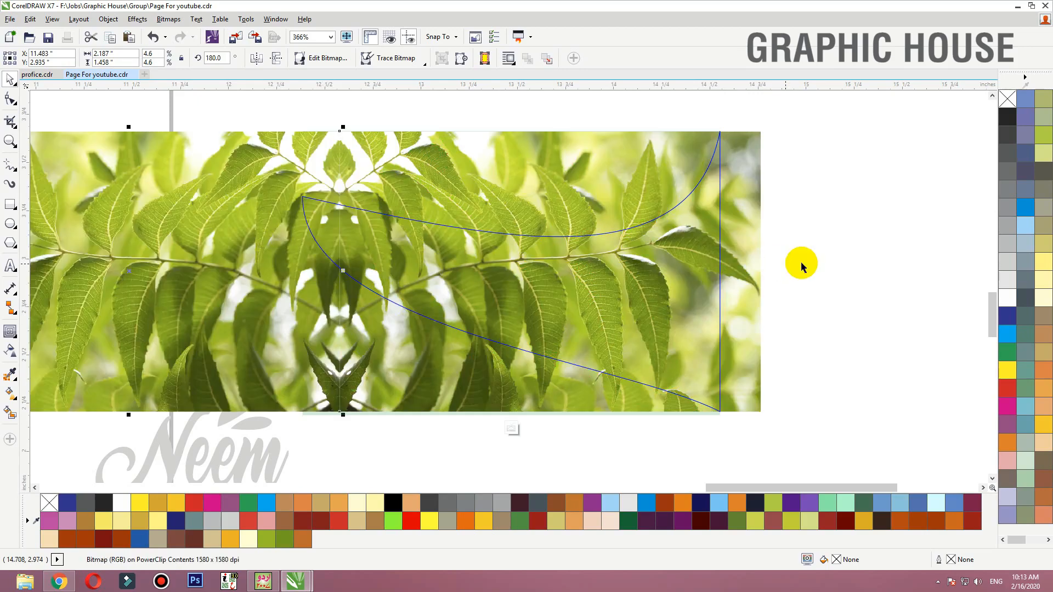
ctrl+click(819, 229)
click(806, 209)
drag(573, 253, 592, 265)
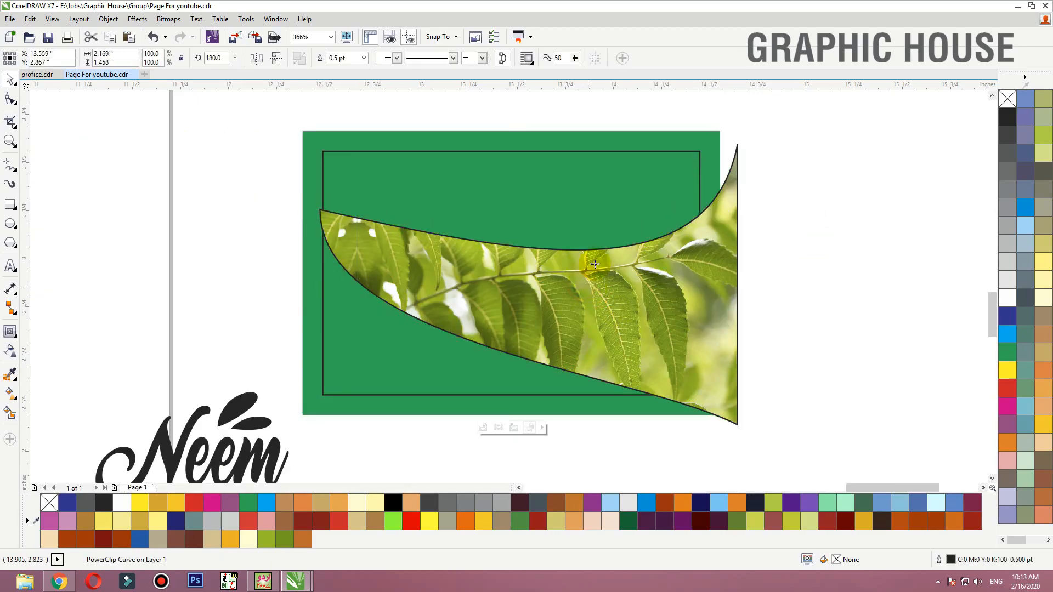
key(ctrl+z)
- Move the Neem logo onto the green area above the leaf photo and scale it to about 0.66 × 0.37 in
click(241, 423)
drag(239, 427, 571, 138)
drag(486, 192, 413, 193)
click(234, 273)
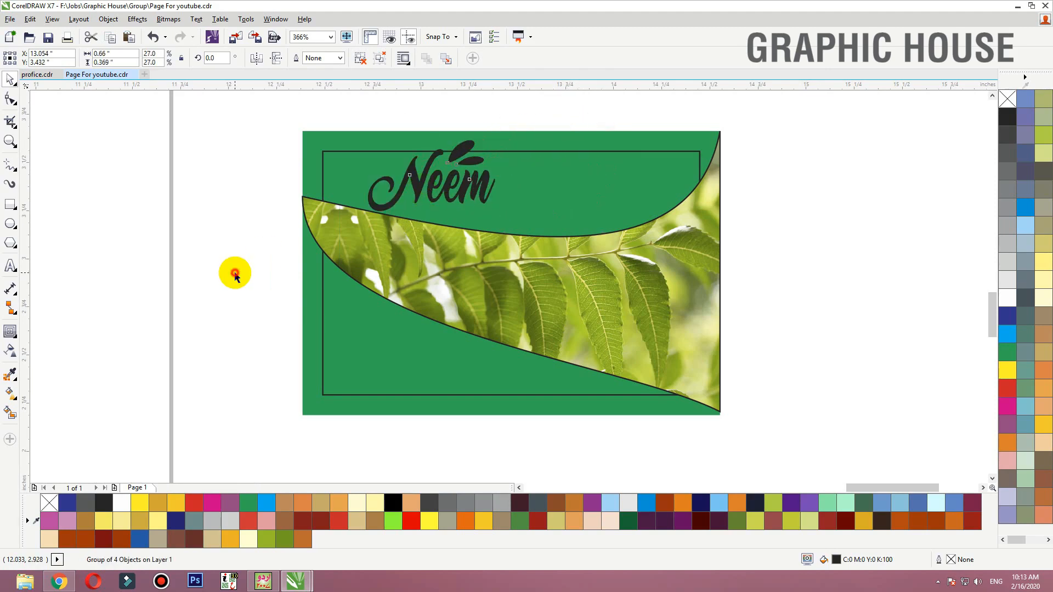
- Rotate the clipped leaf shape counterclockwise to about 198.8°, enlarge it to about 2.70 × 1.58 in and reposition it over the panel
click(492, 278)
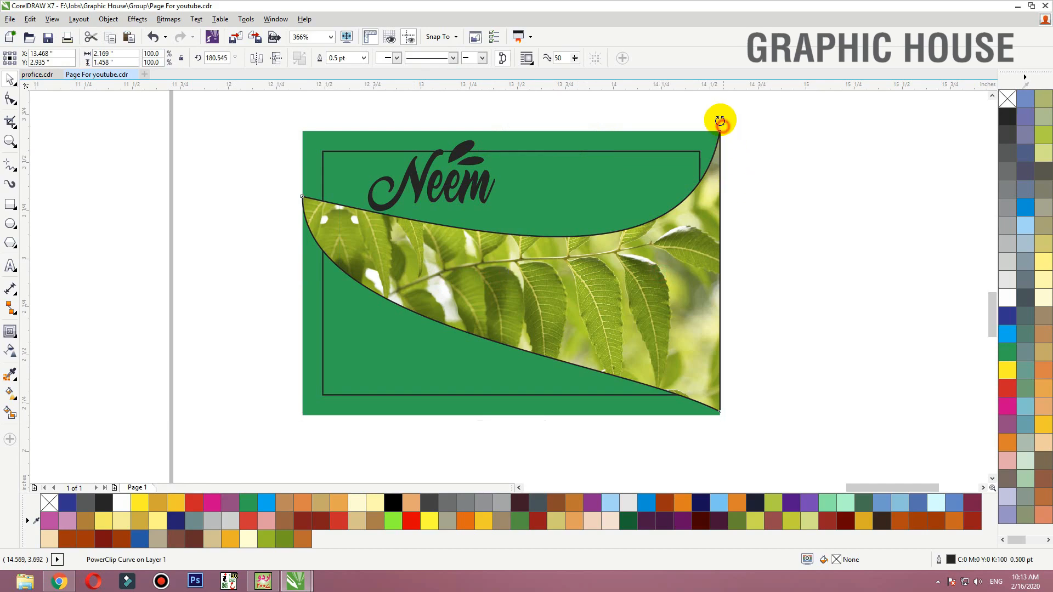
drag(720, 121, 696, 97)
drag(701, 262, 713, 273)
click(708, 310)
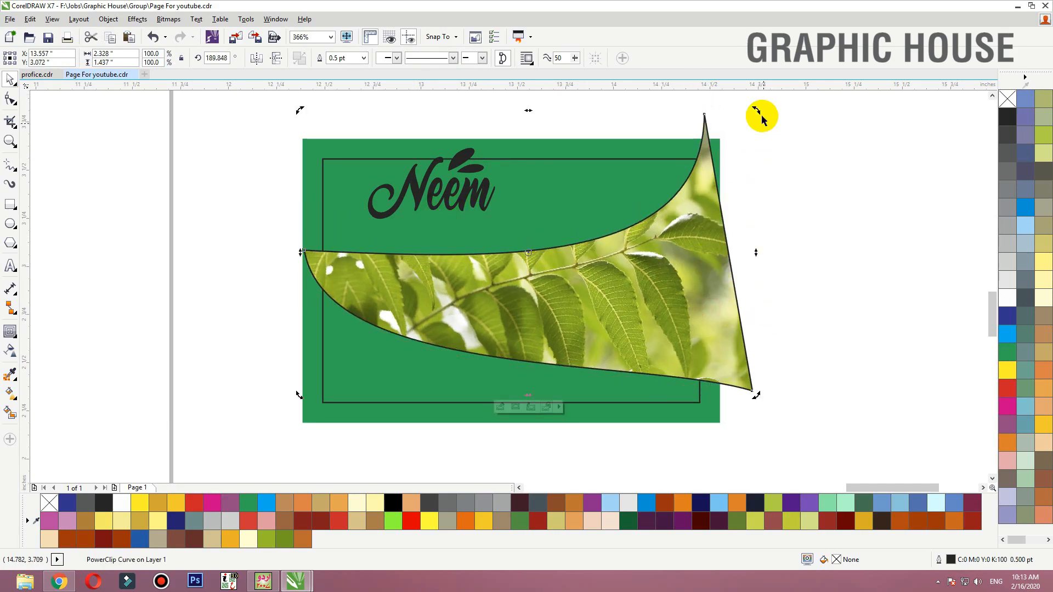
drag(759, 113, 745, 99)
mouse_move(716, 287)
mouse_down()
mouse_move(732, 273)
mouse_move(716, 272)
mouse_up()
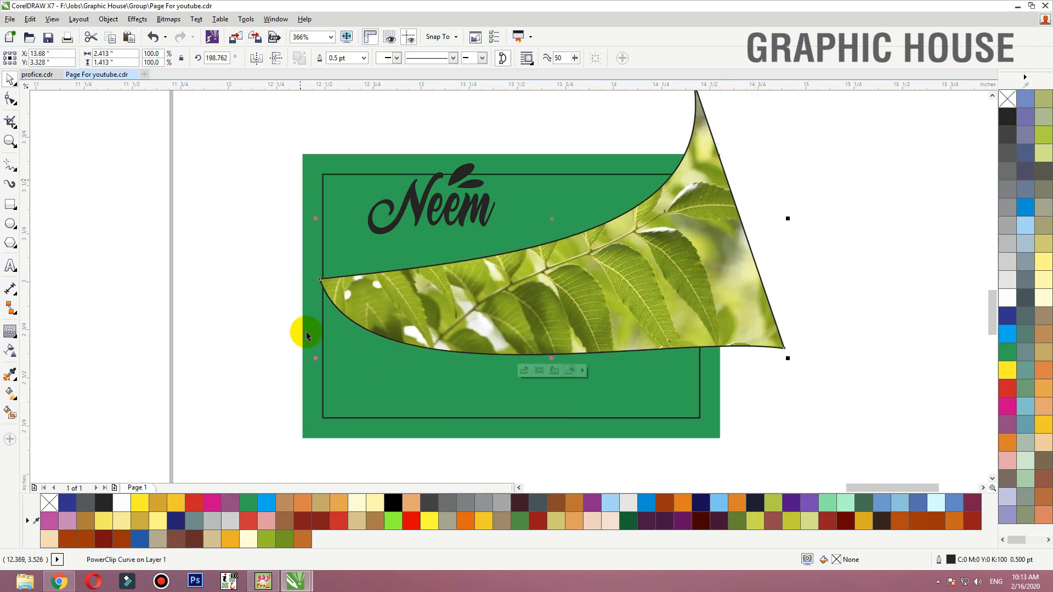
drag(317, 359, 288, 375)
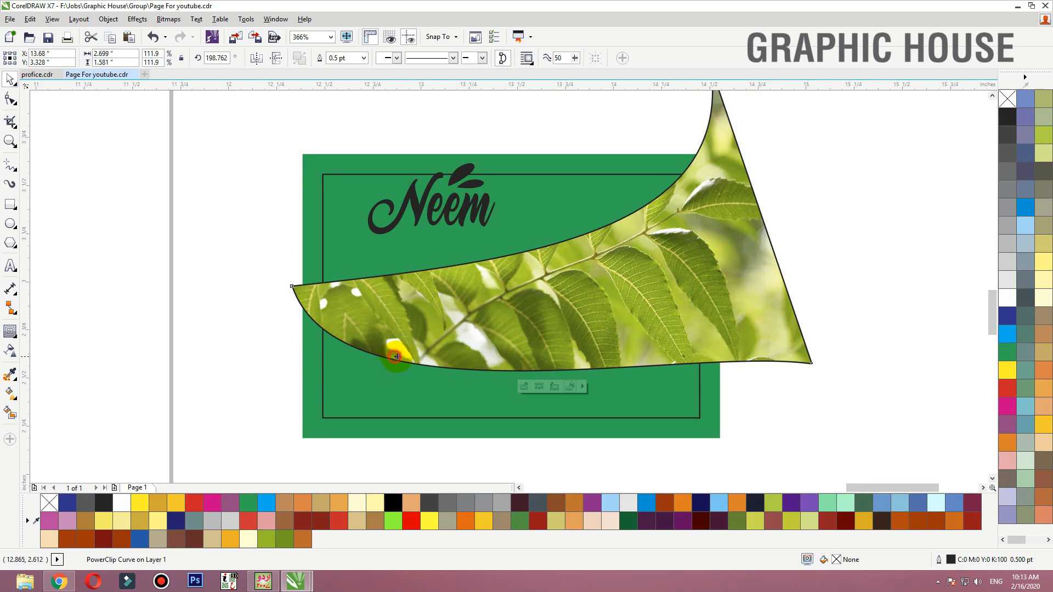
drag(397, 357, 413, 350)
- PowerClip the leaf shape inside the green panel and shift it upward within the panel
right_click(497, 329)
click(518, 131)
click(544, 159)
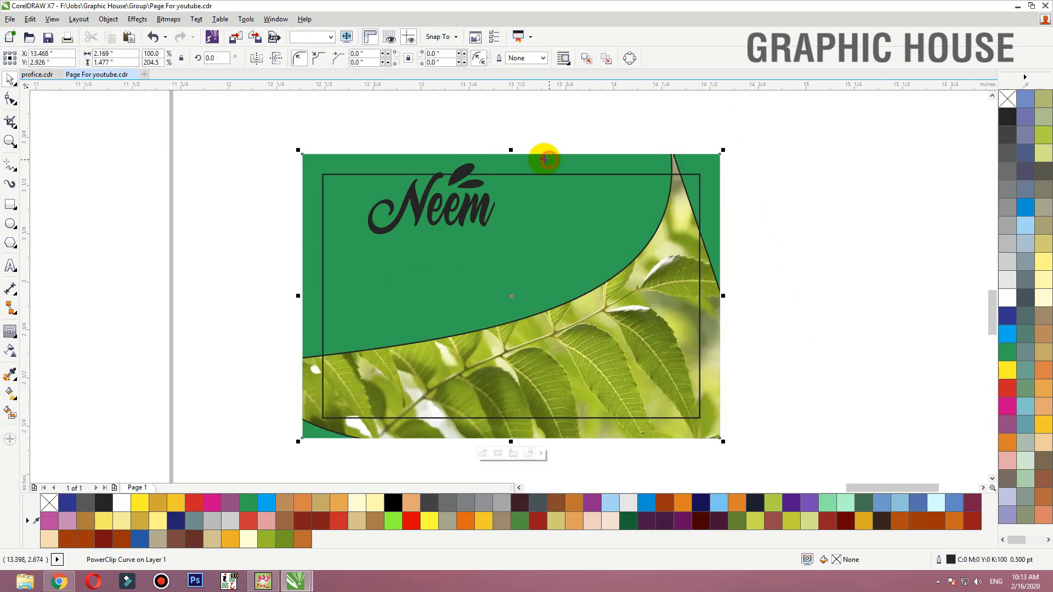
ctrl+click(596, 299)
drag(612, 324, 611, 280)
ctrl+click(828, 257)
- Place the Neem logo with "Soap" beneath it in the panel's upper left and "100g" in its lower-right corner
drag(462, 215, 434, 241)
key(F3)
key(F2)
drag(318, 143, 582, 432)
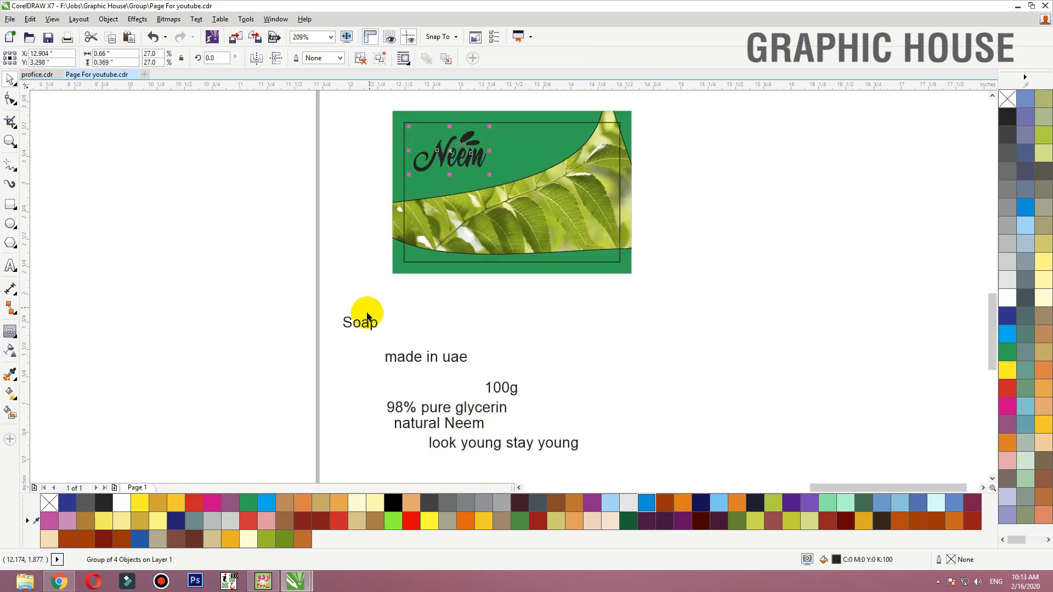
drag(363, 319, 467, 168)
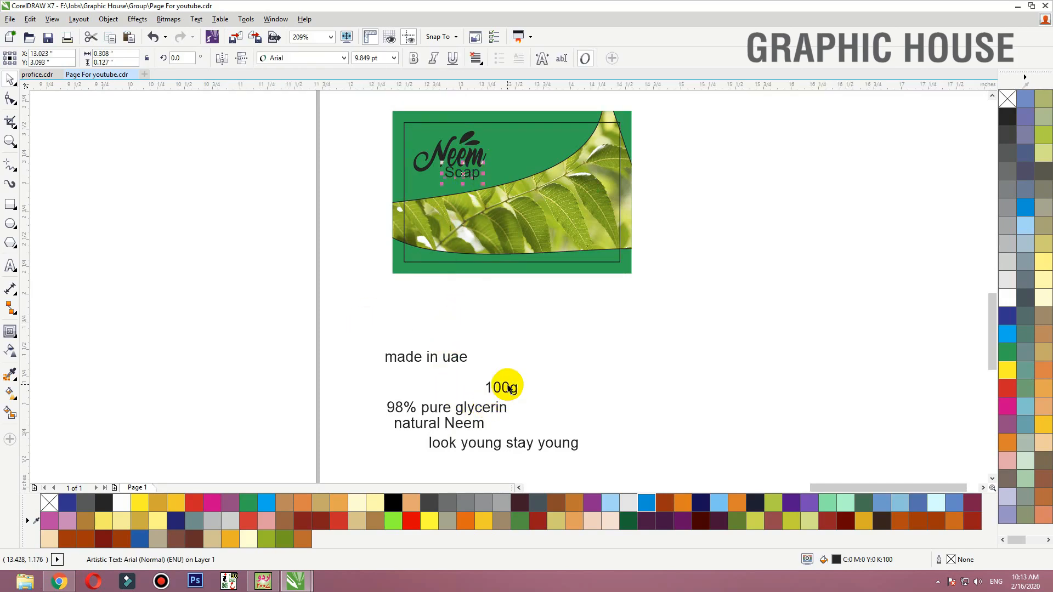
drag(509, 387, 613, 261)
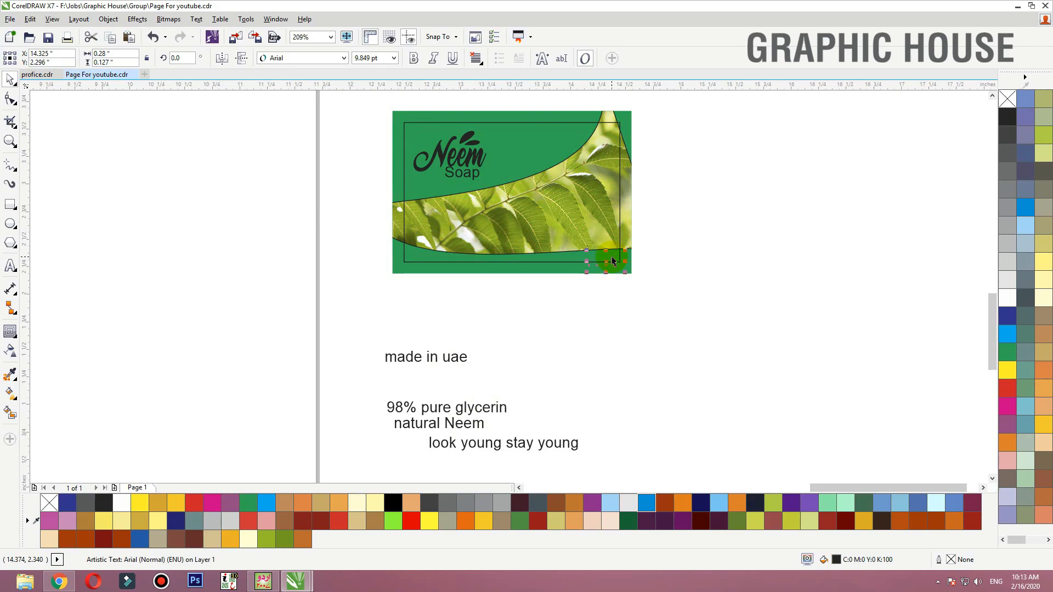
- Centre-align "98% pure glycerin" and "natural Neem", move both lines onto the leaf photo and bring them to the front
click(493, 406)
shift+click(470, 423)
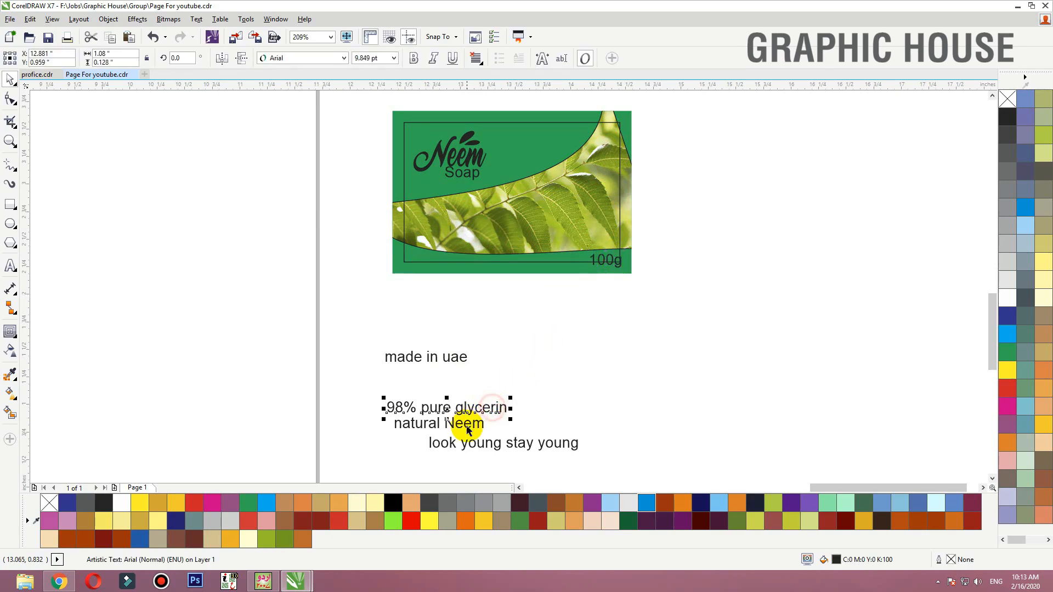
key(c)
drag(471, 426, 511, 238)
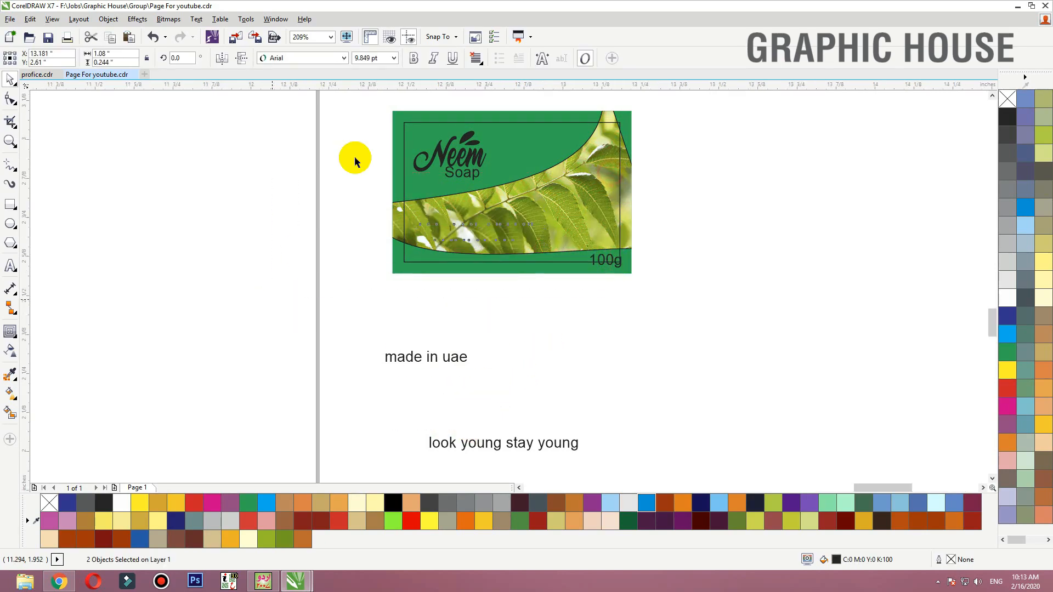
scroll(357, 160, up, 3)
key(shift+Page_Up)
- Set "98% pure glycerin" and "natural Neem" in TheNautiGal and shift both lines slightly down and left on the leaf photo
click(299, 57)
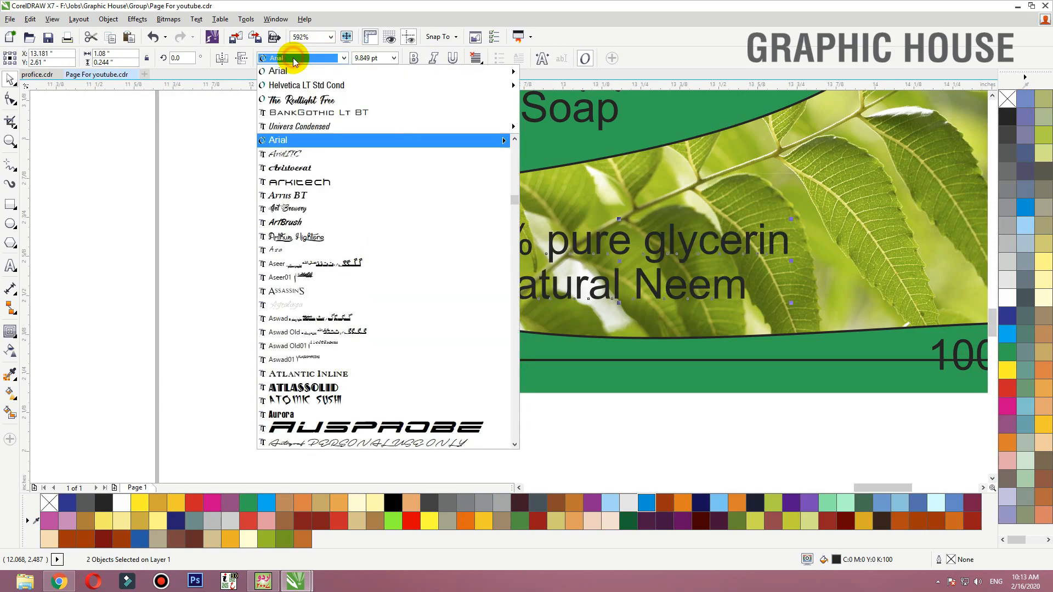
click(324, 102)
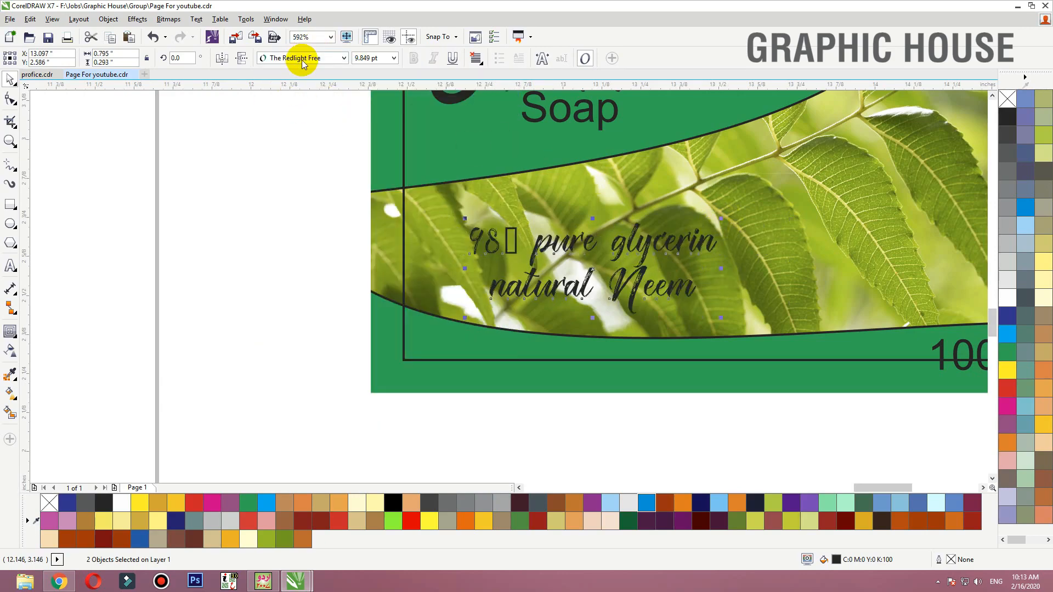
click(301, 58)
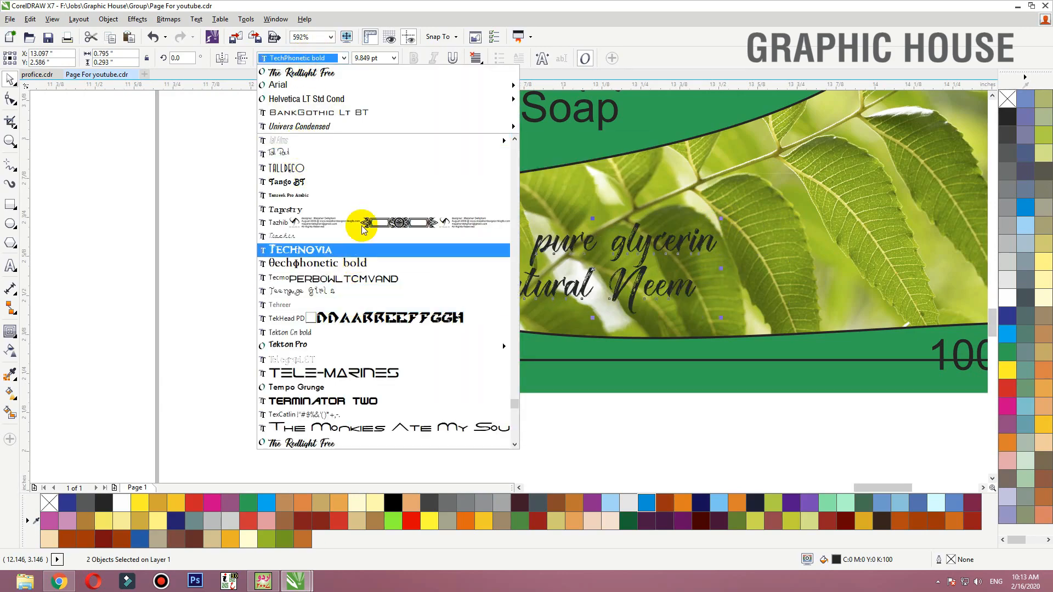
scroll(340, 407, down, 1)
scroll(340, 410, down, 1)
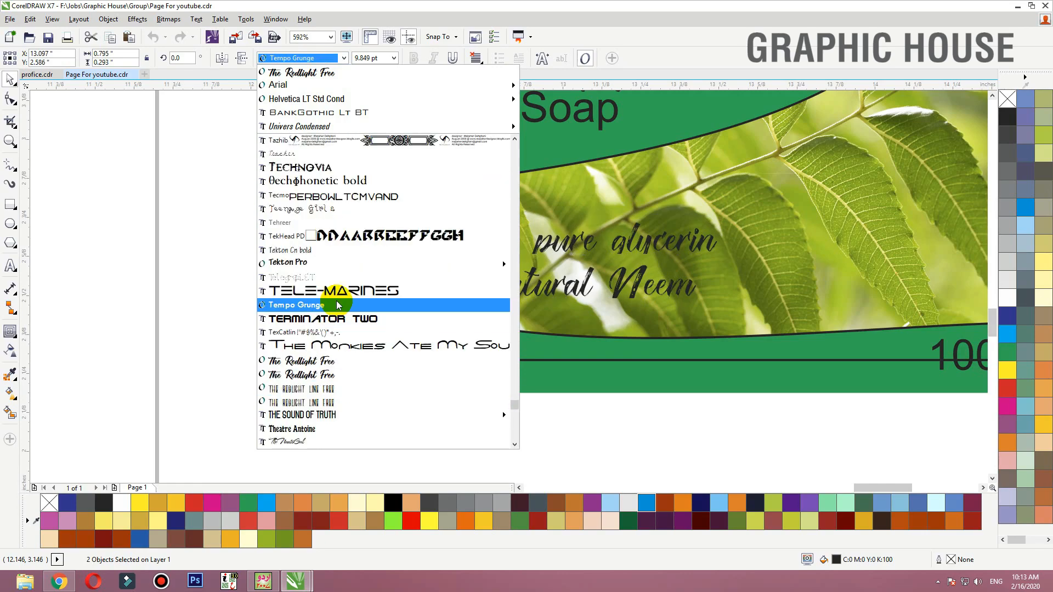
click(325, 441)
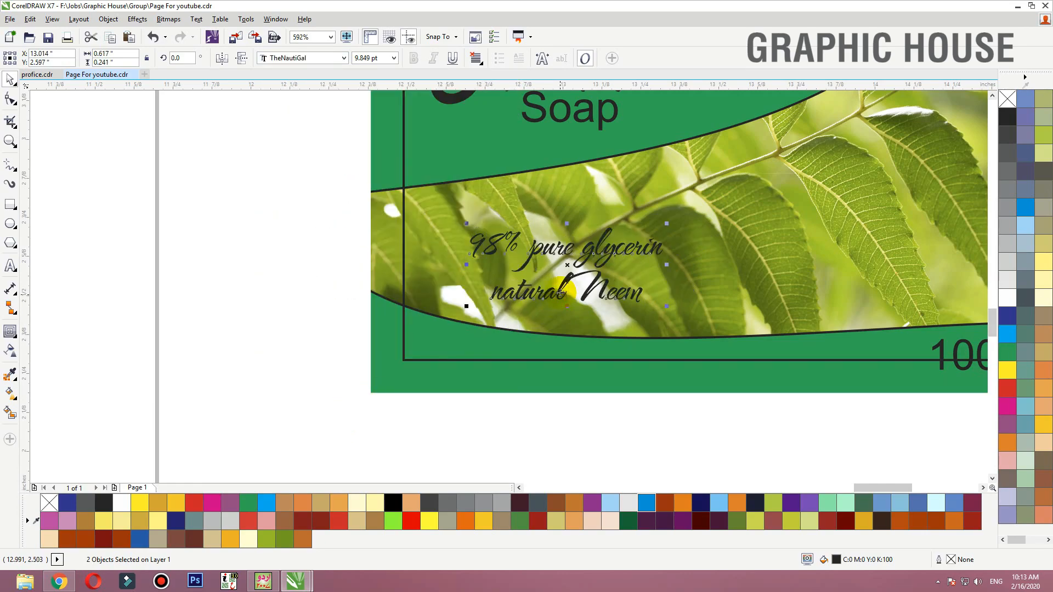
scroll(542, 379, down, 6)
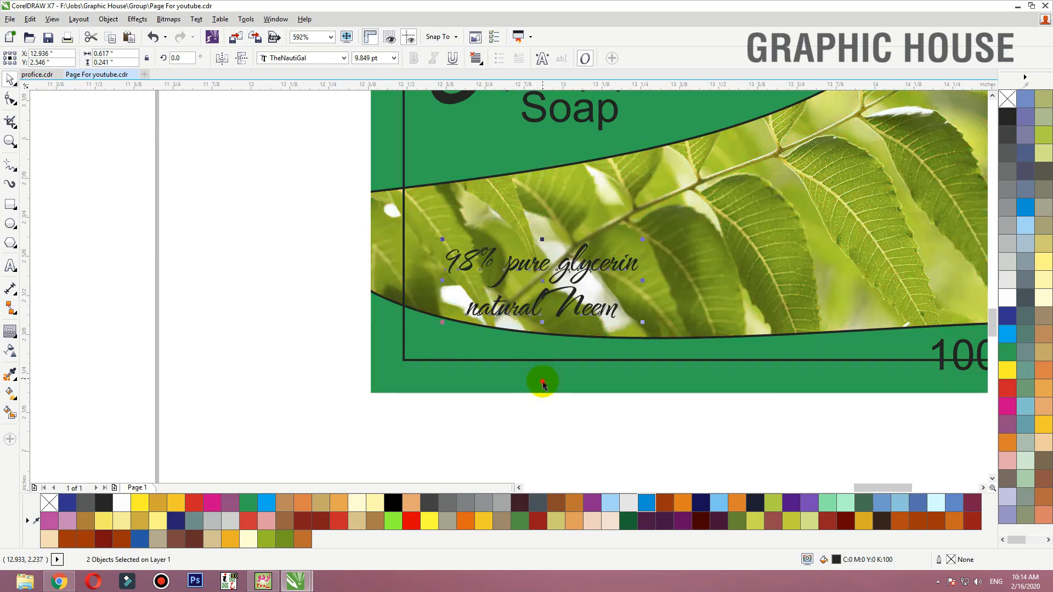
- Enlarge the Neem logo to about 0.77 × 0.43 in within the main panel
mouse_move(661, 385)
mouse_down()
mouse_move(840, 460)
mouse_move(820, 443)
mouse_move(820, 427)
mouse_up()
key(c)
click(850, 450)
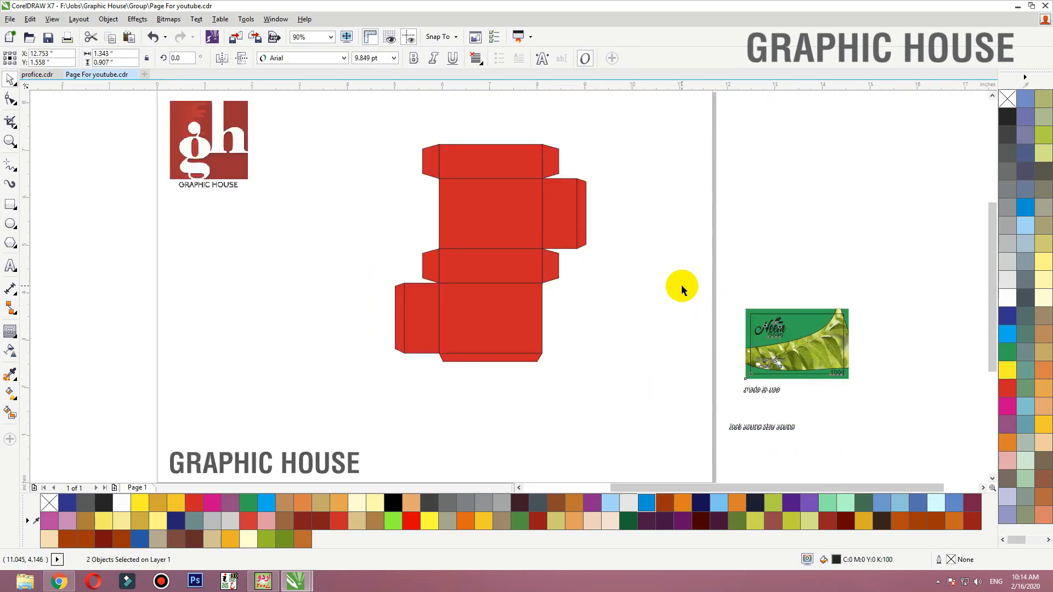
scroll(682, 287, up, 3)
click(848, 377)
scroll(511, 240, up, 2)
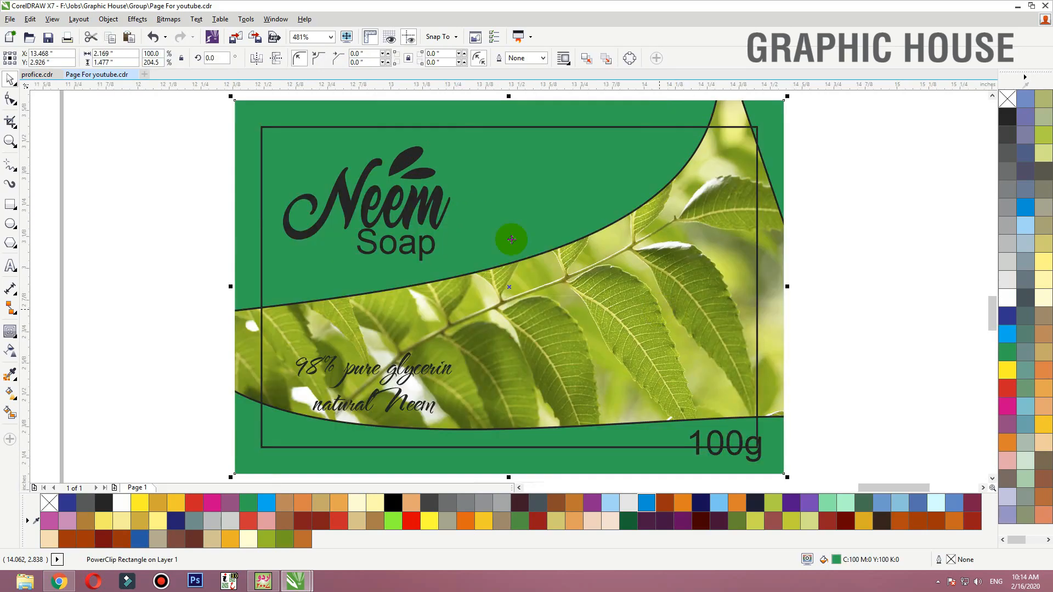
click(427, 198)
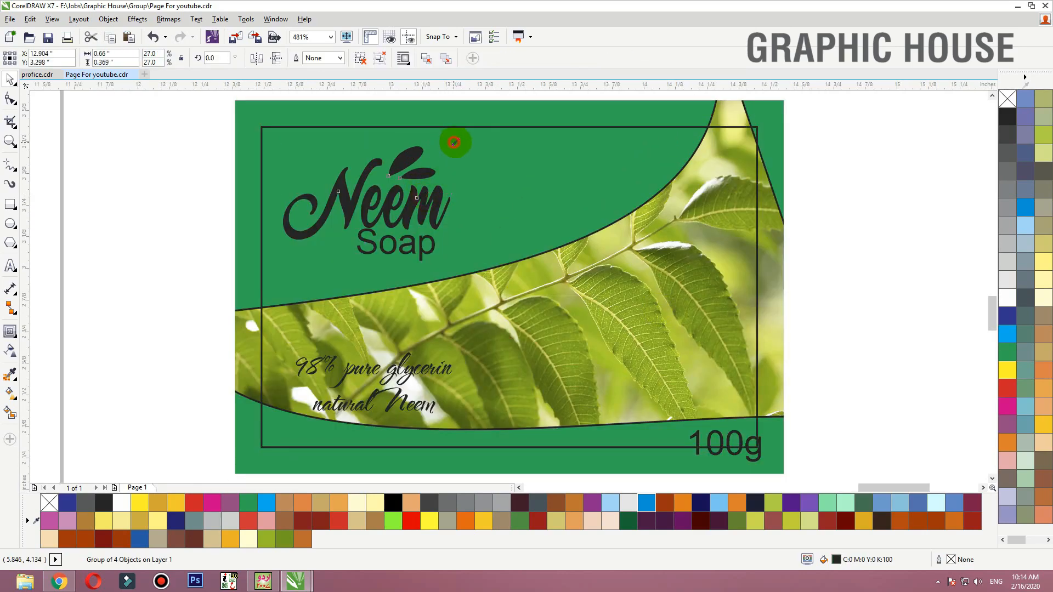
drag(454, 142, 479, 129)
drag(437, 206, 437, 212)
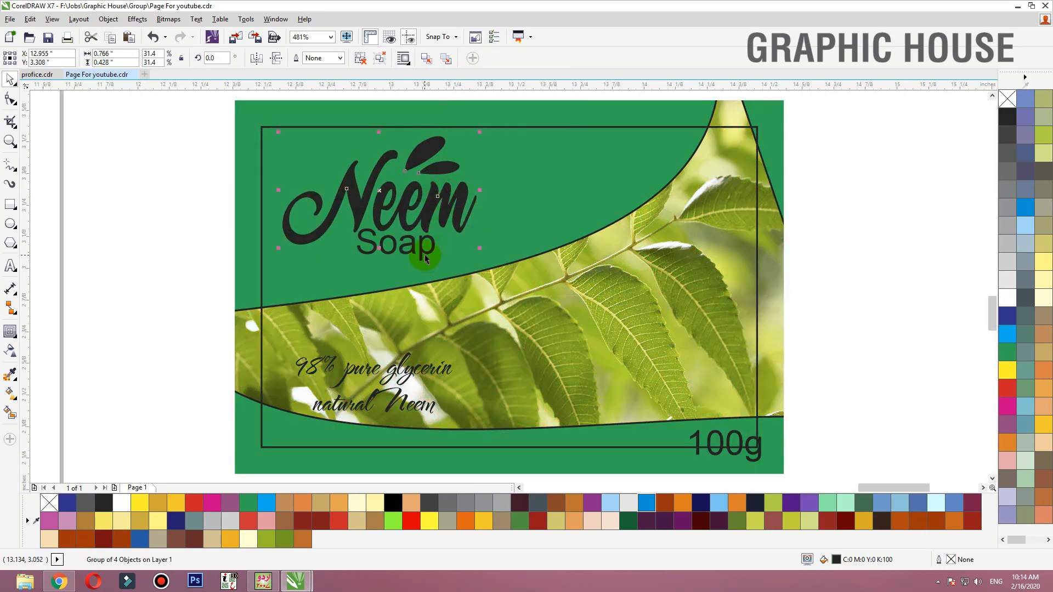
- Reduce "Soap" to about 8 pt and position it just beneath the enlarged Neem logo
drag(423, 251, 460, 240)
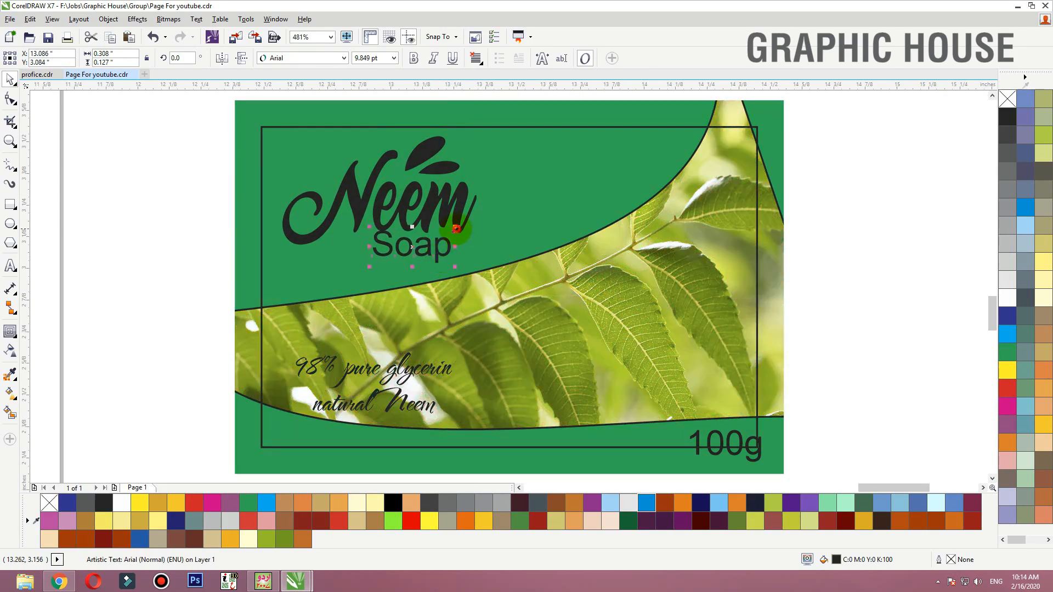
drag(437, 250, 442, 247)
key(ctrl+z)
- Set both "Soap" and "100g" in Helvetica LT Std Cond
click(432, 256)
shift+click(750, 459)
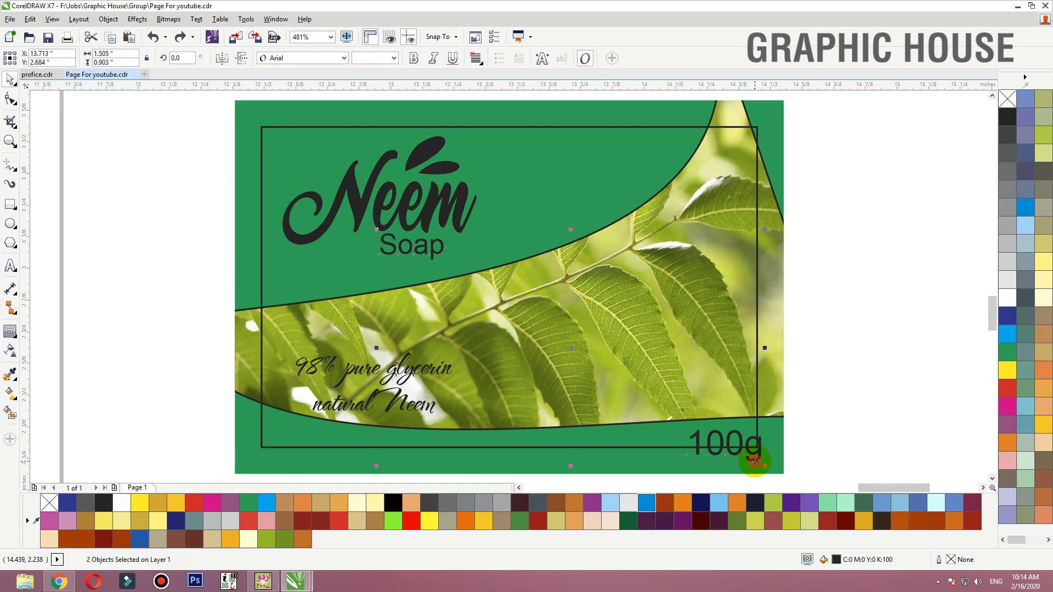
click(324, 58)
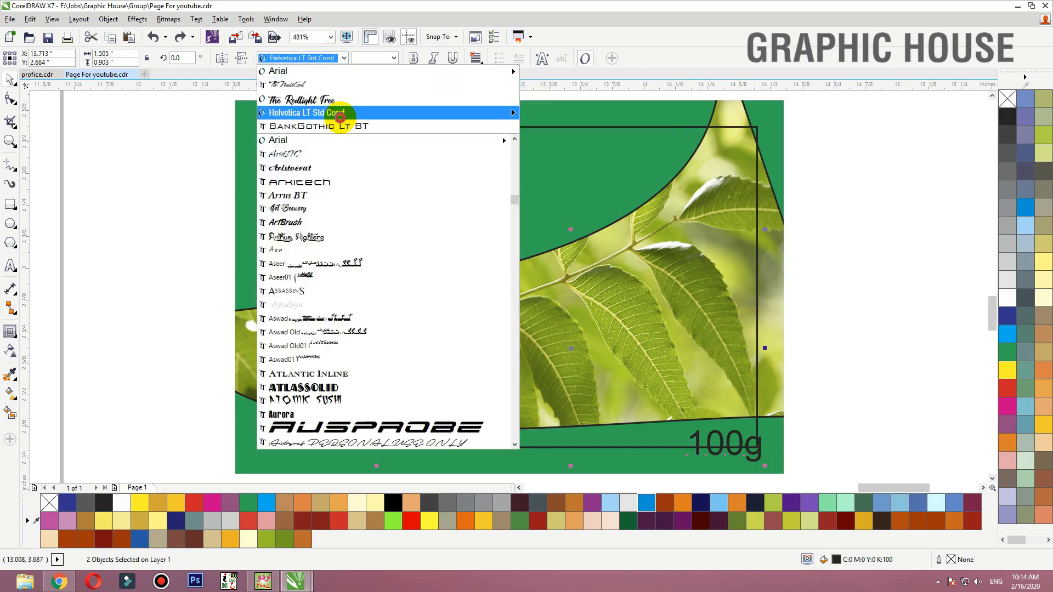
click(334, 111)
click(80, 296)
click(426, 215)
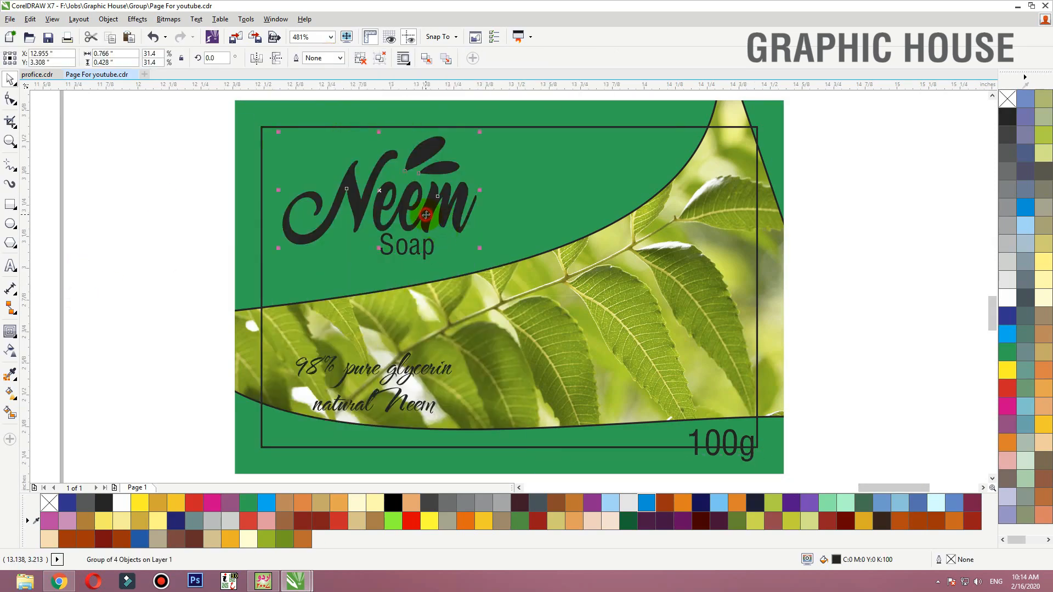
click(155, 276)
- Fill the main panel white with a hairline R98 G153 B0 outline, and fill the Neem logo with the same green
click(608, 116)
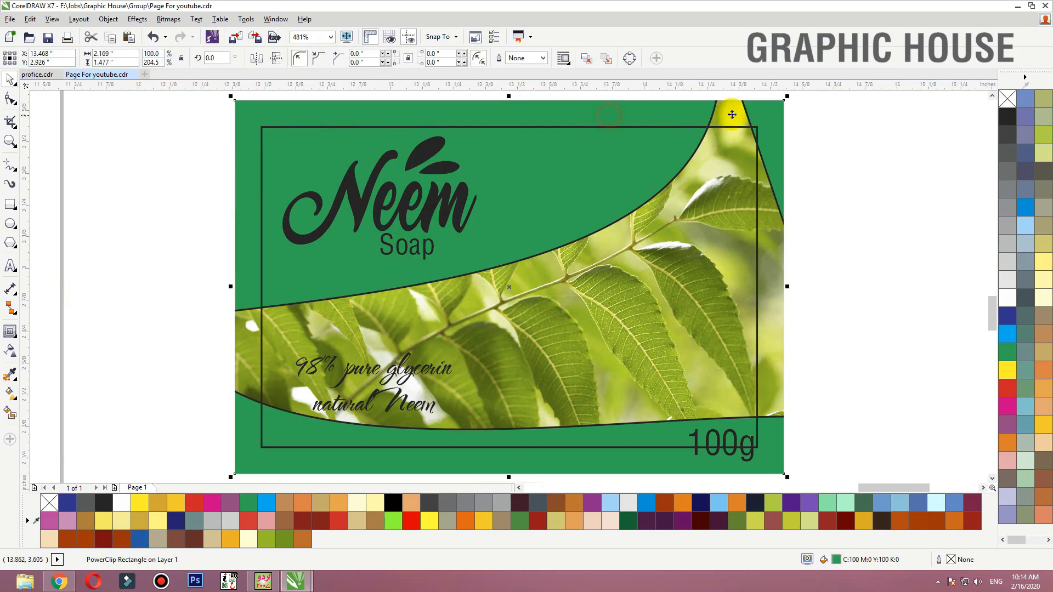
right_click(1042, 135)
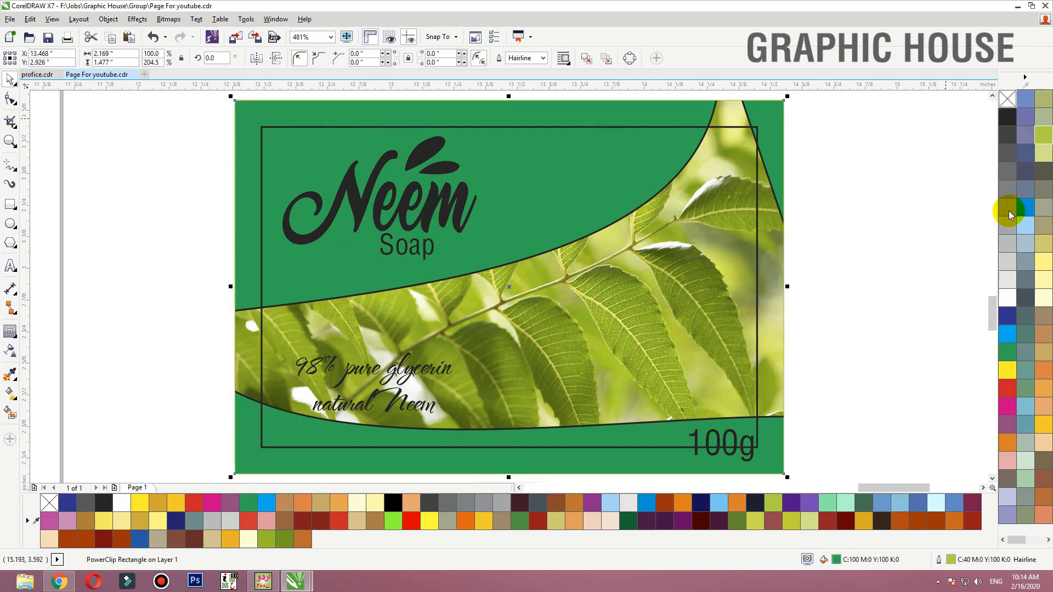
click(1007, 298)
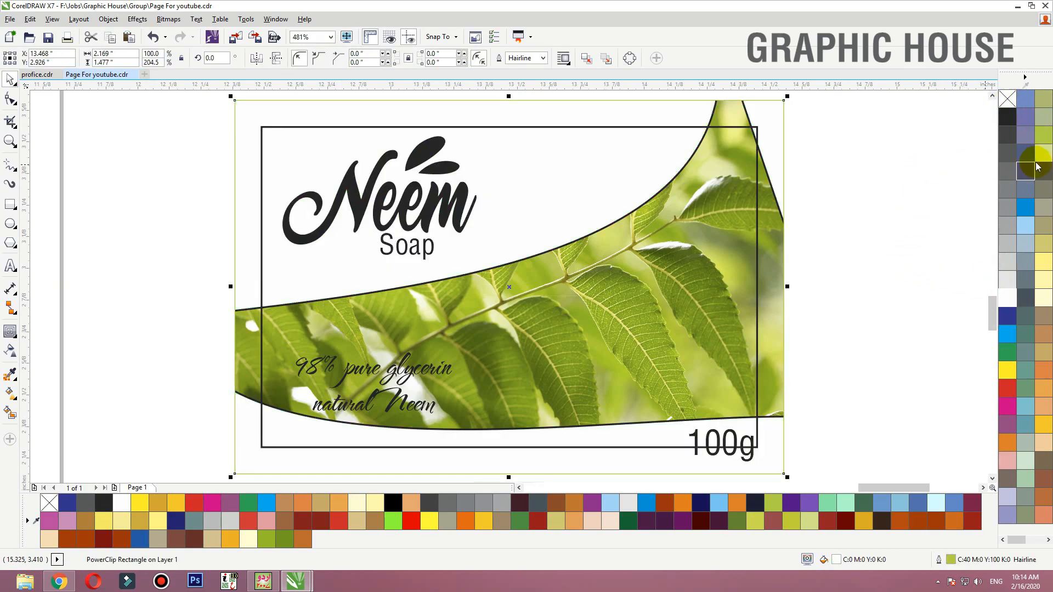
right_click(284, 542)
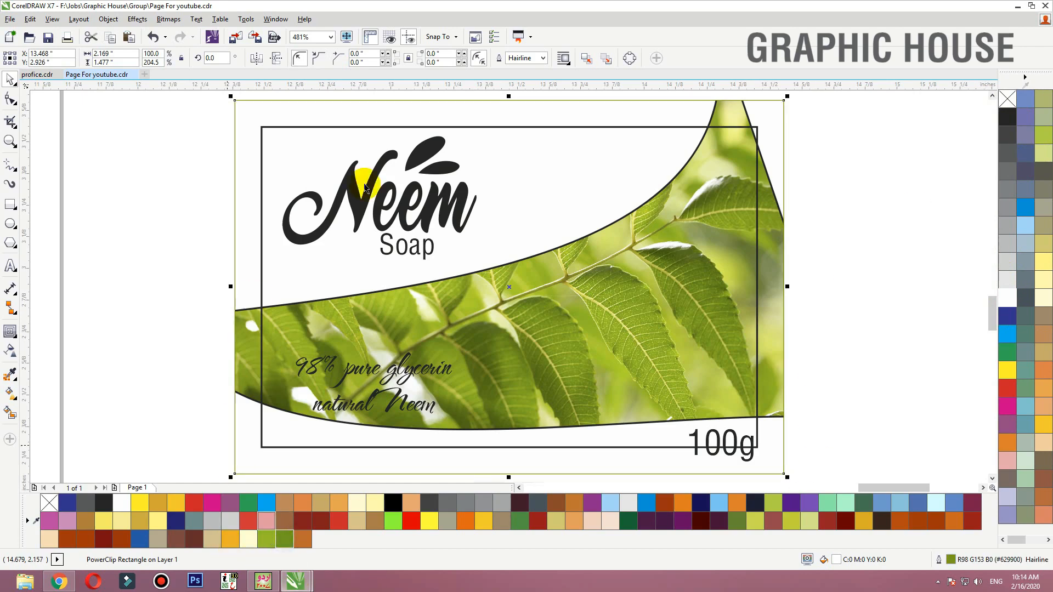
click(158, 209)
click(409, 224)
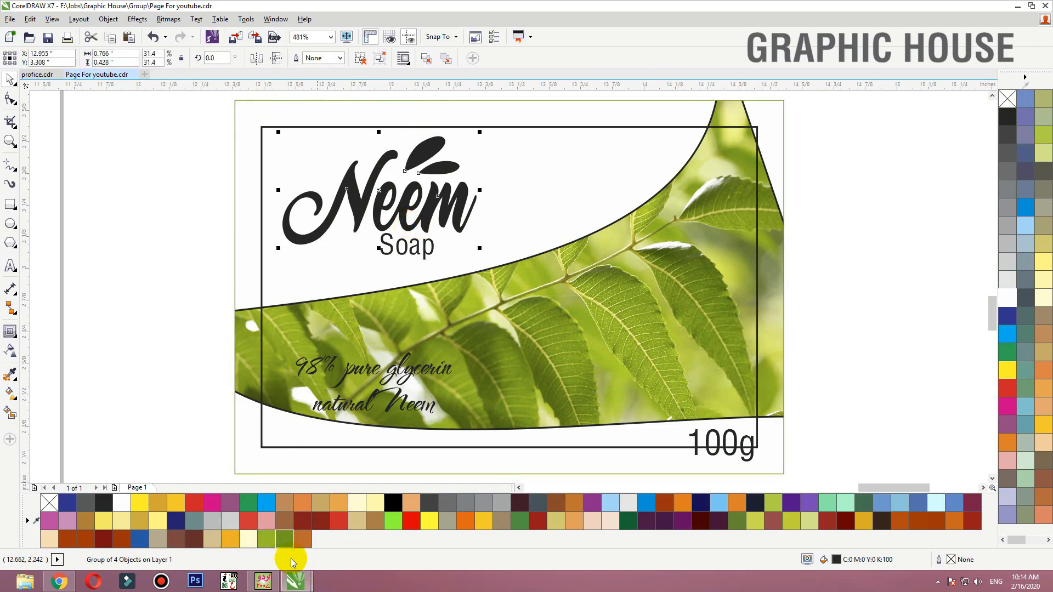
click(285, 539)
- Move "Soap" slightly right beneath the logo and change its text to uppercase
drag(422, 259, 441, 255)
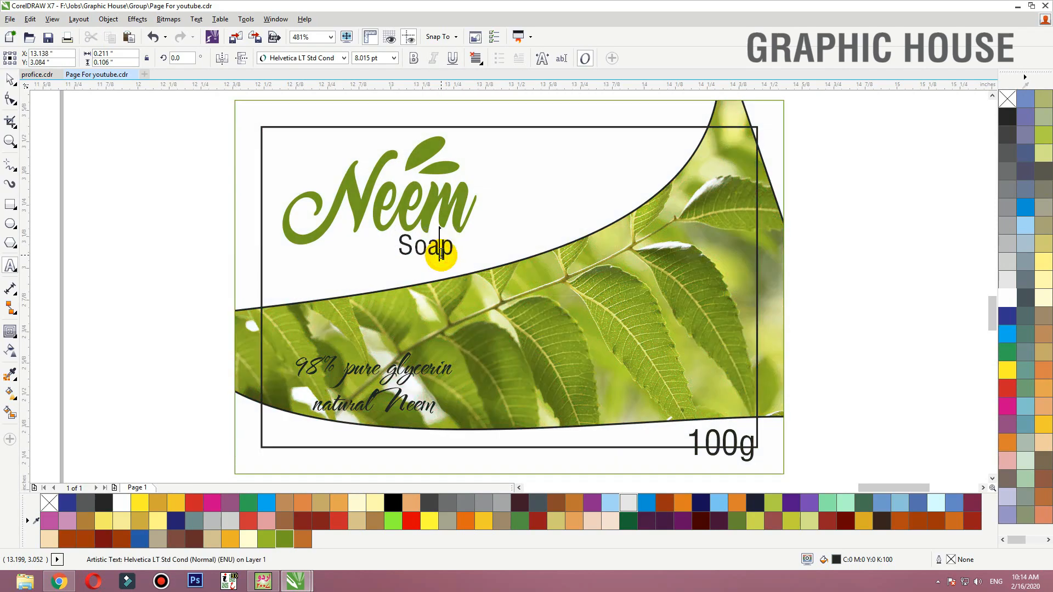
key(ctrl+a)
key(shift+F3)
key(Down)
key(Down)
key(Return)
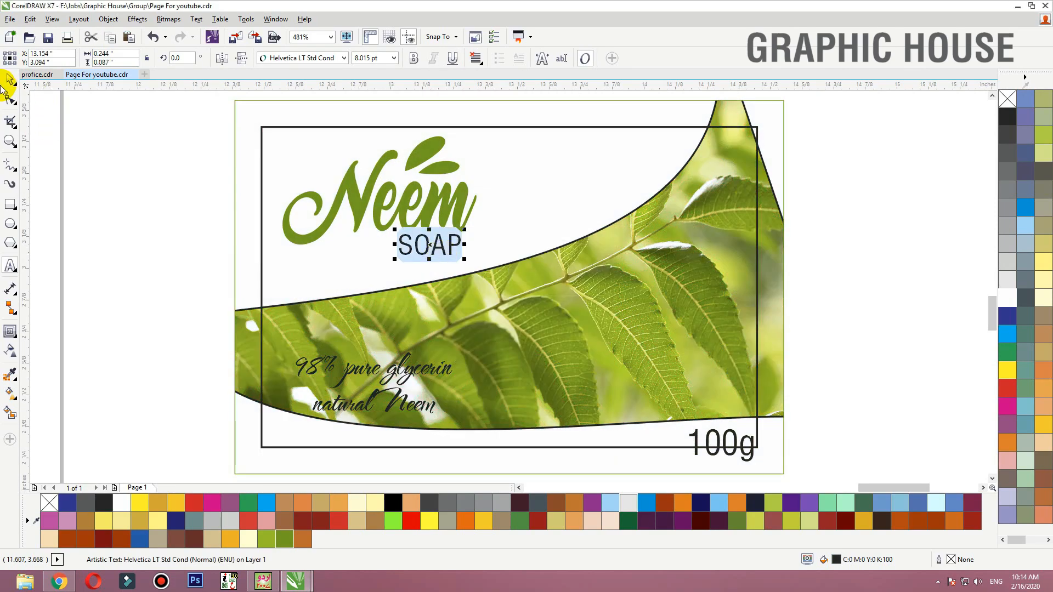
- Set "SOAP" in BankGothic Lt BT and move it left and up to sit under the end of the Neem lettering
click(8, 79)
click(328, 60)
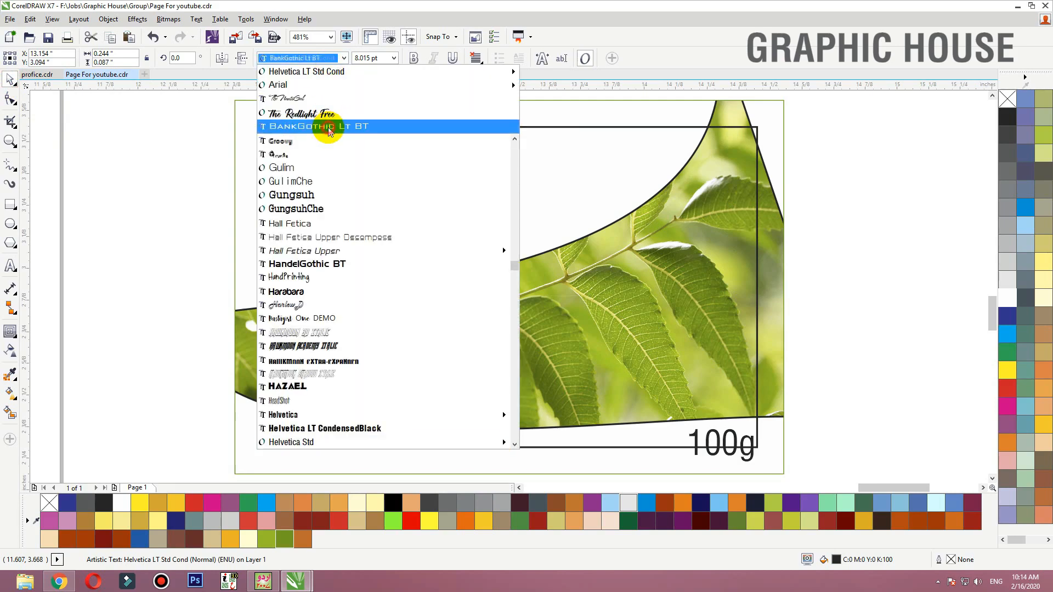
click(329, 125)
drag(614, 189, 280, 289)
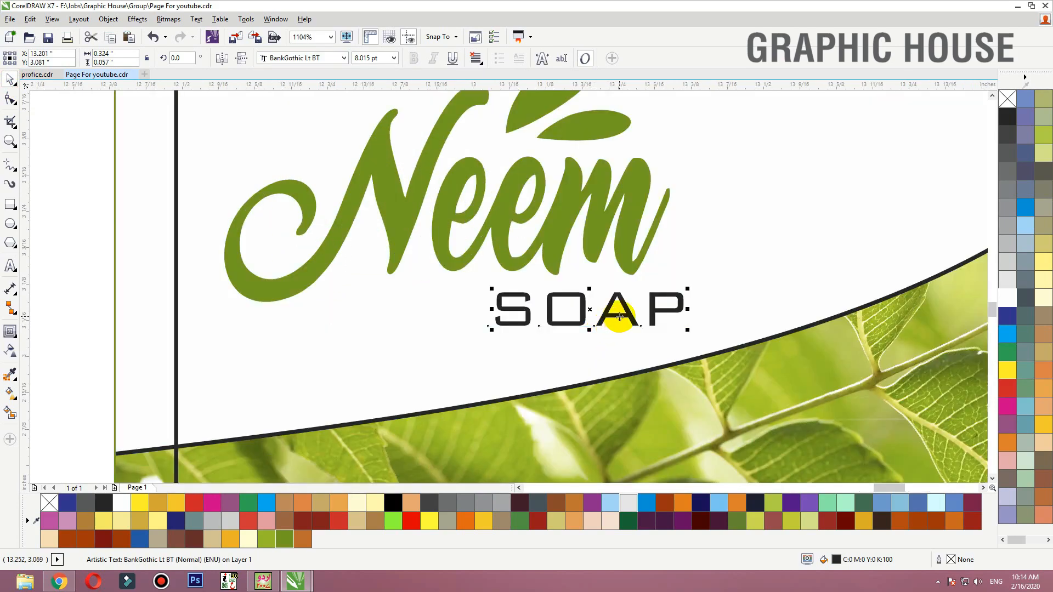
drag(619, 317, 560, 307)
- Move the Neem logo and "SOAP" together slightly downward within the panel
shift+click(626, 255)
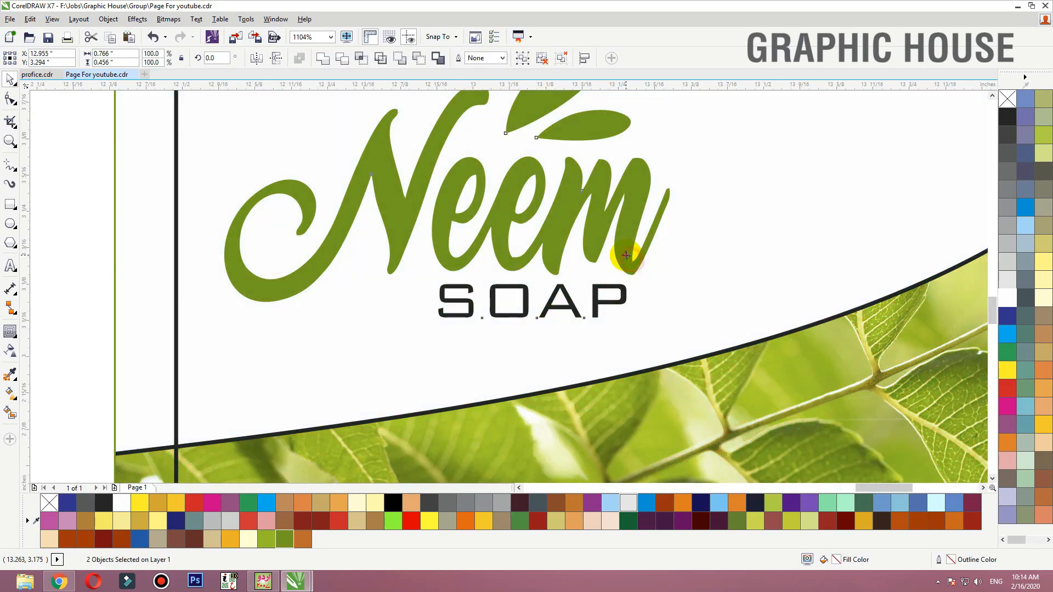
scroll(625, 255, down, 3)
drag(626, 257, 626, 263)
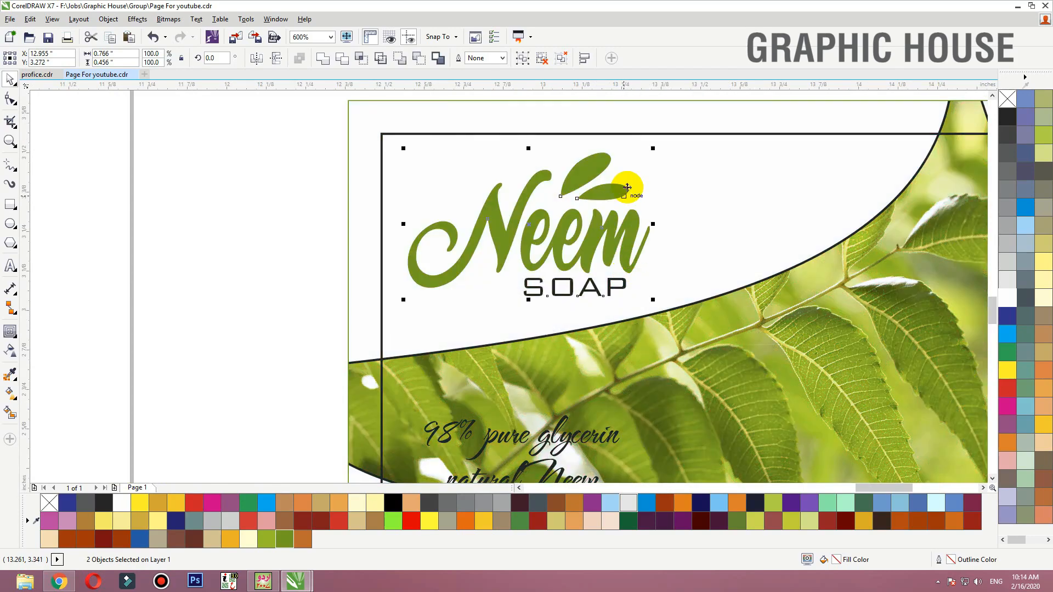
scroll(627, 187, down, 2)
- Open the main panel's PowerClip contents for editing and remove the leaf shape's black outline
click(773, 155)
key(shift+F2)
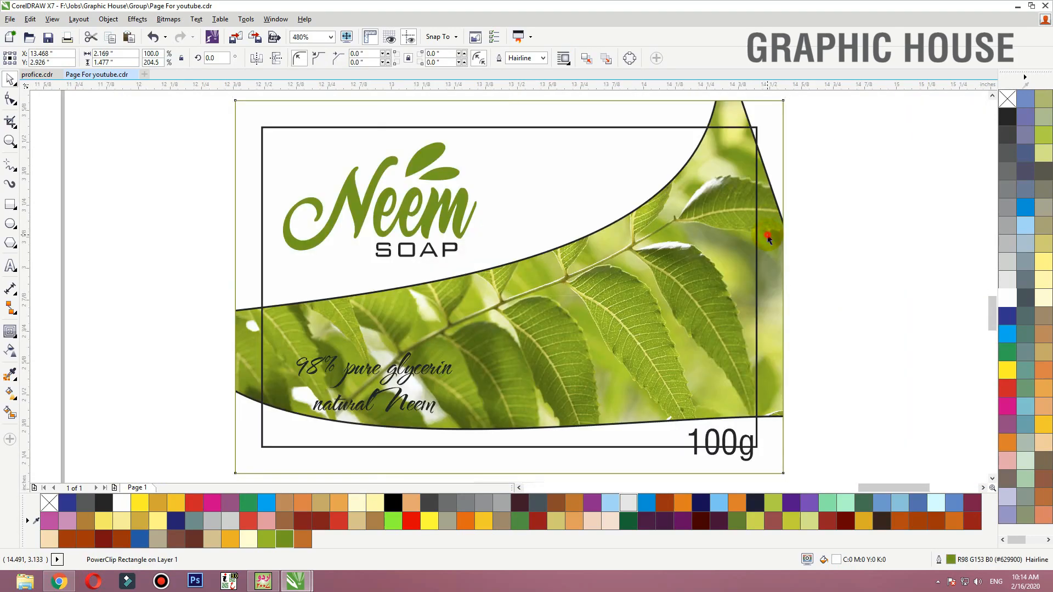
double_click(768, 240)
click(923, 146)
scroll(749, 236, down, 2)
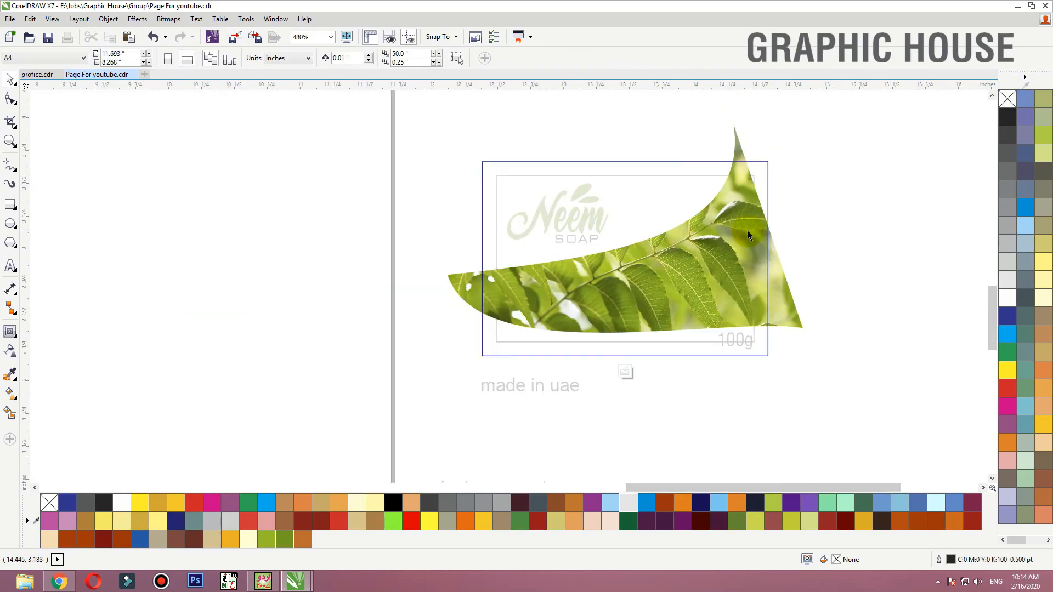
- Reshape the leaf shape's upper-right edge outward so the photo extends past the panel's corner
click(747, 232)
key(F10)
drag(750, 170, 779, 161)
key(space)
key(ctrl+z)
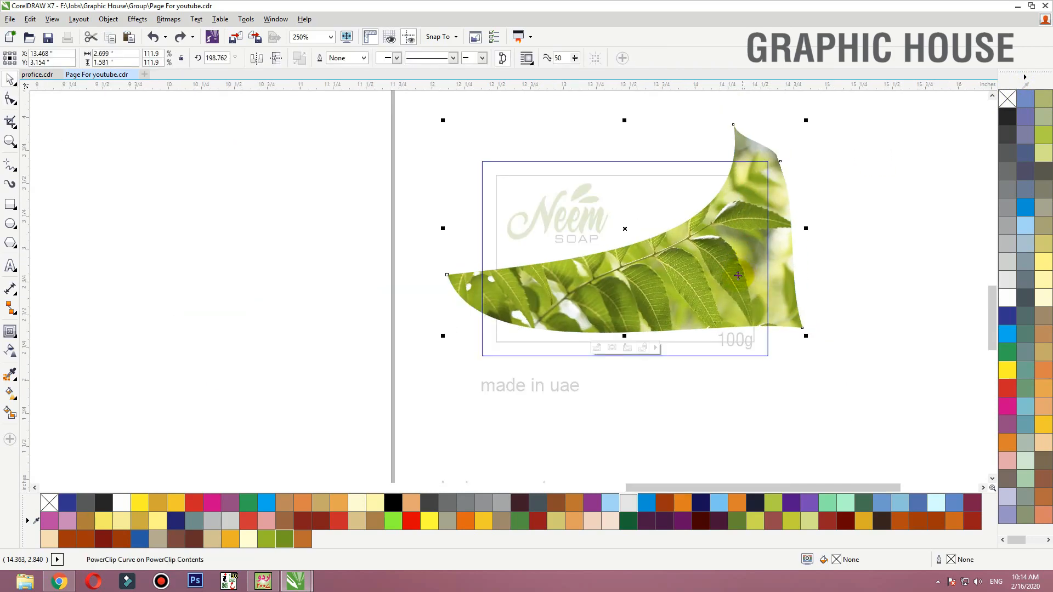
- Create a copy of the leaf shape rotated to about 201.7°, strip its photo contents and fill it with R98 G153 B0
drag(804, 340, 812, 330)
right_click(847, 113)
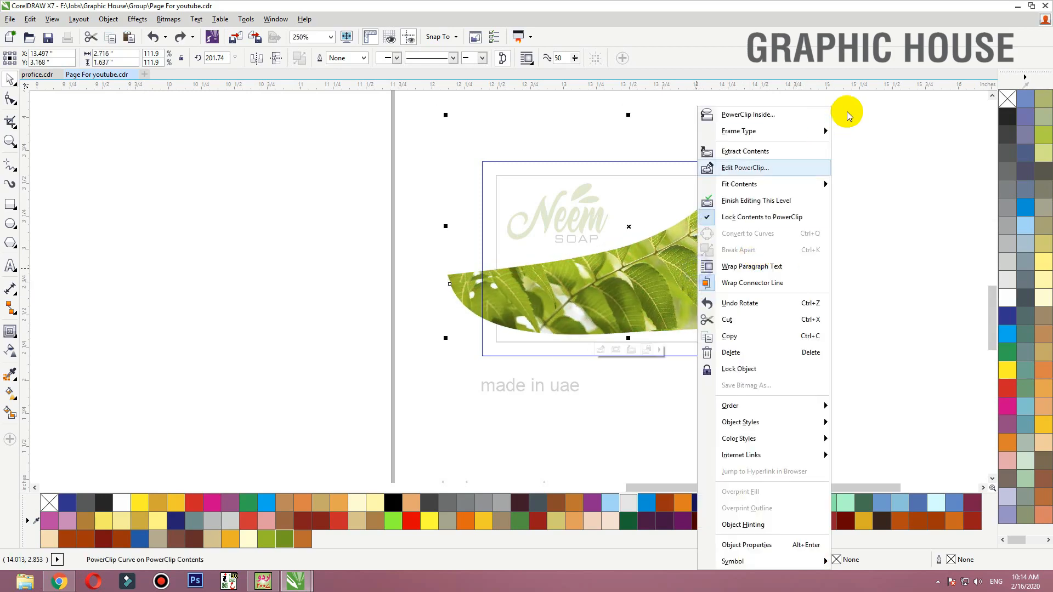
mouse_move(818, 132)
click(863, 165)
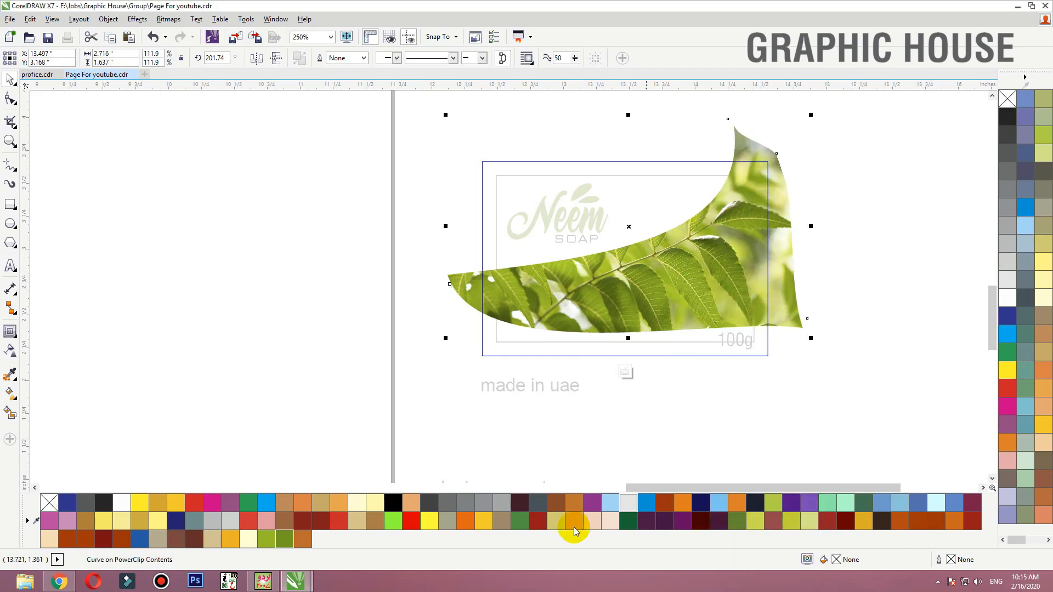
click(289, 539)
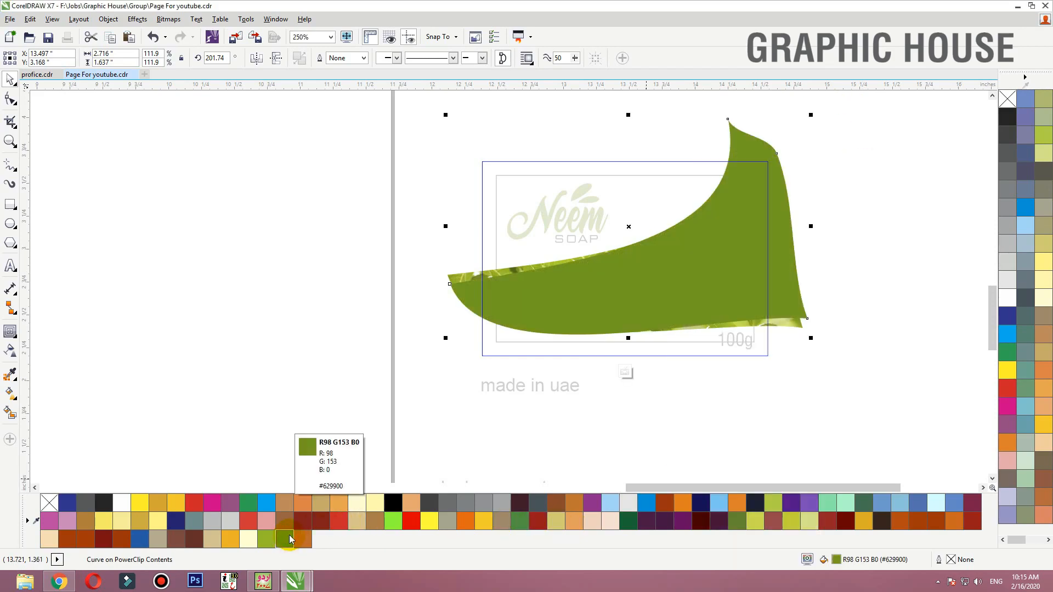
- Place the solid green shape behind the leaf photo and rotate to about 202.4° for a wider band along the lower curve
drag(418, 249, 604, 369)
click(512, 349)
click(507, 348)
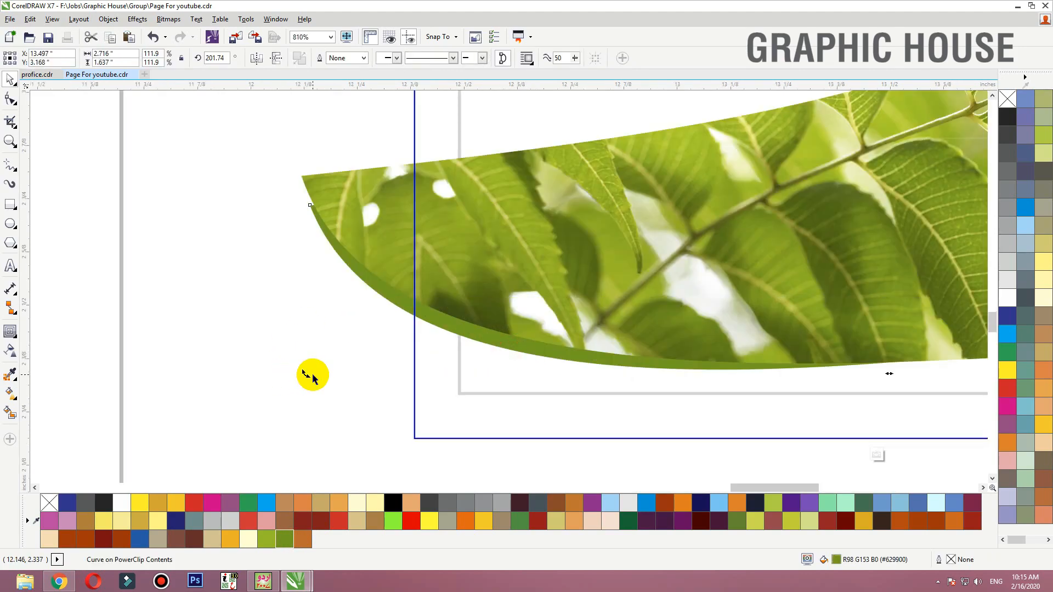
mouse_move(303, 374)
mouse_down()
mouse_move(318, 394)
mouse_move(313, 358)
mouse_up()
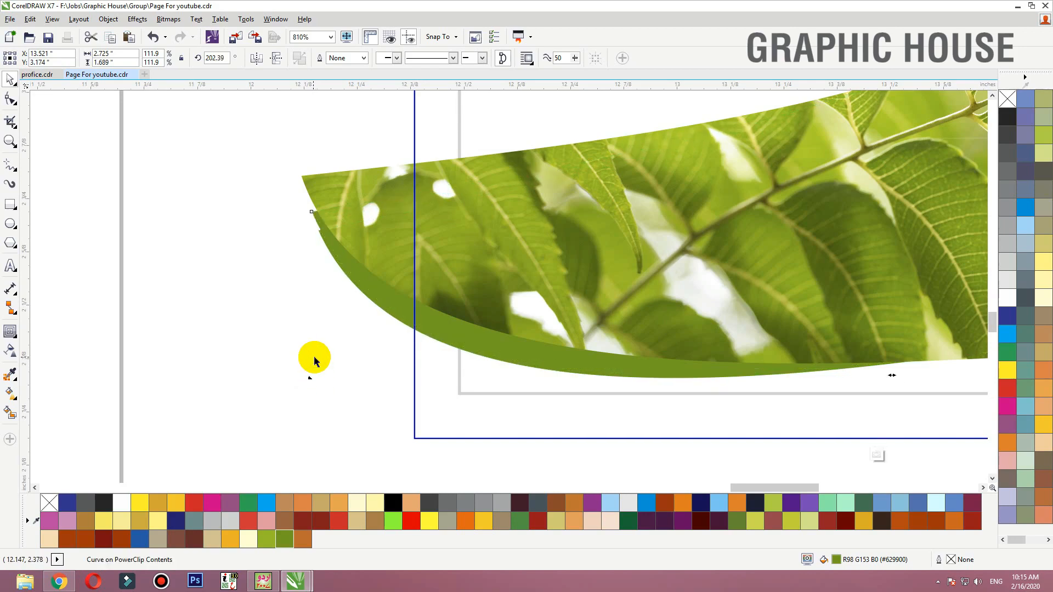
- Add a lighter R138 G189 B6 band between the dark green shape and the leaf photo, adjusting the rotation of the layered curves
click(273, 543)
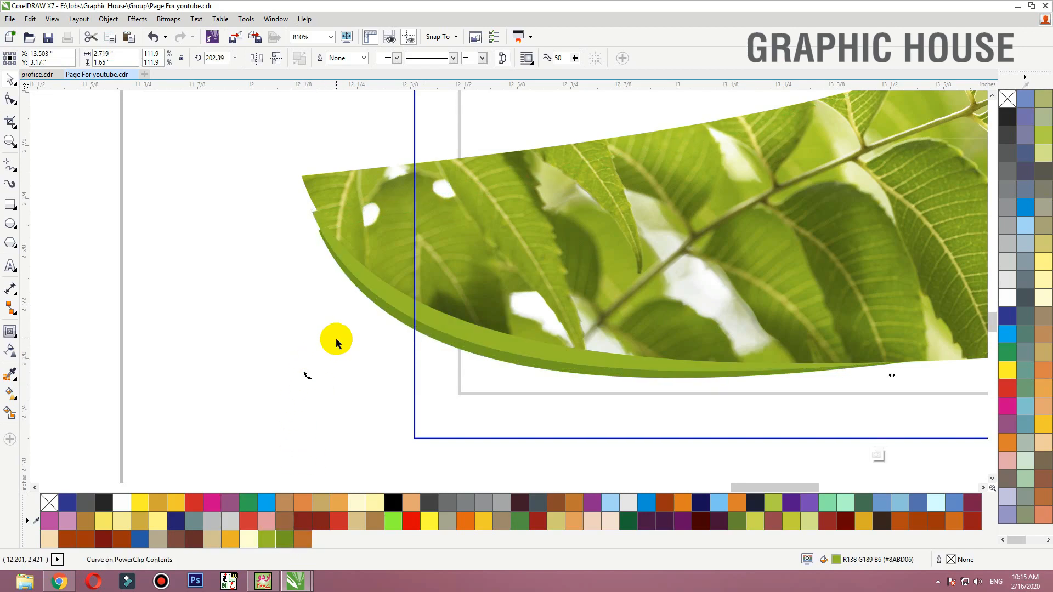
mouse_move(307, 377)
mouse_down()
mouse_move(306, 354)
mouse_move(292, 377)
mouse_up()
click(293, 377)
scroll(293, 377, down, 1)
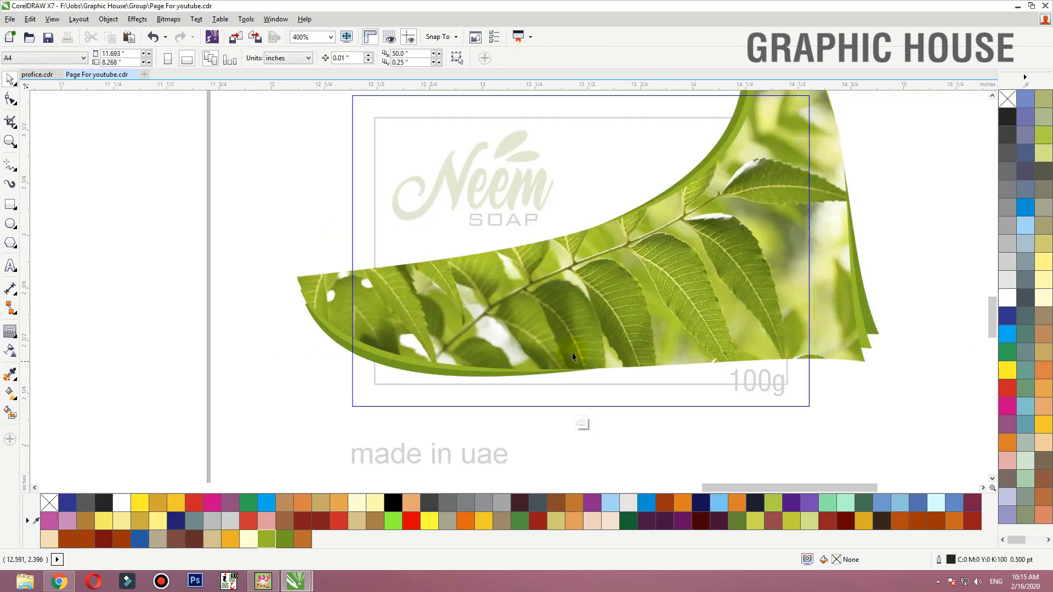
- Finish editing the panel's clipped contents and enlarge the Neem logo together with the SOAP text until the logo is about 0.83 in wide
ctrl+click(928, 243)
click(431, 207)
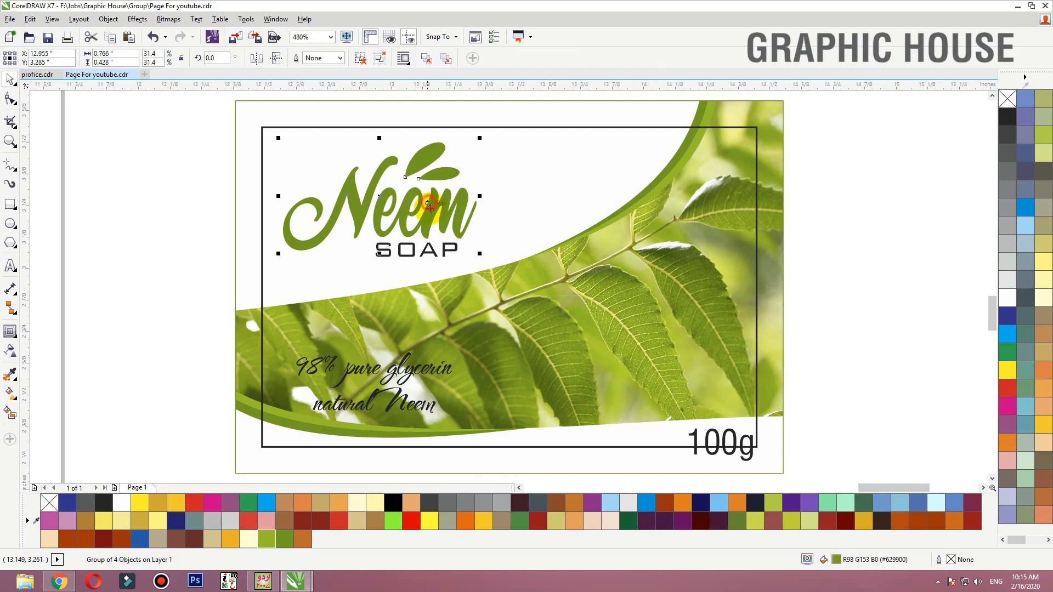
shift+click(435, 254)
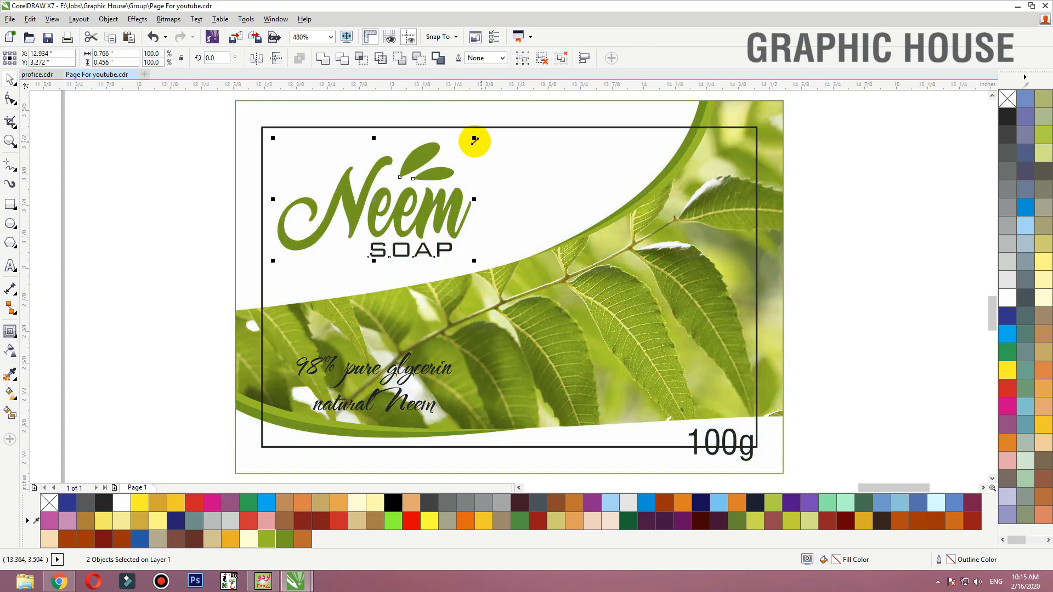
drag(474, 140, 494, 132)
click(132, 262)
- Ungroup the Neem logo's lettering and leaves and weld them into a single curve
click(382, 228)
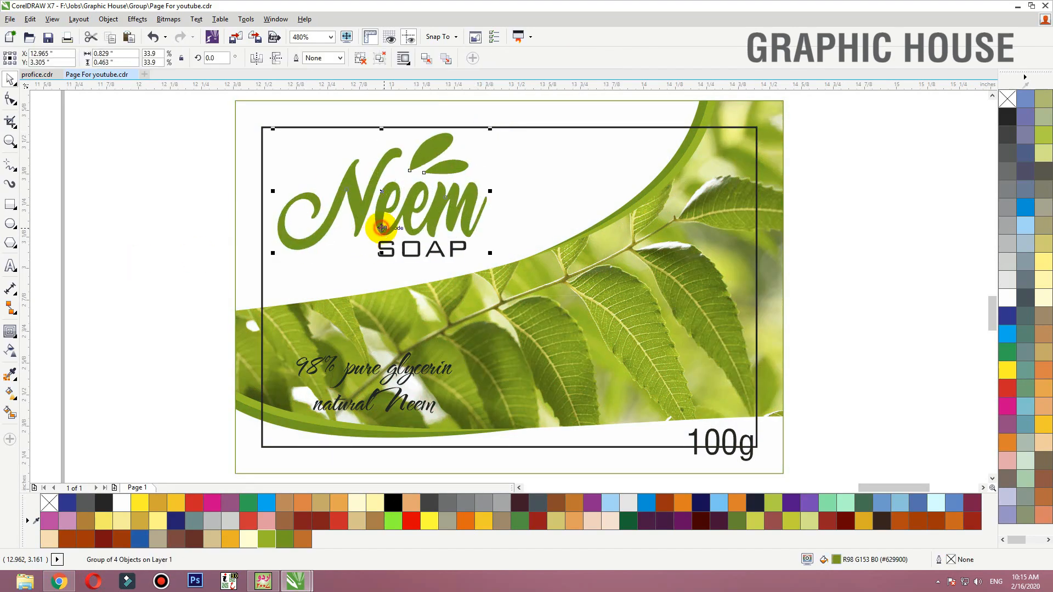
key(shift+F2)
click(365, 55)
click(330, 59)
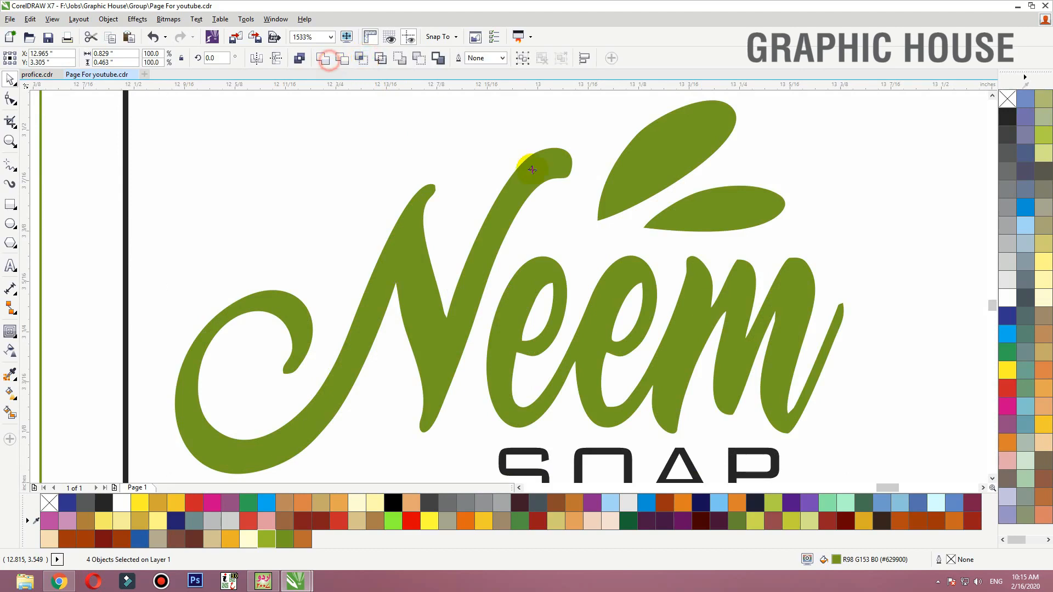
scroll(571, 201, down, 1)
key(F2)
drag(815, 153, 431, 335)
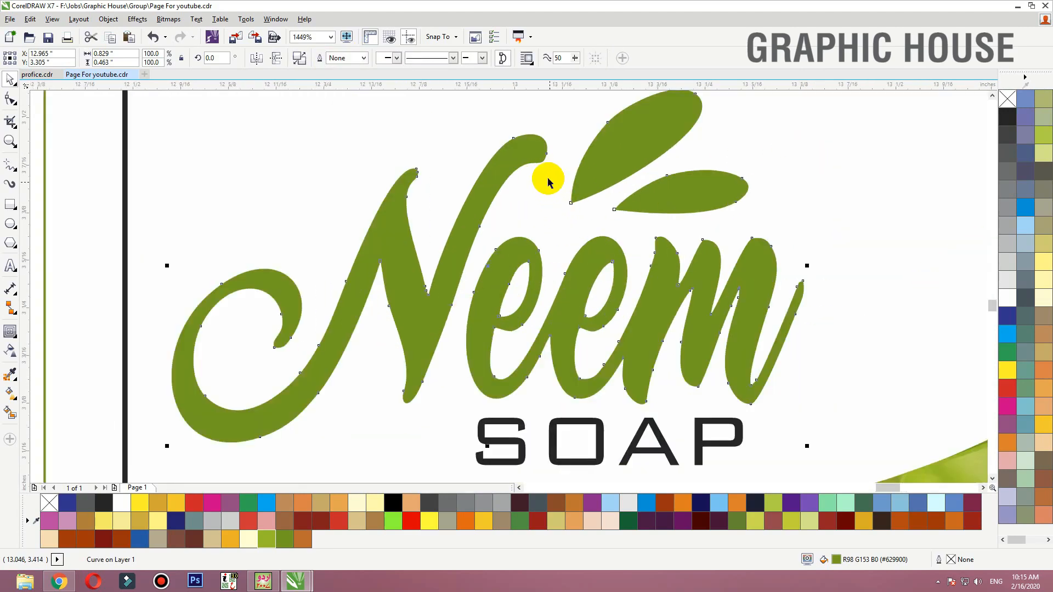
- Apply a vertical linear gradient to the Neem logo, running from dark green down to a lighter green
key(g)
drag(546, 151, 545, 376)
click(267, 541)
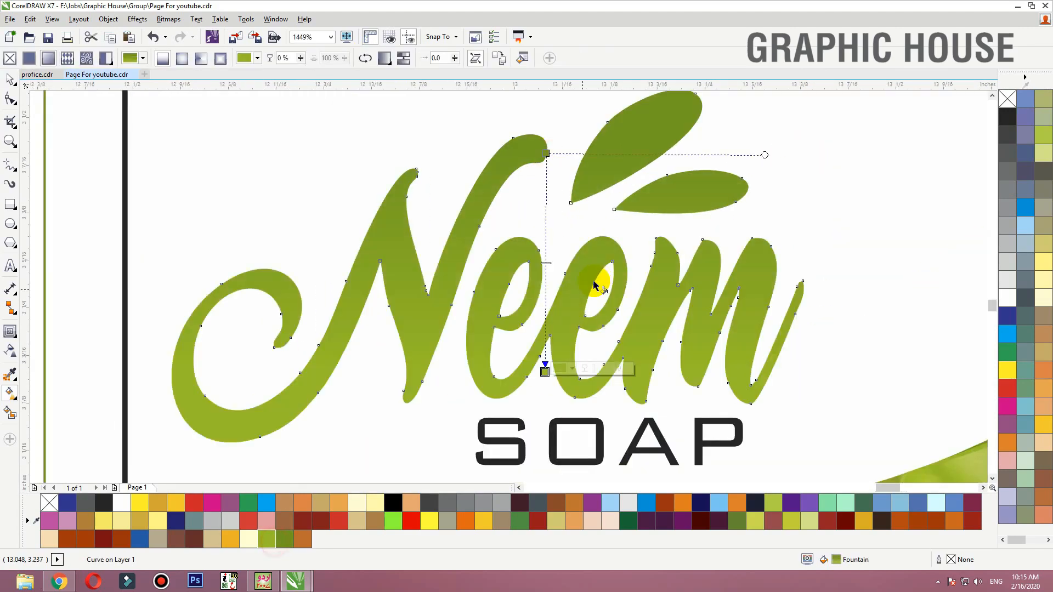
drag(545, 153, 547, 297)
key(space)
scroll(603, 230, down, 2)
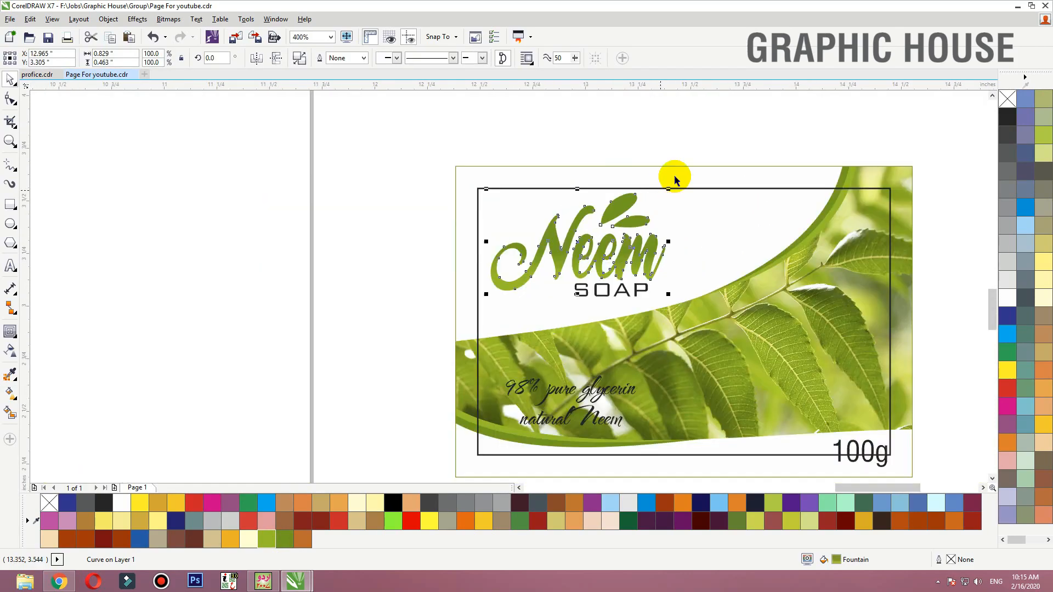
click(670, 184)
- Draw a rectangle about 0.37 by 0.1 in over the 100g text at the panel's right edge and fill it with R98 G153 B0
key(shift+F2)
click(724, 454)
key(F2)
drag(869, 342, 509, 511)
mouse_move(635, 259)
mouse_down()
mouse_move(614, 265)
mouse_move(611, 293)
mouse_move(636, 278)
mouse_up()
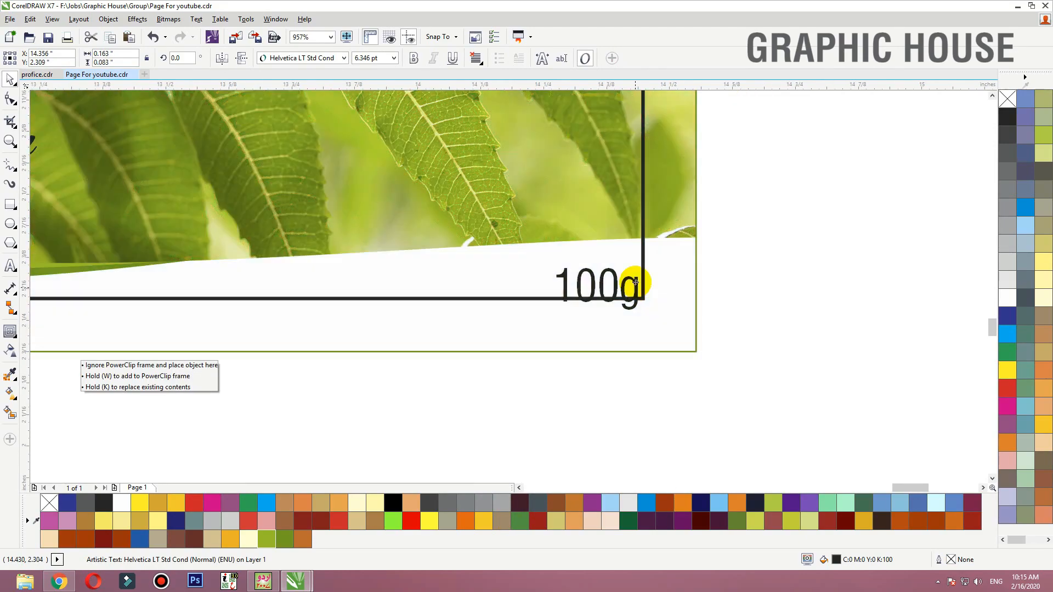
click(8, 211)
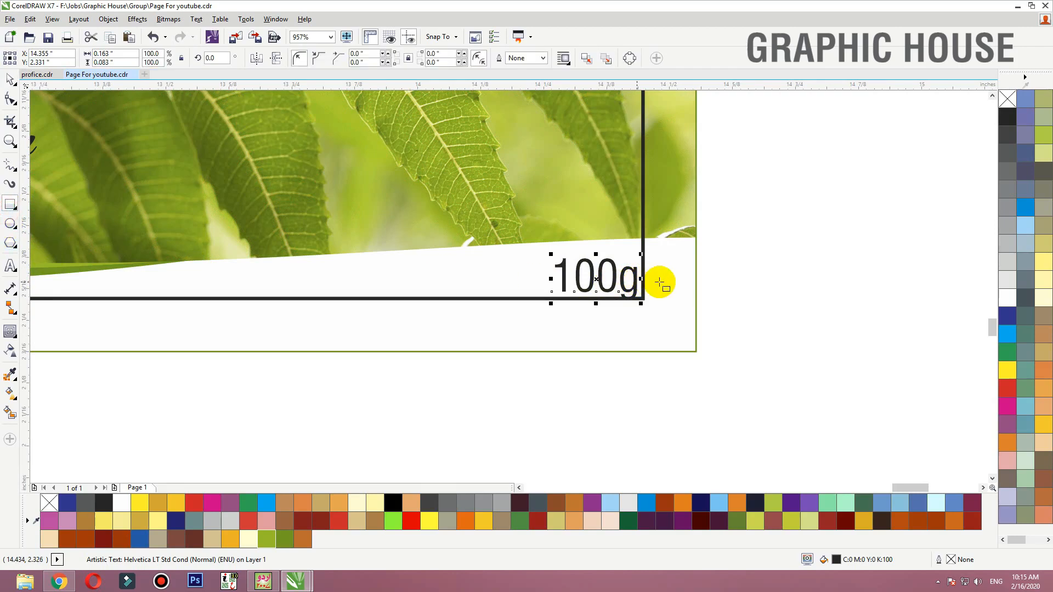
drag(696, 265, 509, 313)
click(284, 539)
- Bring the 100g text in front of the green rectangle and fill it with white
drag(526, 374, 514, 377)
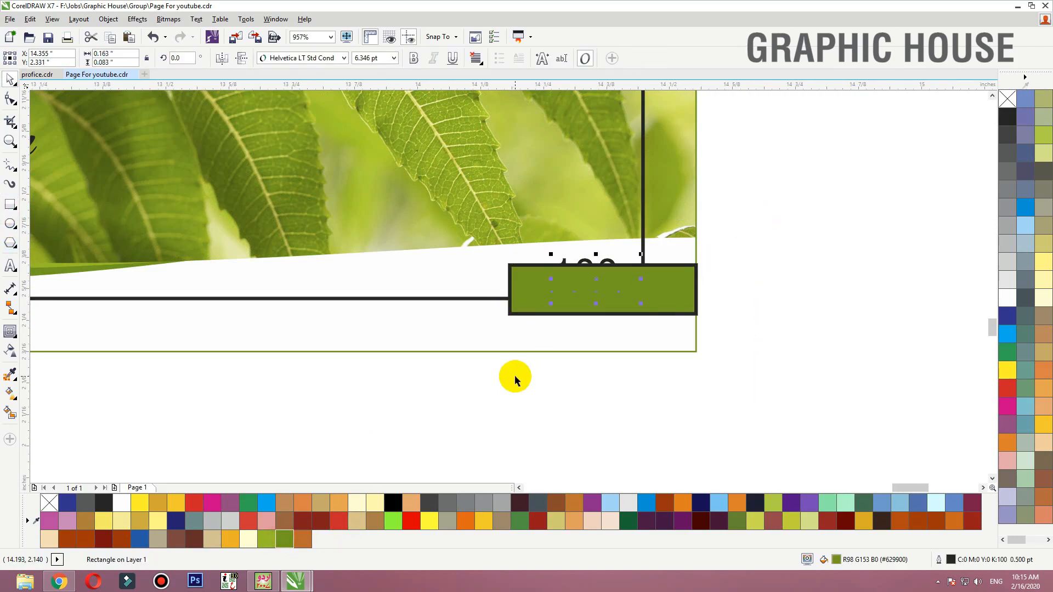
key(shift+Page_Up)
click(1007, 300)
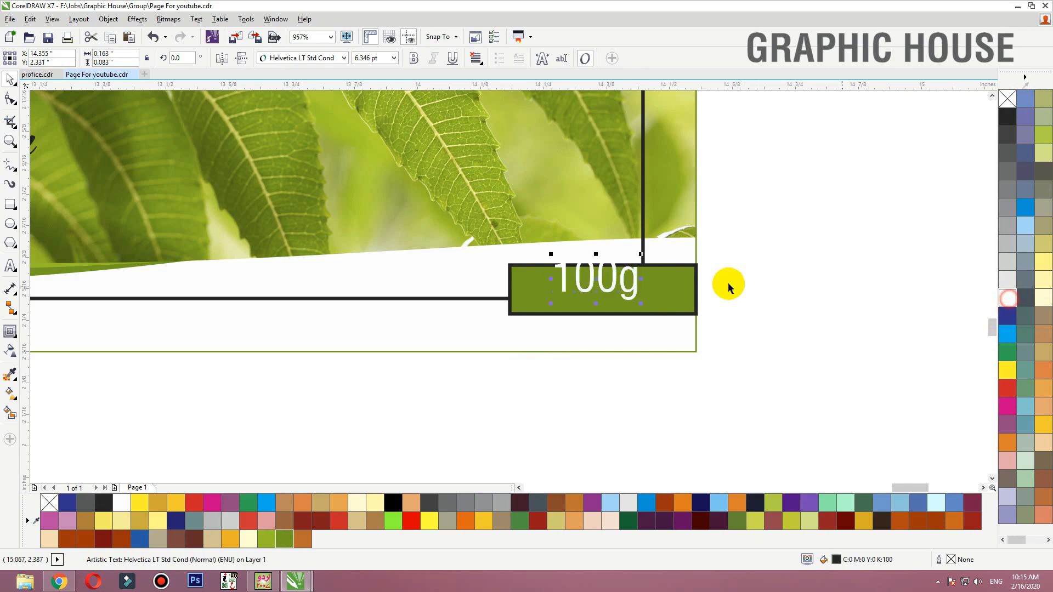
click(778, 266)
- Remove the green rectangle's outline and shift the 100g text toward the rectangle's left end
click(689, 287)
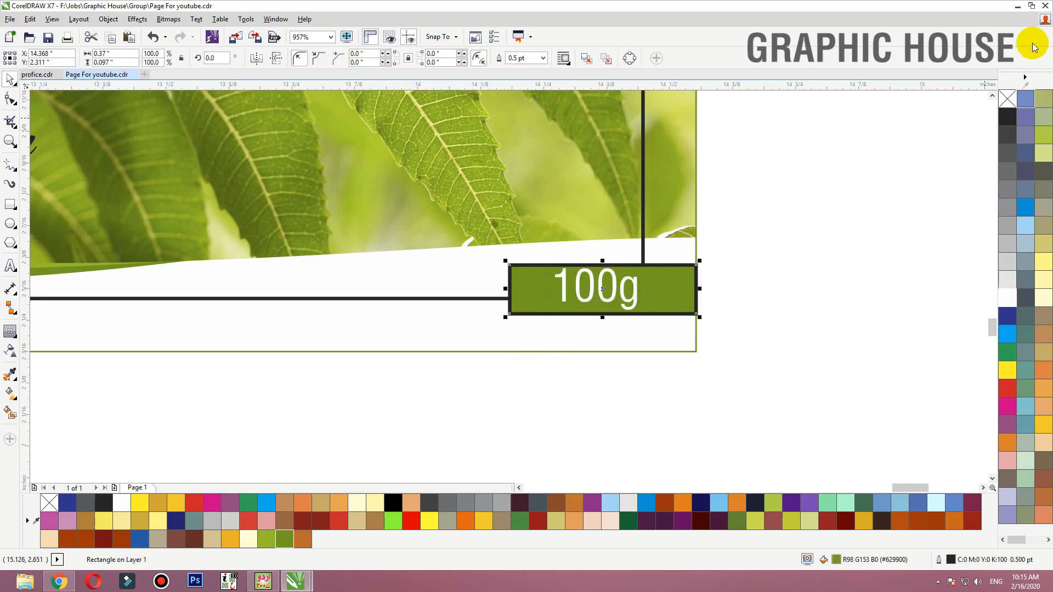
right_click(1009, 98)
drag(753, 213, 389, 389)
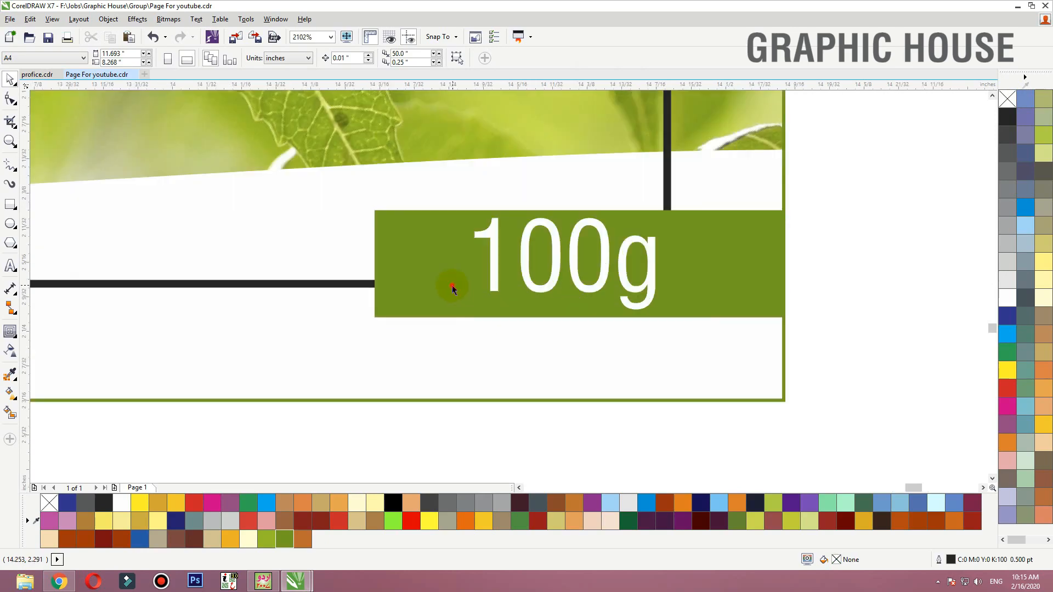
click(453, 285)
drag(498, 280, 444, 281)
- Move the 100g text and its green rectangle together slightly upward along the panel's right edge
shift+click(644, 271)
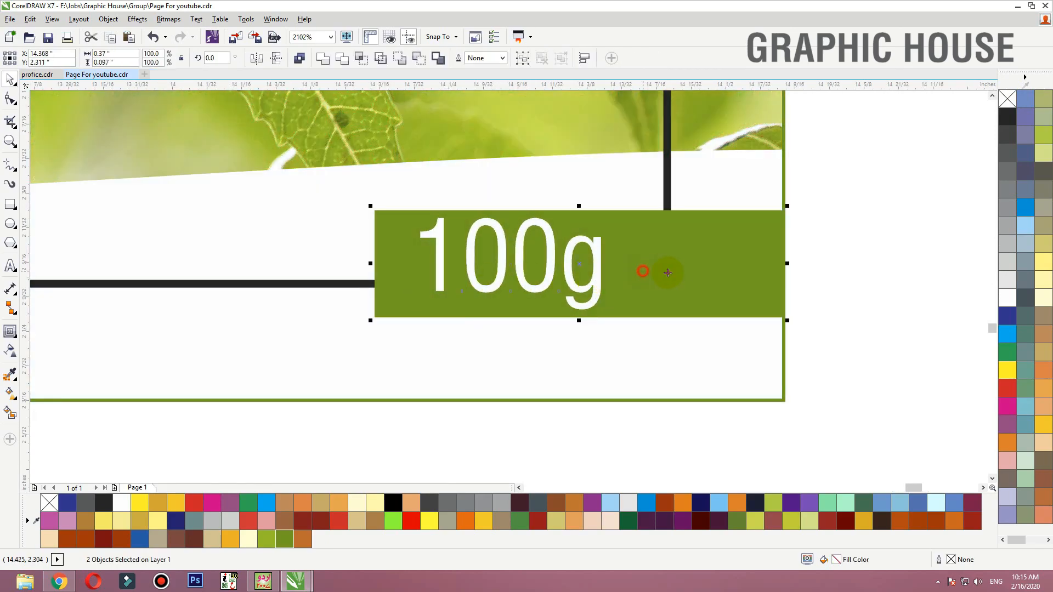
drag(673, 272, 674, 256)
drag(772, 266, 771, 253)
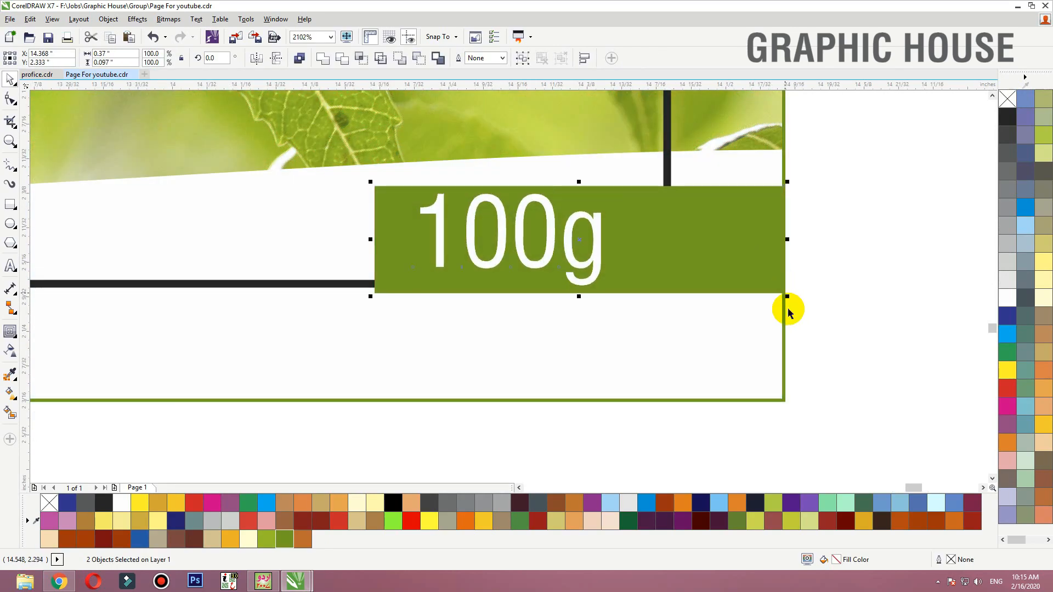
click(784, 312)
key(shift+F2)
click(823, 273)
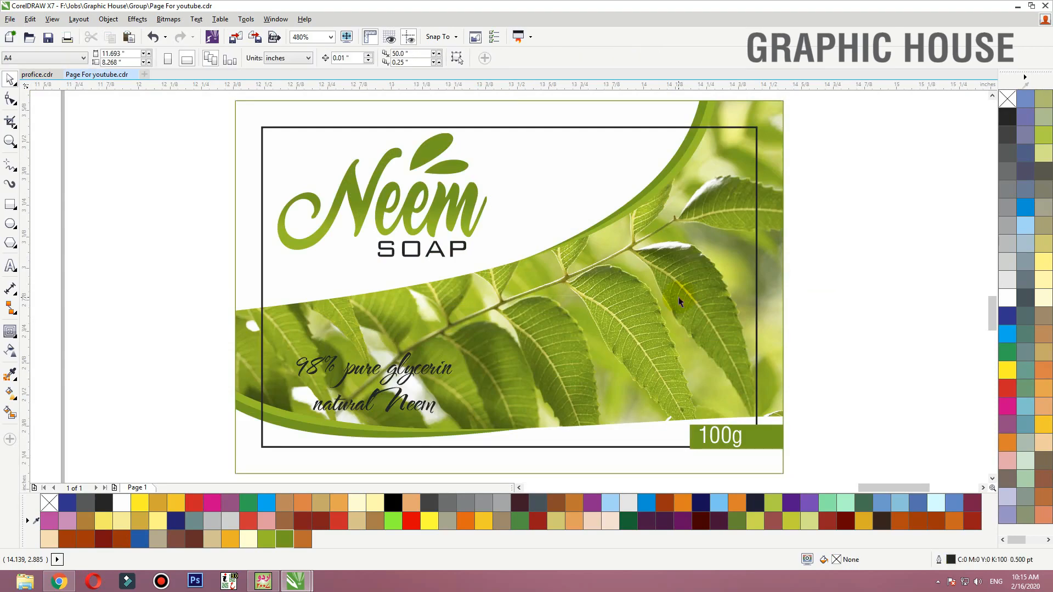
- Capitalize the two tagline texts to read "98% Pure Glycerin" and "Natural Neem", widening the gap between the last two words
scroll(679, 301, down, 2)
drag(834, 148, 431, 438)
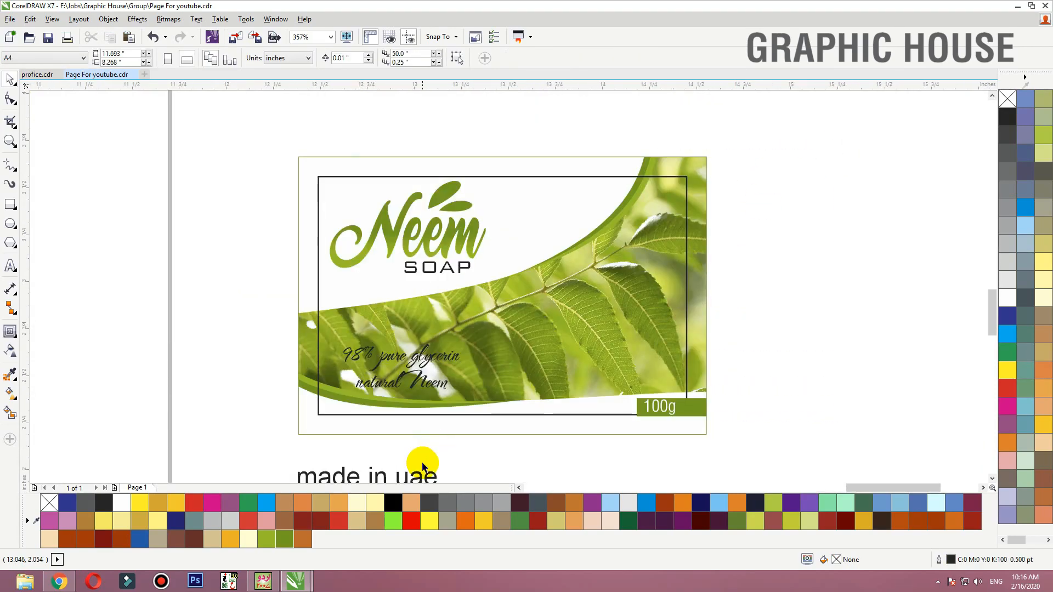
click(427, 382)
scroll(251, 458, down, 1)
scroll(252, 458, up, 2)
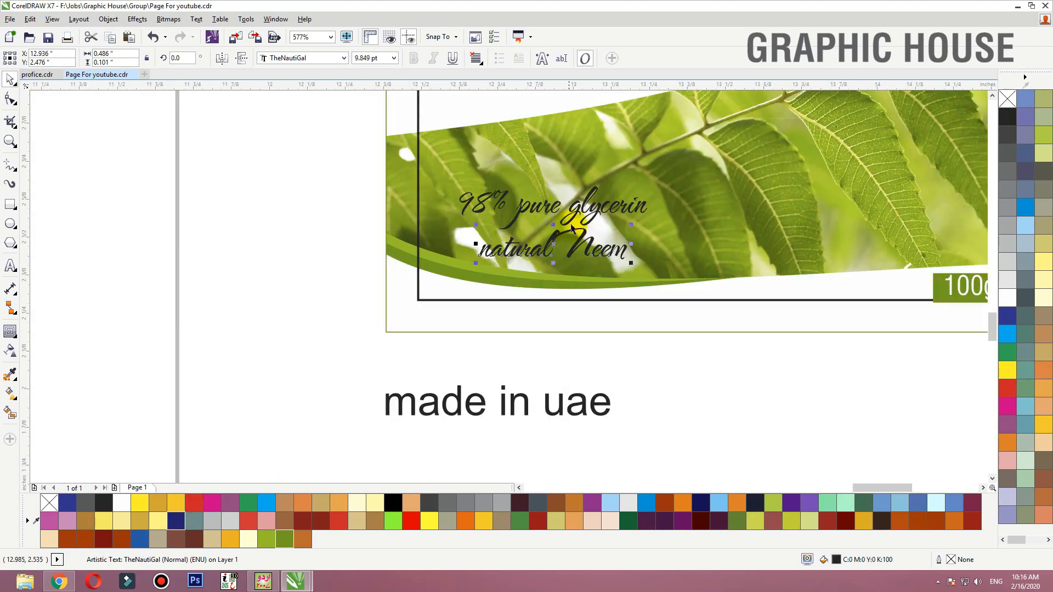
click(528, 207)
text(P)
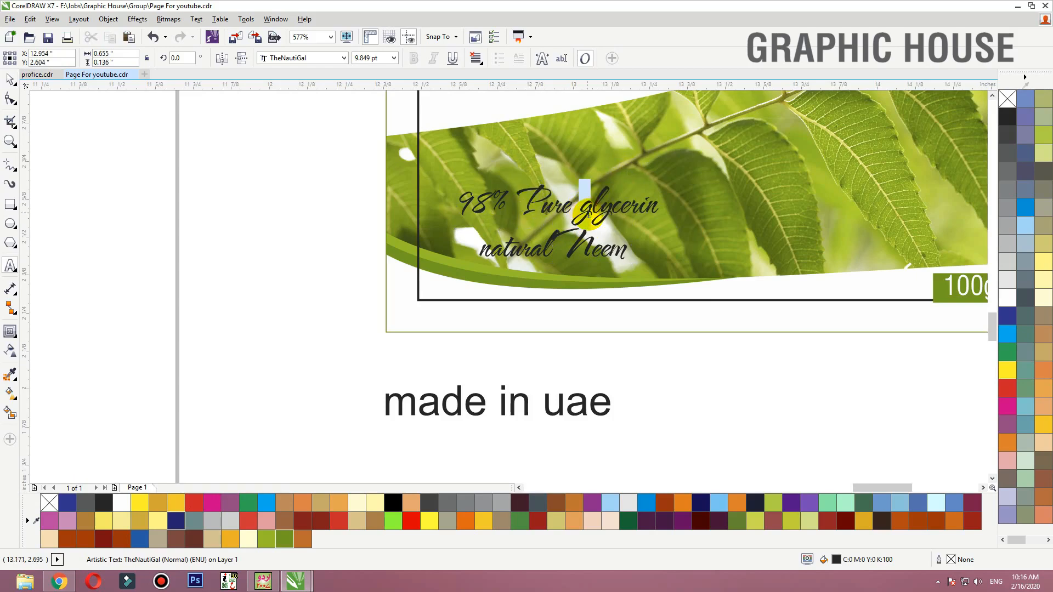
text(G)
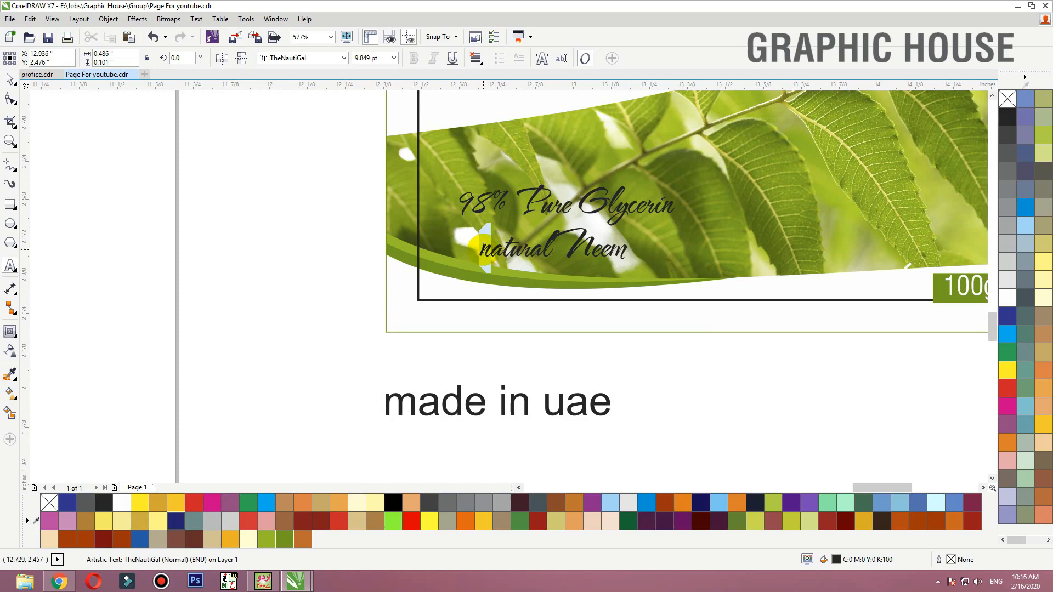
text(N)
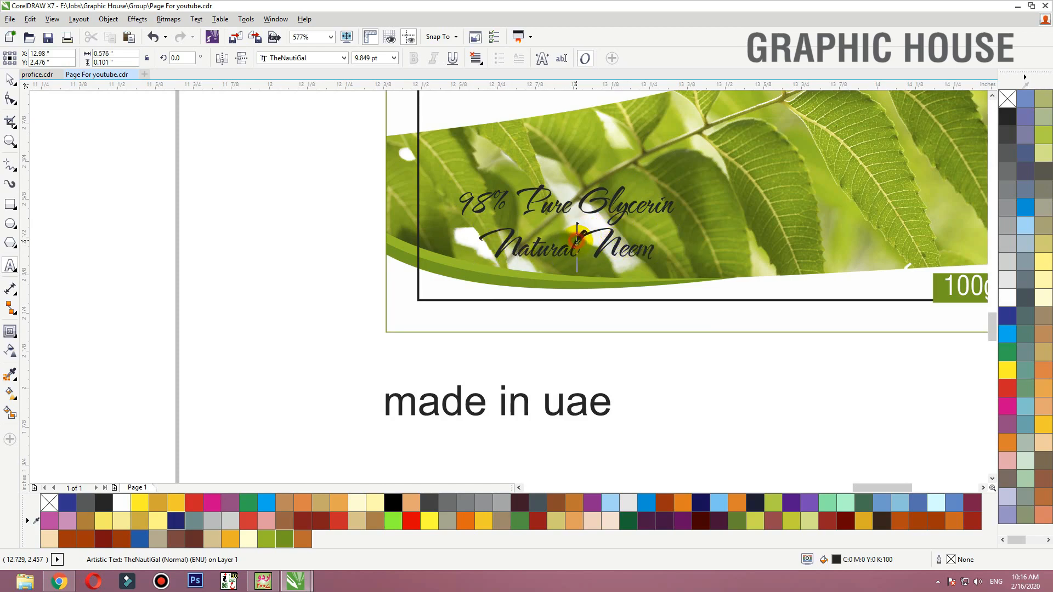
click(9, 77)
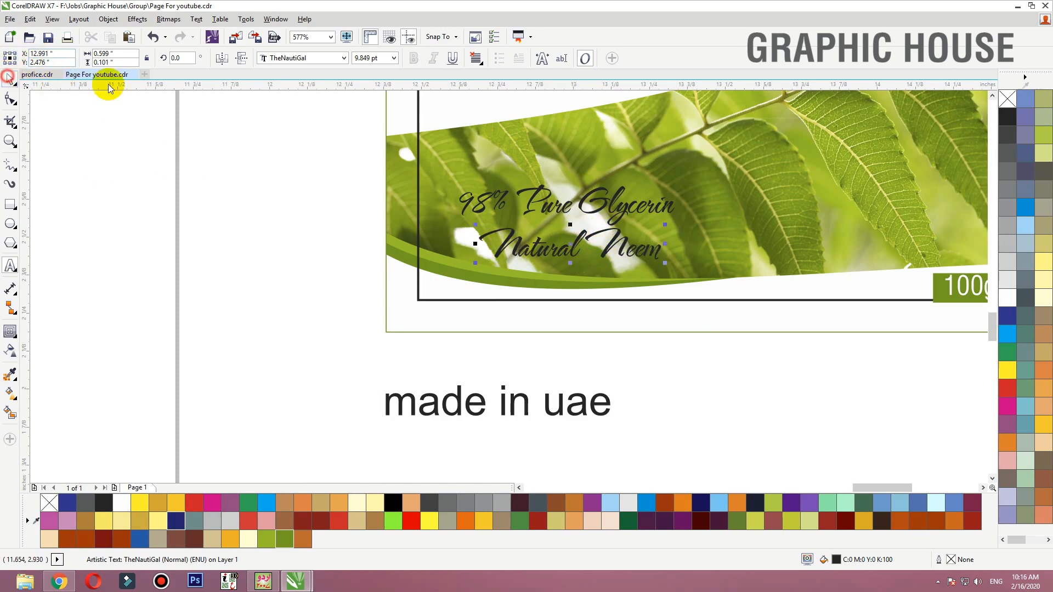
- Group the two tagline lines and fill them with white
shift+click(554, 204)
scroll(465, 224, down, 2)
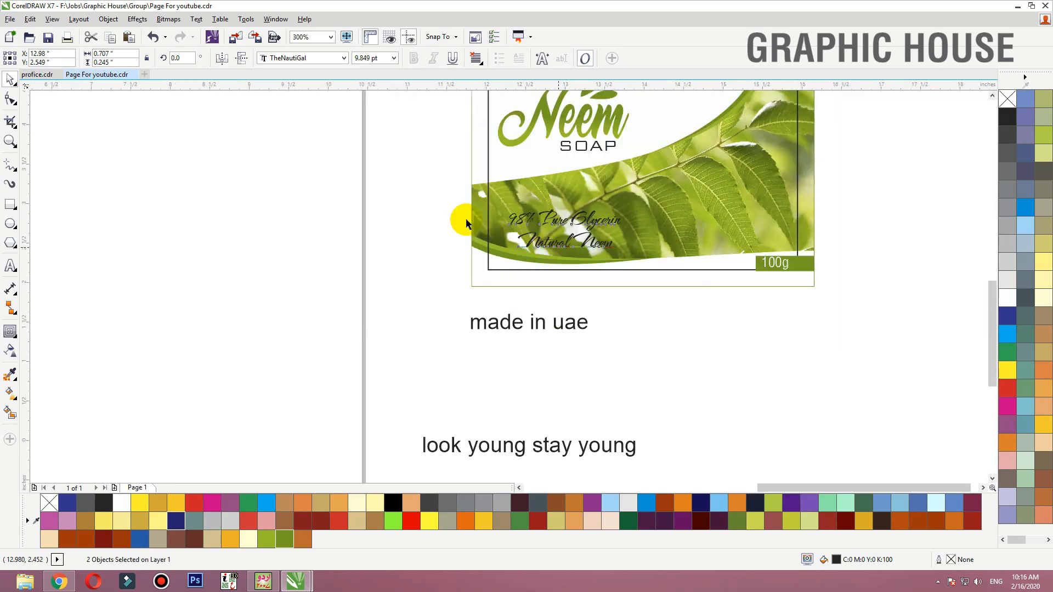
scroll(565, 230, down, 2)
scroll(603, 192, up, 3)
key(ctrl+g)
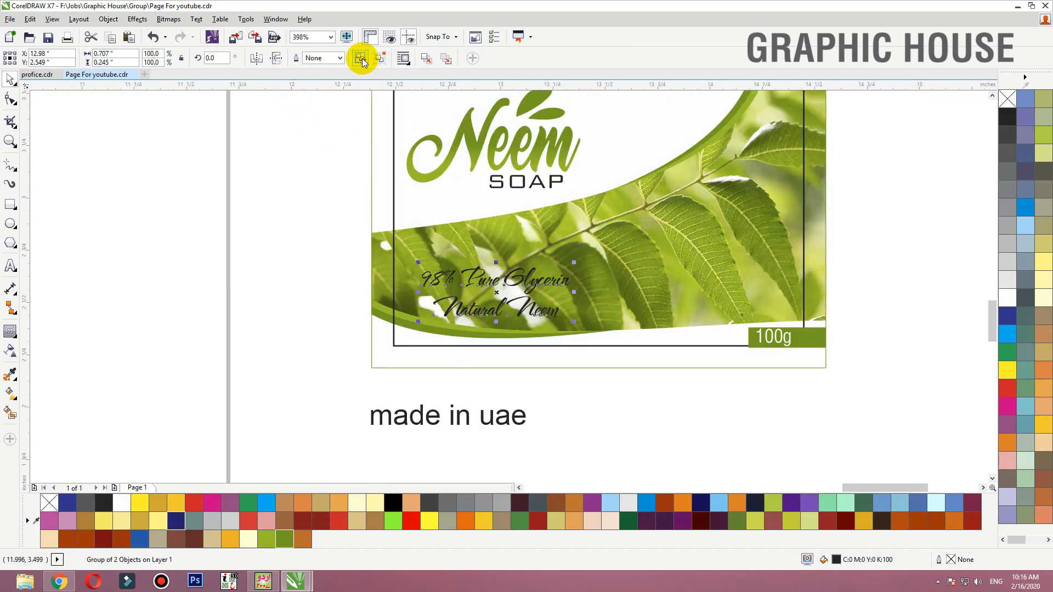
click(1008, 298)
- Add a drop shadow with opacity 88 and feathering 5 to the tagline, then detach the shadow and nudge it slightly down
key(z)
drag(696, 212, 350, 358)
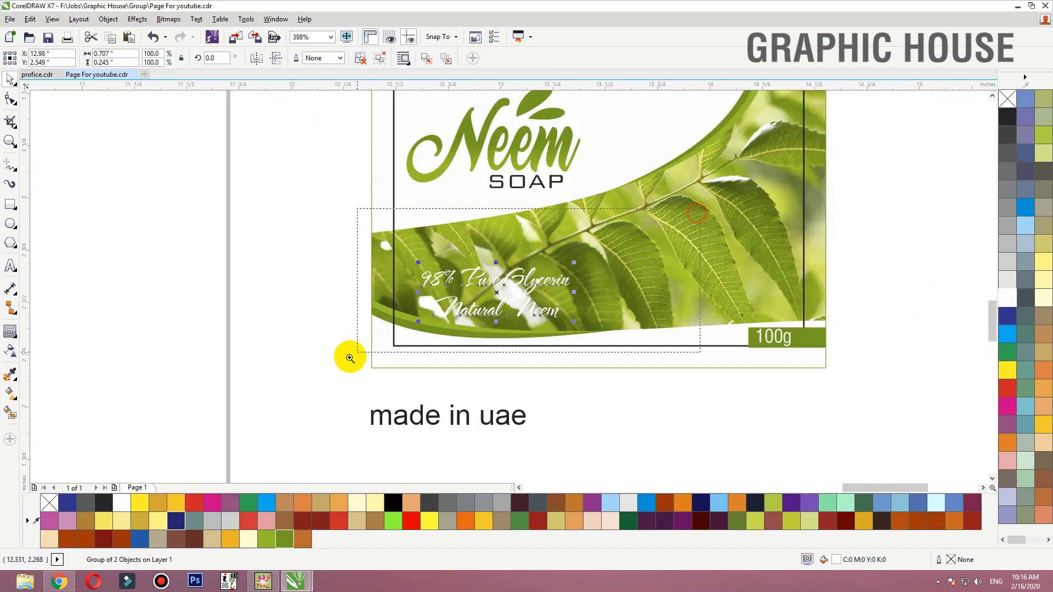
click(9, 331)
click(46, 331)
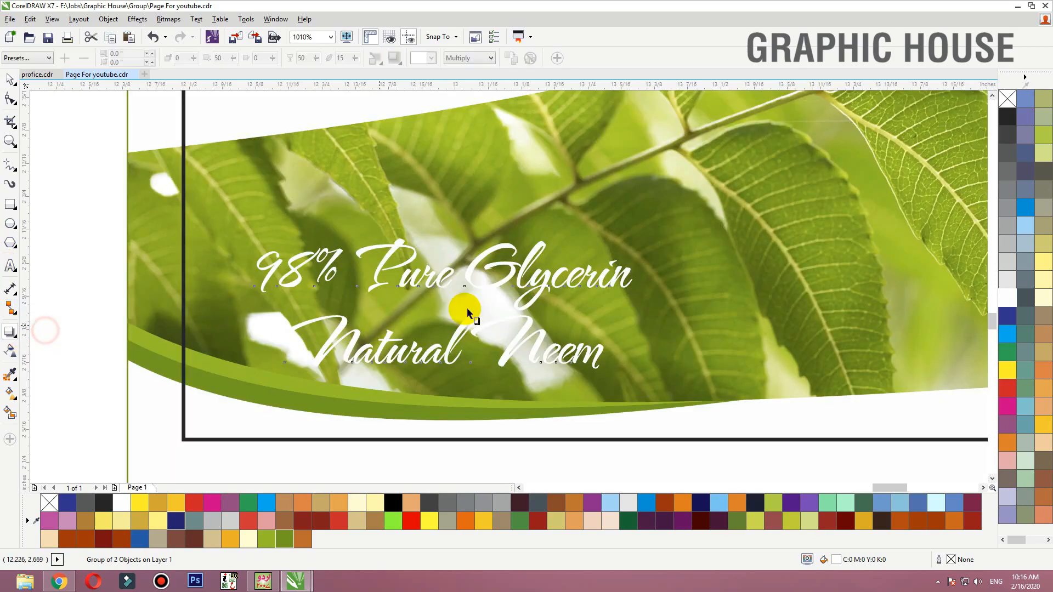
drag(444, 303, 424, 321)
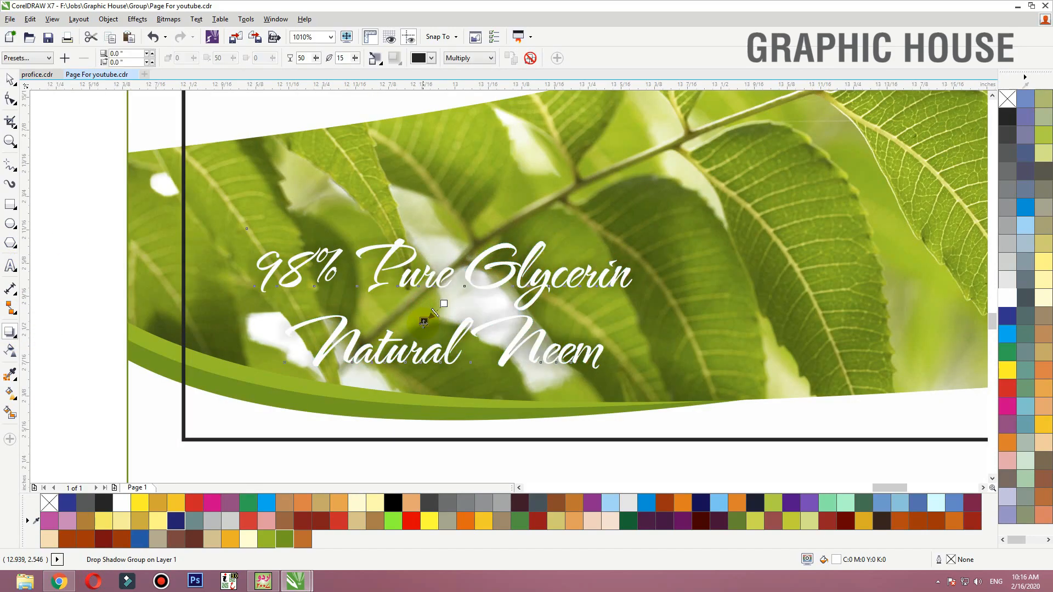
click(302, 57)
text(88)
key(Tab)
text(5)
key(Return)
key(space)
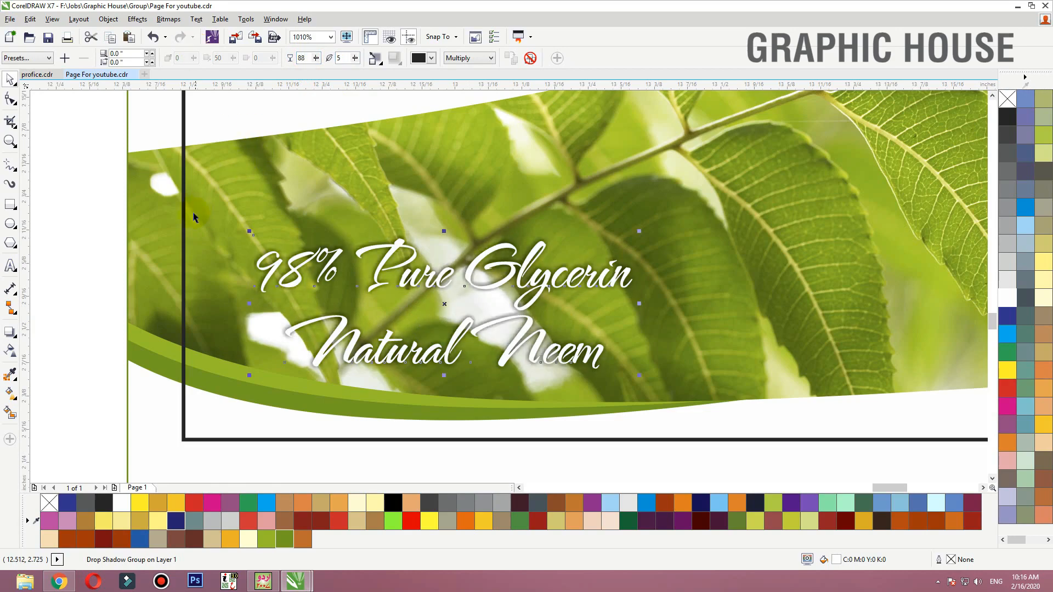
click(106, 265)
click(413, 324)
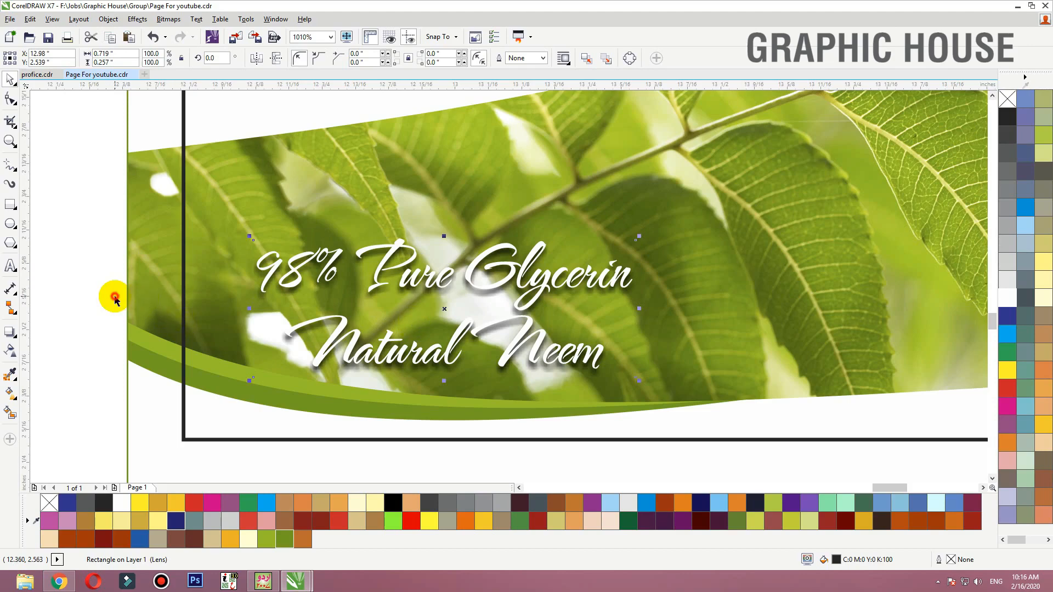
- Give the grouped tagline text a 1 pt outline
click(413, 275)
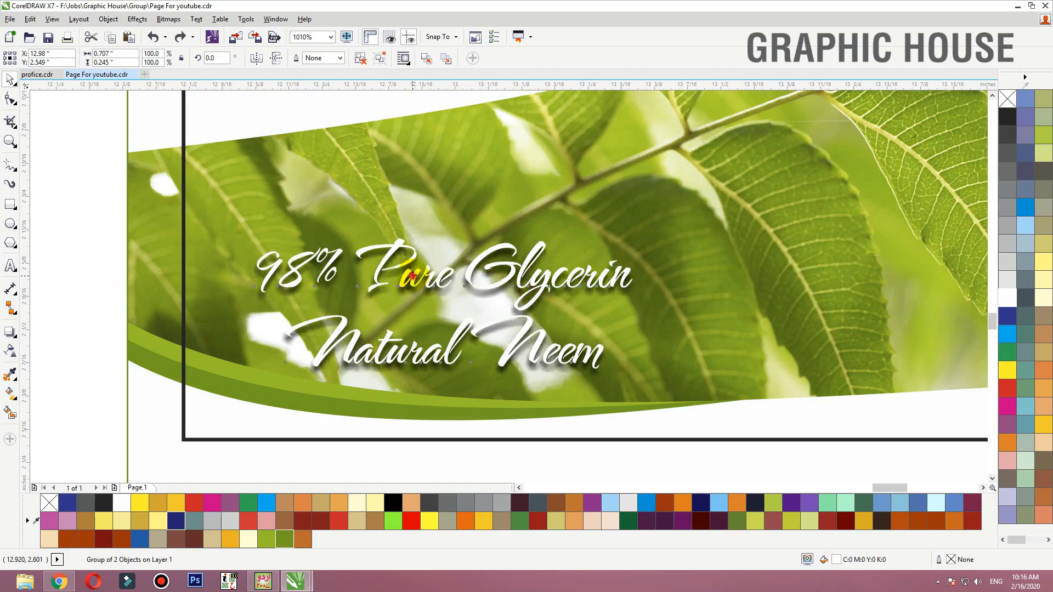
key(F12)
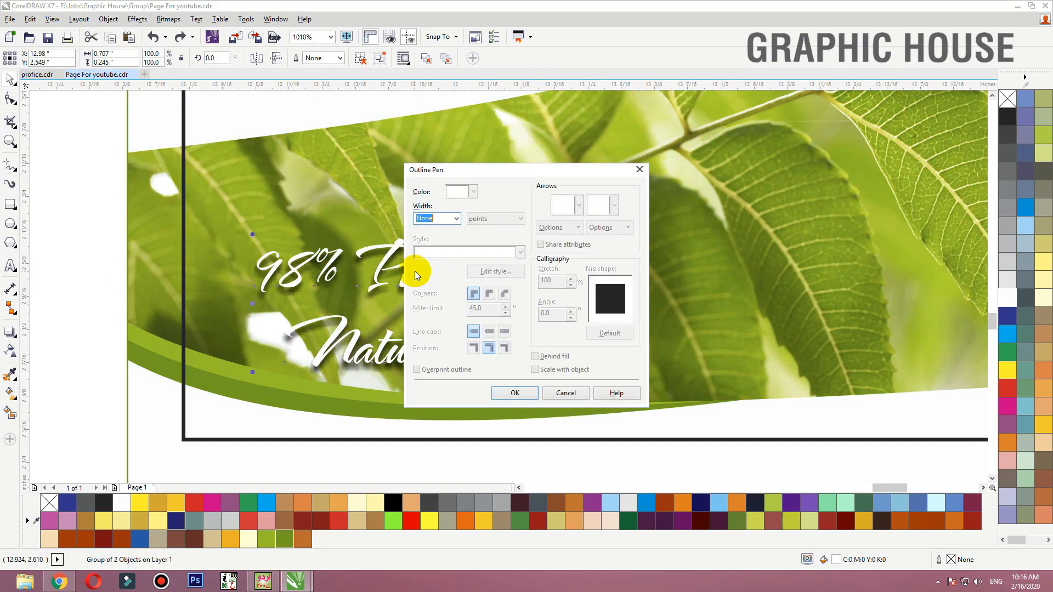
text(1)
key(Return)
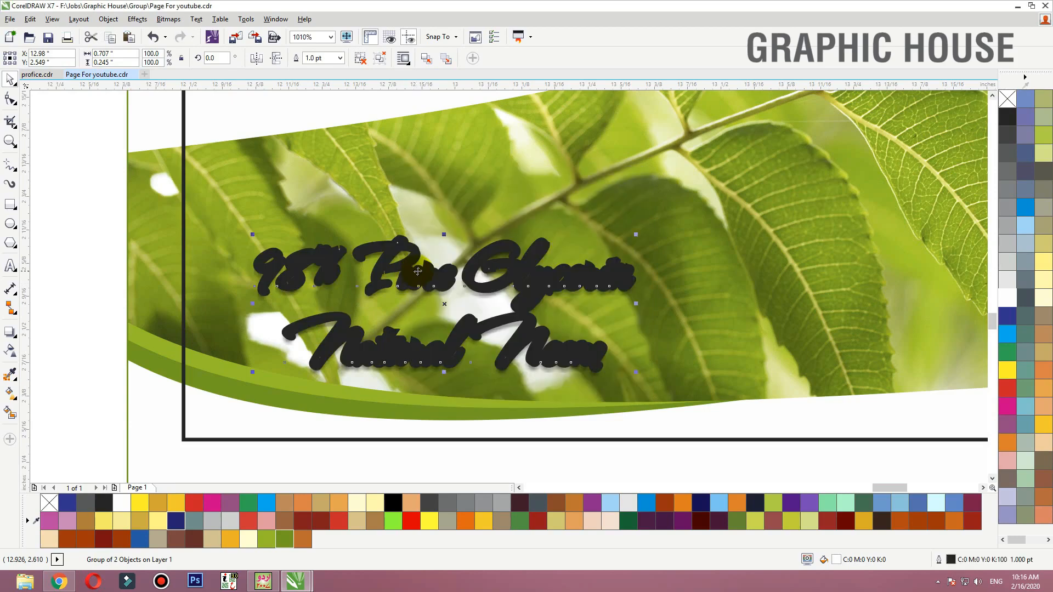
- Set the tagline's outline to round corners and caps, behind the fill and scaling with the object, and color it green R98 G153 B0
key(F12)
click(488, 292)
click(488, 332)
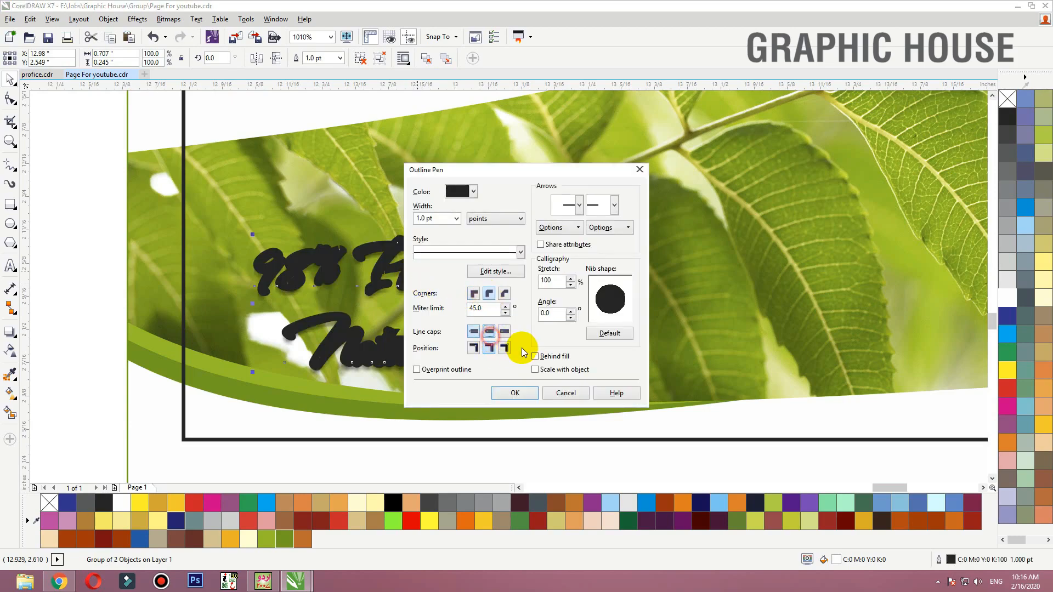
click(552, 356)
click(544, 369)
click(518, 392)
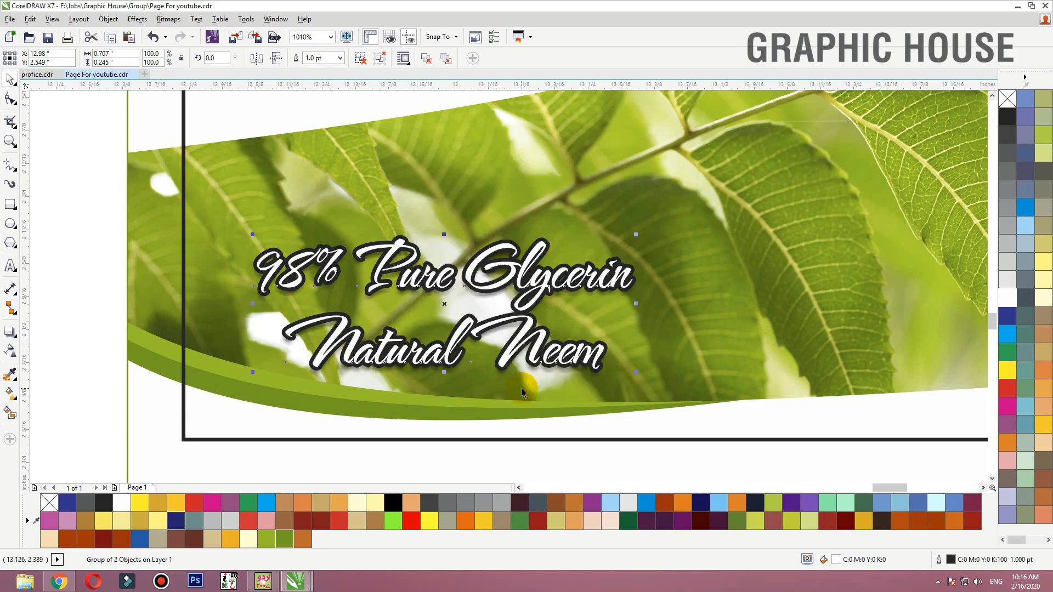
right_click(288, 546)
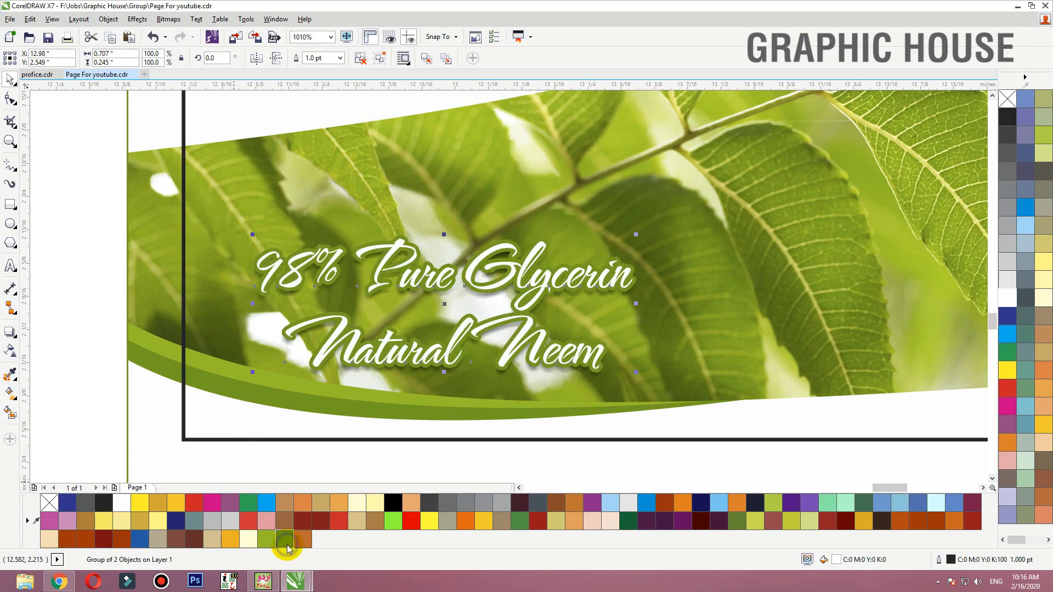
- Color the grouped tagline's outline green R98 G153 B0 and move the text slightly up, away from its shadow
right_click(268, 543)
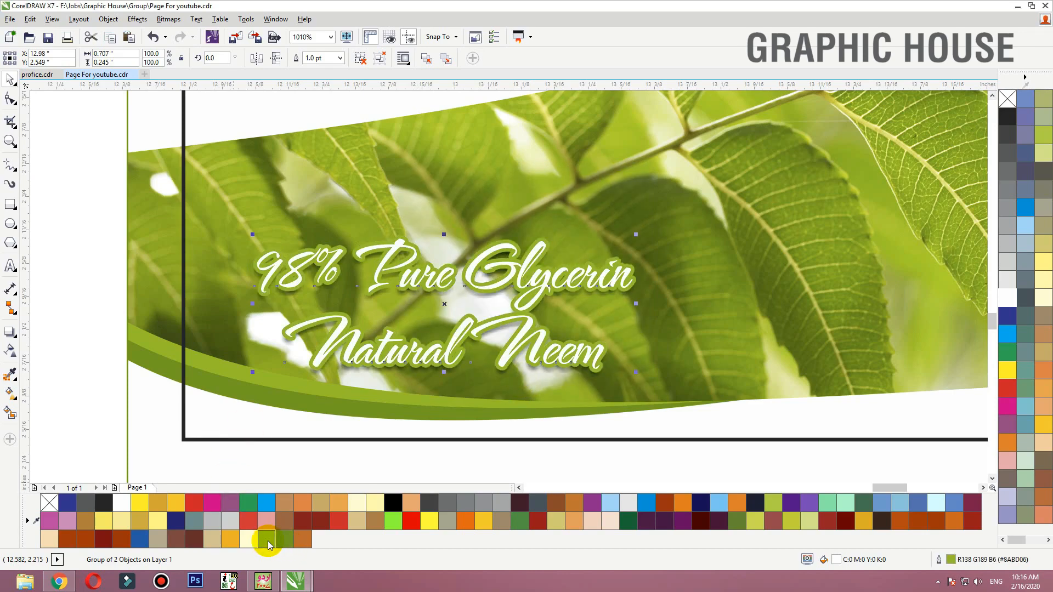
right_click(284, 543)
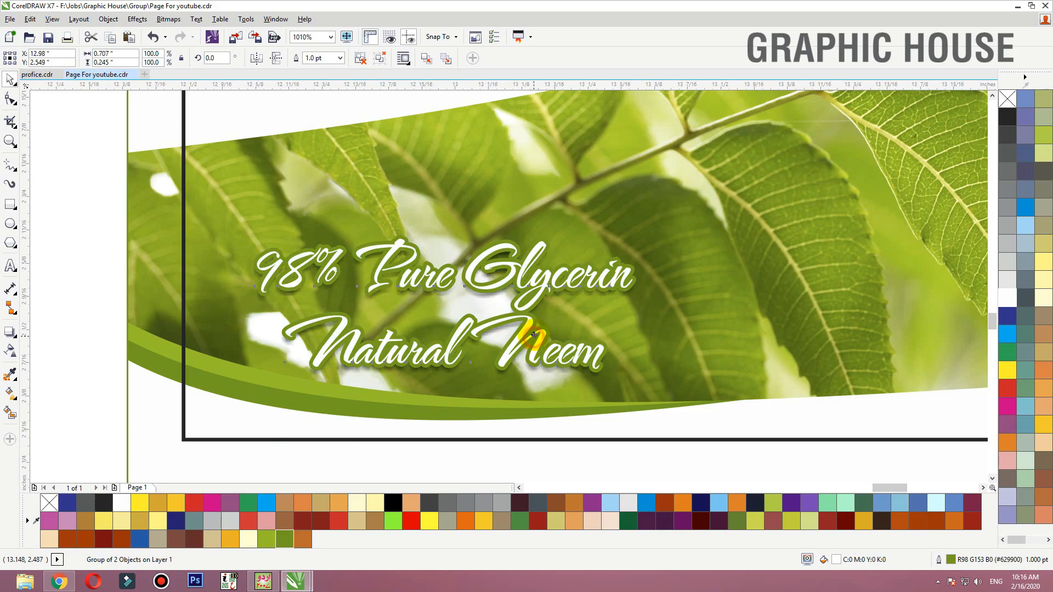
drag(534, 337, 541, 333)
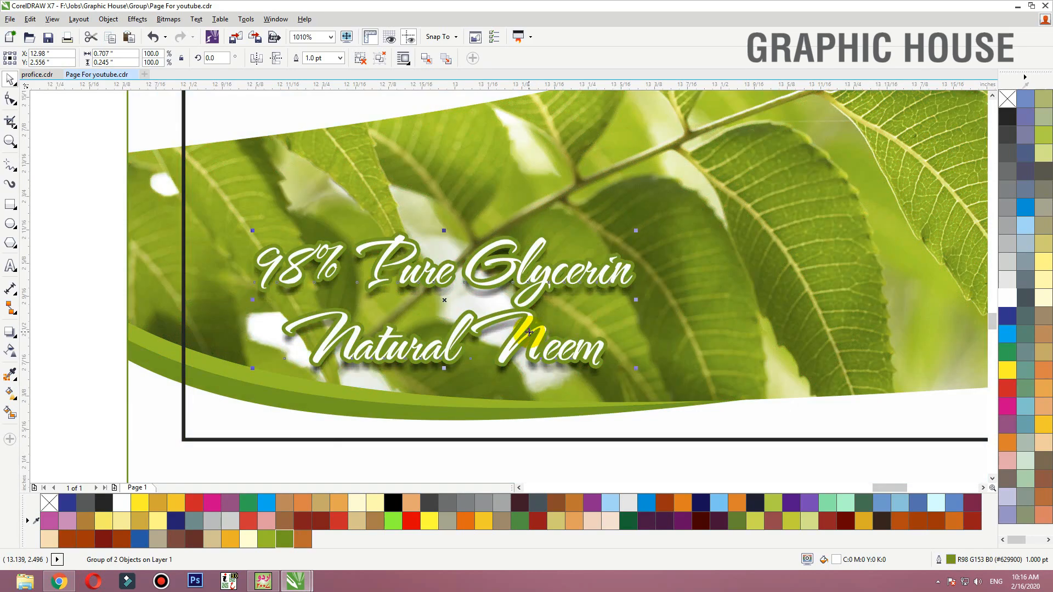
- Set the tagline's outline width to 0.8 pt
key(F12)
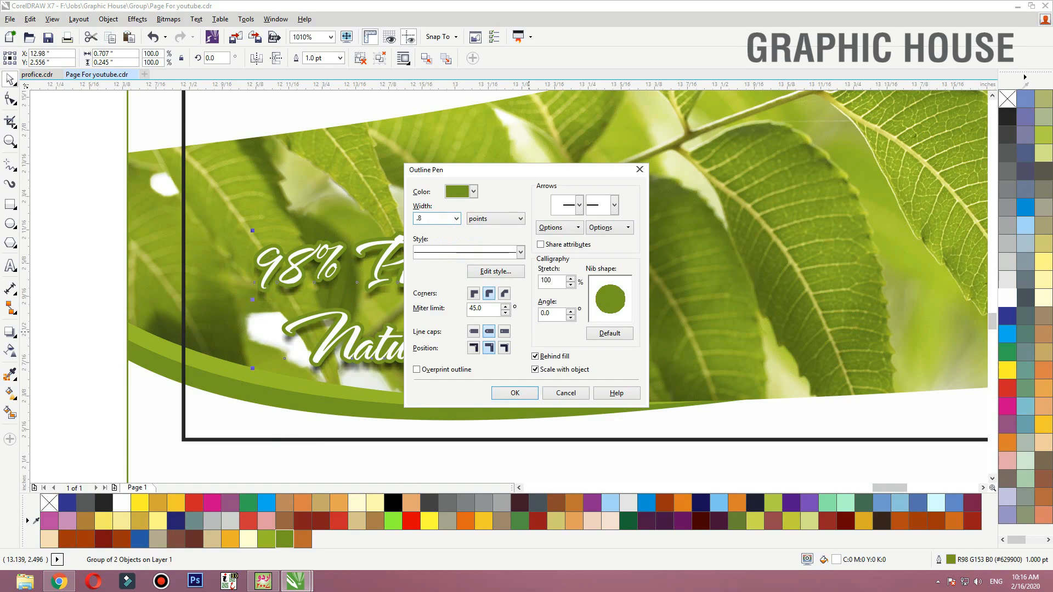
key(Return)
scroll(359, 305, down, 1)
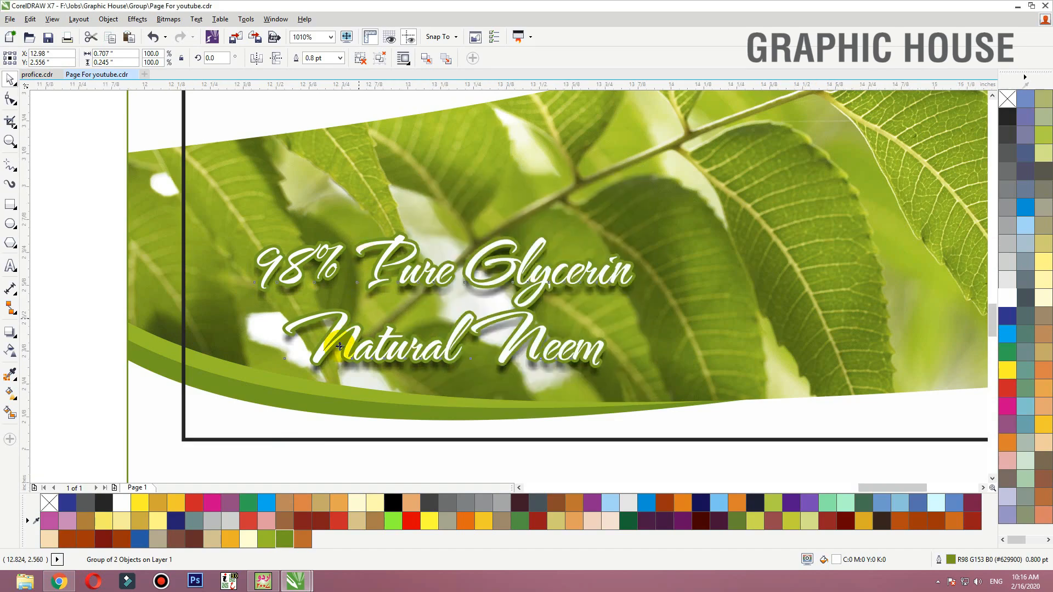
click(246, 279)
key(shift+F2)
key(Escape)
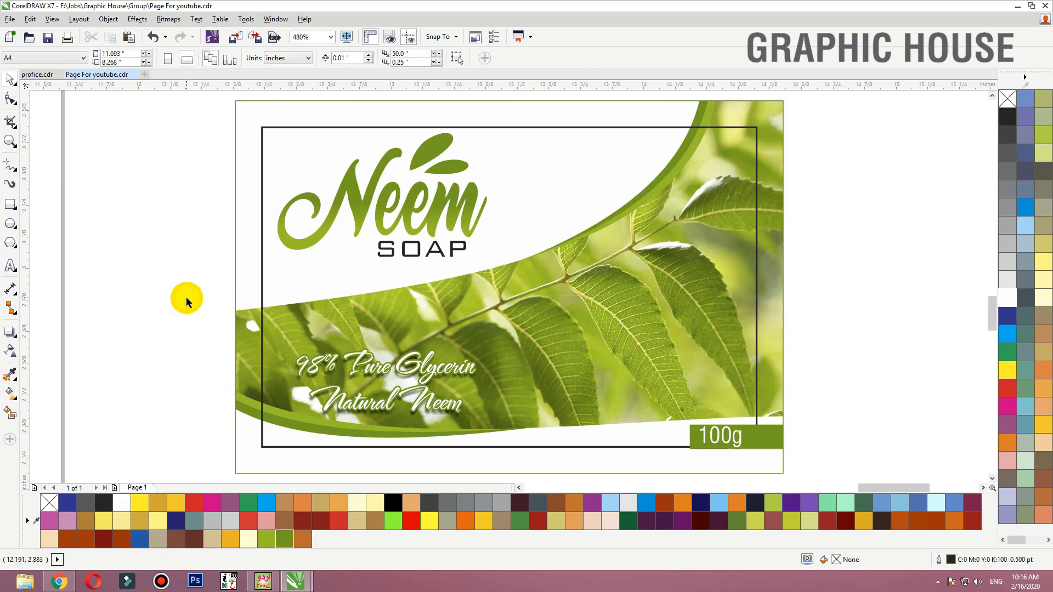
- Move the "look young stay young" text up beneath the label and break it into two lines after "look young"
key(F4)
drag(697, 307, 869, 439)
drag(808, 371, 623, 364)
key(shift+F2)
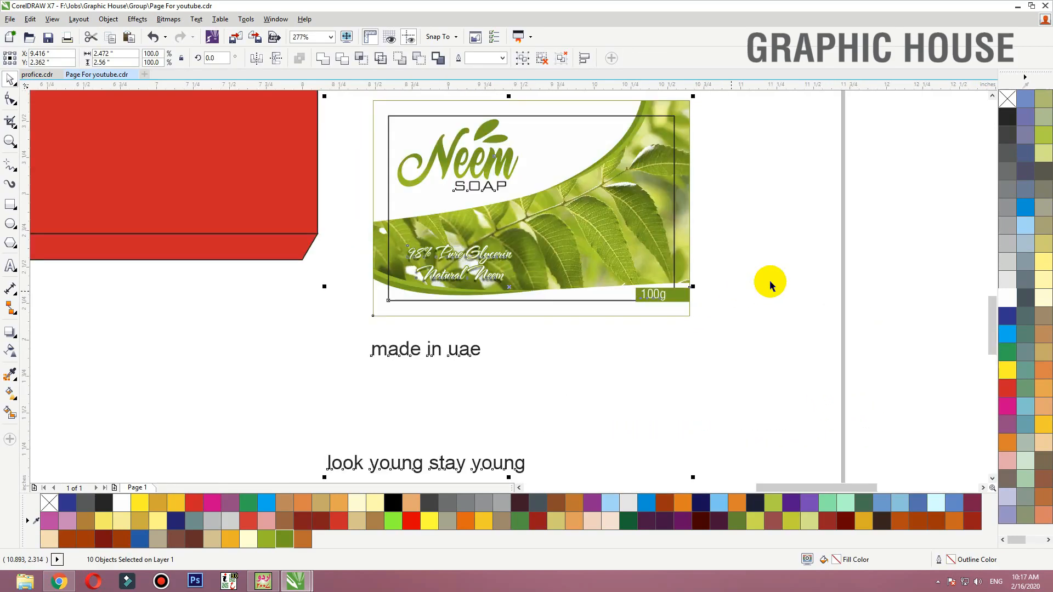
drag(465, 460, 645, 382)
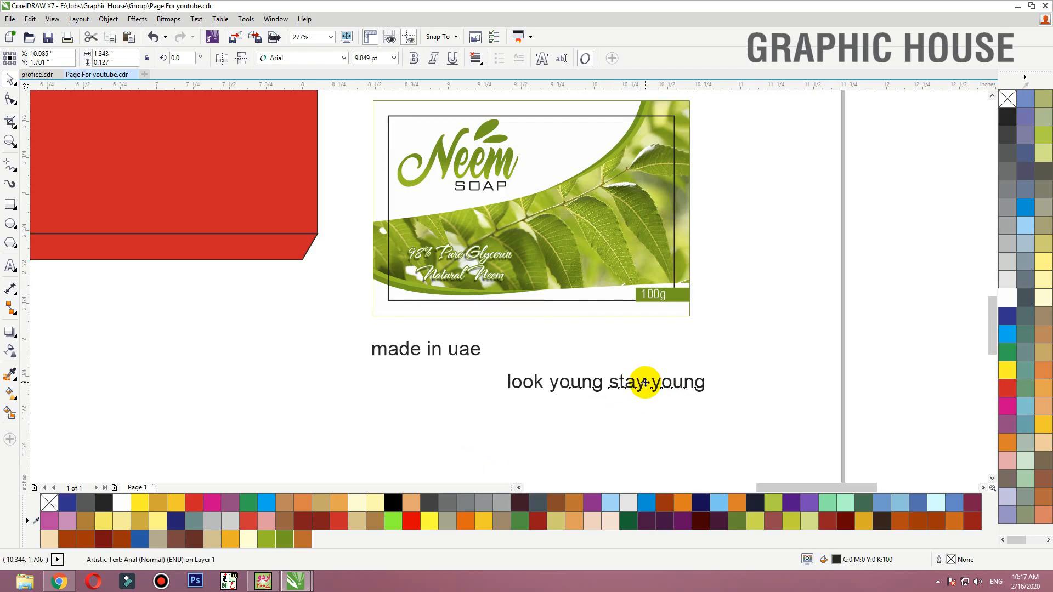
double_click(645, 382)
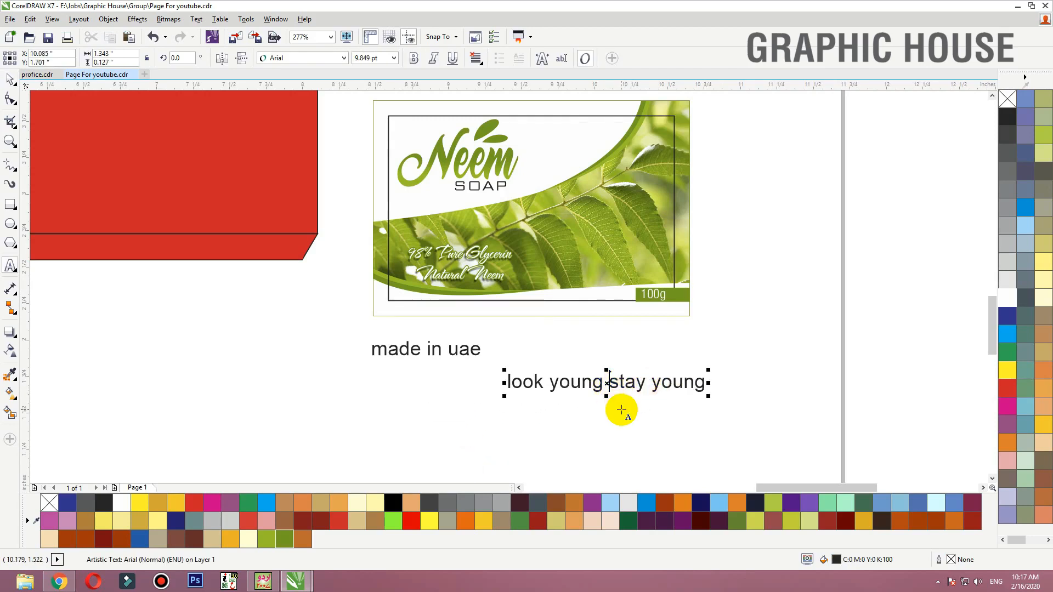
key(Return)
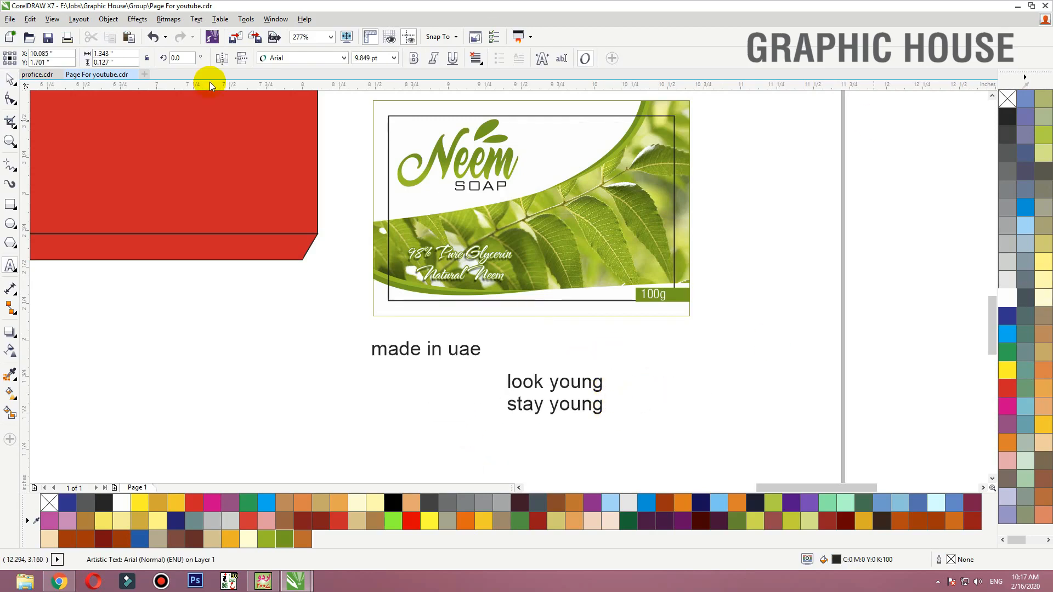
- Change the font of the two-line "look young stay young" text to The Redlight Free
click(10, 79)
click(282, 58)
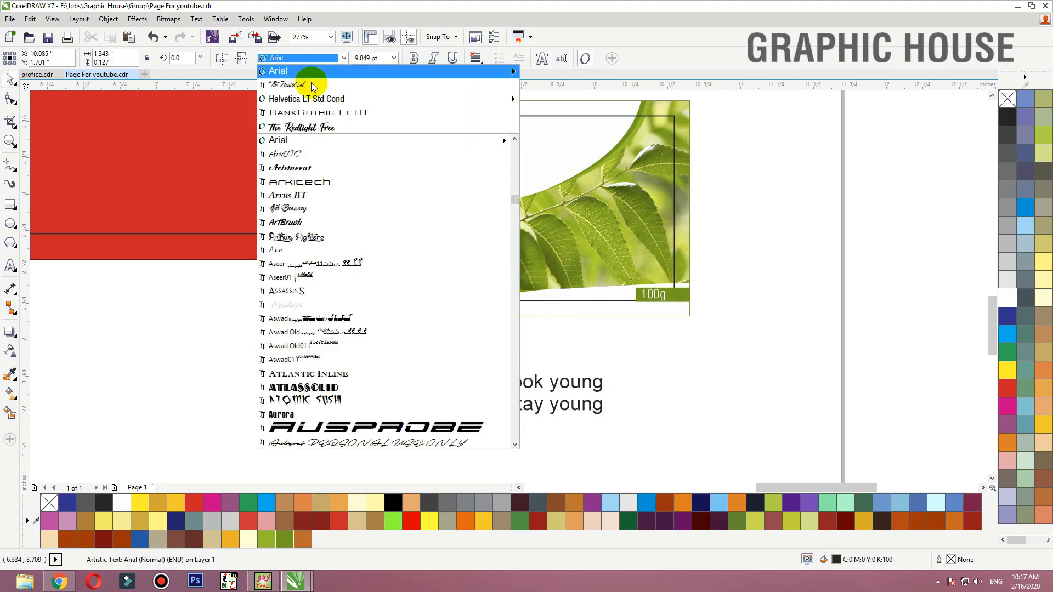
click(318, 99)
click(310, 60)
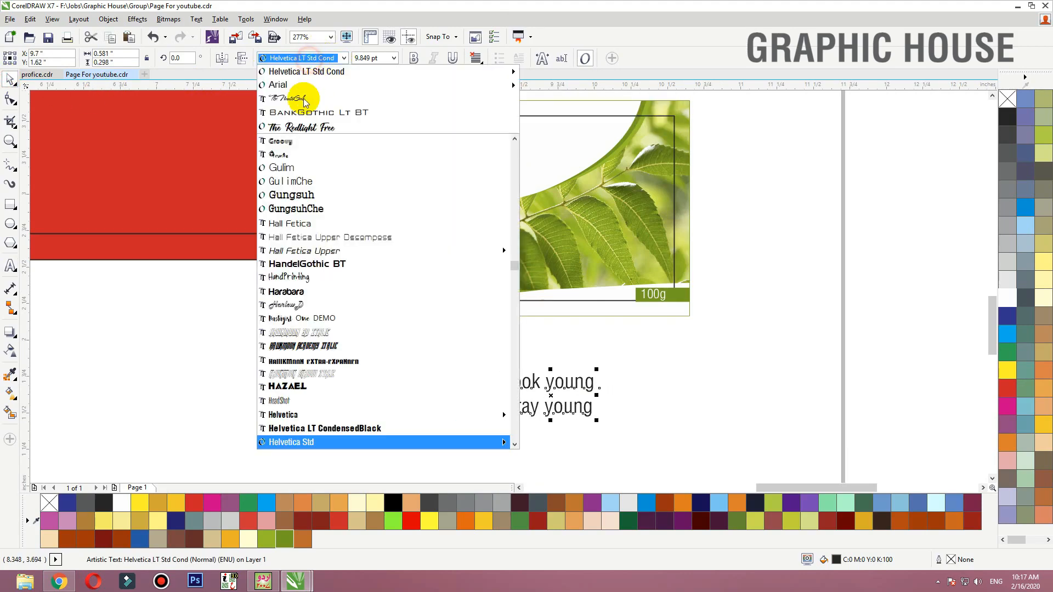
click(350, 122)
- Change the slogan's case to title case so it reads "Look Young Stay Young"
double_click(520, 404)
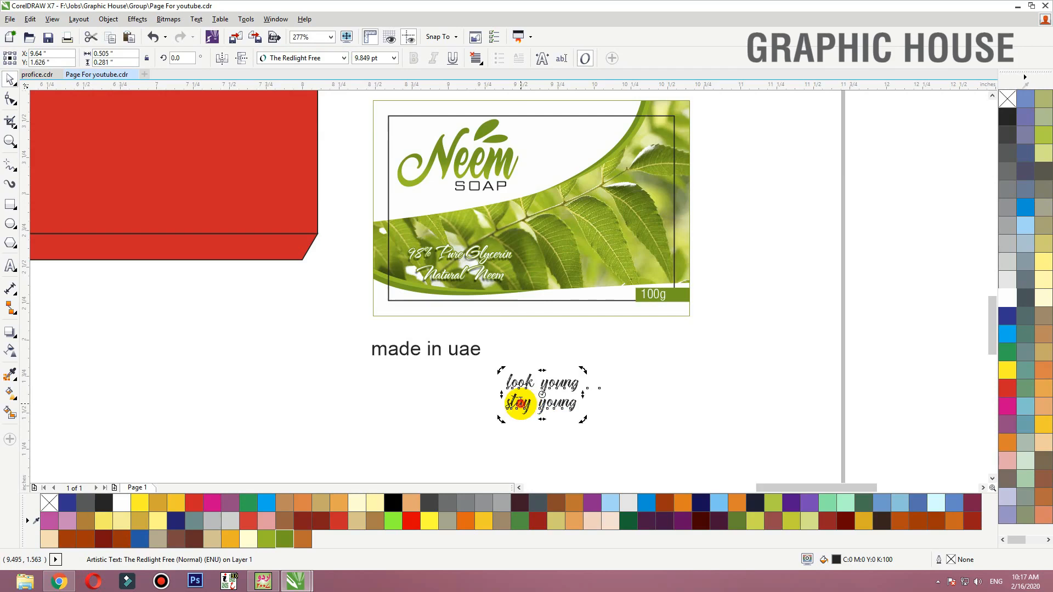
key(ctrl+a)
key(shift+F3)
key(t)
key(Return)
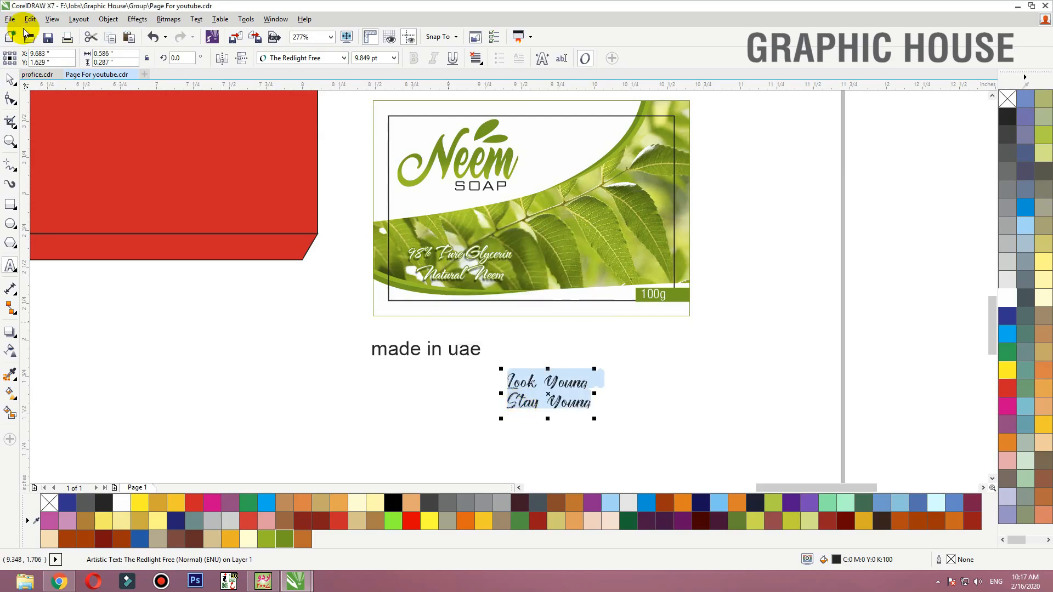
click(10, 79)
- Break the slogan into separate lines, shift "Stay Young" to the right, and group it with "Look Young"
drag(421, 363, 660, 431)
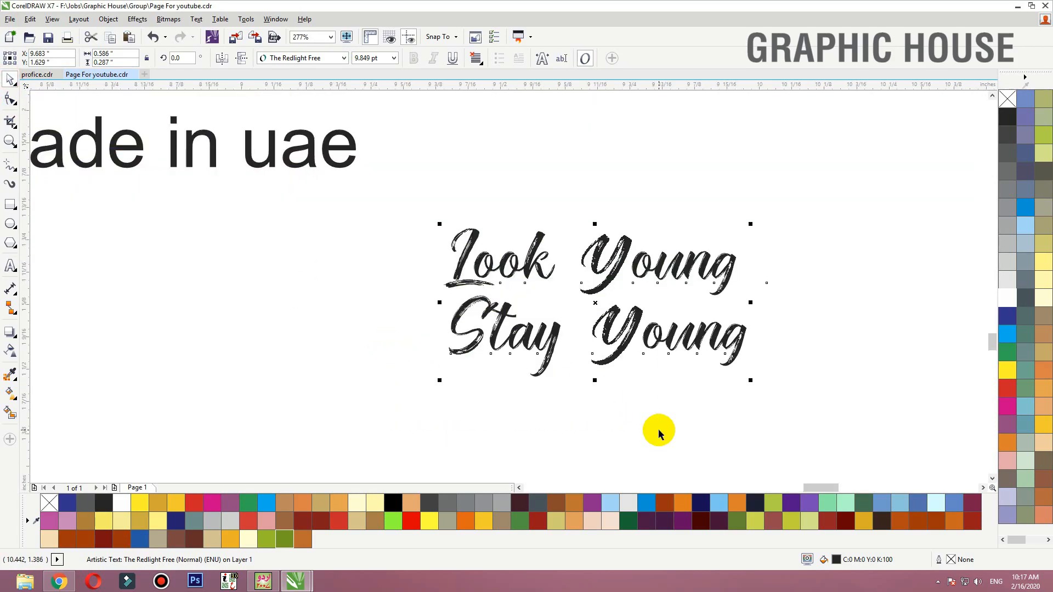
key(ctrl+k)
drag(627, 341, 705, 344)
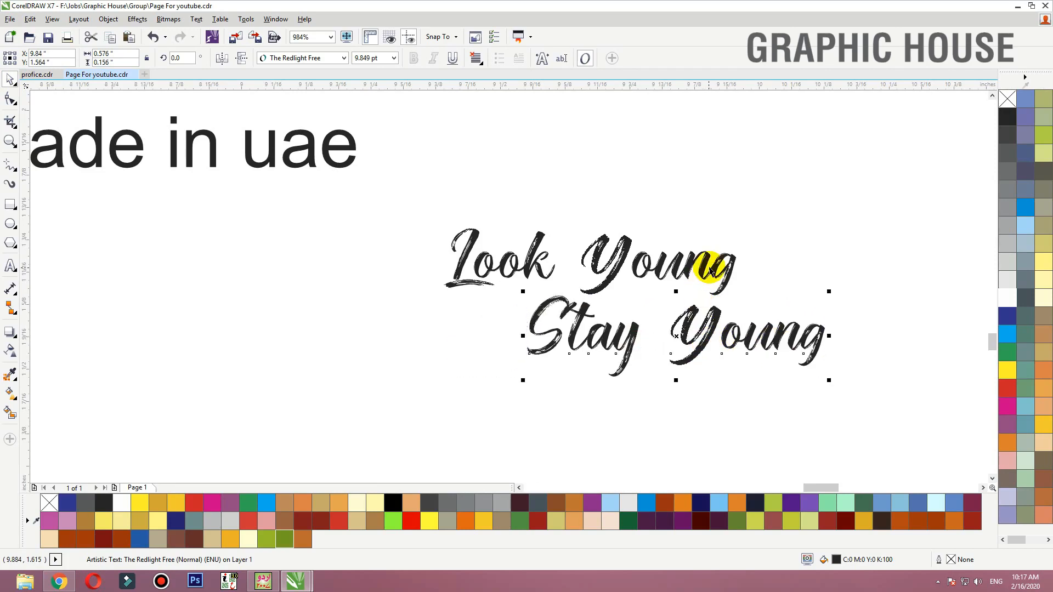
shift+click(714, 274)
key(ctrl+g)
- Scale down the grouped slogan and place it in the white area between the Neem logo and the curved leaf photo
key(F4)
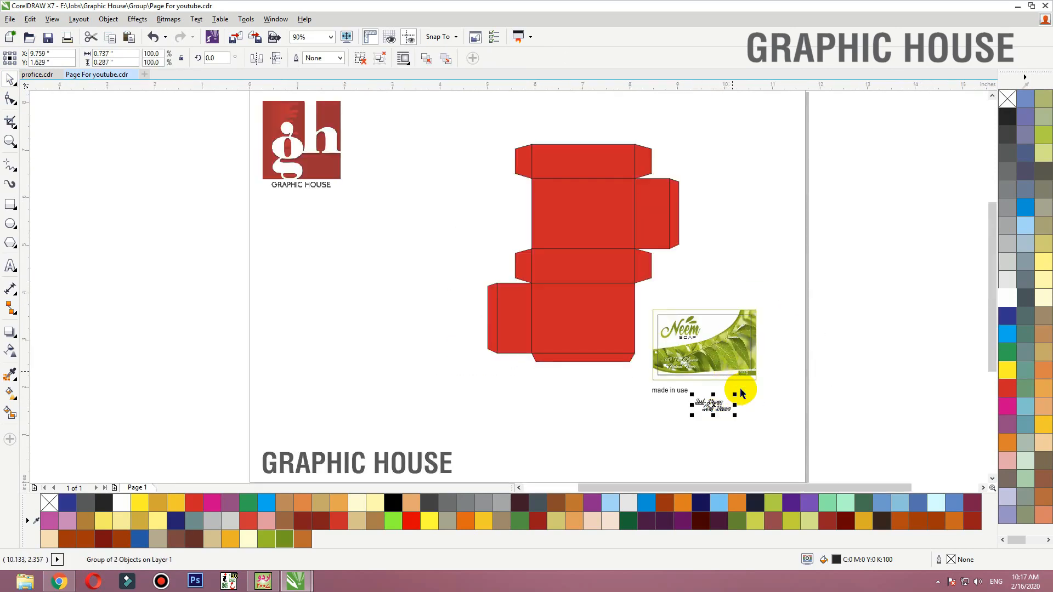
drag(733, 394, 722, 399)
drag(713, 406, 709, 326)
key(F2)
drag(773, 301, 608, 370)
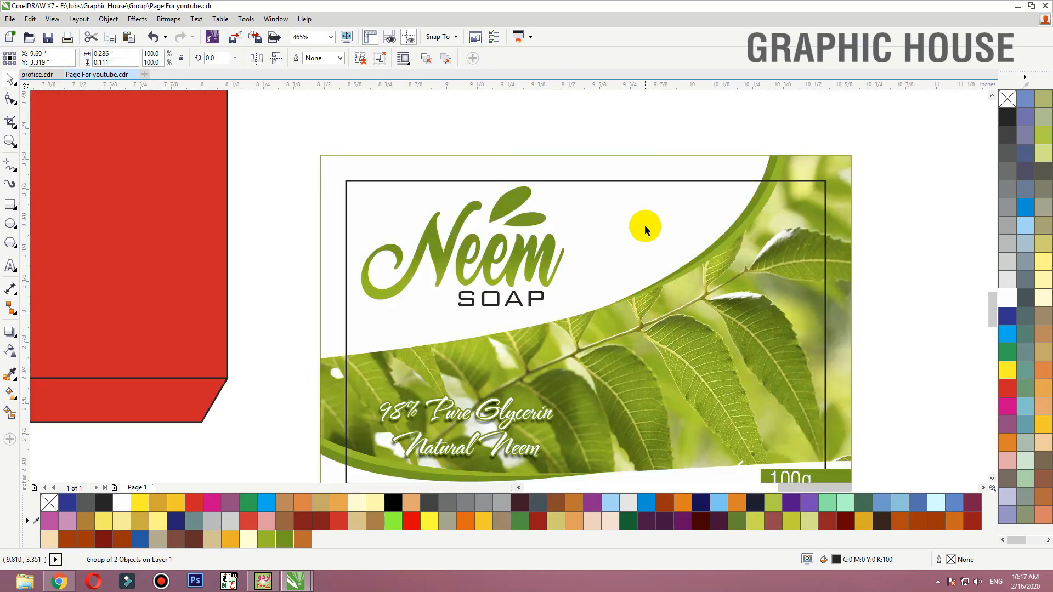
drag(655, 216, 711, 220)
scroll(718, 181, down, 3)
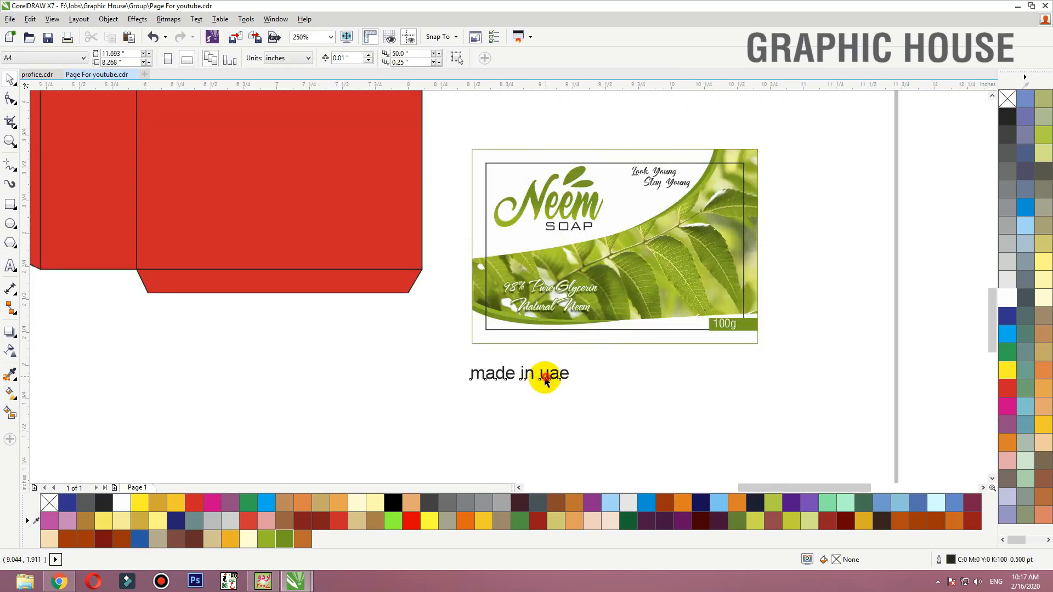
scroll(545, 375, down, 3)
drag(676, 404, 334, 186)
key(shift+F2)
click(688, 266)
- Switch to Chrome and search Google Images for "neem png"
key(alt+Tab)
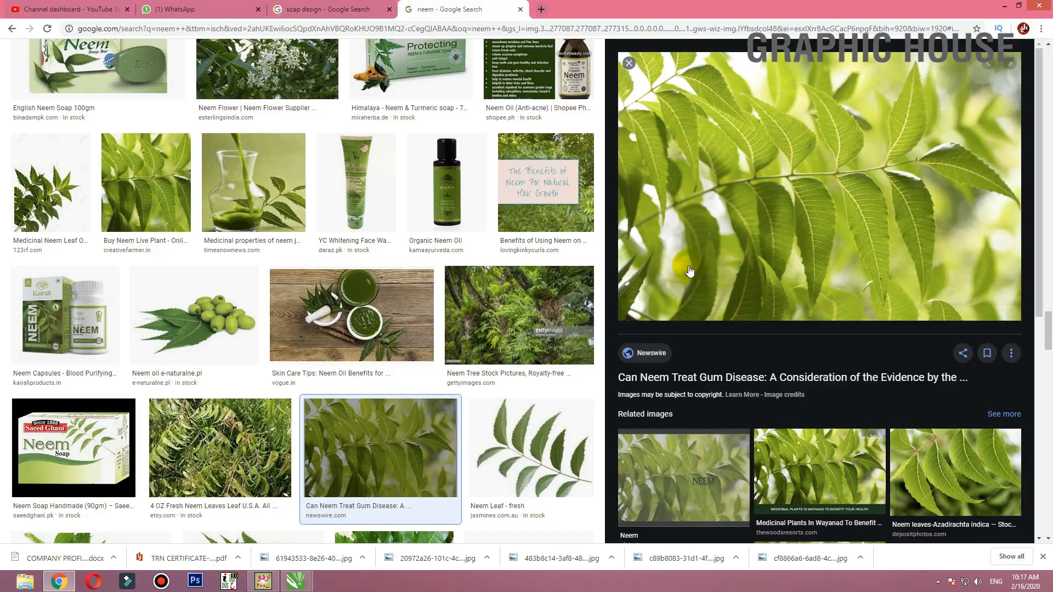
scroll(380, 231, down, 15)
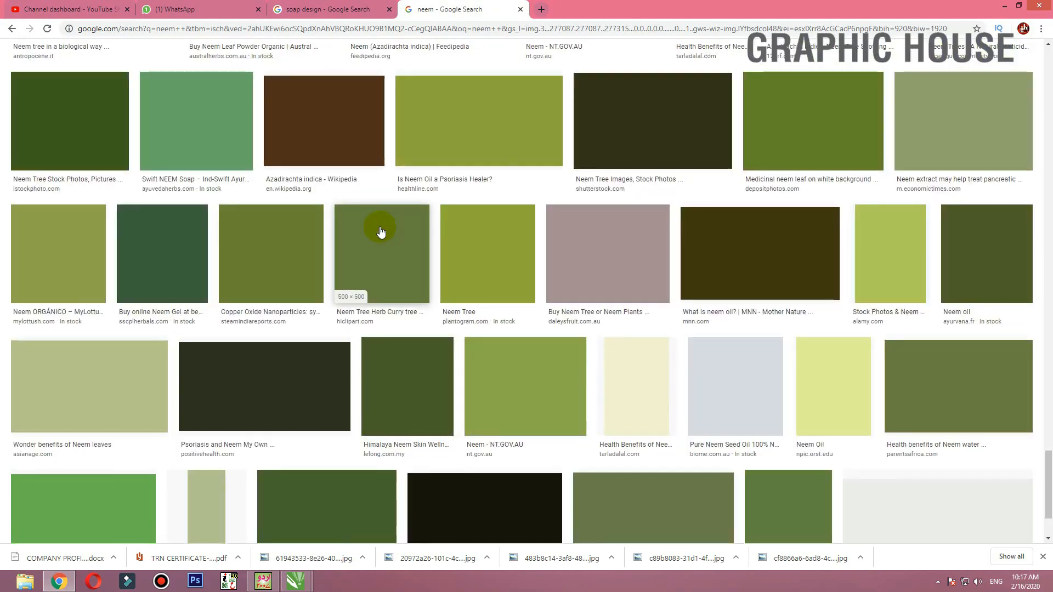
scroll(380, 230, up, 15)
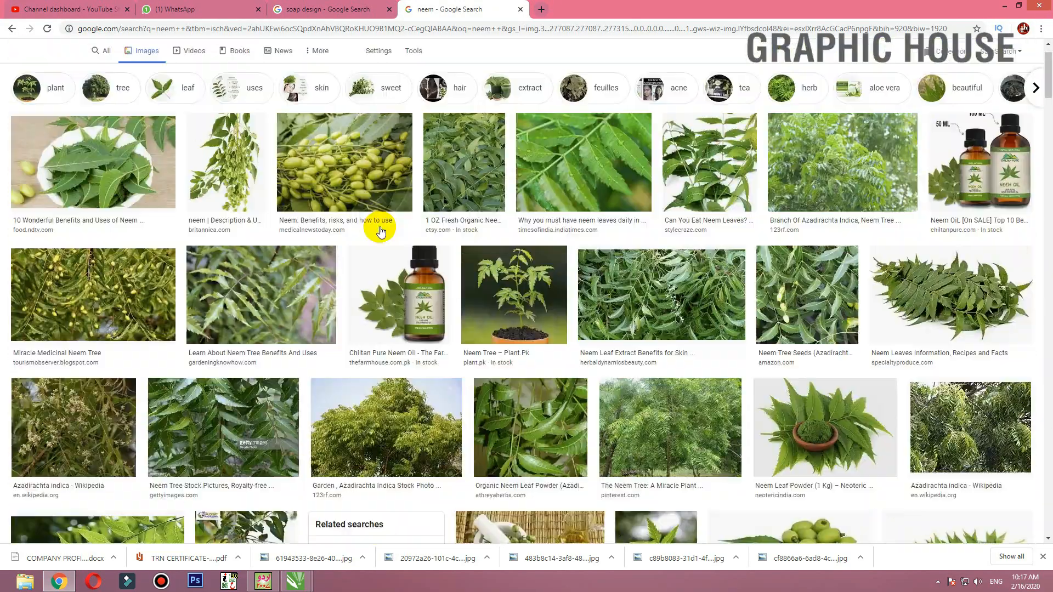
click(174, 59)
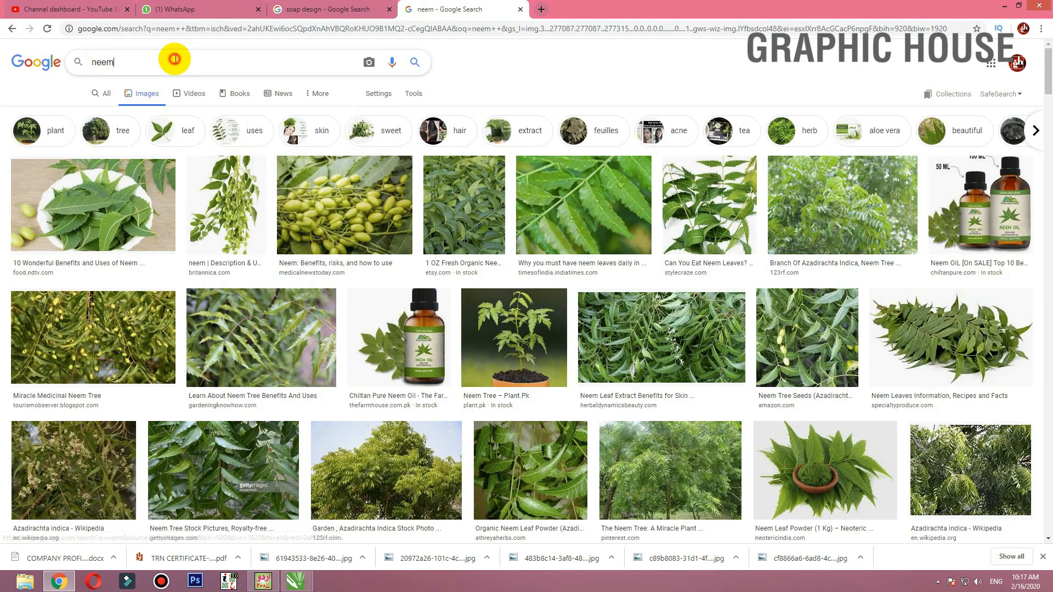
text(png)
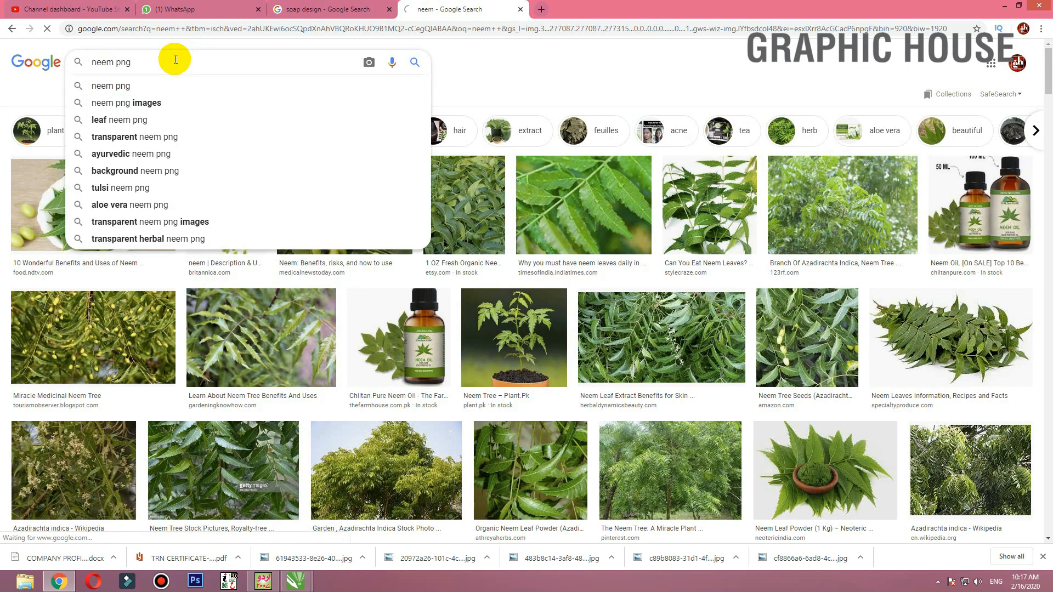
key(Return)
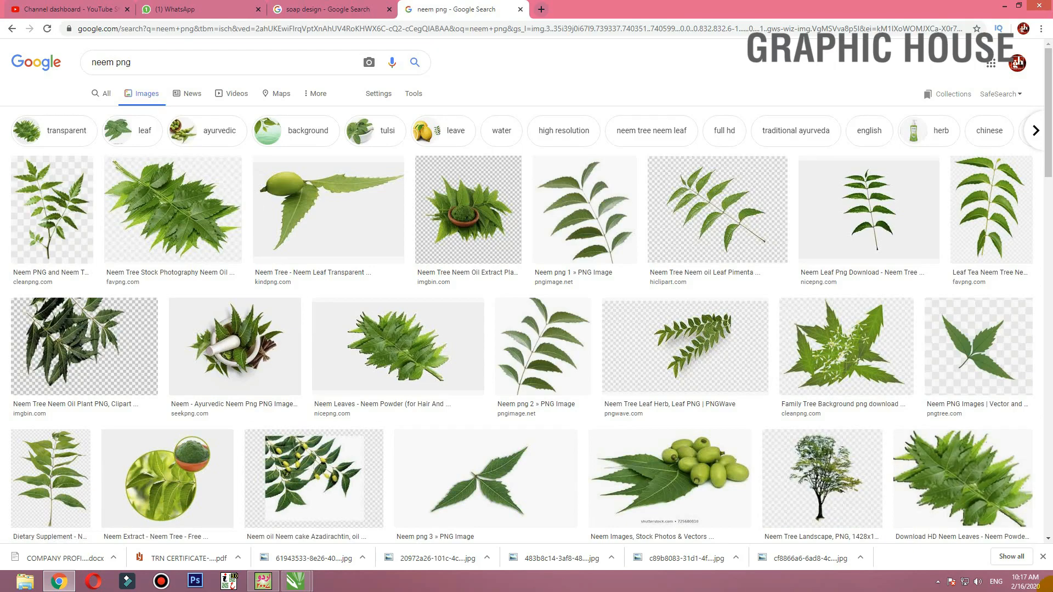
- Browse the neem png image results and preview the favpng leaf bunch and the imgbin leaves with a powder bowl
scroll(346, 132, down, 6)
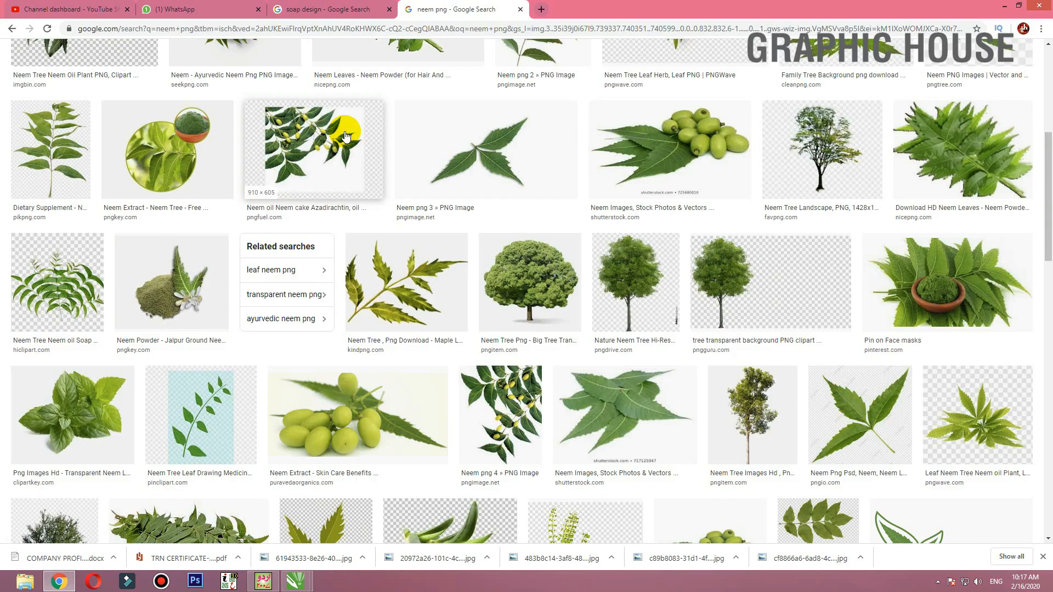
scroll(346, 135, down, 4)
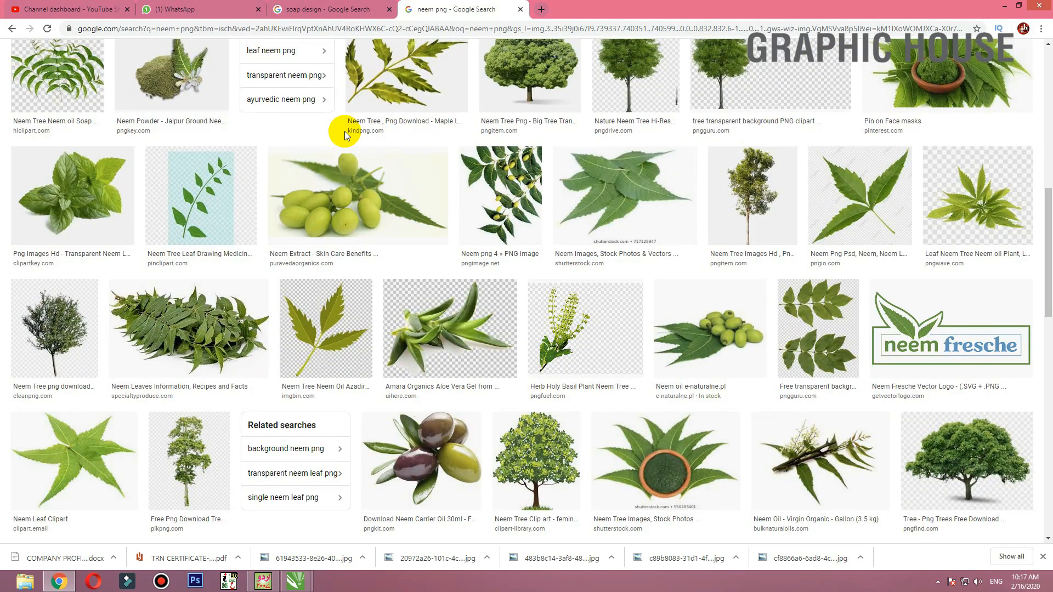
scroll(580, 299, down, 5)
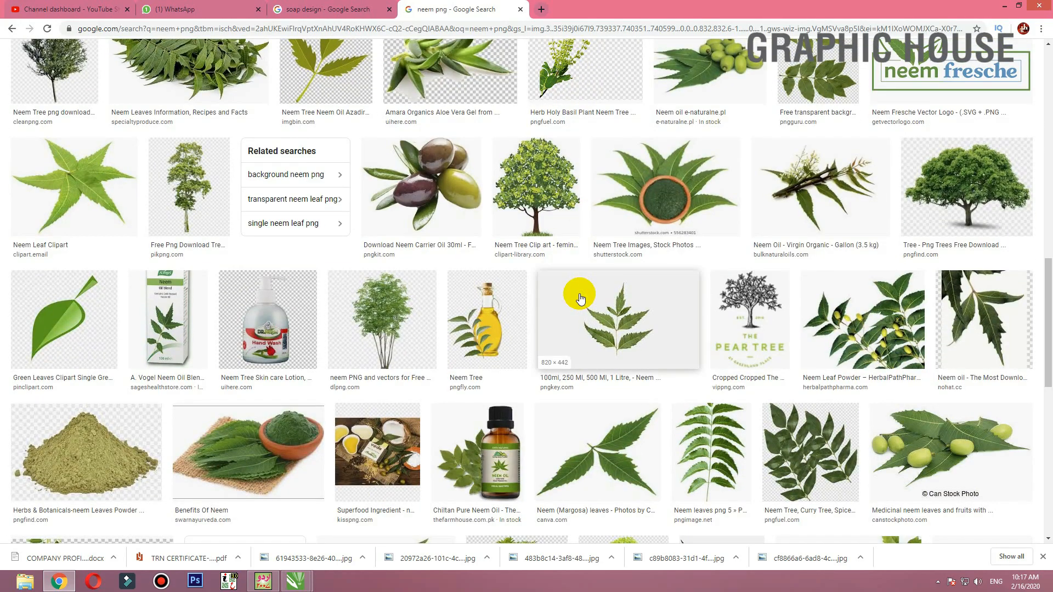
scroll(580, 298, up, 10)
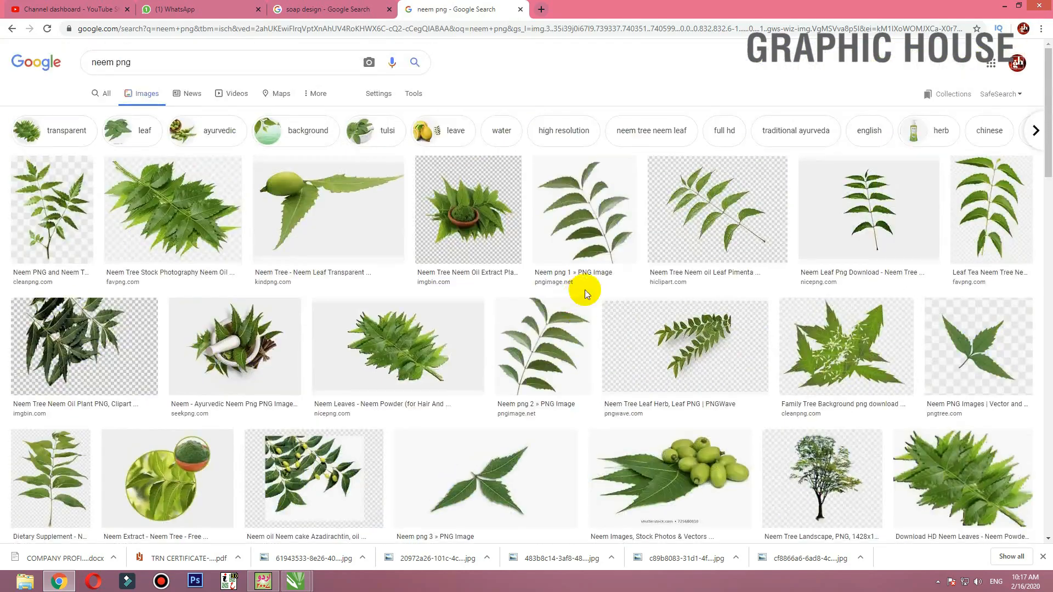
click(146, 262)
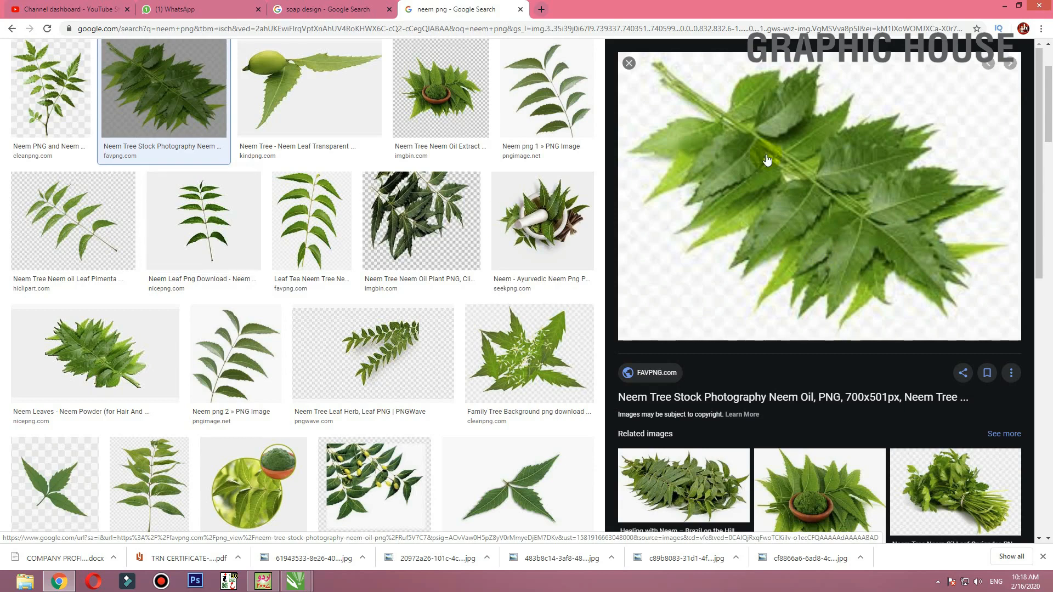
click(431, 83)
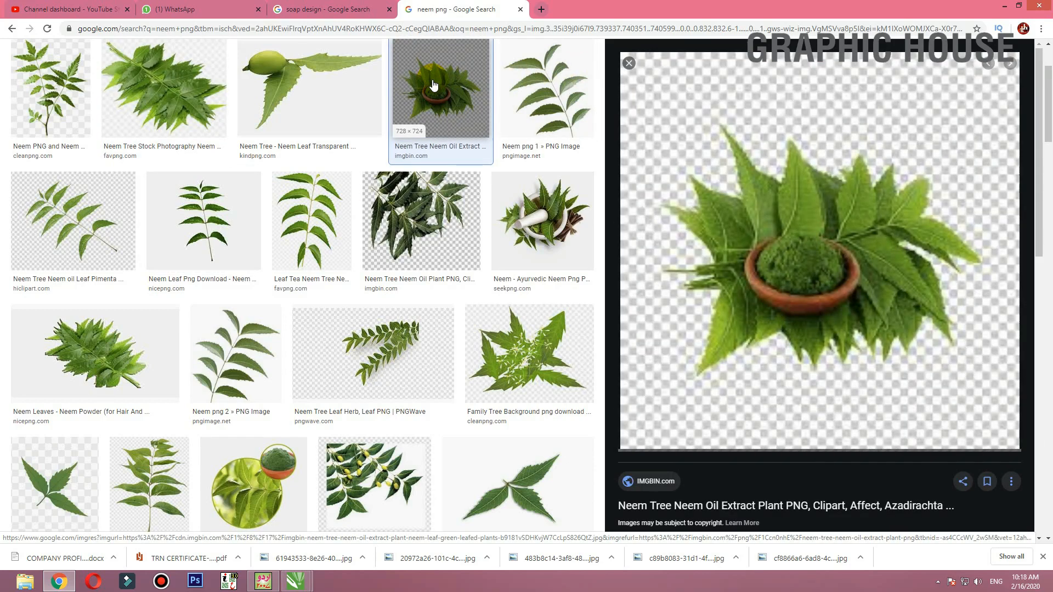
click(629, 63)
- Look further through the neem png results and examine the NicePNG neem leaf bunch with its related images
scroll(199, 325, down, 1)
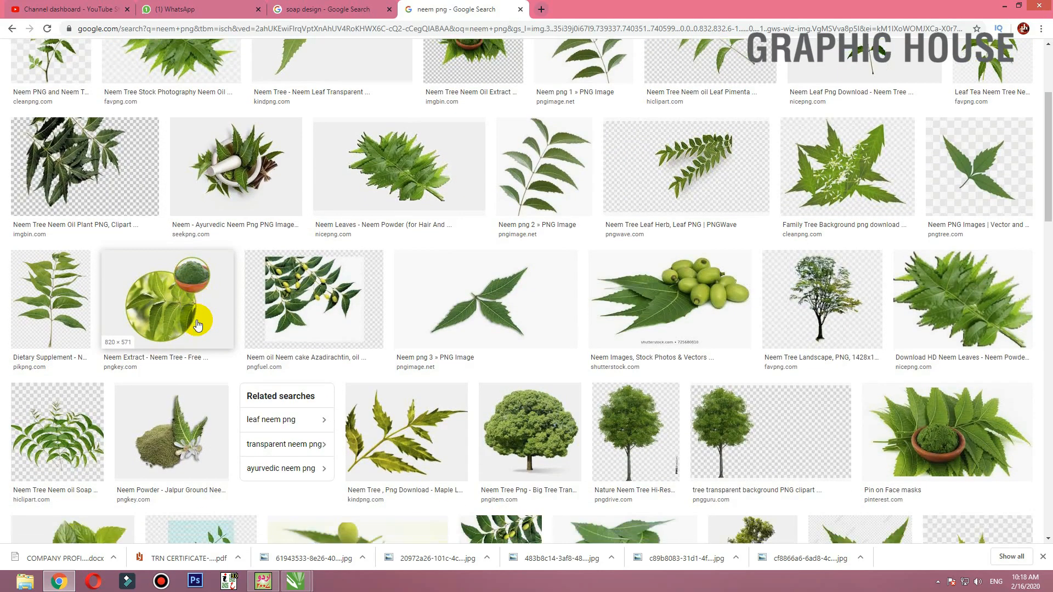
scroll(199, 325, down, 6)
scroll(88, 203, down, 7)
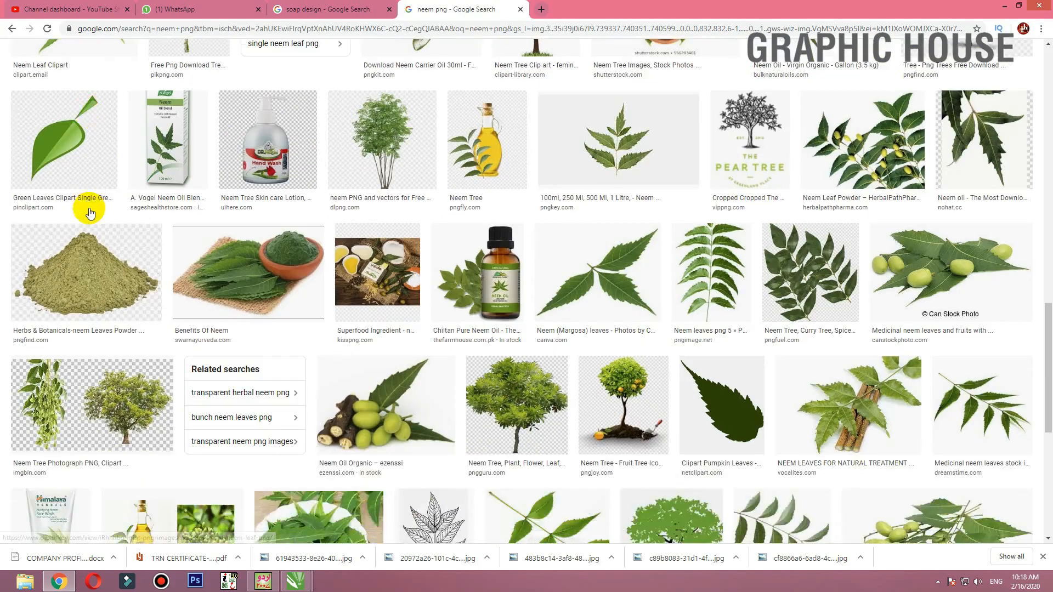
scroll(89, 212, down, 5)
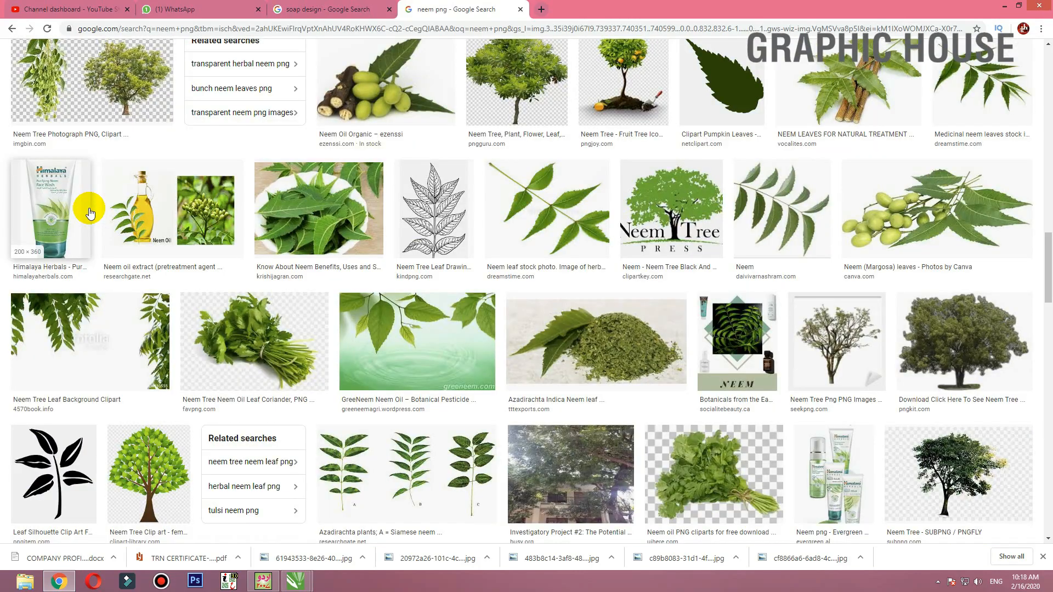
scroll(89, 213, down, 5)
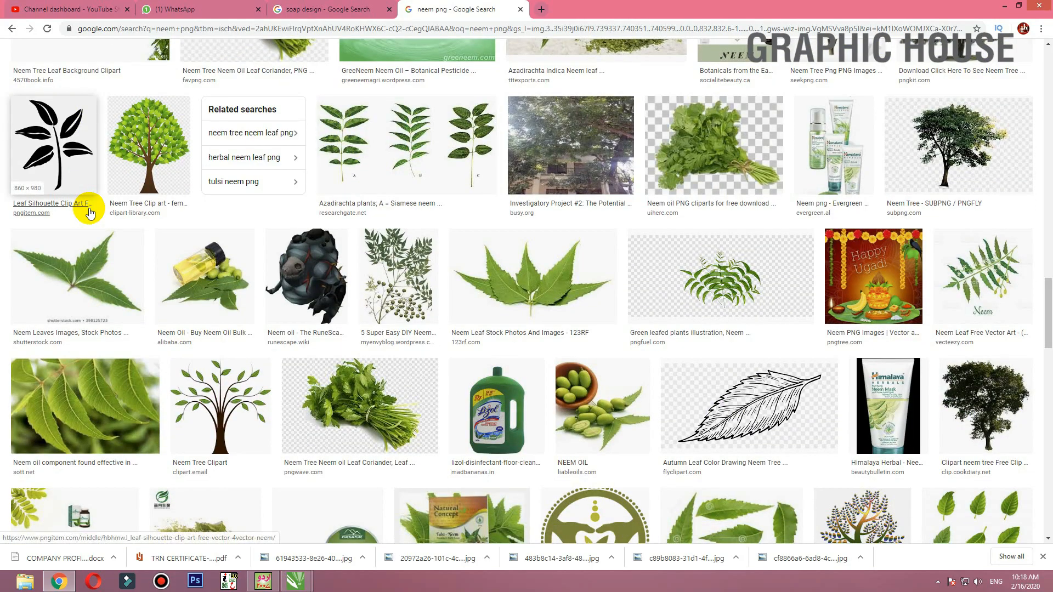
scroll(89, 209, down, 5)
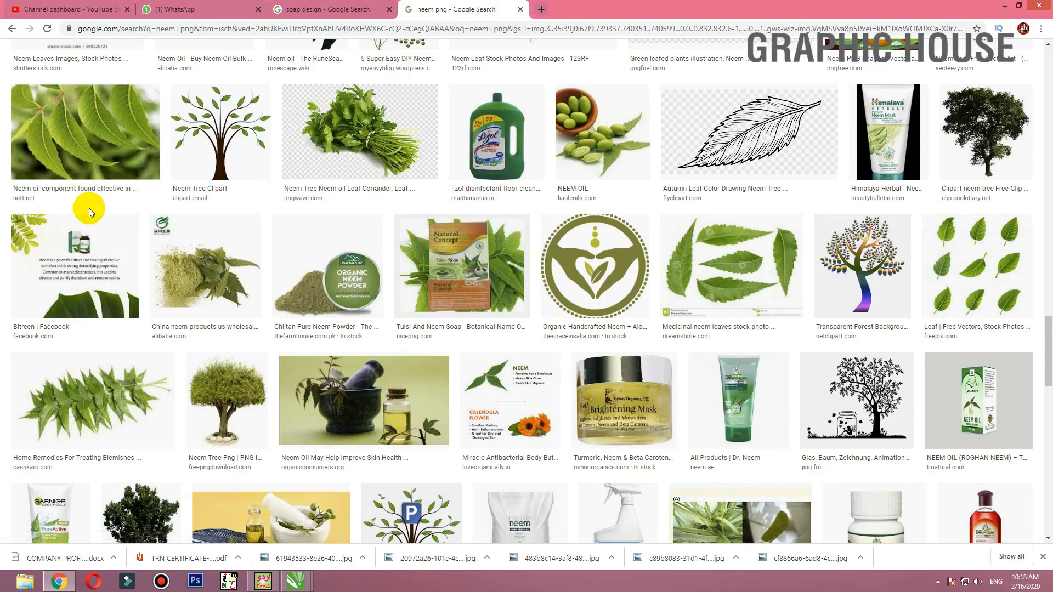
scroll(89, 208, down, 5)
scroll(90, 213, down, 7)
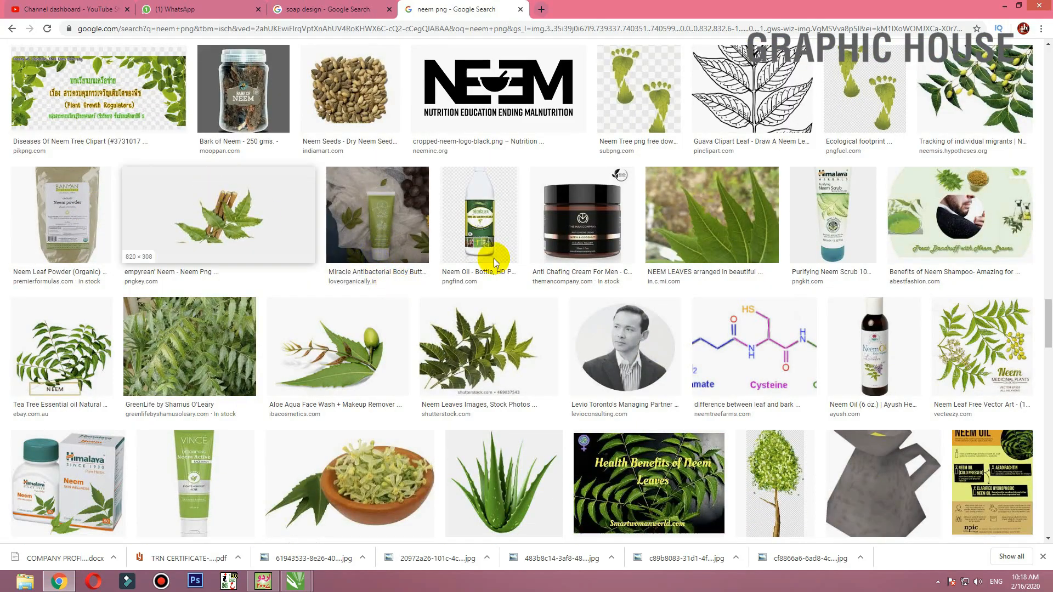
drag(1048, 324, 1048, 55)
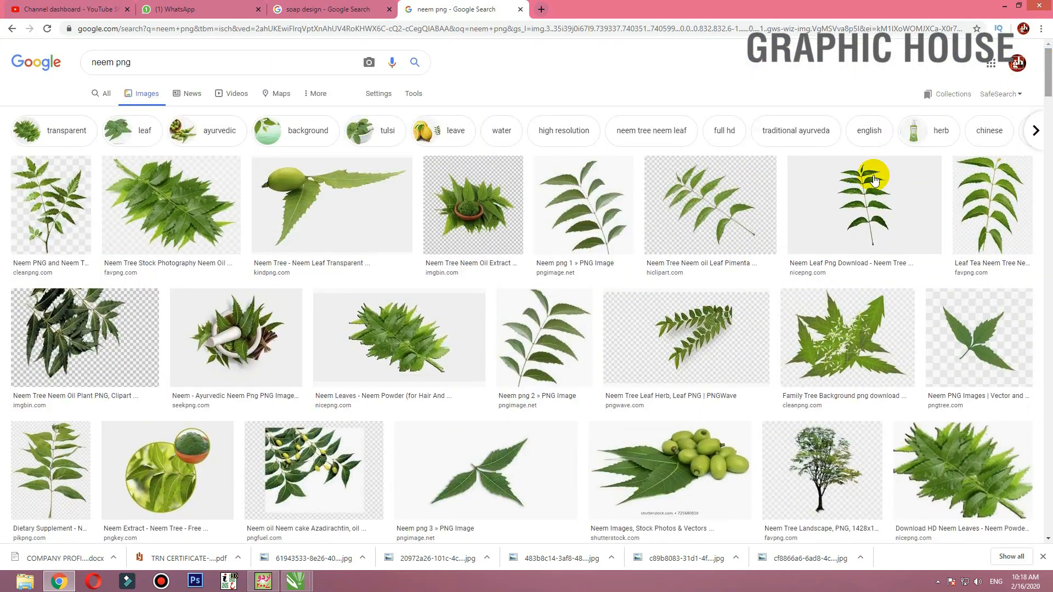
click(404, 312)
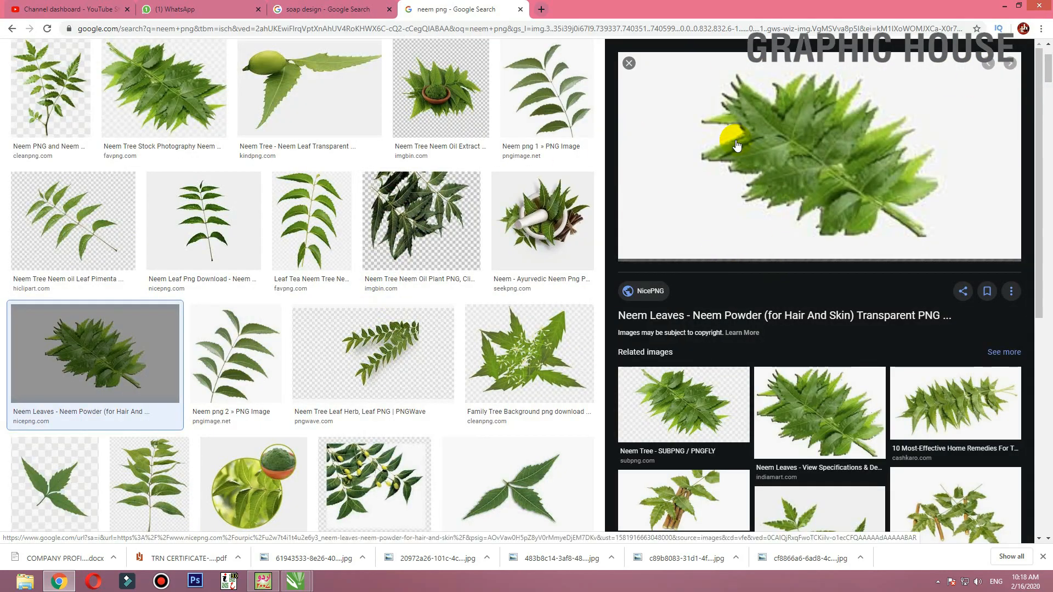
scroll(737, 145, down, 5)
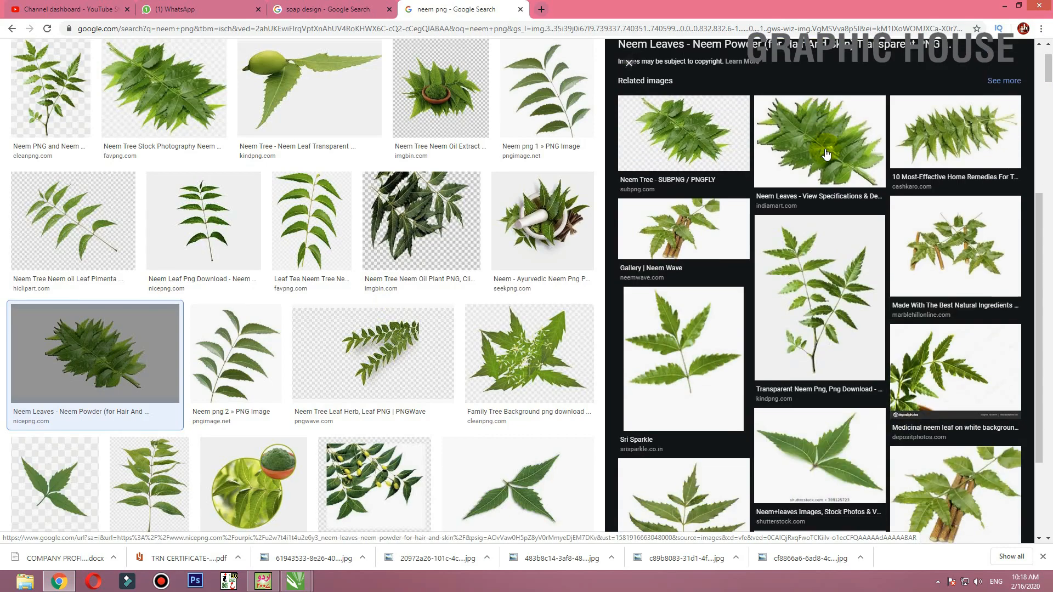
scroll(707, 271, up, 5)
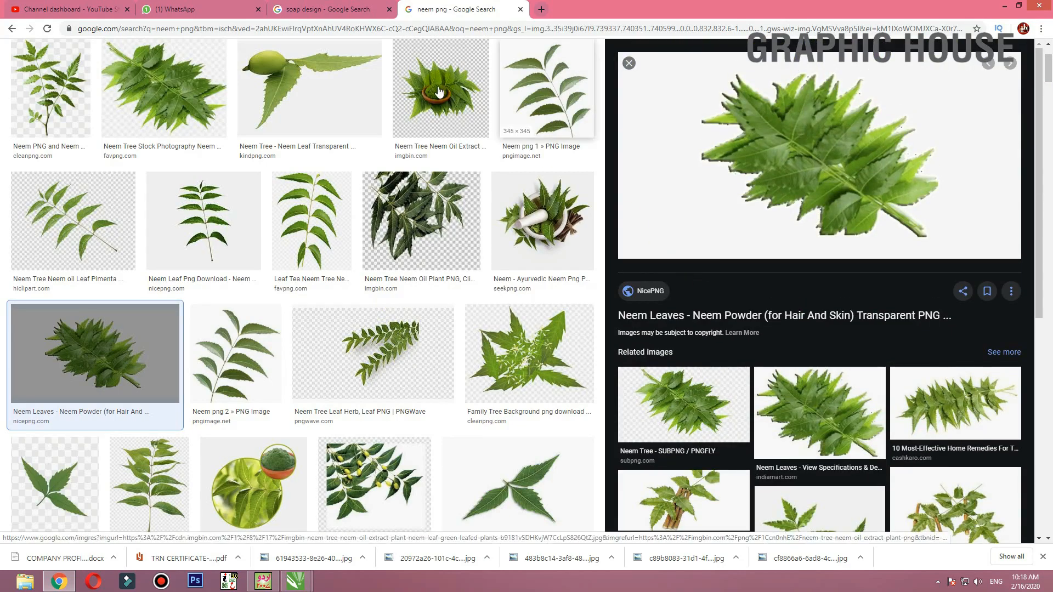
scroll(474, 202, up, 2)
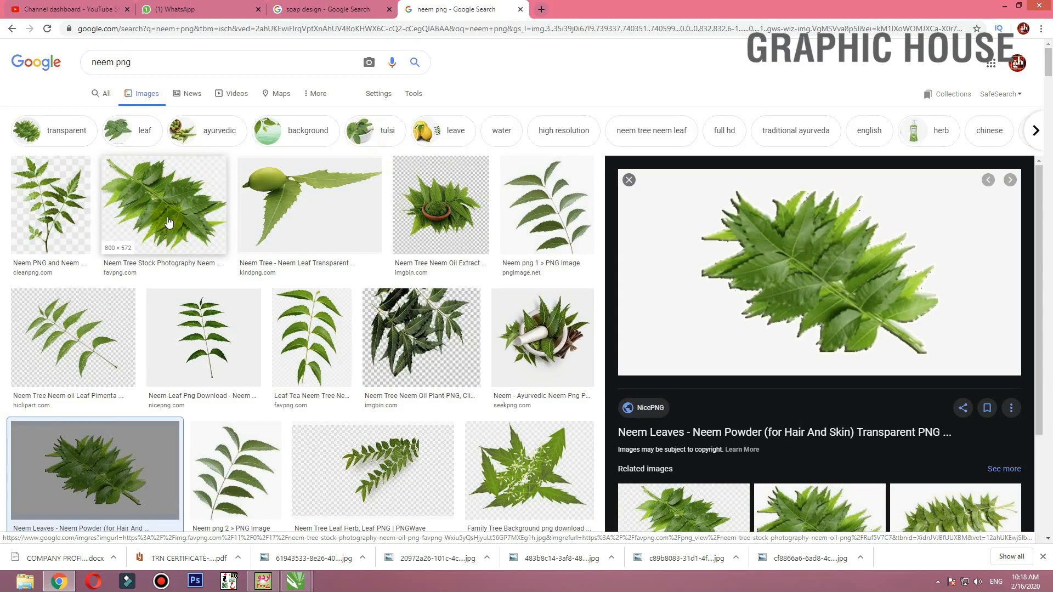
- Save the imgbin picture of neem leaves around a powder bowl to the Desktop as a JPEG image
click(400, 208)
right_click(756, 215)
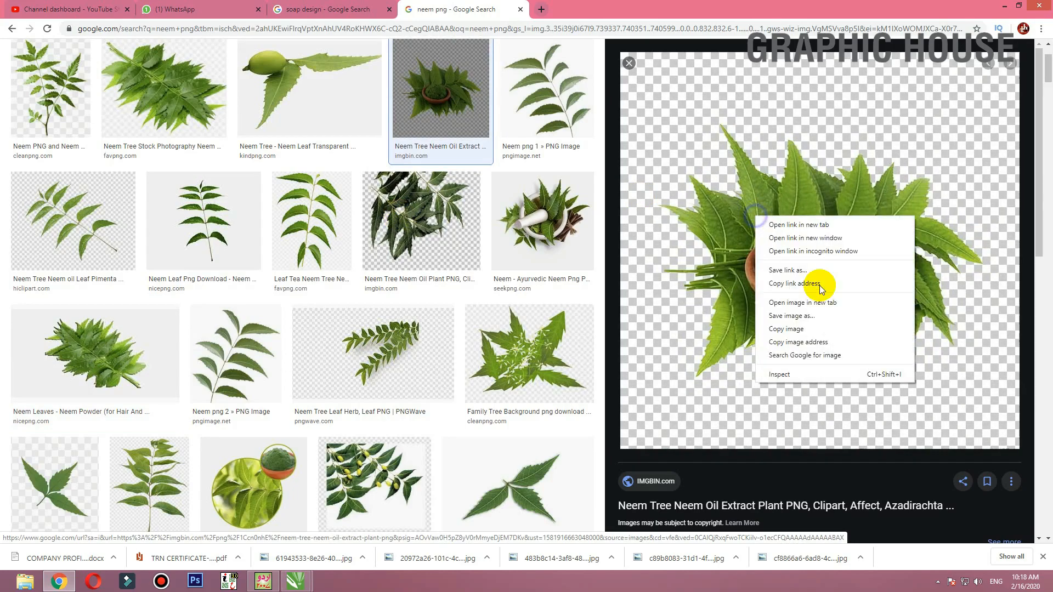
click(798, 315)
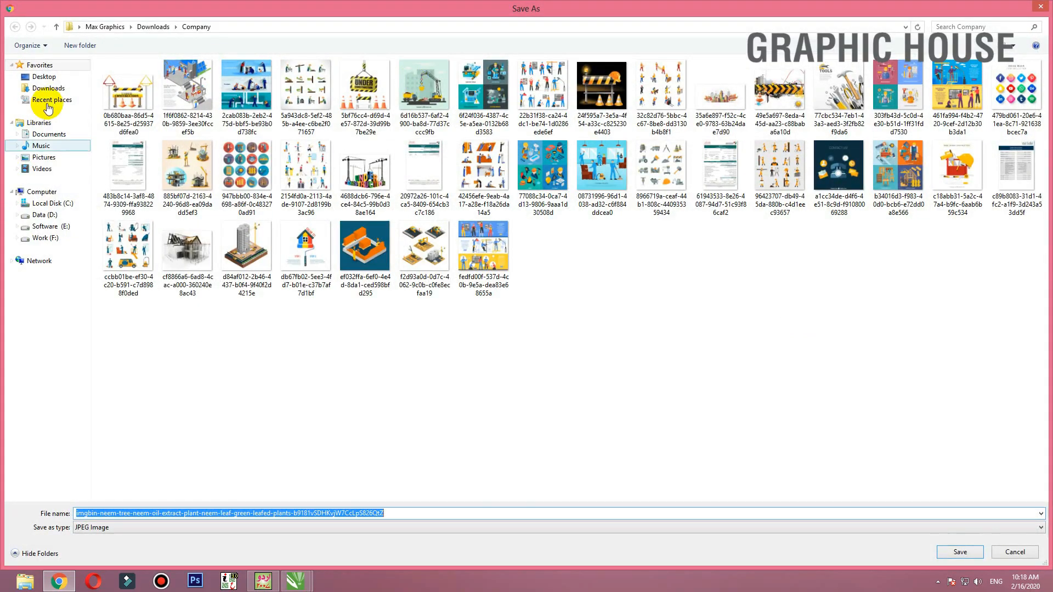
click(44, 76)
click(950, 550)
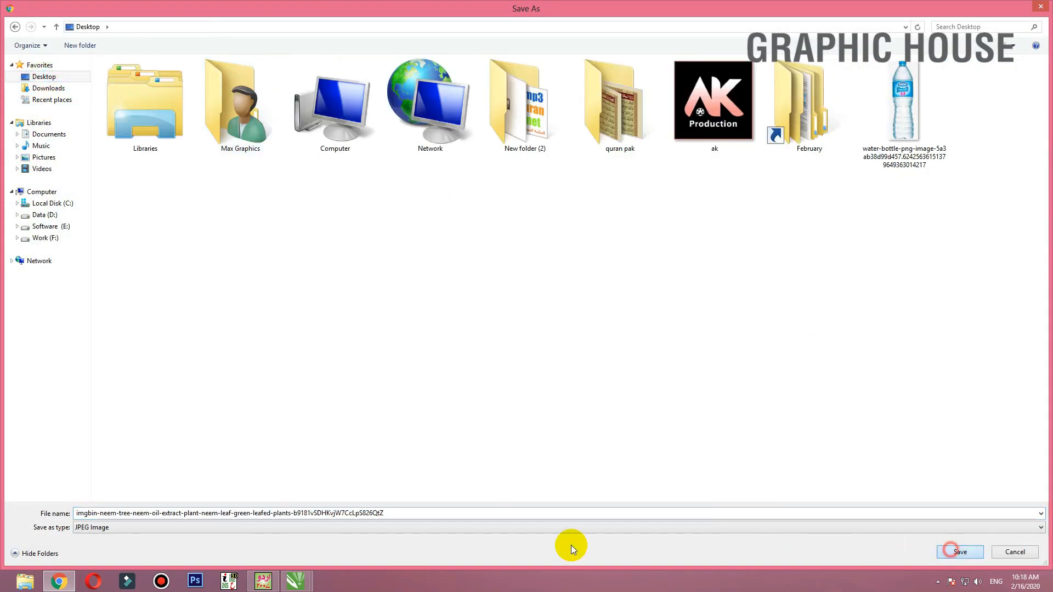
- Switch to Page For youtube.cdr in CorelDRAW and inspect the Neem soap label up close
click(309, 585)
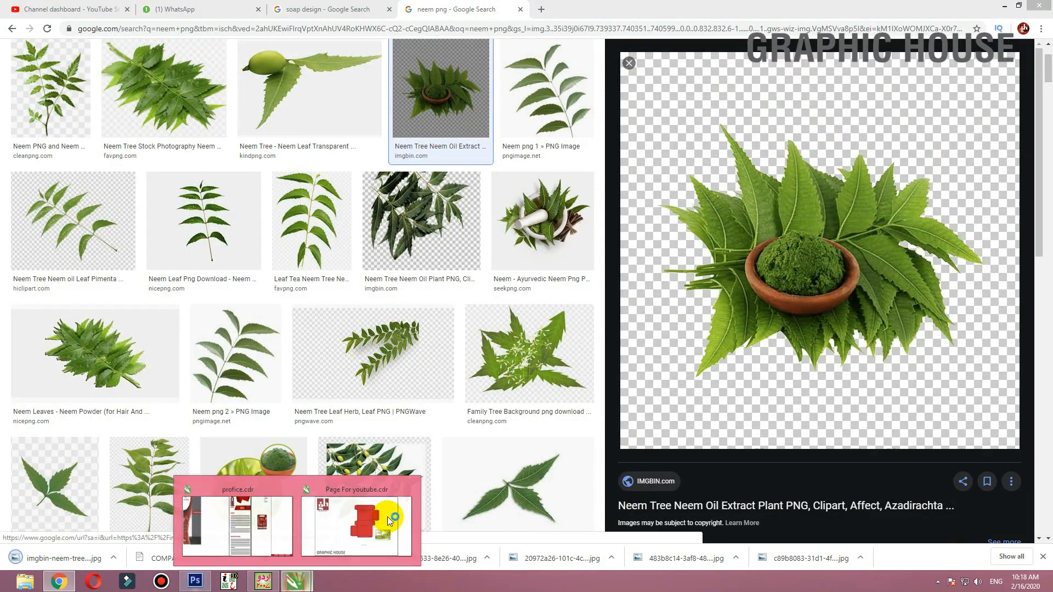
click(350, 520)
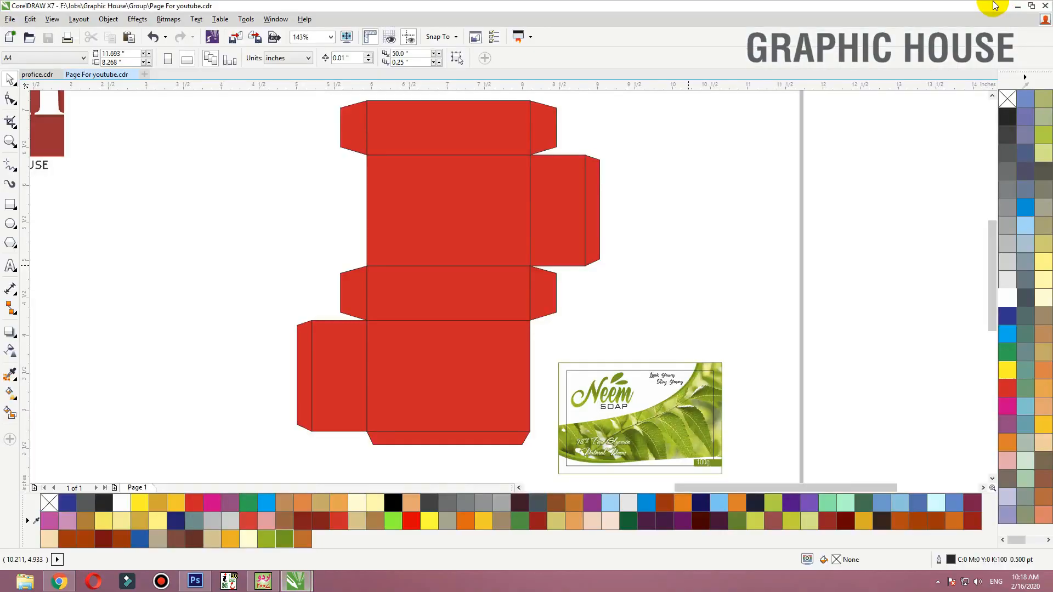
scroll(723, 317, down, 1)
key(F2)
drag(739, 325, 619, 406)
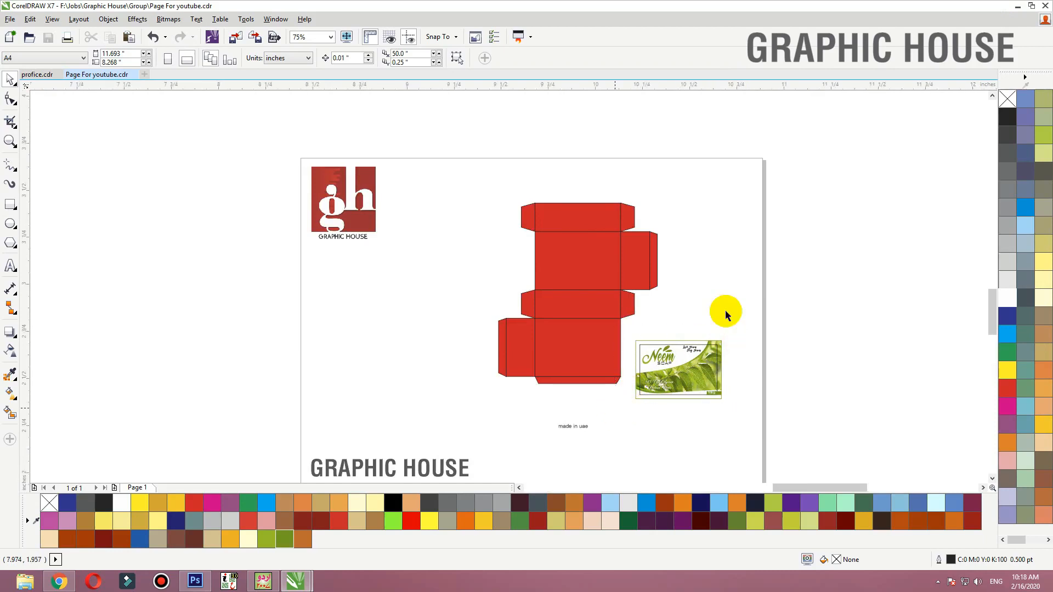
click(719, 245)
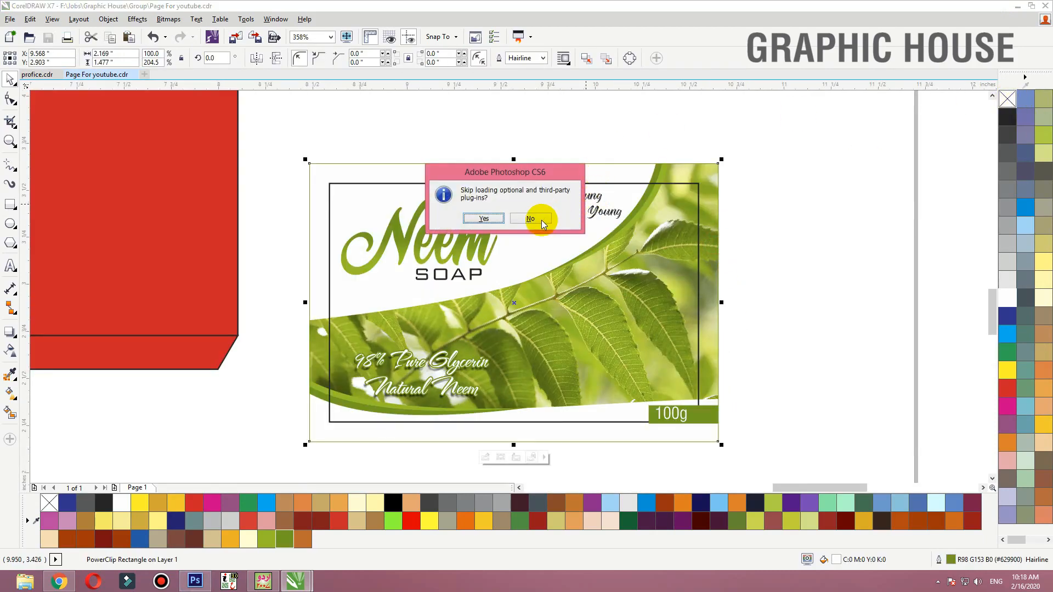
- Keep the optional plug-ins for Photoshop's startup, switch to Photoshop, and open the saved imgbin neem image from the Desktop
click(530, 219)
click(742, 197)
click(699, 192)
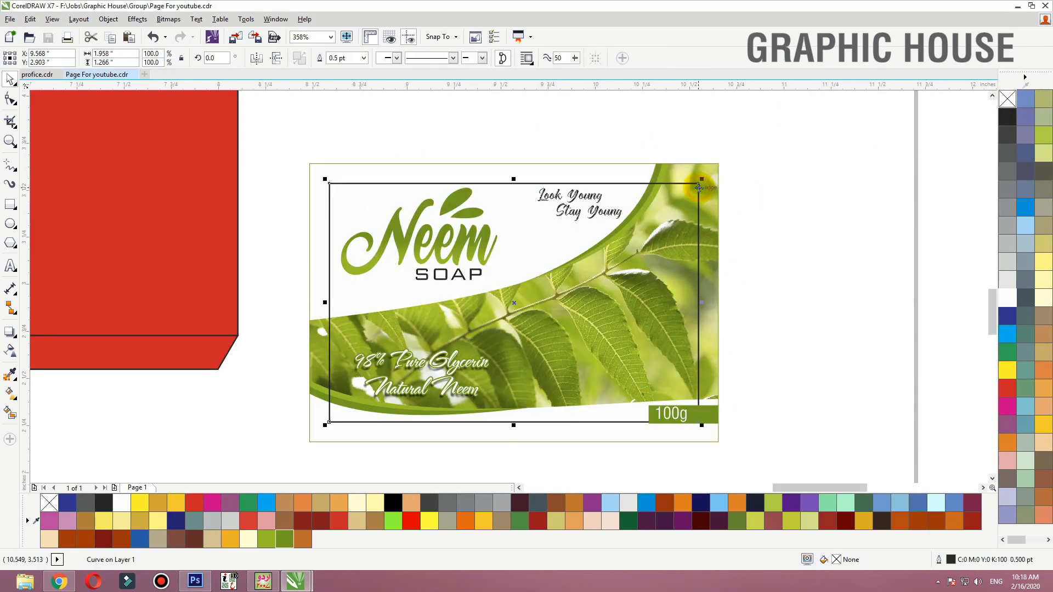
key(shift+F2)
scroll(797, 141, down, 2)
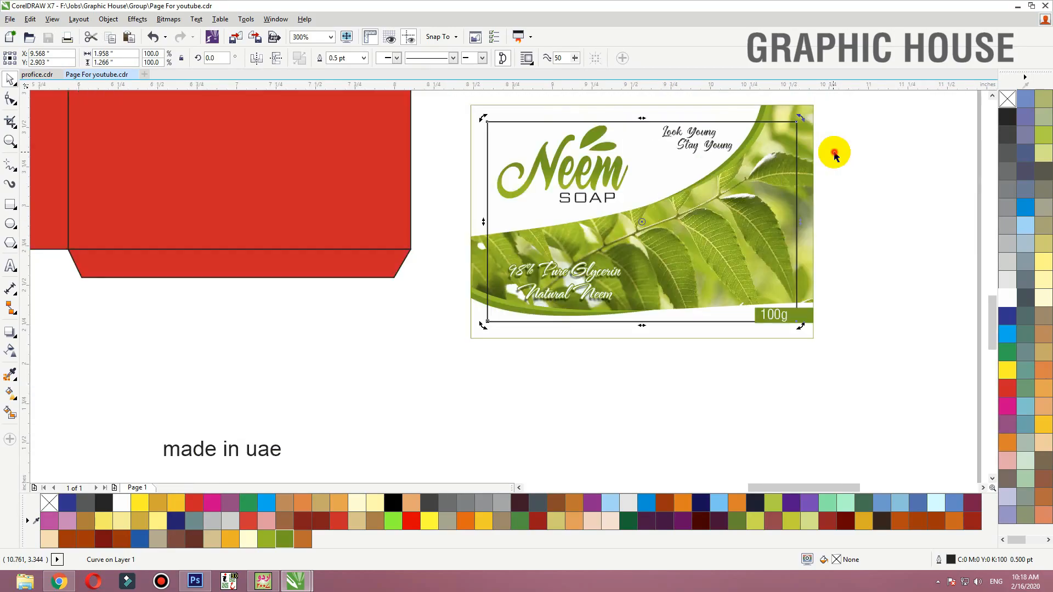
click(834, 153)
click(1018, 6)
double_click(600, 234)
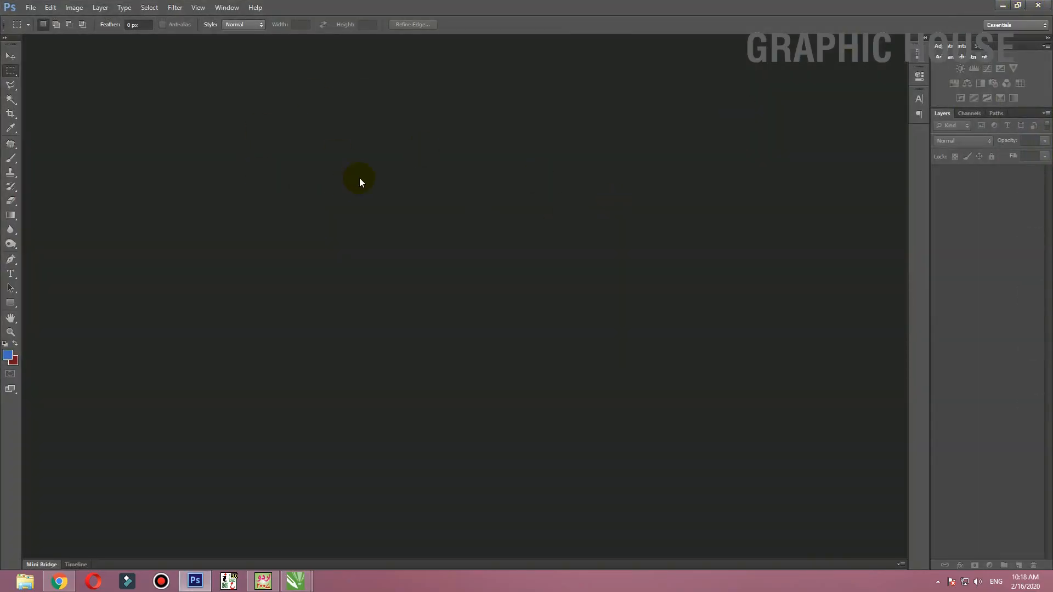
click(11, 57)
double_click(308, 216)
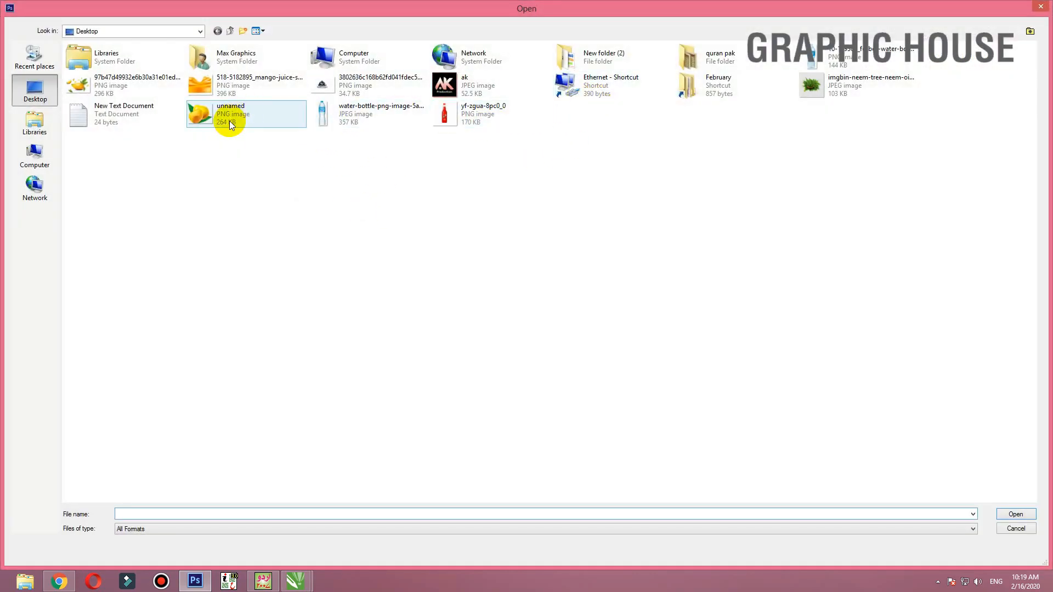
double_click(850, 90)
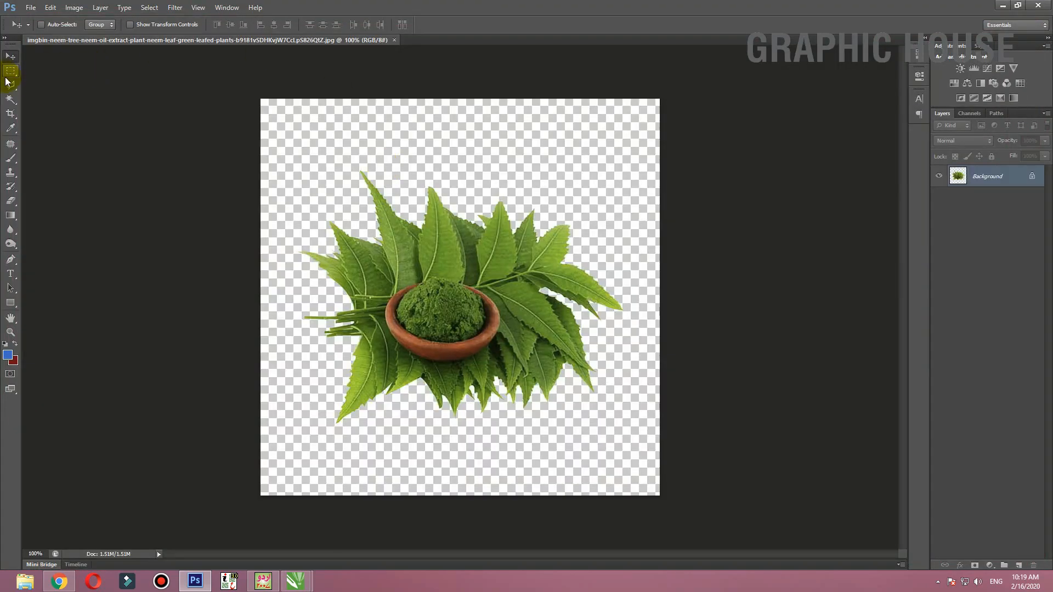
- Cut the leaves and bowl out of the checkered background with the Magic Wand, converting the Background layer to Layer 0
click(10, 97)
click(369, 153)
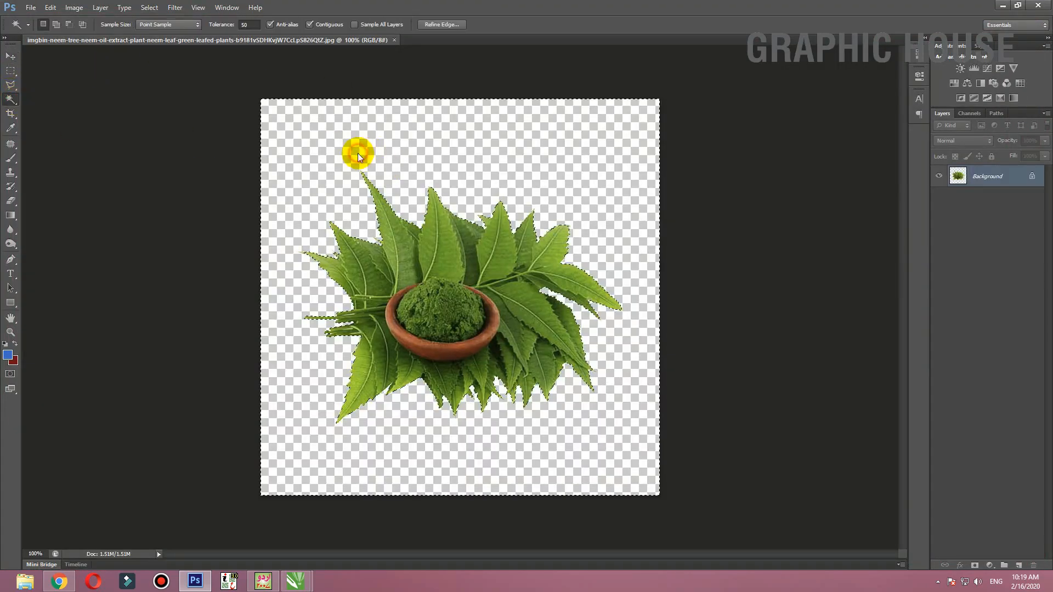
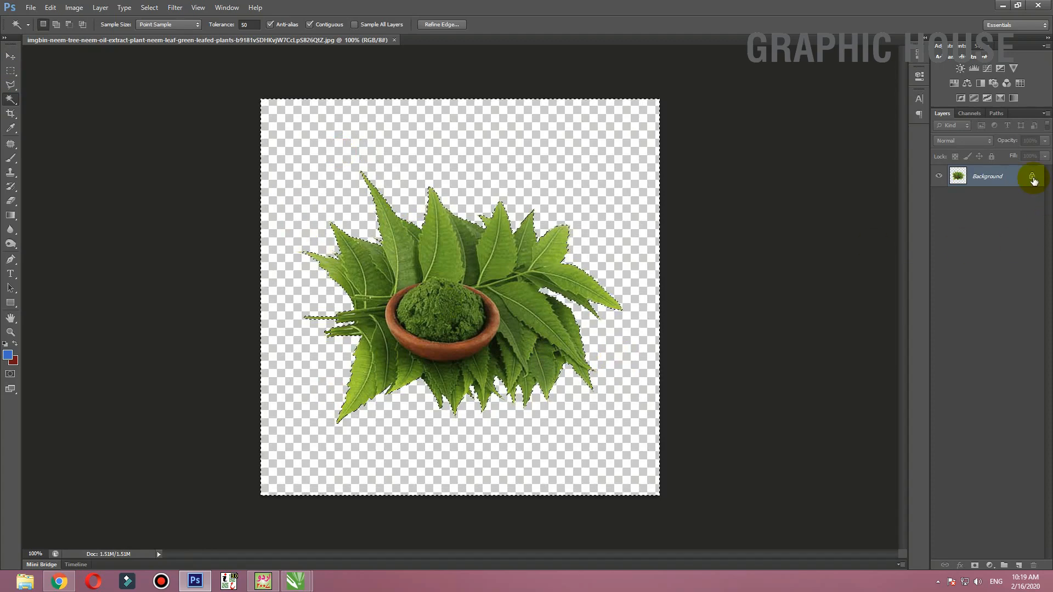
double_click(1032, 179)
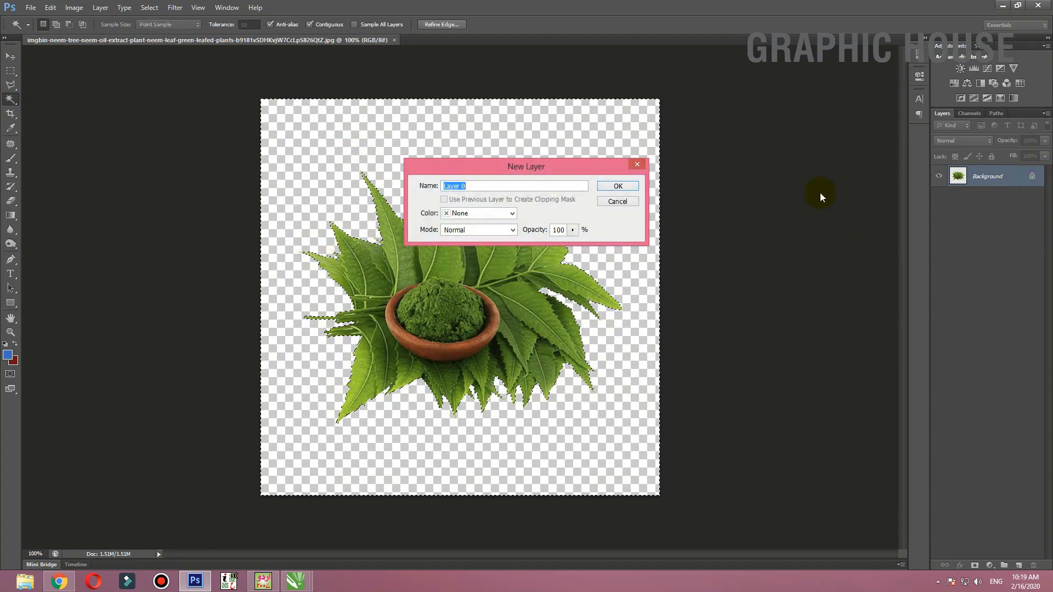
click(628, 186)
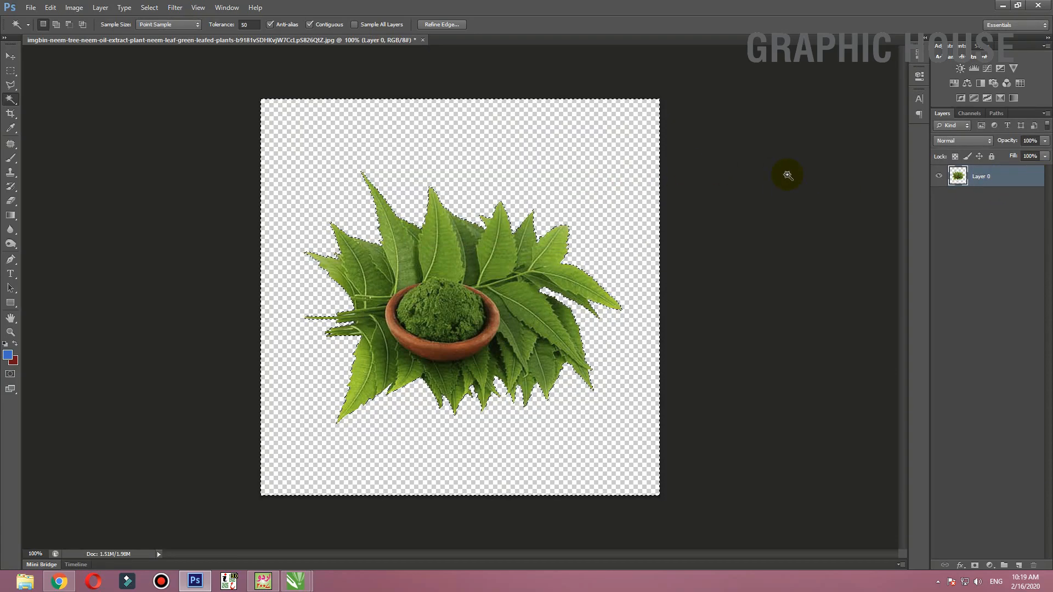
key(ctrl+d)
- Duplicate Layer 0, move the copy beneath it, and fill the copy with dark red as a backdrop
key(ctrl+j)
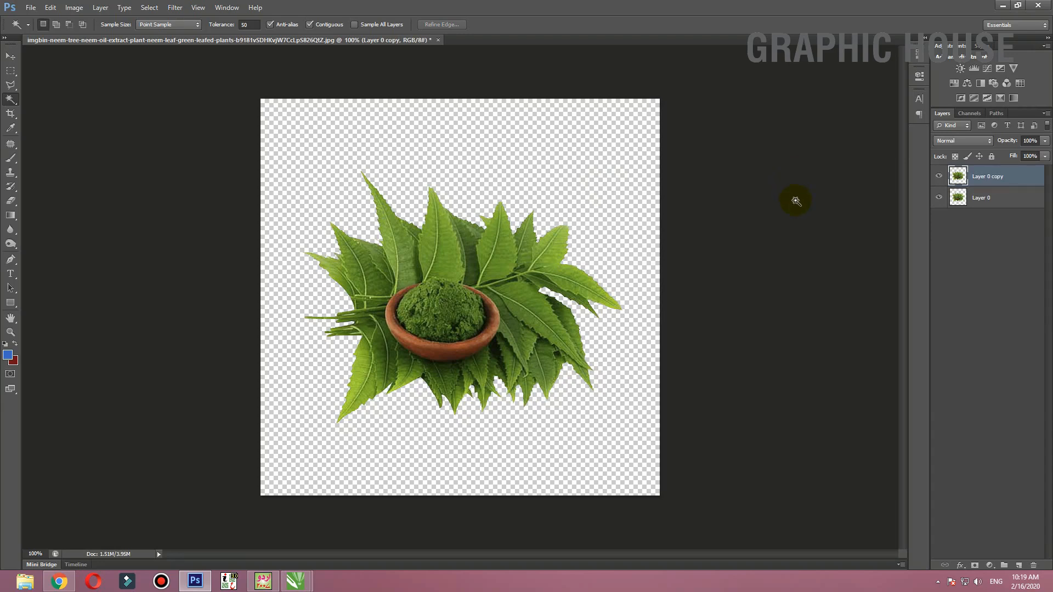
key(ctrl+bracketleft)
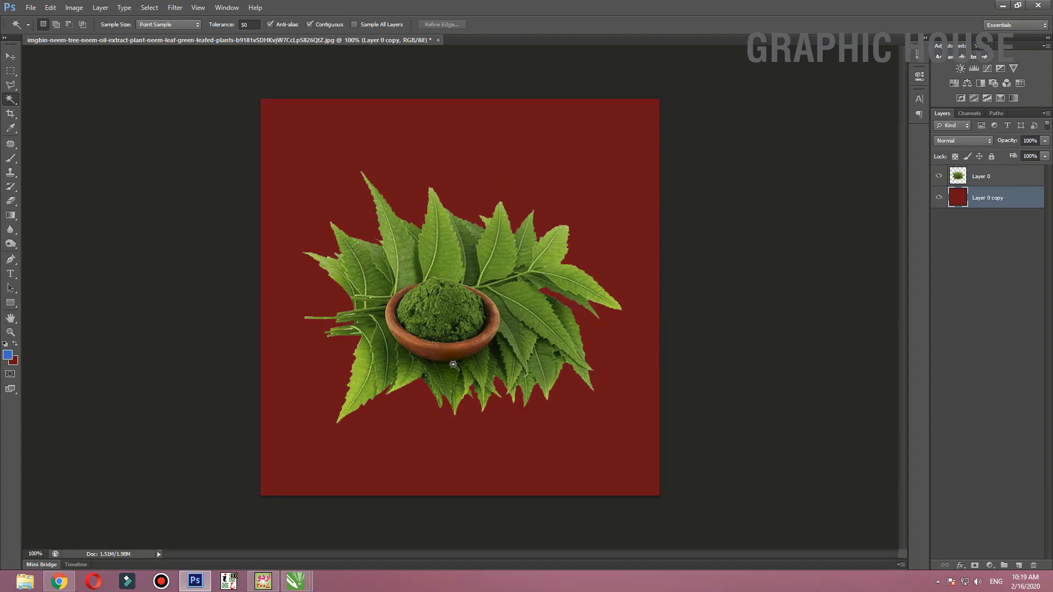
- Delete the dark red Layer 0 copy and save the cutout as a PSD with Maximize Compatibility enabled
key(Delete)
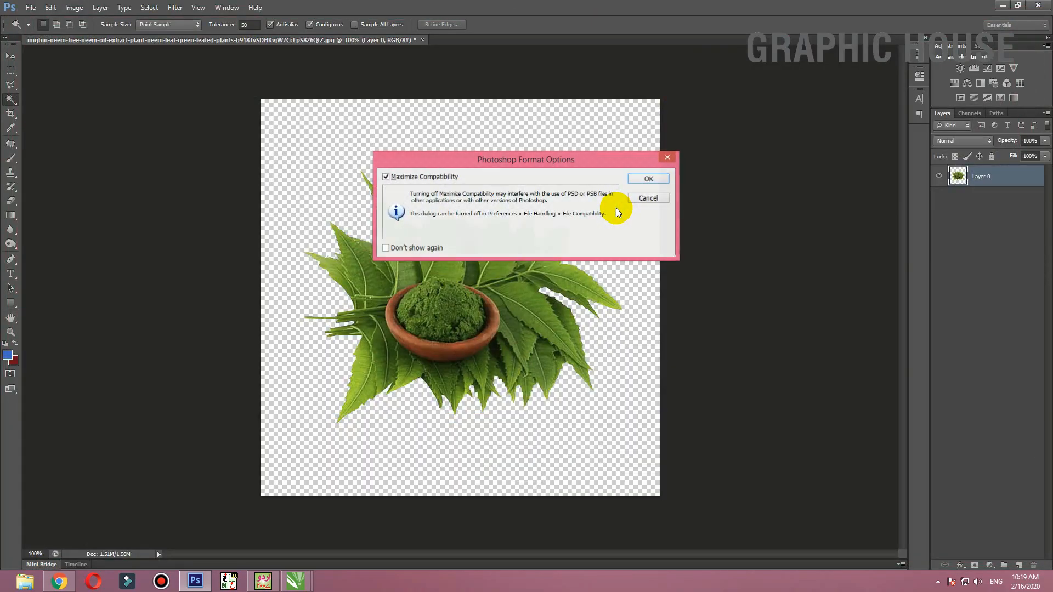
click(646, 178)
- Switch to Page For youtube.cdr in CorelDRAW and import the neem PSD from the Desktop, placing it about 0.68 inches wide beside the Neem logo
mouse_move(298, 581)
click(322, 562)
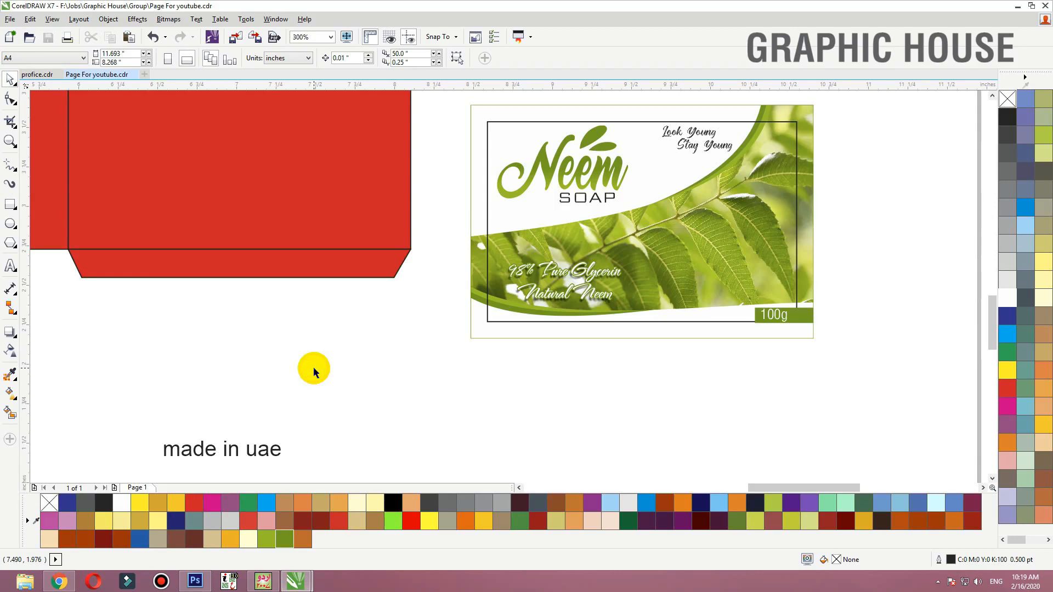
key(ctrl+i)
click(39, 76)
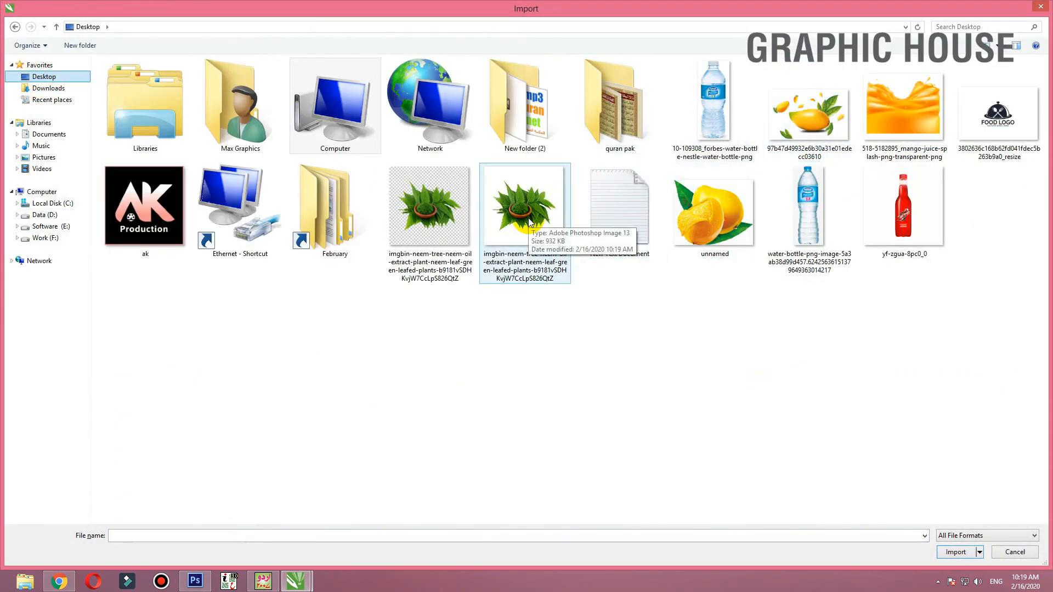
click(507, 217)
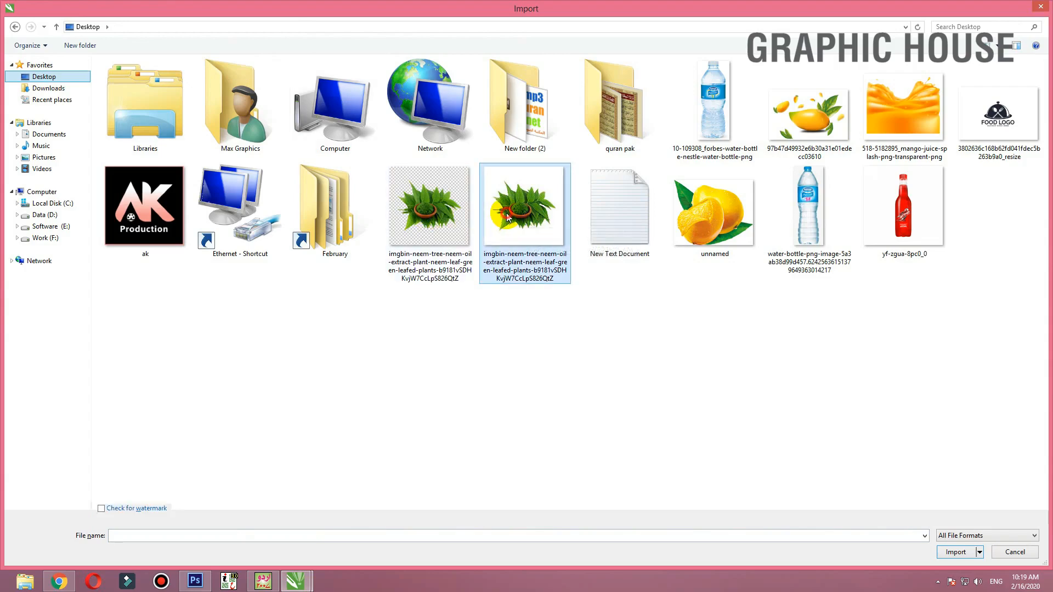
double_click(507, 218)
drag(620, 148, 735, 236)
- Rotate the leaf-and-bowl cutout about 14.6° and place it over the photo panel's upper edge, just below the slogan
key(F2)
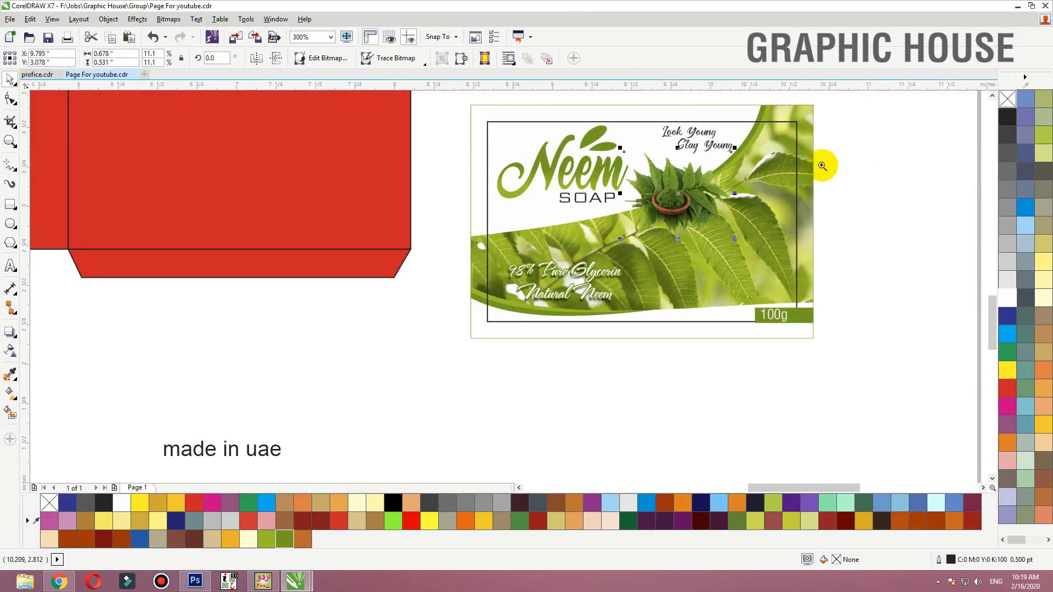
drag(848, 155, 501, 225)
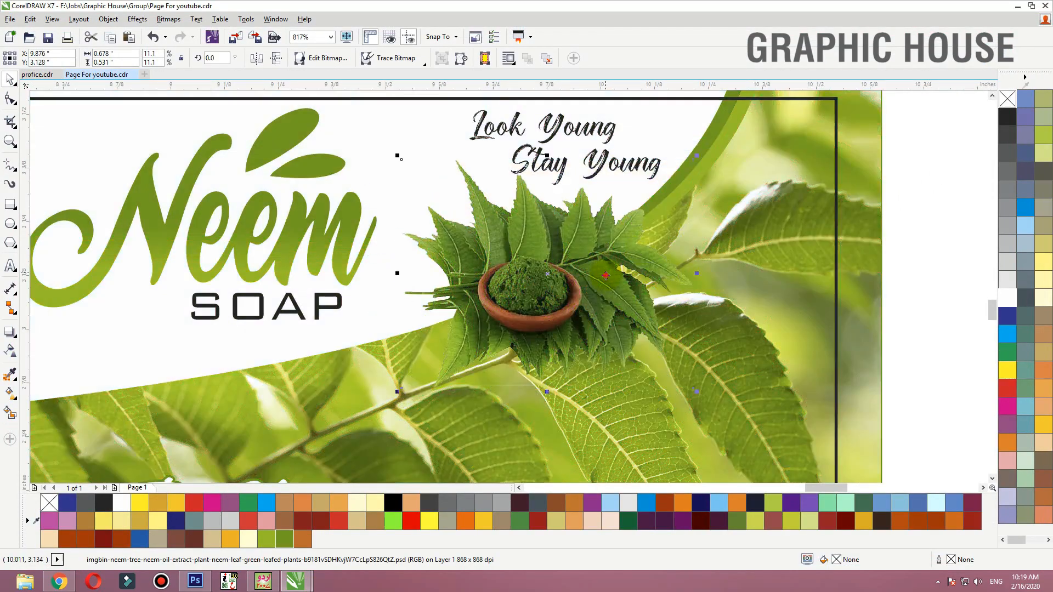
drag(606, 276, 616, 288)
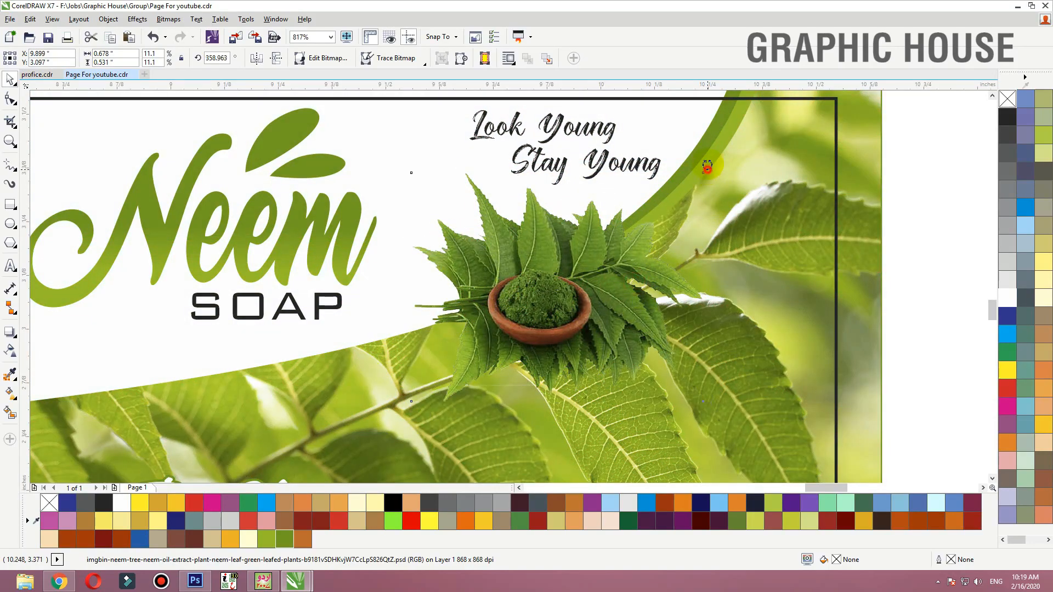
drag(707, 168, 683, 137)
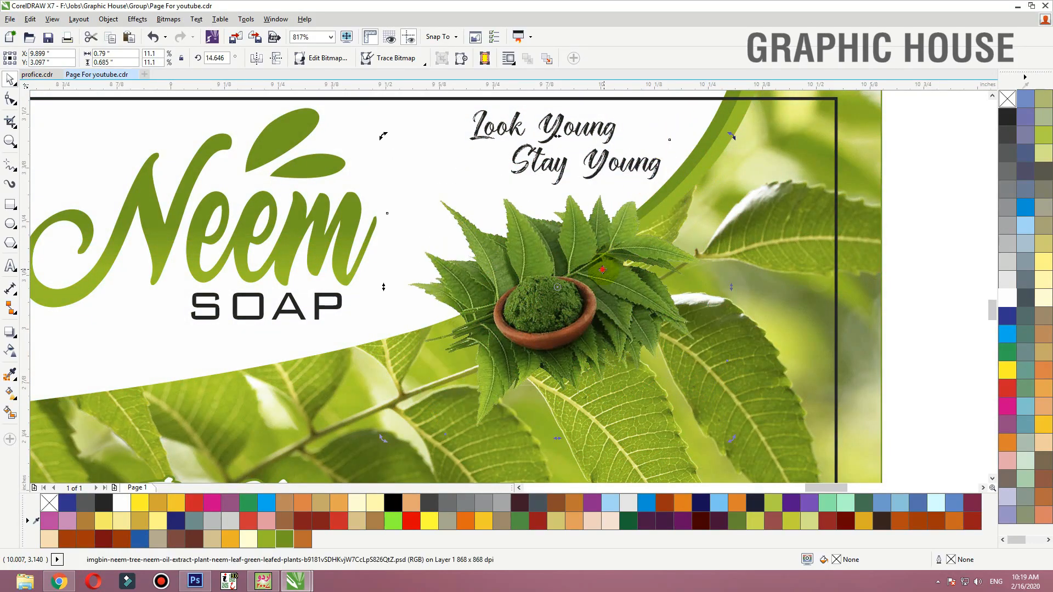
drag(605, 270, 595, 267)
drag(594, 267, 595, 269)
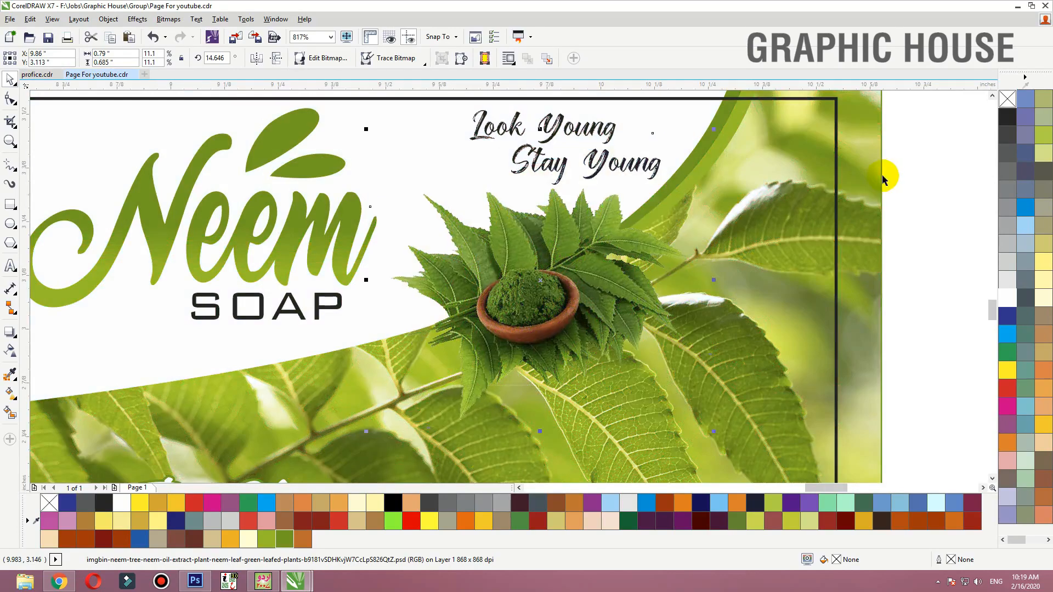
click(875, 178)
key(shift+F2)
click(874, 169)
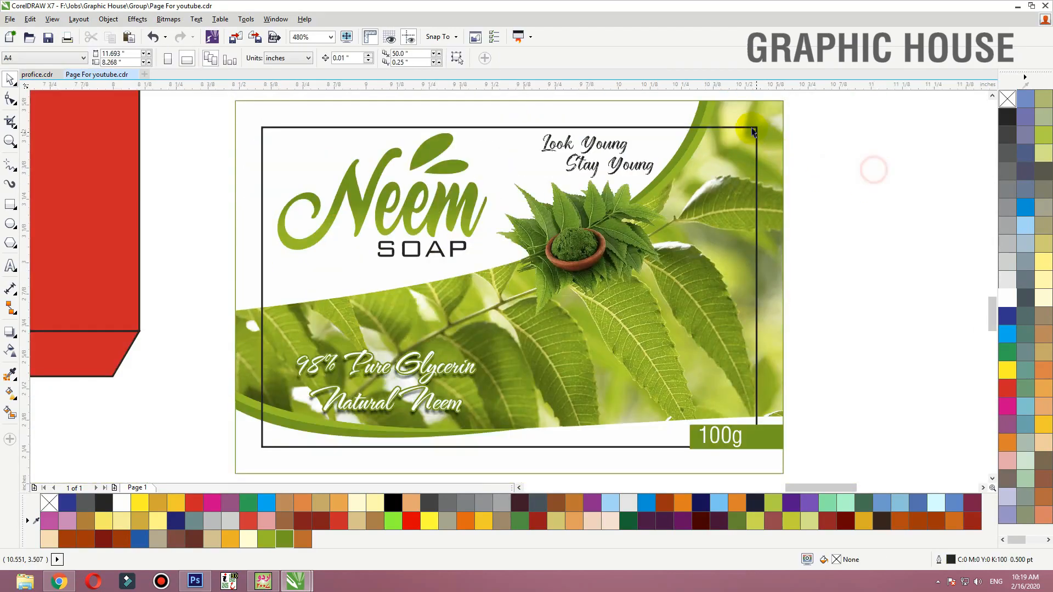
- Remove the black outline from the inner guide rectangle on the label
click(755, 128)
right_click(1013, 102)
click(882, 216)
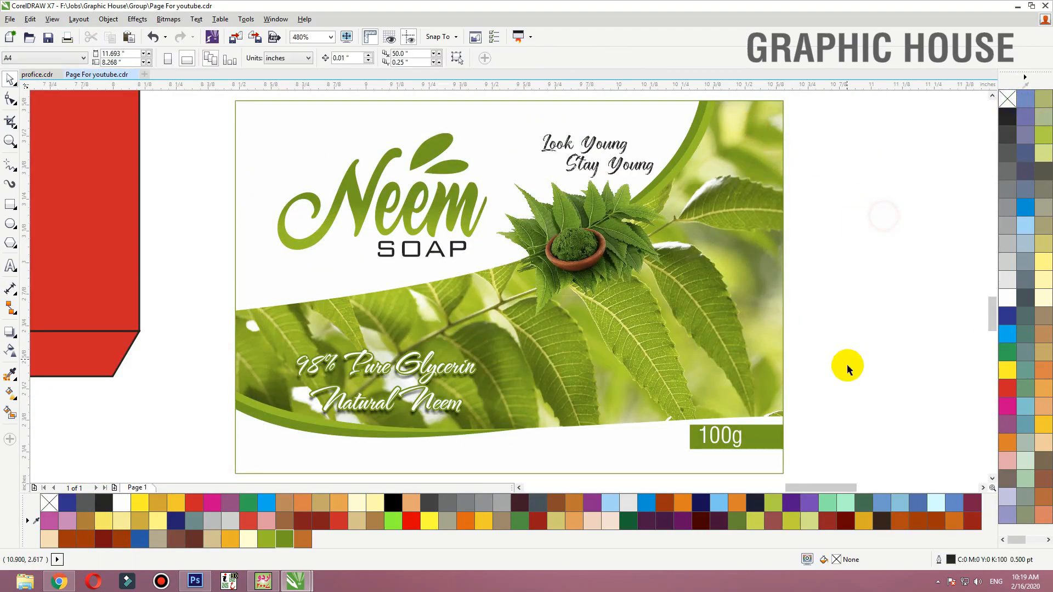
- Nudge the 100g weight label slightly down, away from the leaf photo
drag(624, 466, 624, 466)
key(Down)
key(Down)
click(854, 300)
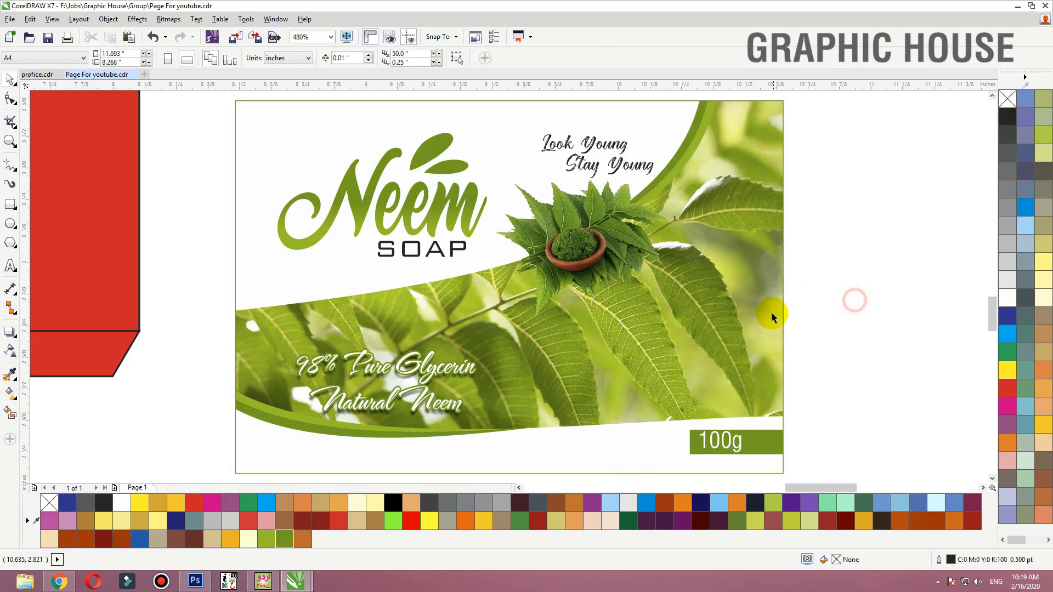
- Nudge the Neem logo with its SOAP text and the "Look Young Stay Young" slogan slightly up
click(465, 225)
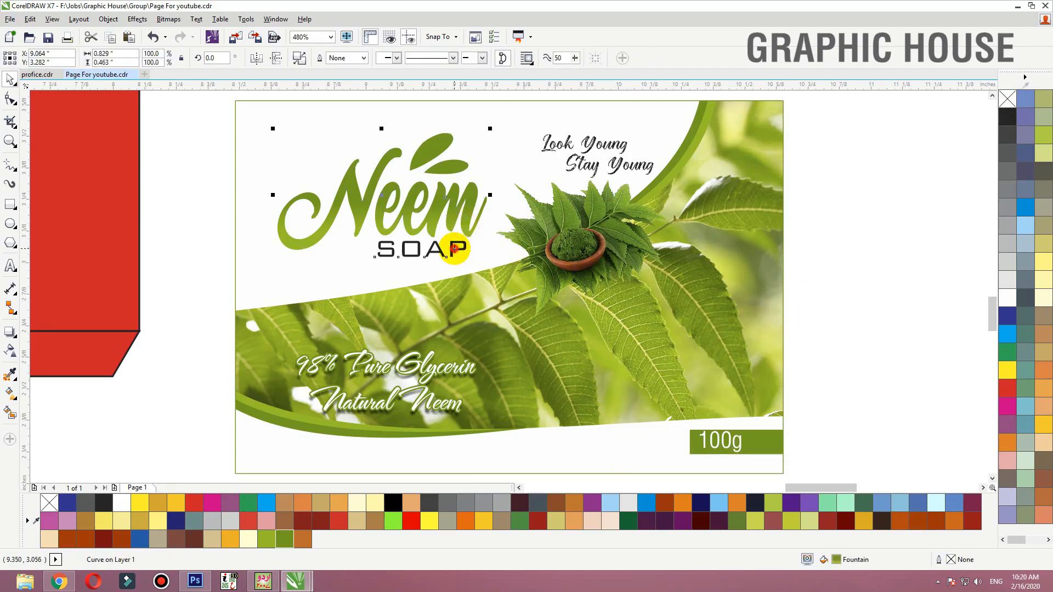
click(619, 159)
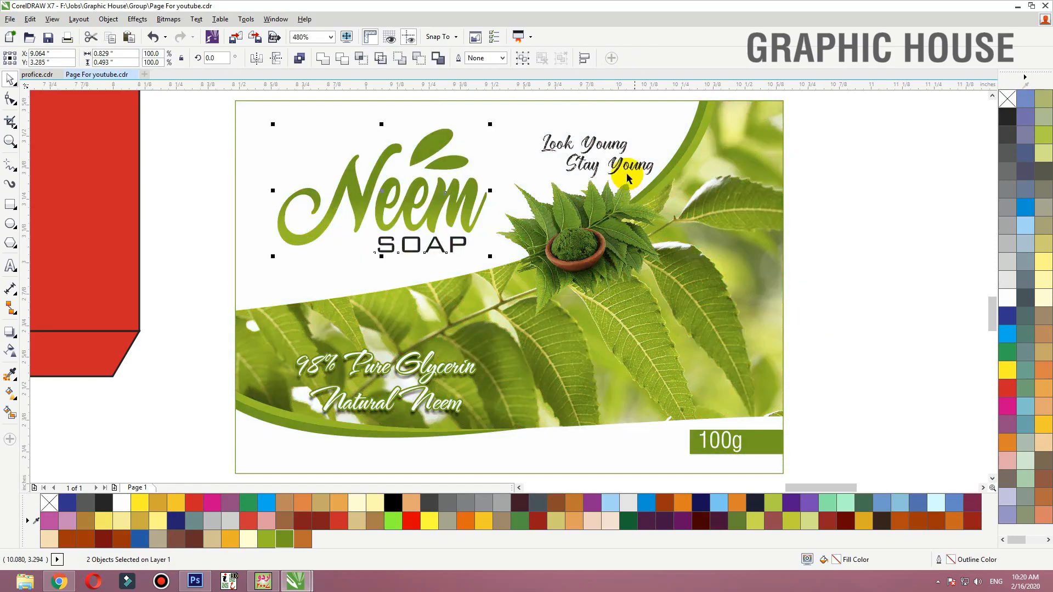
click(614, 147)
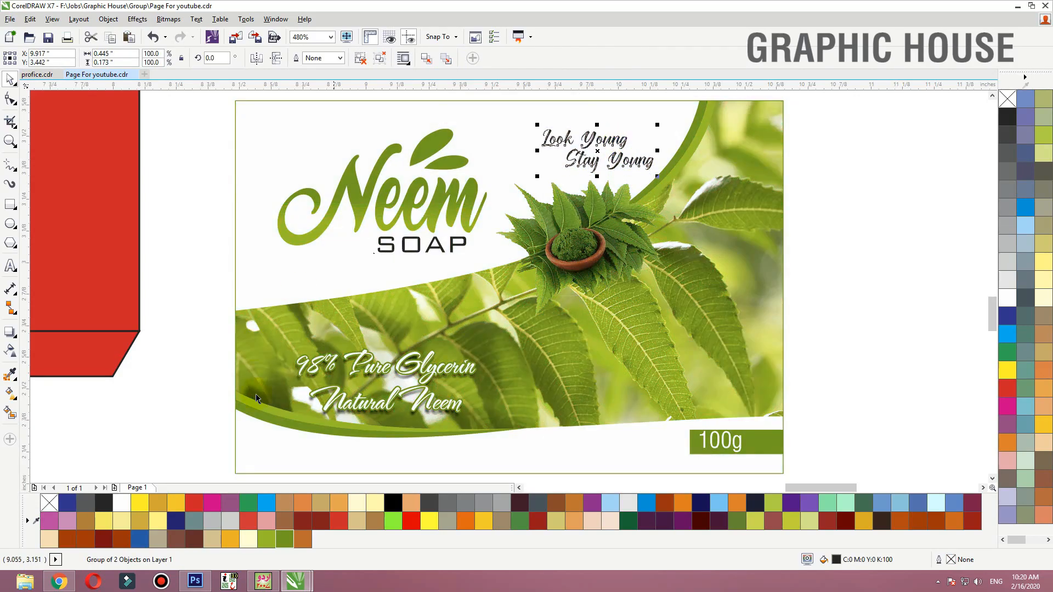
- Recolor the "Look Young Stay Young" slogan light green, R138 G189 B6
click(285, 540)
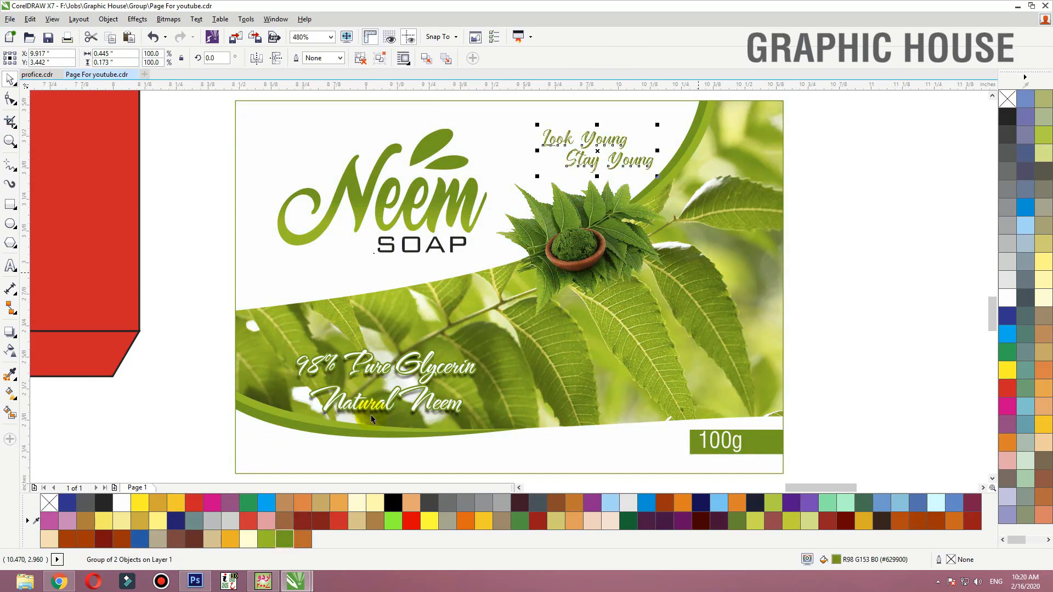
click(255, 541)
click(267, 541)
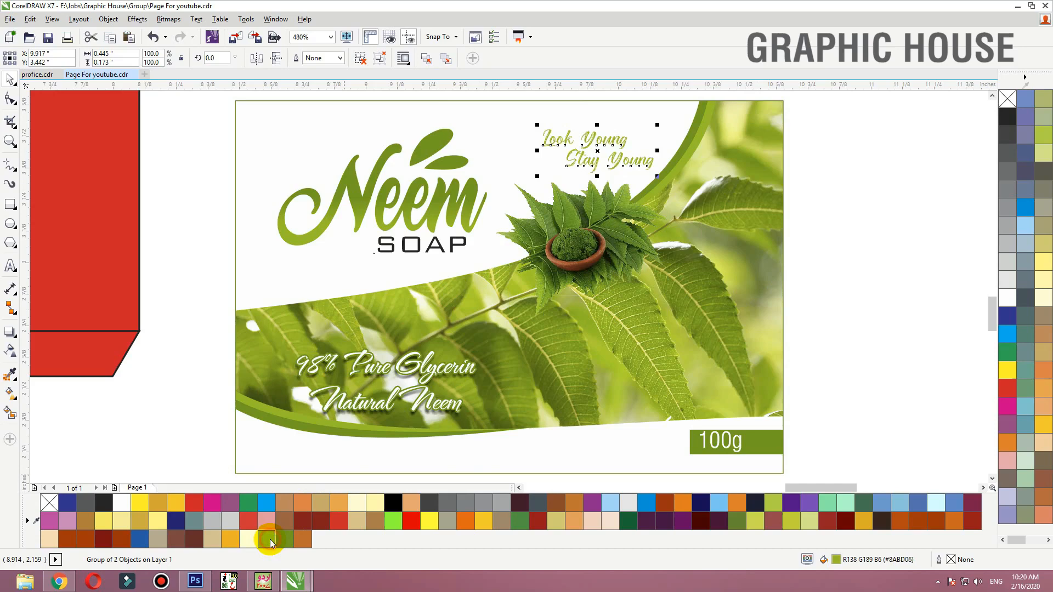
click(800, 219)
- Group the label's ten objects and place a copy of the group over the upper large panel of the red box dieline
scroll(789, 211, down, 5)
click(655, 260)
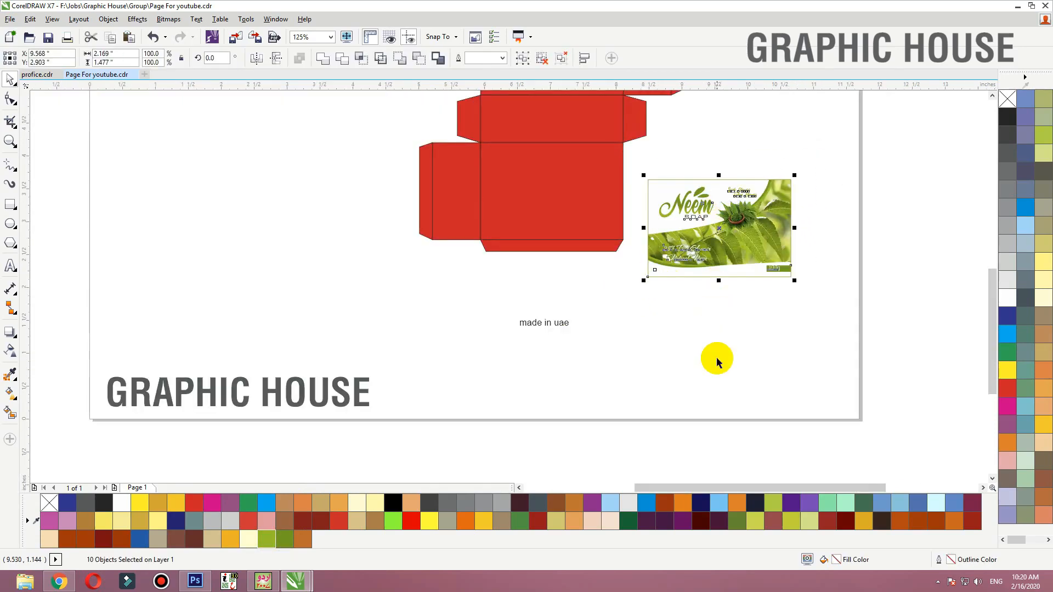
scroll(519, 214, down, 3)
scroll(538, 177, up, 4)
scroll(444, 232, down, 3)
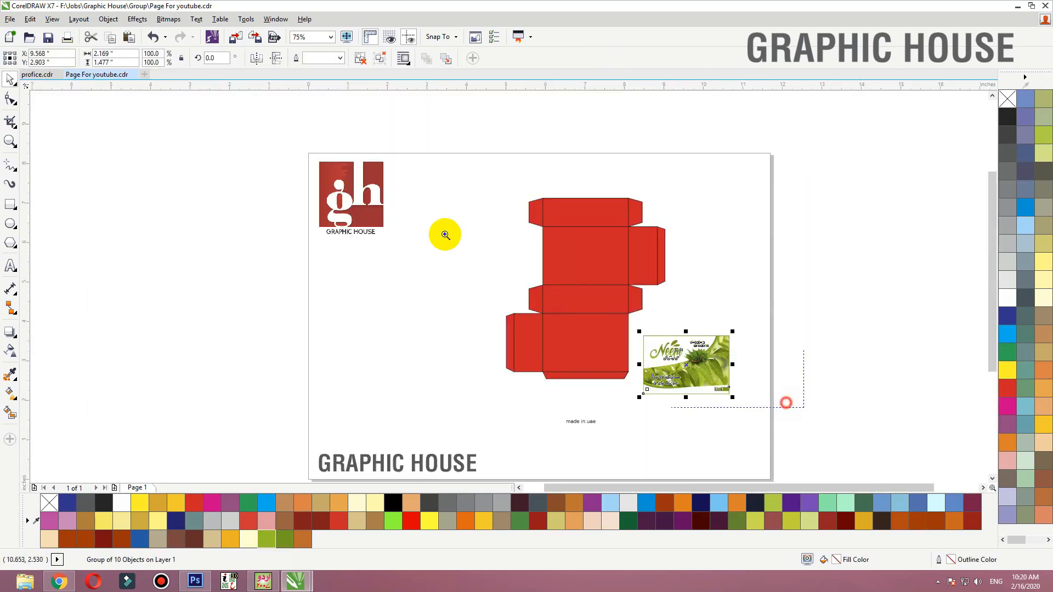
scroll(582, 338, up, 3)
drag(428, 172, 429, 192)
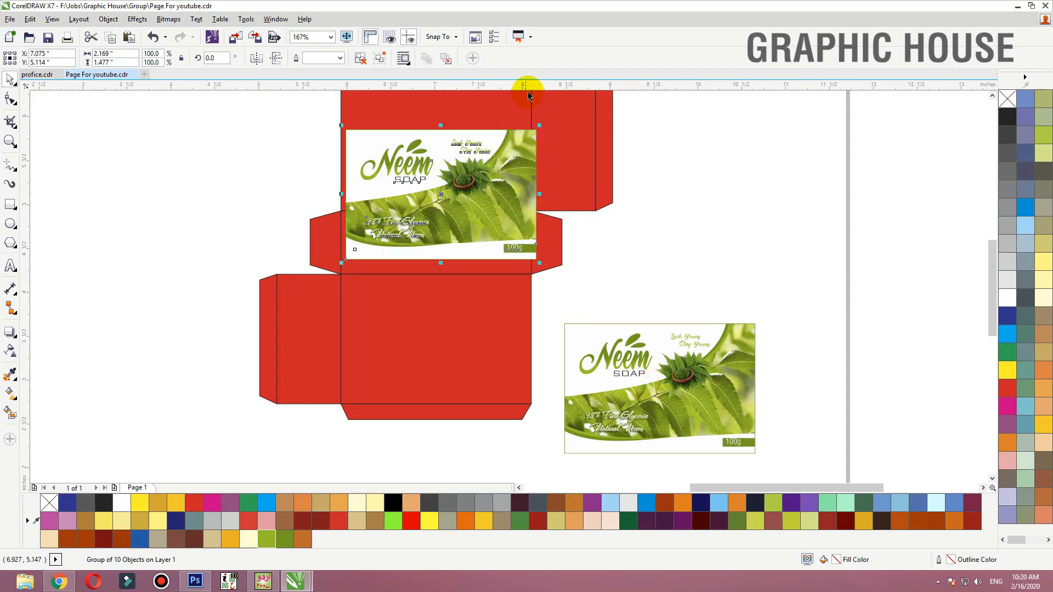
- Center the label copy horizontally and vertically on the upper large panel of the box
shift+click(520, 101)
key(c)
key(e)
click(677, 216)
- Mirror a copy of the placed label upward over the side panel above it, and flip that copy horizontally
key(F3)
key(F2)
drag(637, 229, 355, 127)
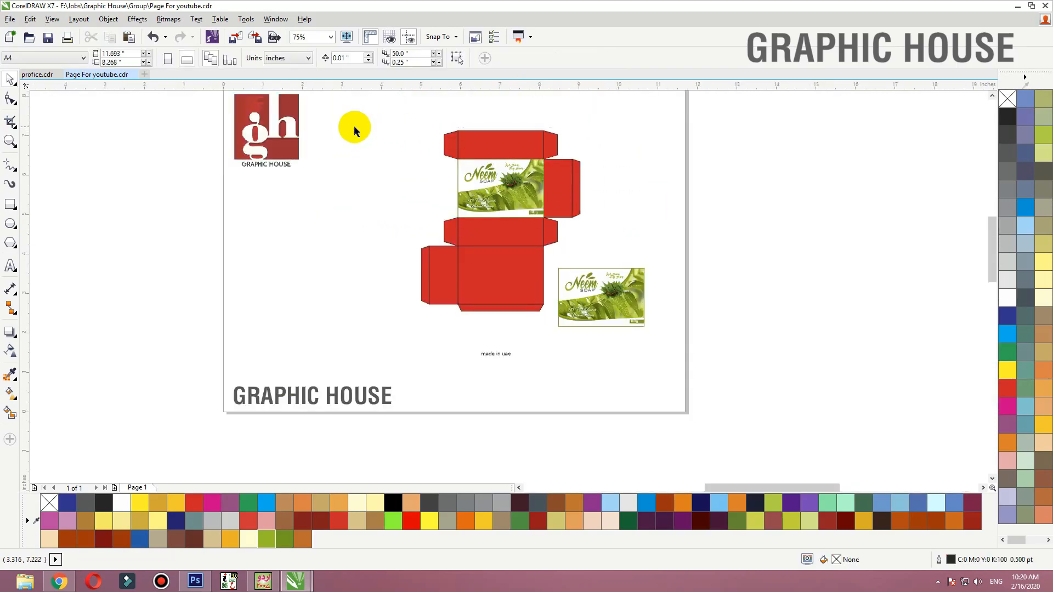
click(544, 311)
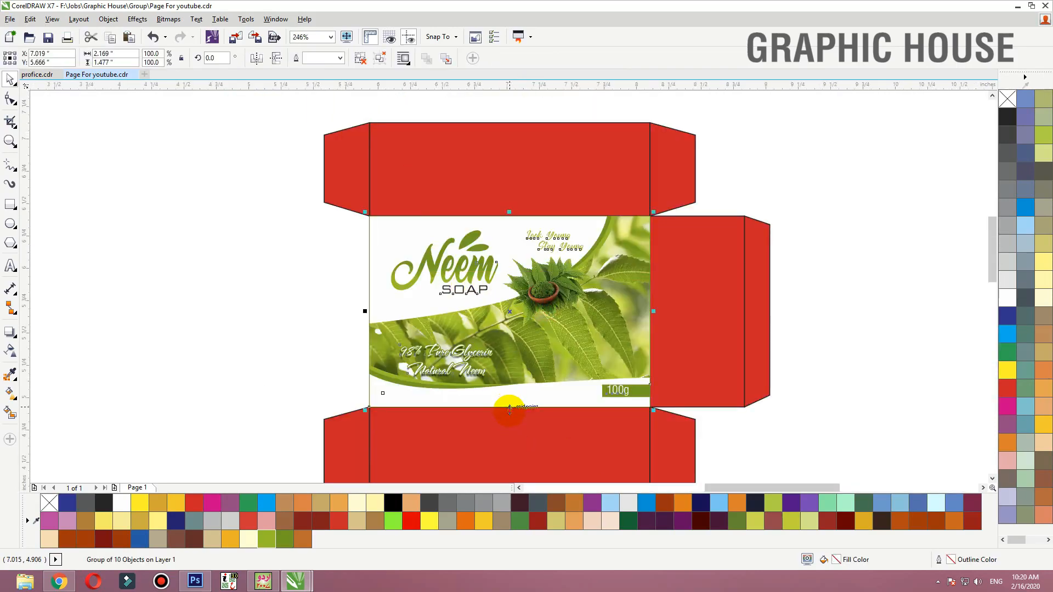
drag(509, 409, 507, 164)
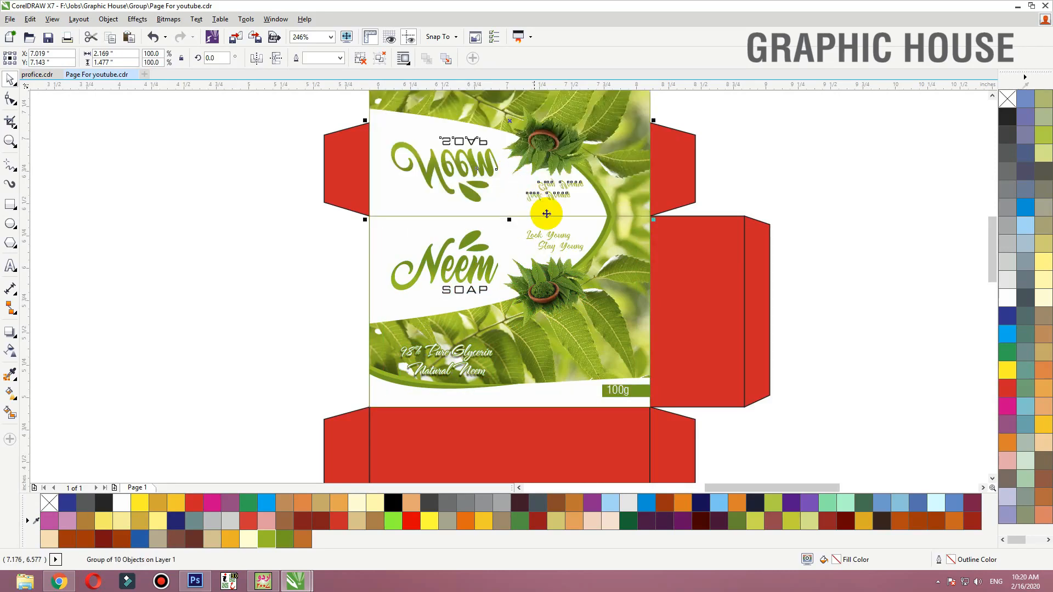
key(shift+F2)
scroll(563, 236, down, 1)
click(257, 62)
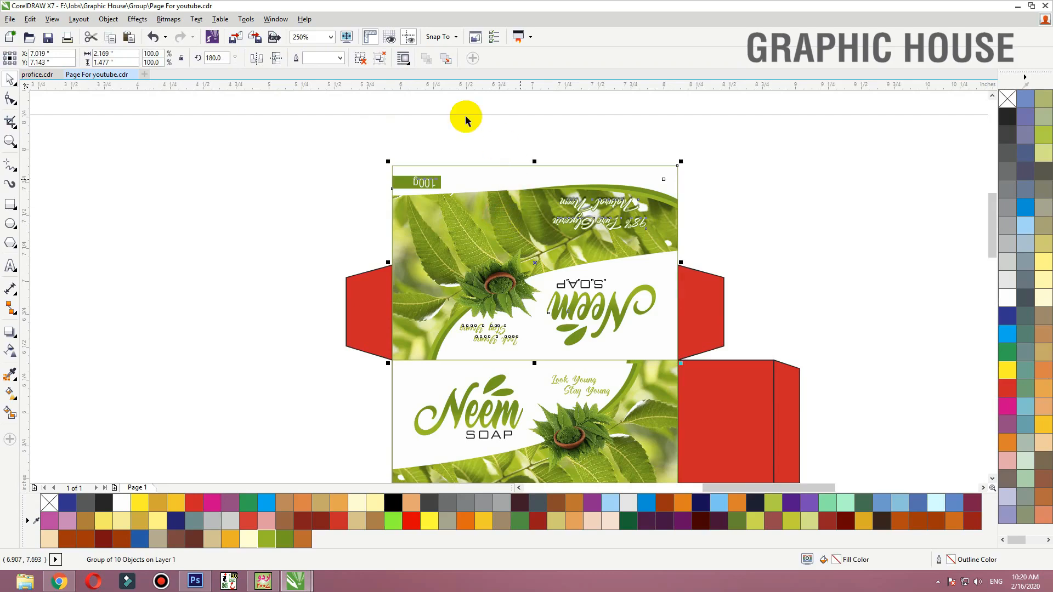
- Ungroup the flipped label copy and shorten its leaf photo frame to the side panel's height, about 0.72 inches
click(361, 58)
click(290, 121)
drag(539, 194, 449, 166)
key(ctrl+z)
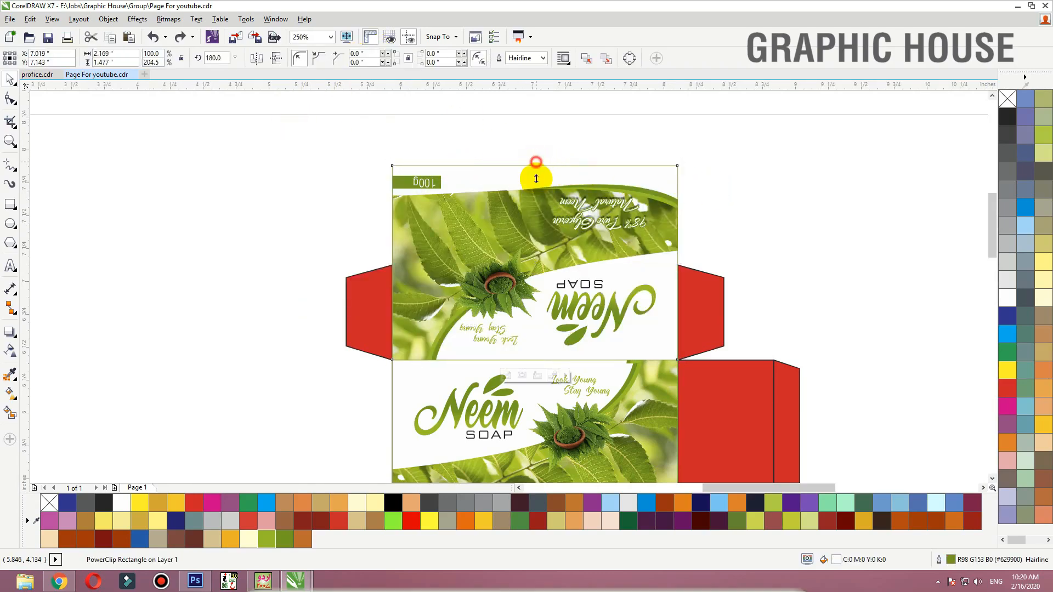
drag(535, 162, 535, 300)
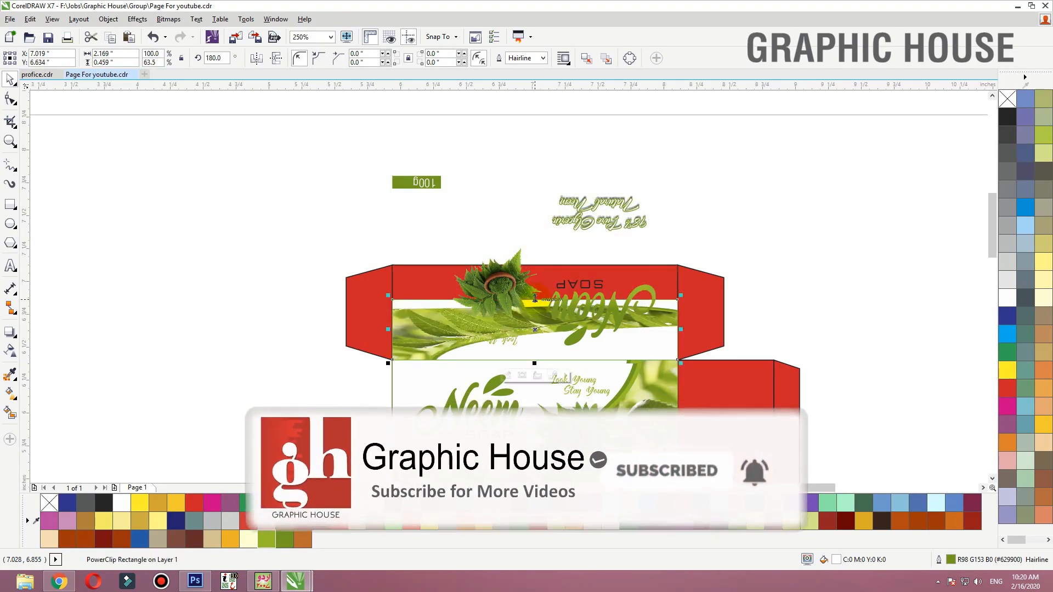
drag(535, 300, 547, 269)
drag(548, 269, 515, 132)
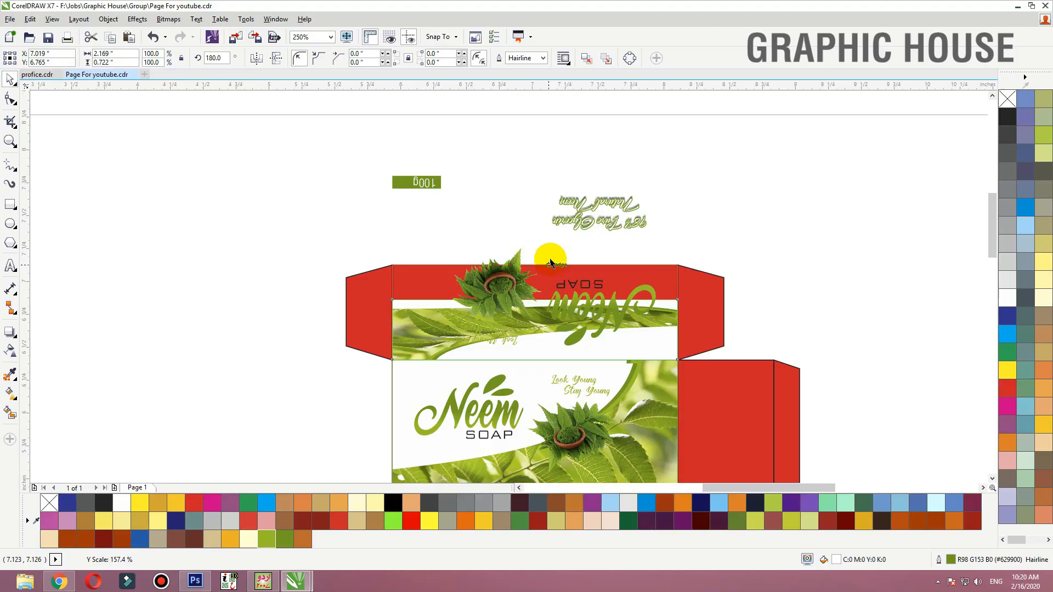
- Delete the leaf-and-bowl cutout from the flipped side panel artwork
click(526, 214)
key(Delete)
click(500, 283)
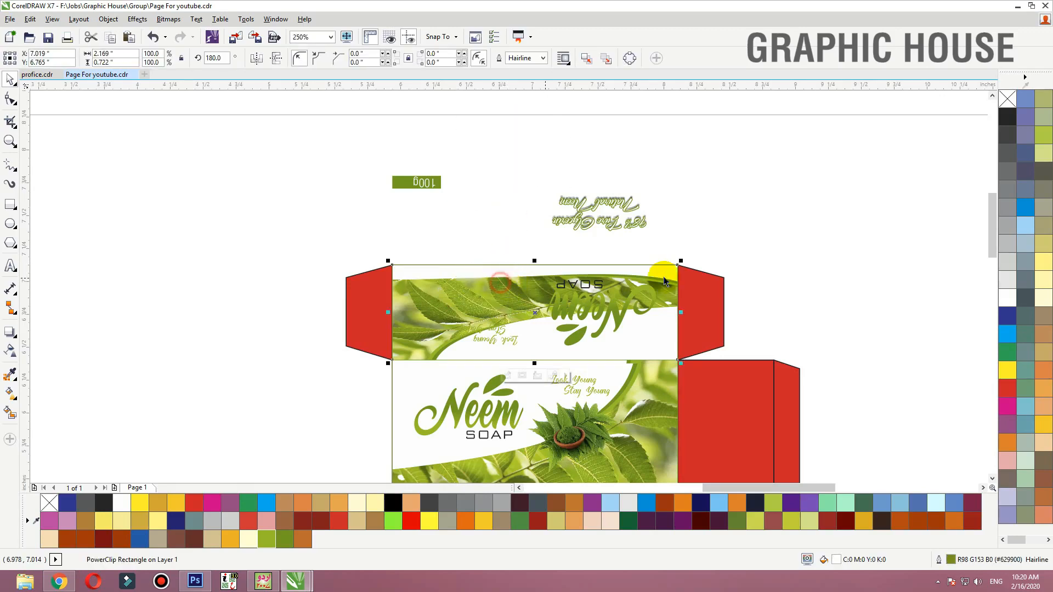
- Copy the side panel's frame, logo and slogan to the empty area beside the box and rotate the copy 180° upright
mouse_move(694, 245)
mouse_down()
mouse_move(665, 272)
mouse_move(382, 369)
mouse_up()
mouse_move(481, 321)
mouse_down()
mouse_move(763, 222)
mouse_move(820, 188)
mouse_up()
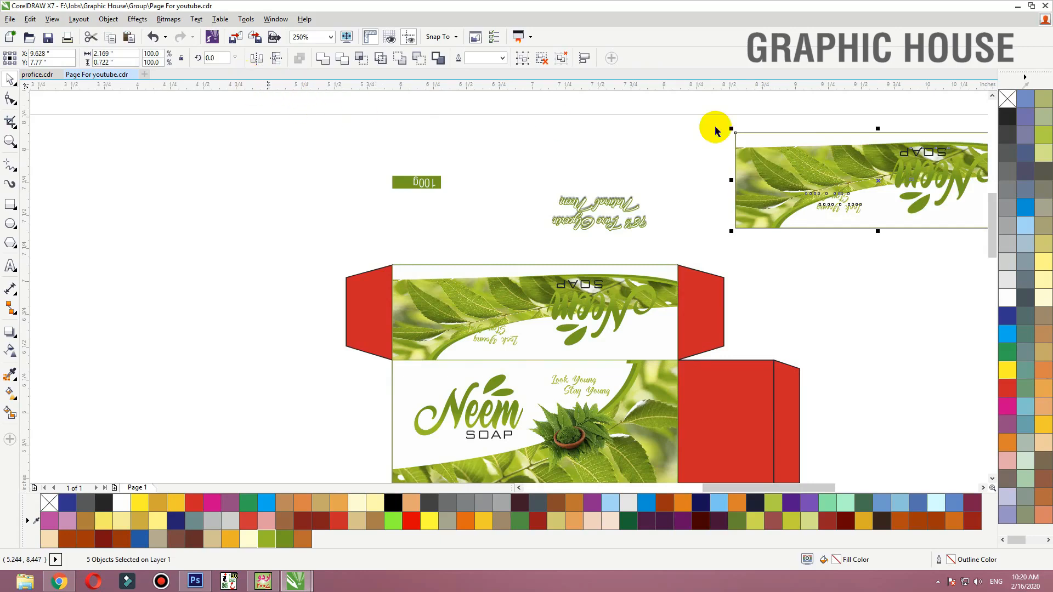
scroll(724, 140, down, 2)
click(732, 148)
drag(738, 134, 882, 209)
key(shift+F2)
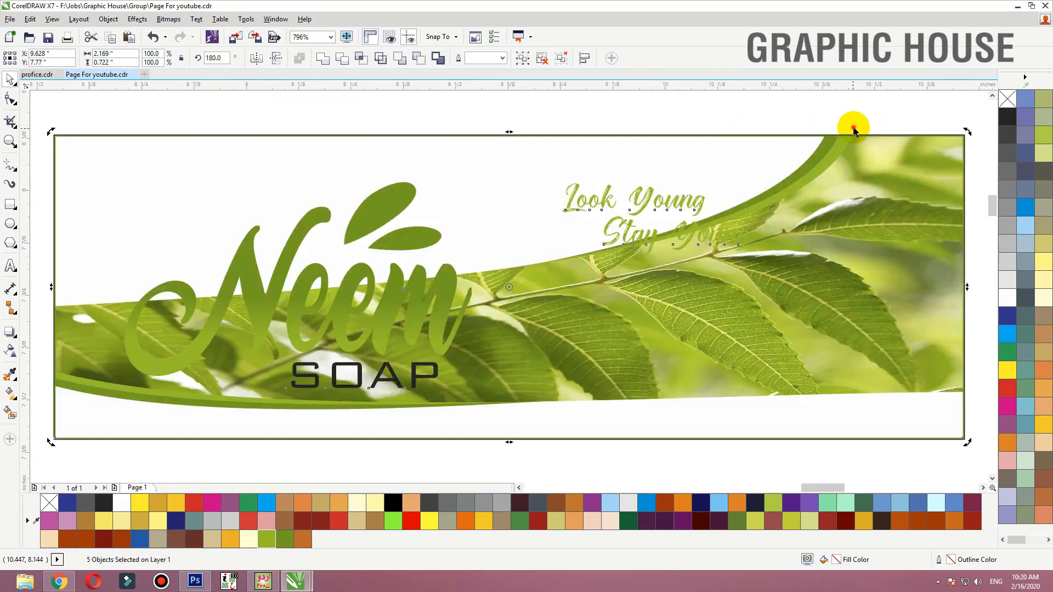
- Edit the panel copy's PowerClip contents, narrowing the leaf photo to about 53% of its width and rotating it about 23°
click(852, 126)
scroll(674, 254, down, 2)
scroll(630, 353, up, 1)
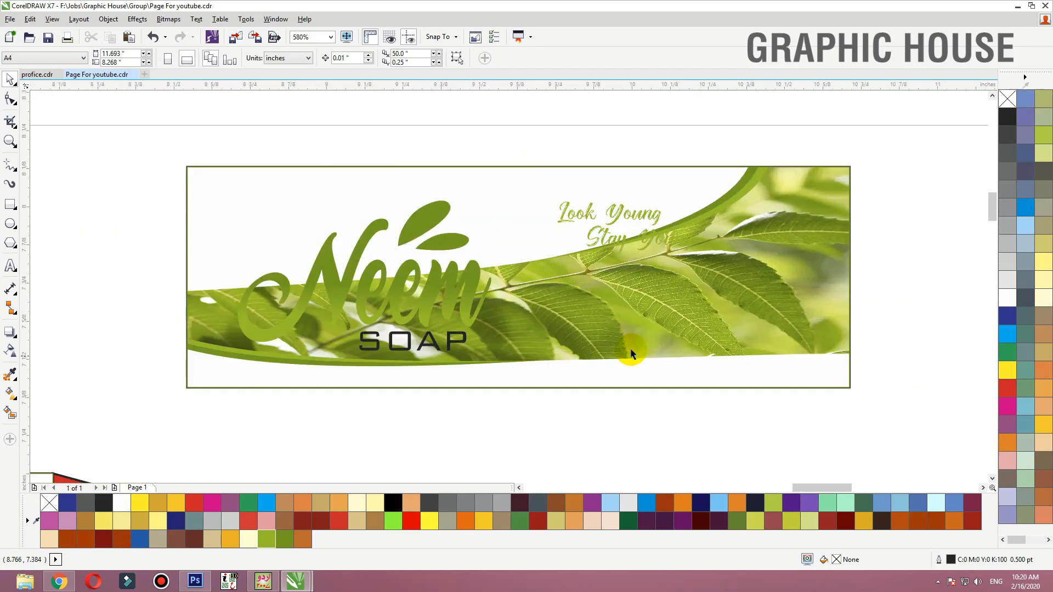
click(630, 352)
ctrl+click(571, 330)
scroll(839, 241, down, 1)
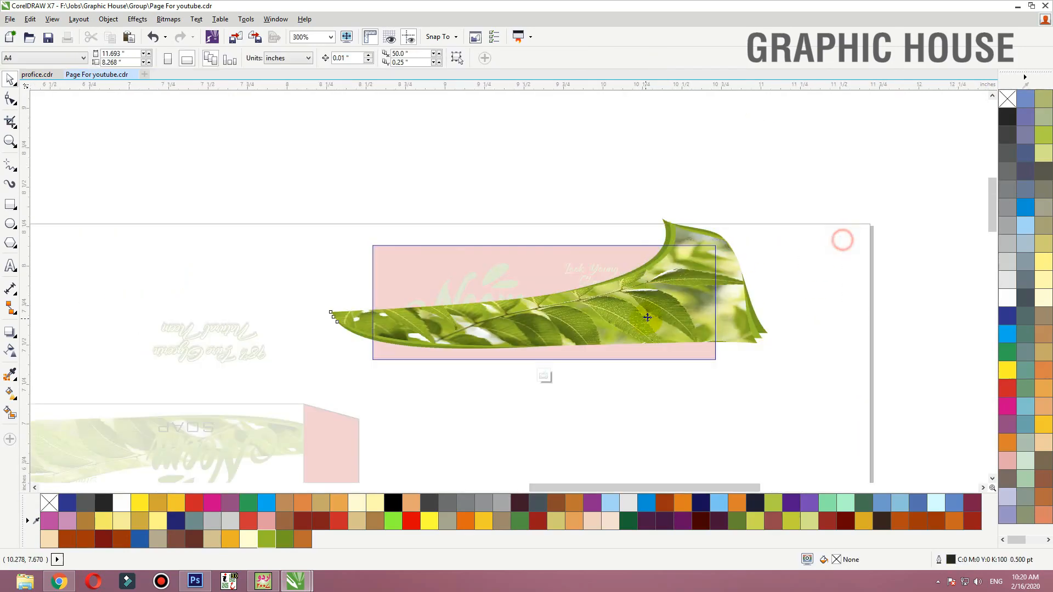
click(325, 282)
drag(325, 282, 532, 283)
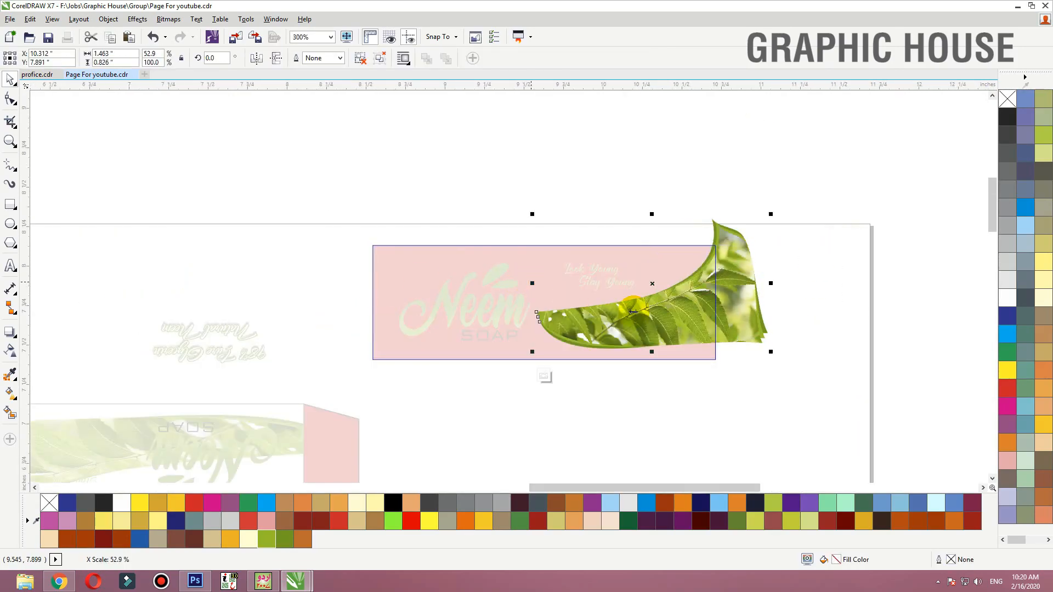
drag(531, 353, 561, 406)
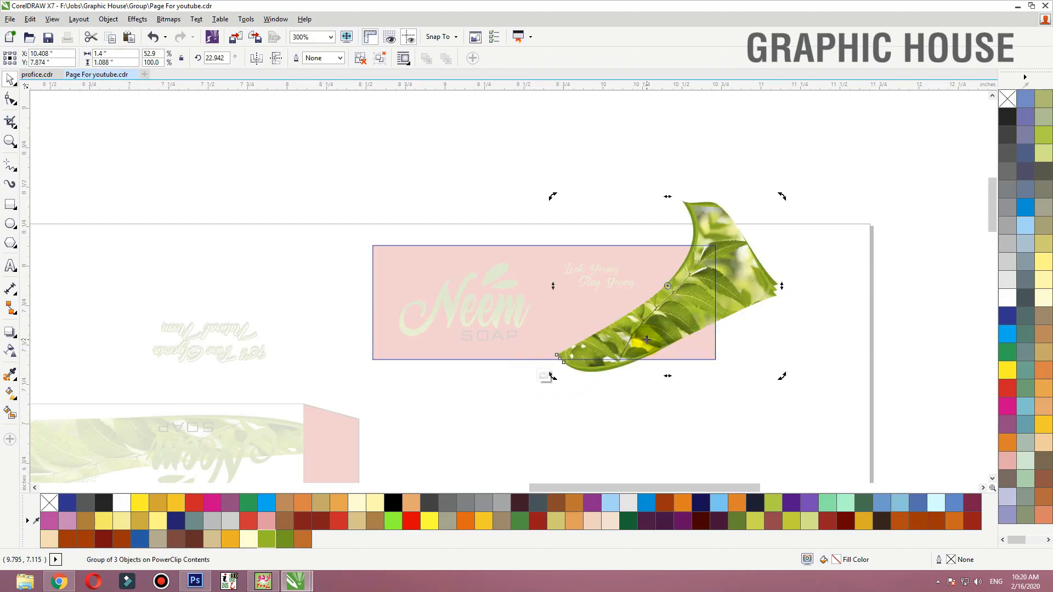
- Reposition and enlarge the rotated leaf photo to fill the frame's lower-right area and finish editing the frame contents
drag(615, 344, 578, 353)
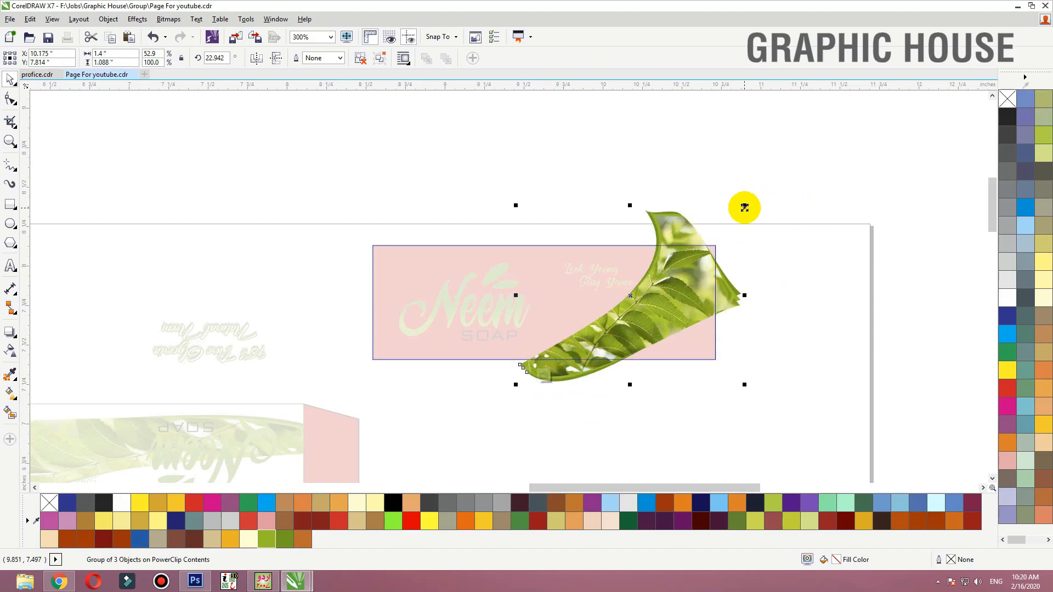
drag(744, 208, 340, 389)
ctrl+click(818, 190)
key(F2)
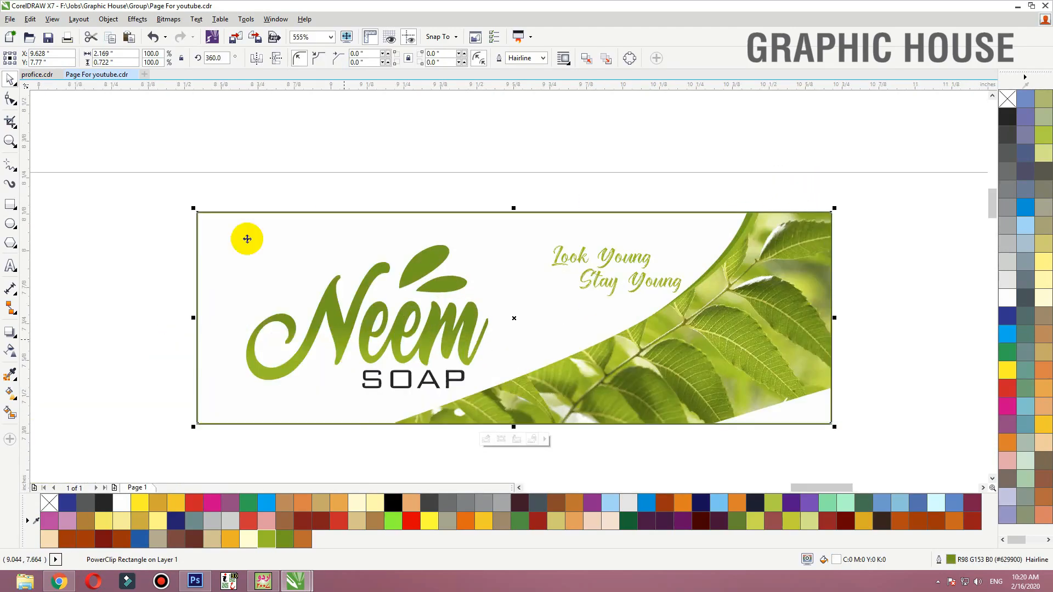
- Raise the Neem Soap logo slightly on the upright panel copy and delete the Look Young Stay Young slogan
drag(202, 190, 496, 438)
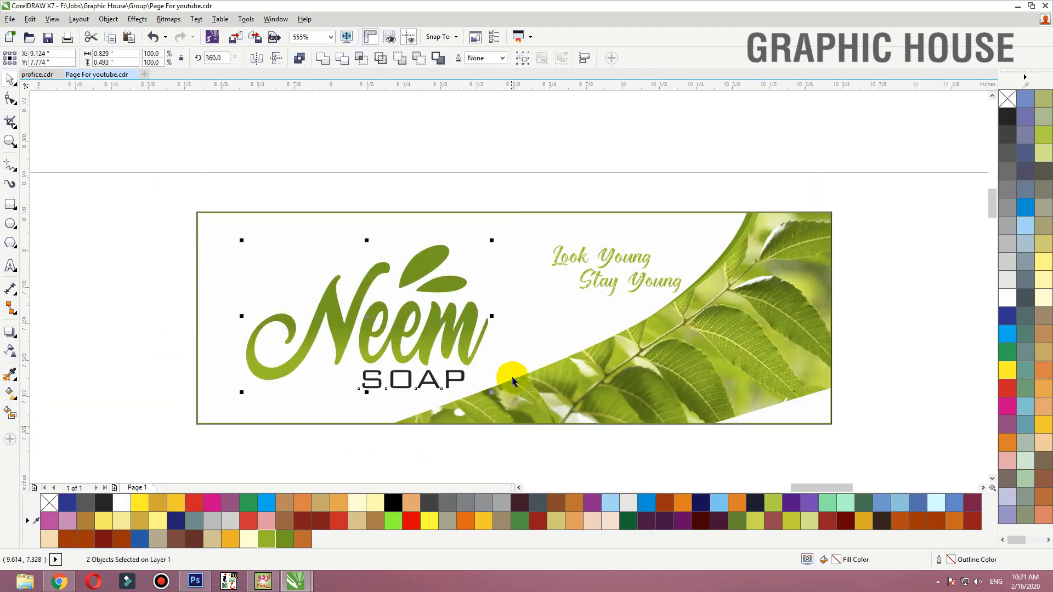
click(577, 203)
drag(468, 315, 468, 304)
click(607, 295)
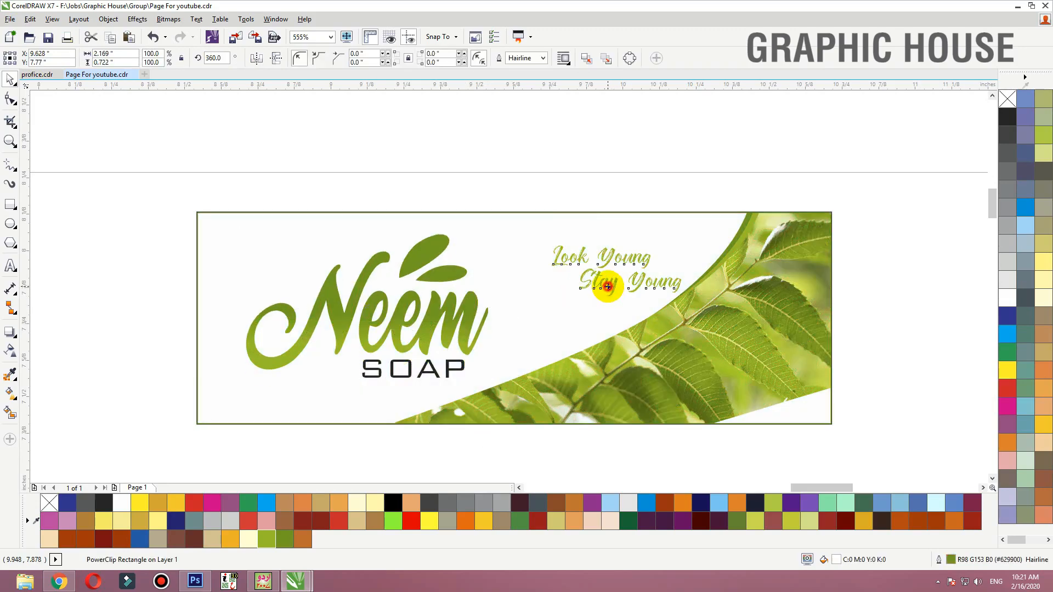
key(Delete)
- Delete the old flipped artwork from the side panel above the front label, plus the stray 100g and glycerin texts above it
scroll(821, 157, down, 2)
click(328, 362)
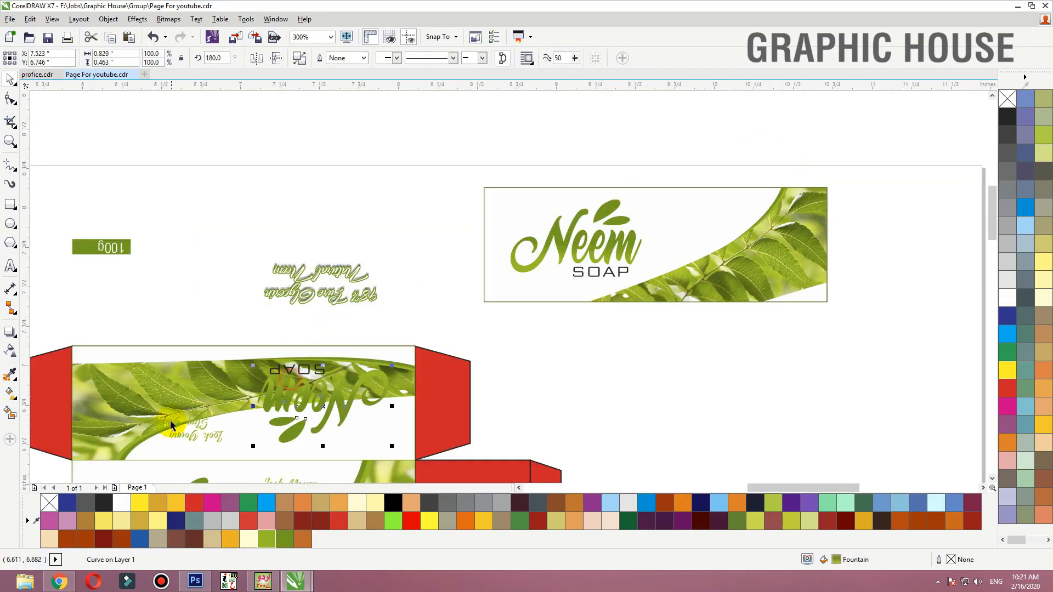
scroll(321, 202, down, 2)
click(331, 293)
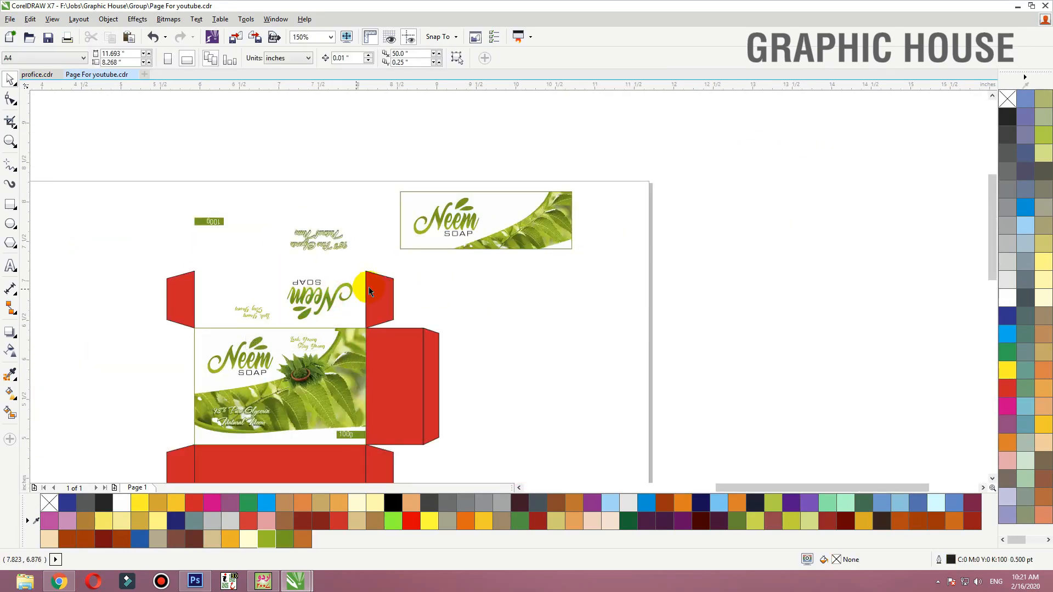
key(Delete)
drag(228, 256, 160, 206)
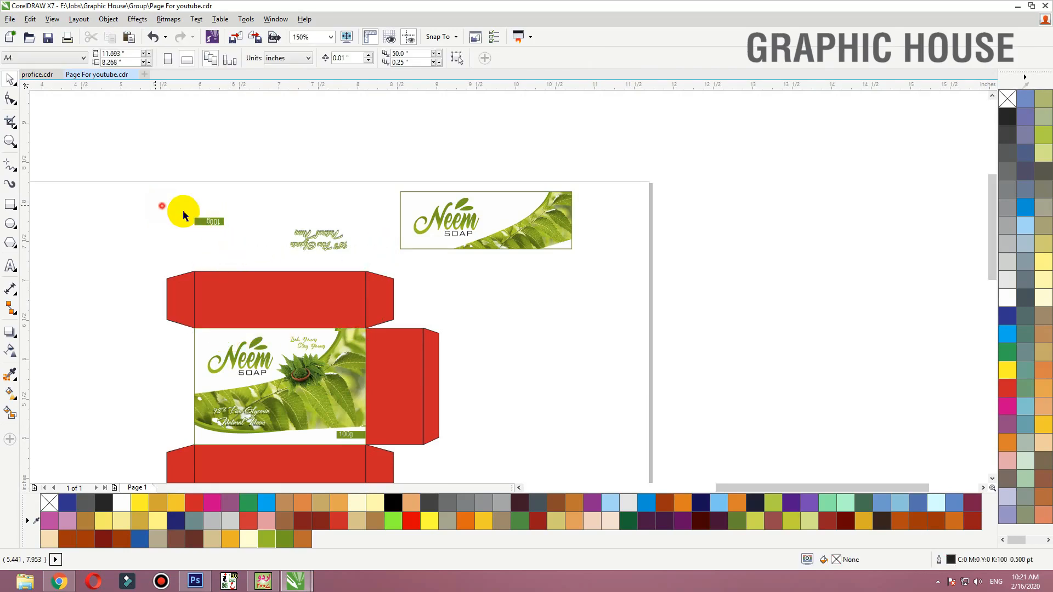
key(Delete)
drag(245, 203, 358, 252)
key(Delete)
- Copy the leaf-and-bowl cutout from the front label into the upright panel artwork, between the logo and the leaf photo
click(306, 373)
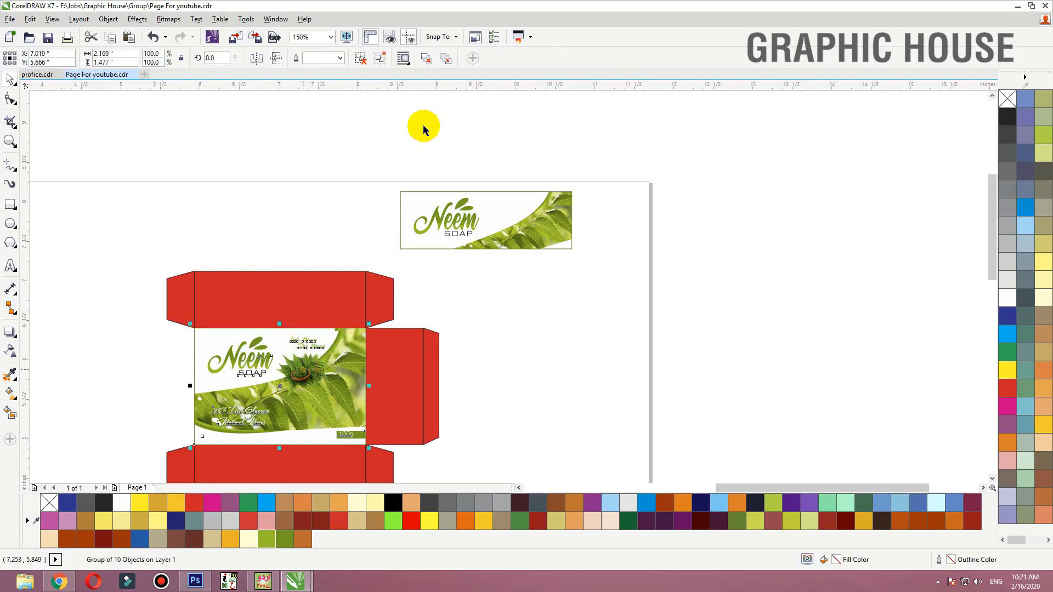
click(496, 310)
click(501, 220)
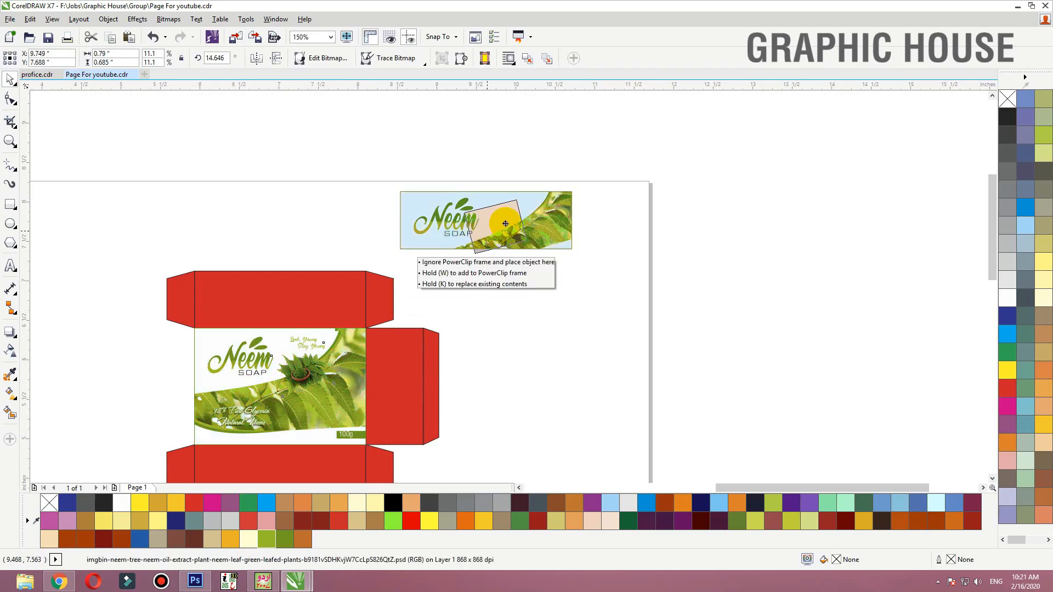
scroll(521, 214, up, 3)
drag(544, 243, 538, 236)
right_click(537, 236)
click(593, 164)
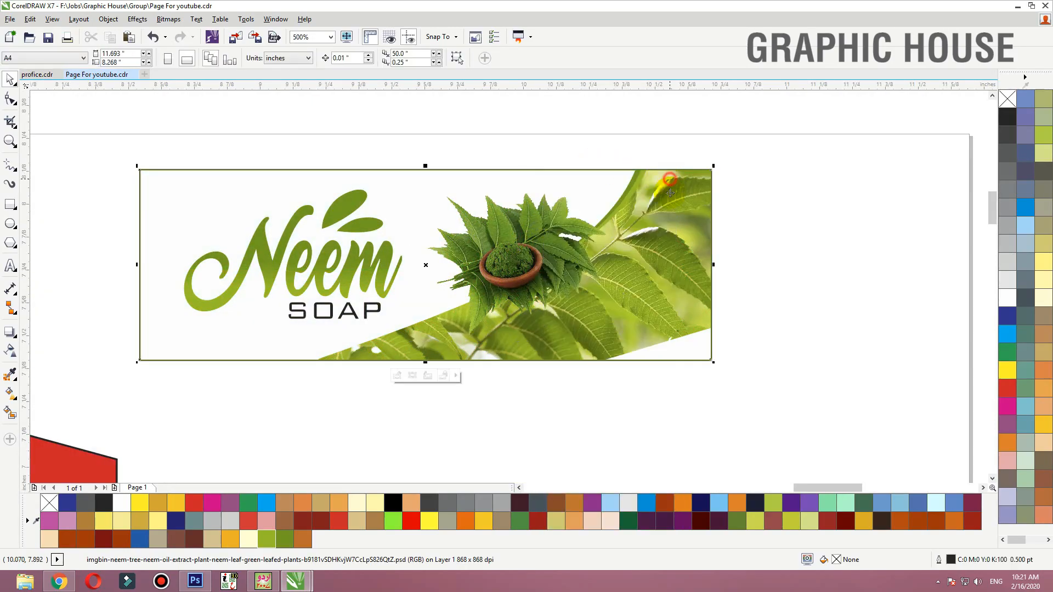
- Group the finished upright panel artwork and place a duplicate of it beside the original, above the dieline
click(670, 181)
scroll(722, 195, down, 2)
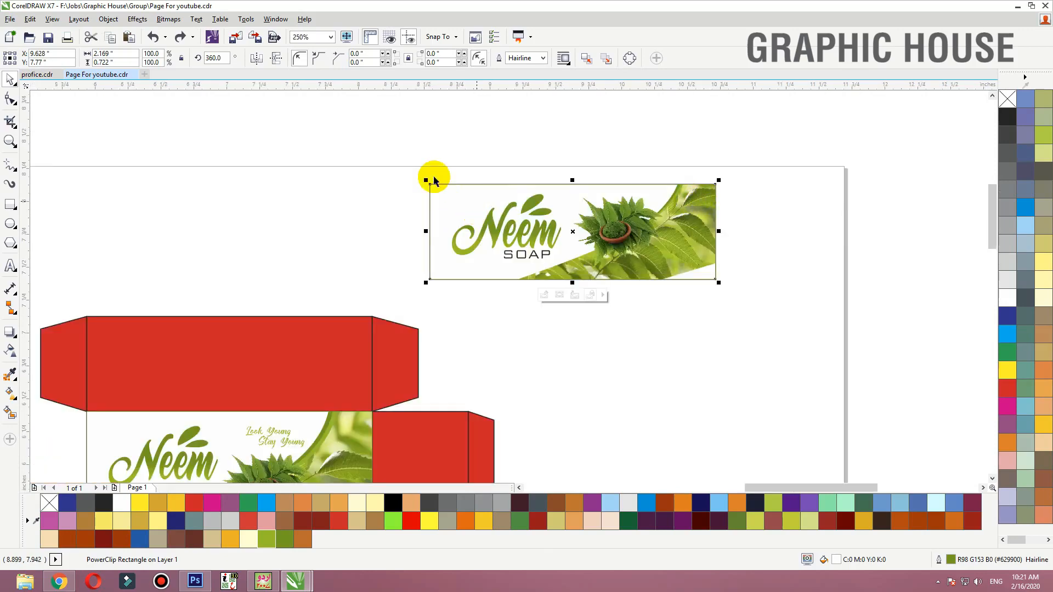
click(574, 296)
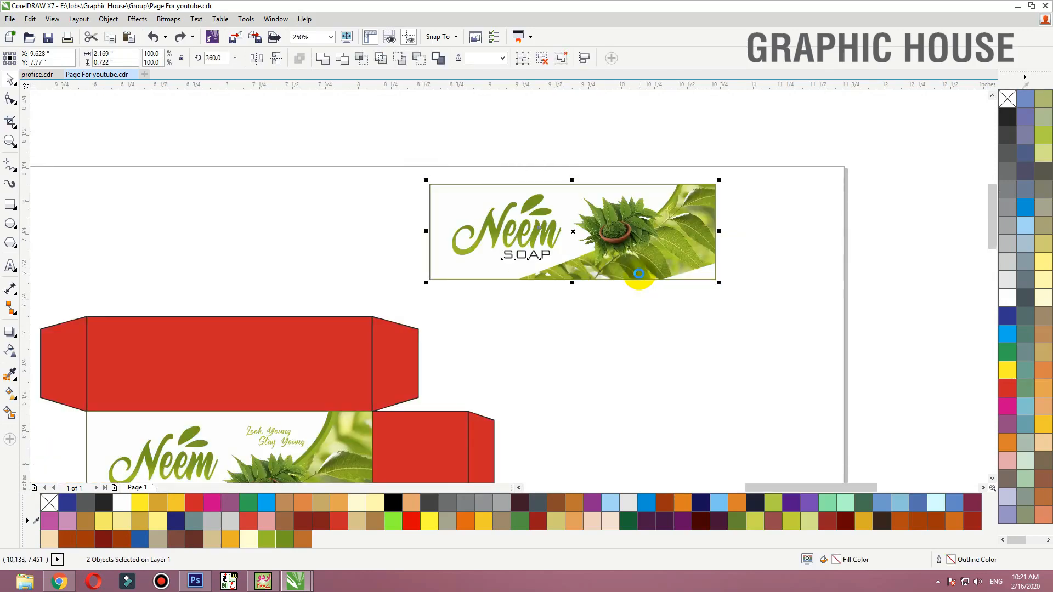
key(Delete)
drag(821, 141, 395, 291)
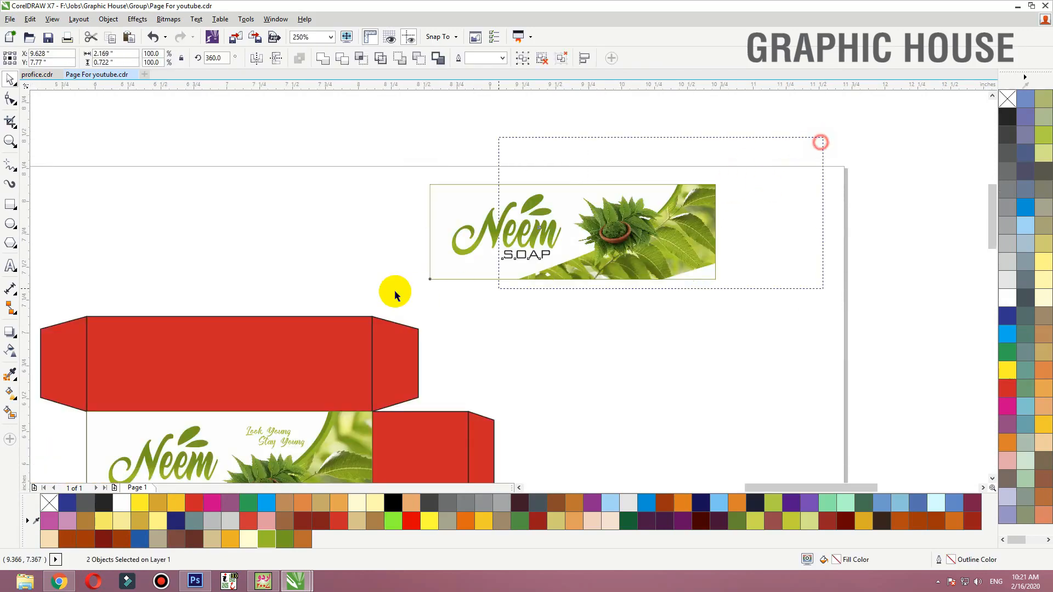
key(ctrl+g)
scroll(535, 197, down, 1)
drag(546, 215, 394, 215)
right_click(393, 214)
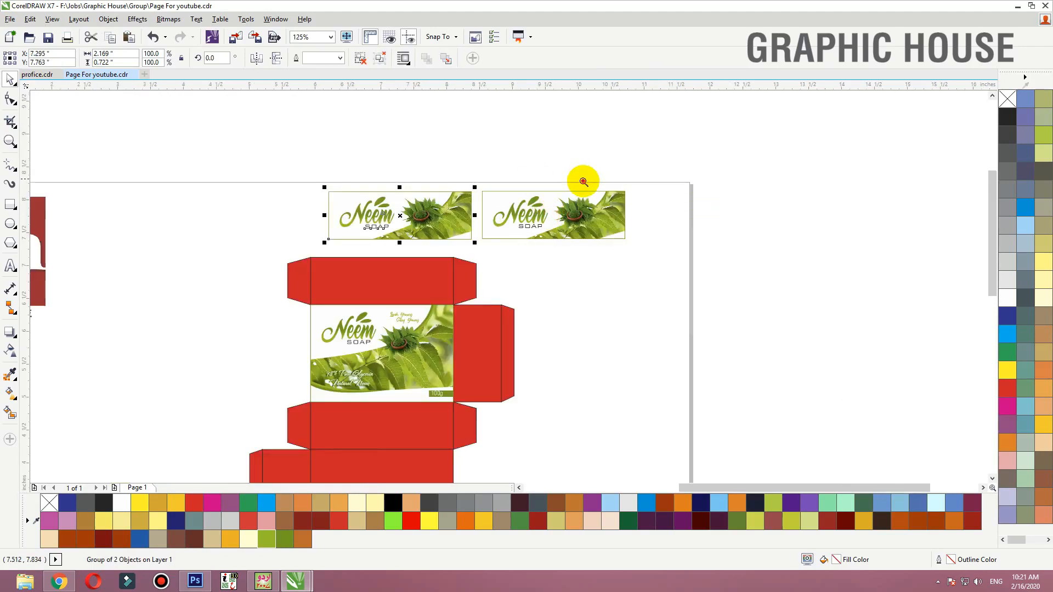
- Mirror the duplicated artwork horizontally and vertically and fit it onto the red side panel above the front label
key(z)
drag(651, 181, 261, 331)
click(256, 60)
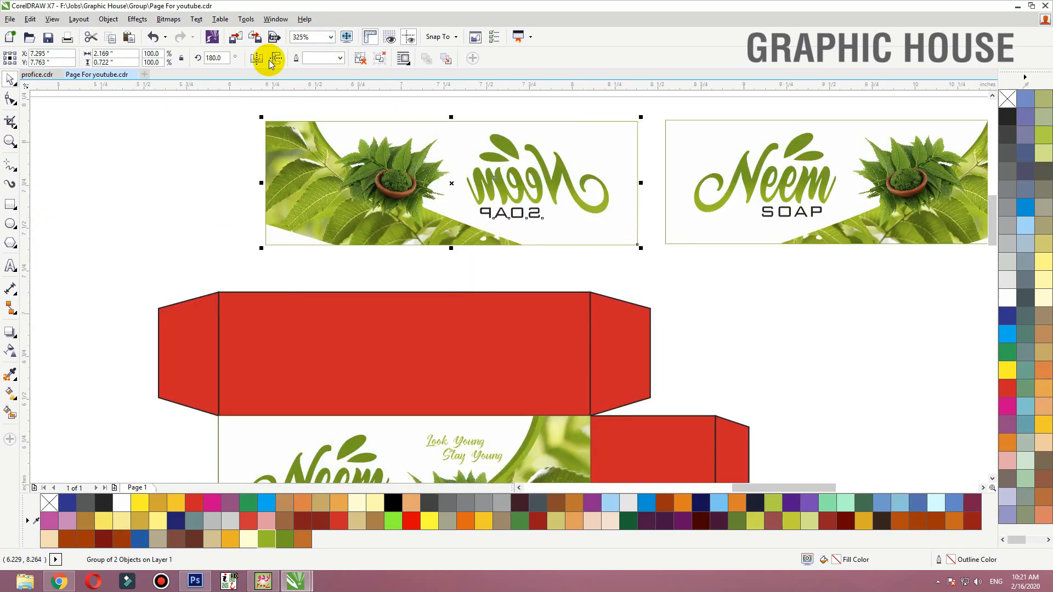
click(276, 60)
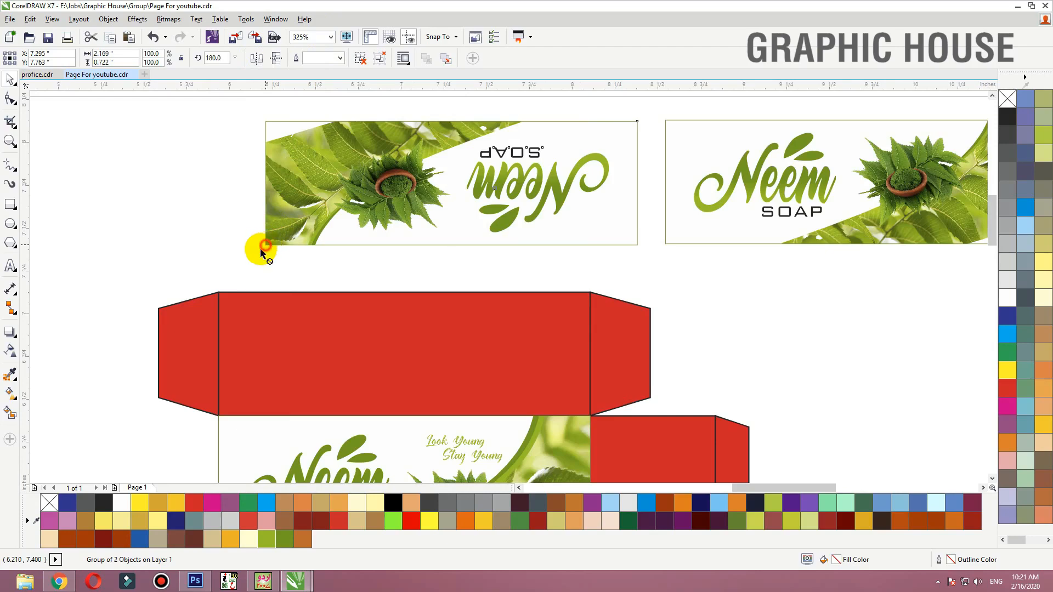
drag(262, 249, 284, 358)
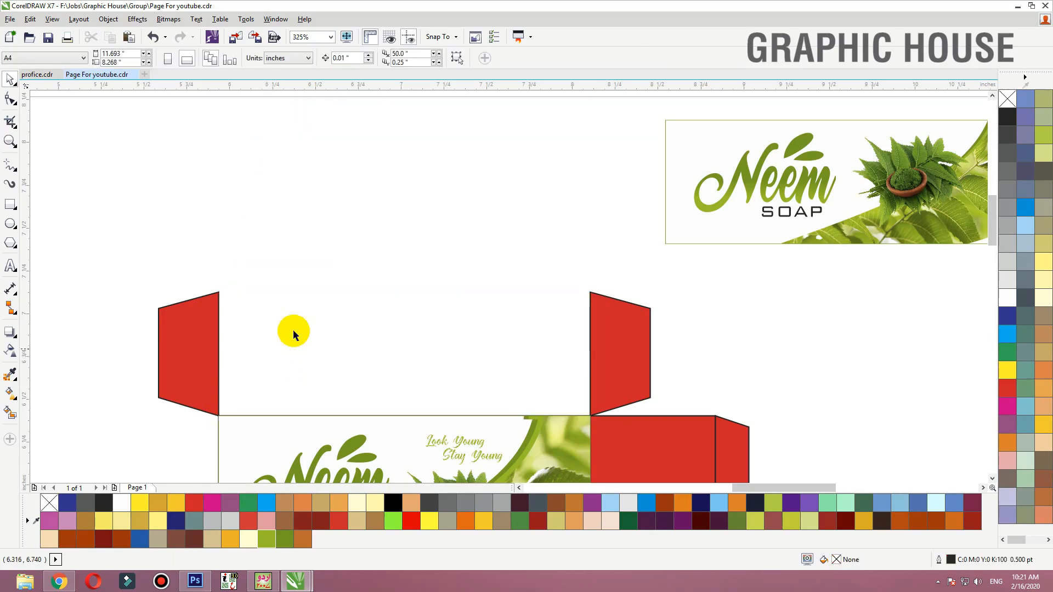
click(287, 248)
key(F3)
key(F2)
drag(143, 247, 560, 424)
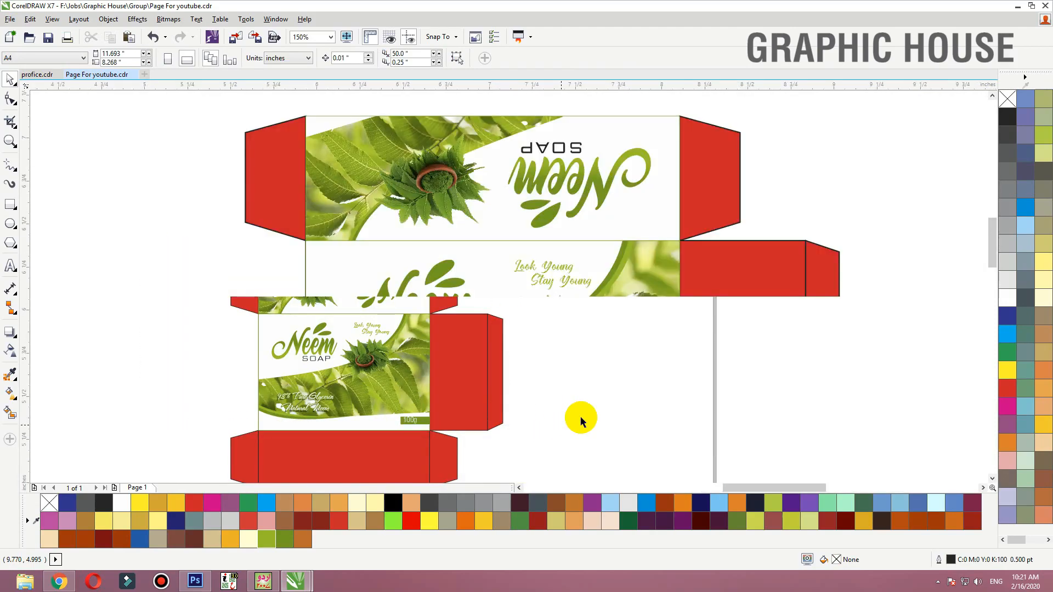
- Fill the two flaps beside the upper side panel with light green (#8ABD06) and remove their outlines
click(688, 174)
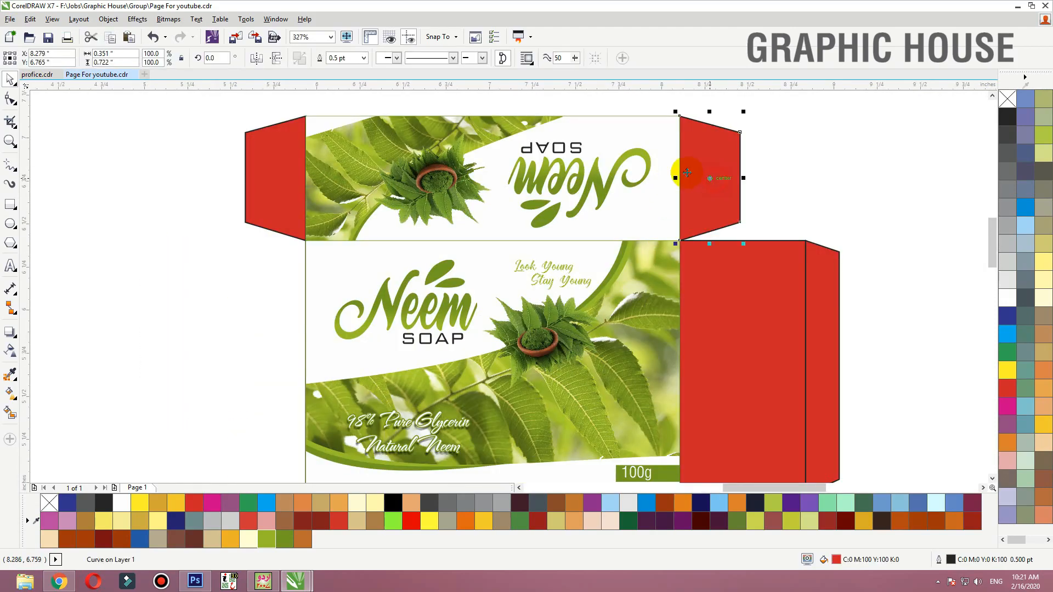
shift+click(285, 199)
click(266, 542)
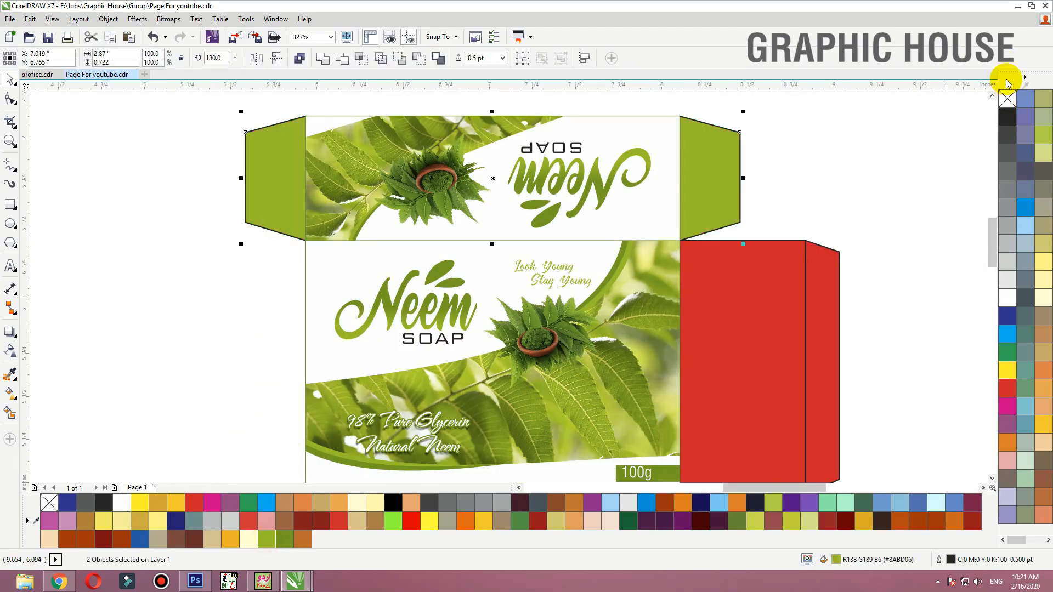
right_click(1007, 97)
click(792, 160)
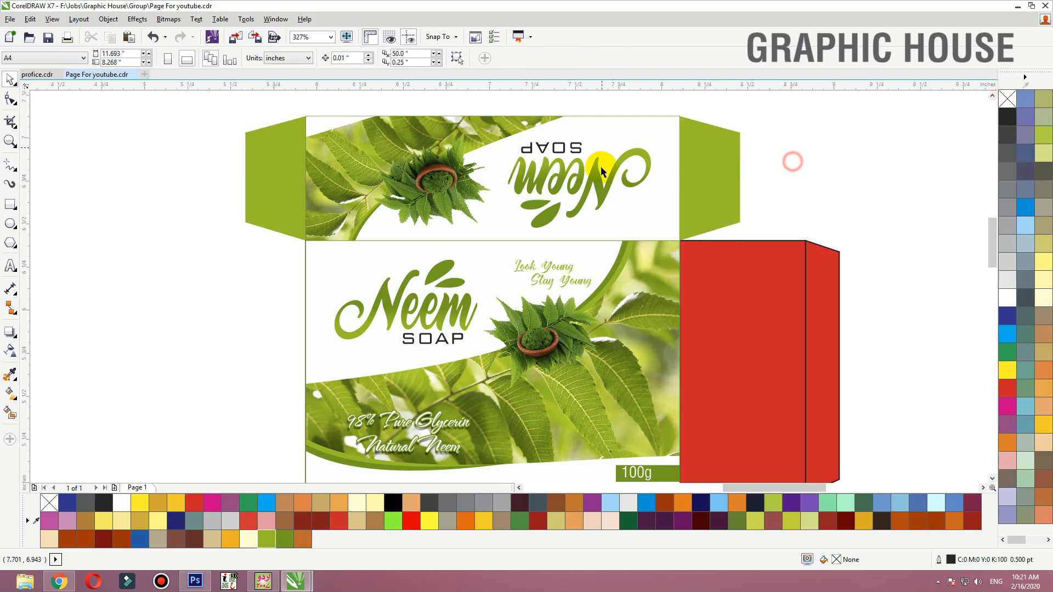
- Fill the narrow flap at the outer edge of the front label's red end panel with the same light green
scroll(762, 202, down, 4)
click(722, 252)
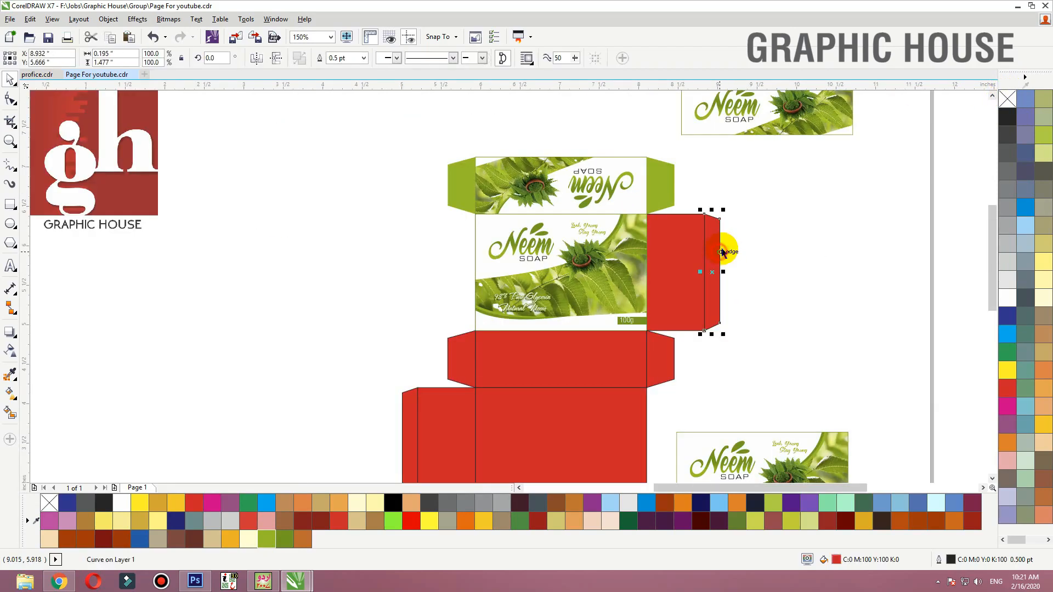
click(267, 542)
click(890, 202)
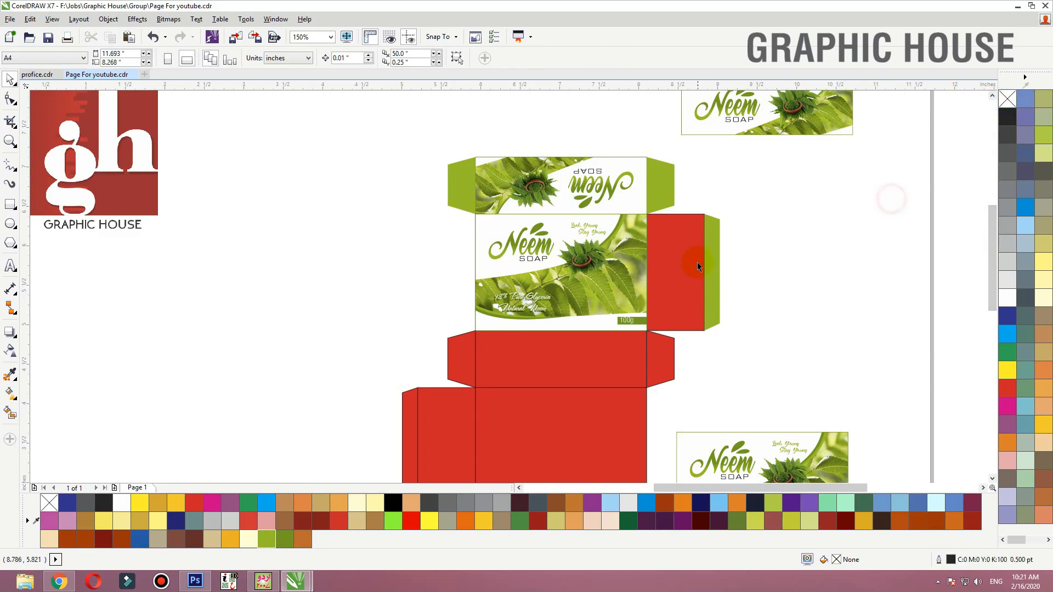
- Copy the red end panel to the empty area beside the dieline and rotate the copy 90° to horizontal
drag(680, 270, 733, 239)
key(ctrl+z)
click(801, 232)
drag(682, 277, 796, 257)
drag(831, 209, 860, 302)
click(862, 203)
- Place the grouped side panel artwork directly above the rotated red panel copy
mouse_move(802, 140)
mouse_down()
mouse_move(827, 202)
mouse_move(864, 236)
mouse_up()
key(F2)
drag(673, 168, 960, 319)
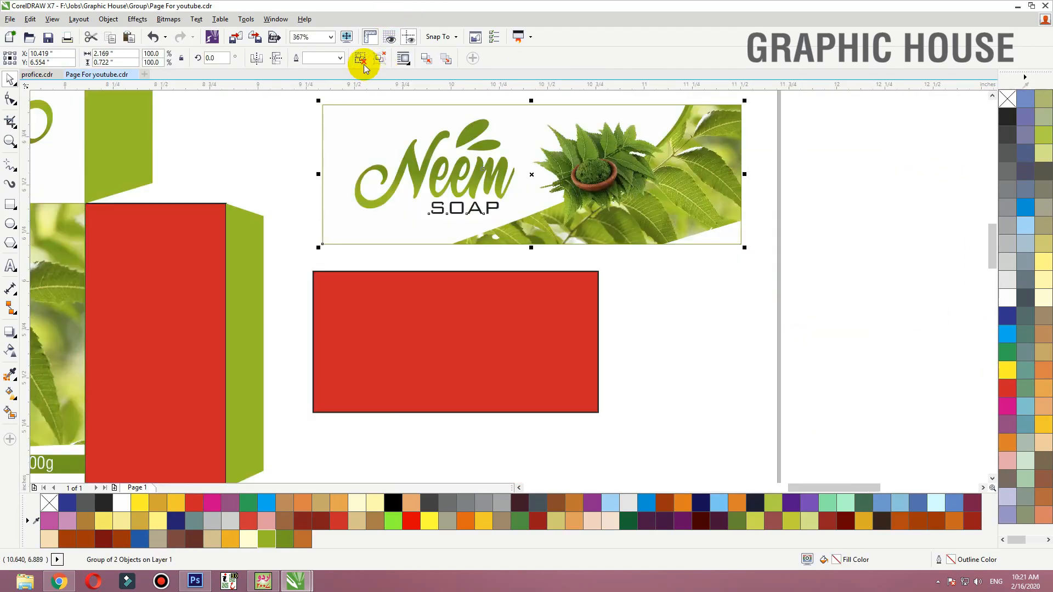
- Ungroup that side panel artwork and extract the leaf photo and bowl cutout from its PowerClip frame
click(680, 227)
right_click(727, 208)
click(769, 164)
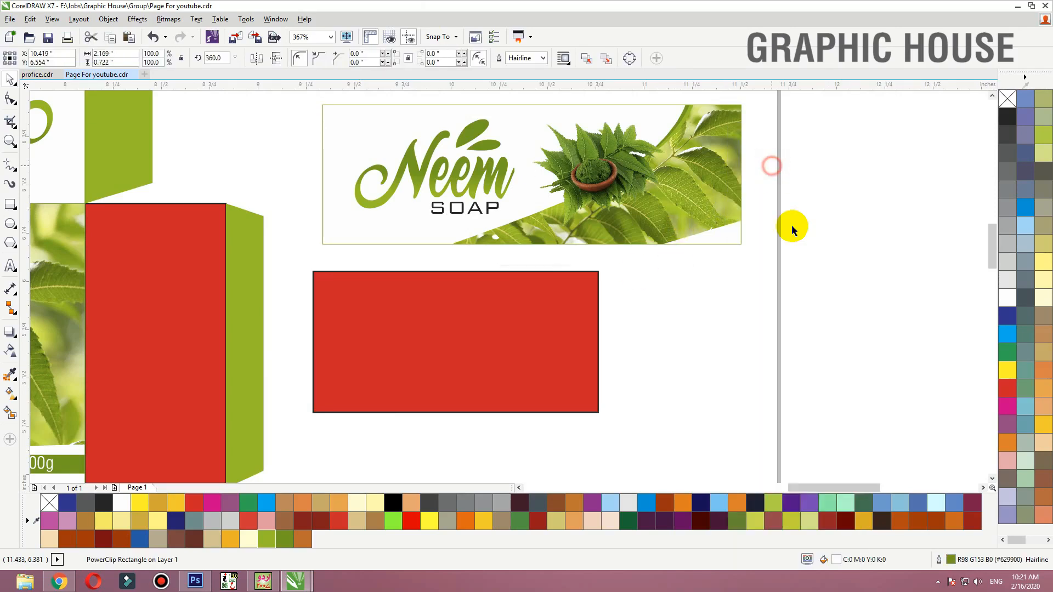
click(792, 226)
click(725, 239)
drag(828, 281, 281, 59)
scroll(740, 189, down, 2)
- Group the logo, cutout and leaf photo, move them over the red panel copy and scale them to about 1.3 × 0.69 inches
drag(840, 123, 514, 267)
key(ctrl+g)
drag(779, 128, 665, 190)
drag(661, 233, 665, 308)
- Bring the artwork group to the front and PowerClip it inside the red panel copy
scroll(641, 285, up, 3)
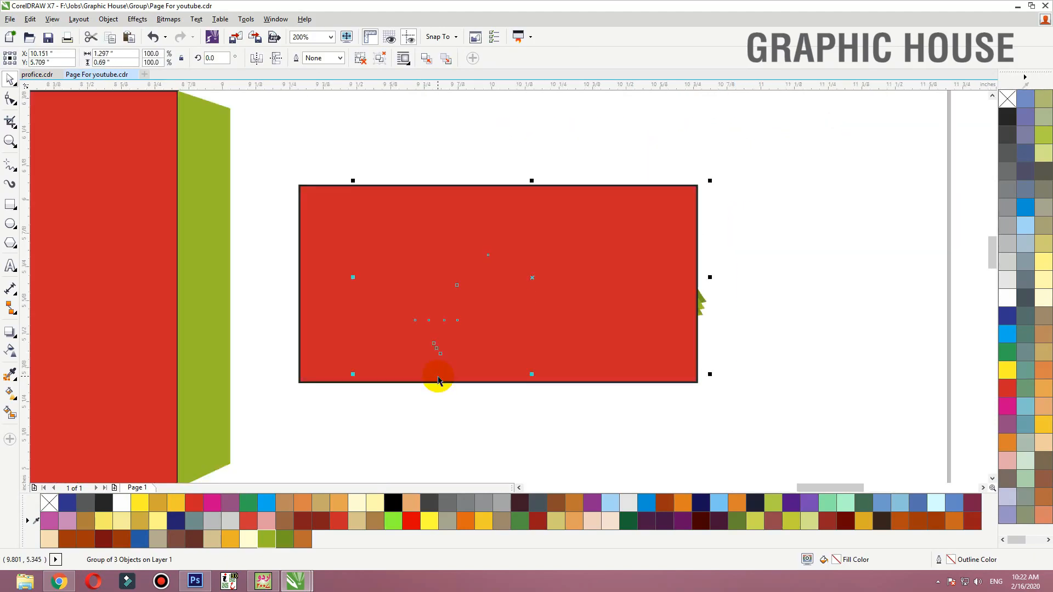
right_click(624, 266)
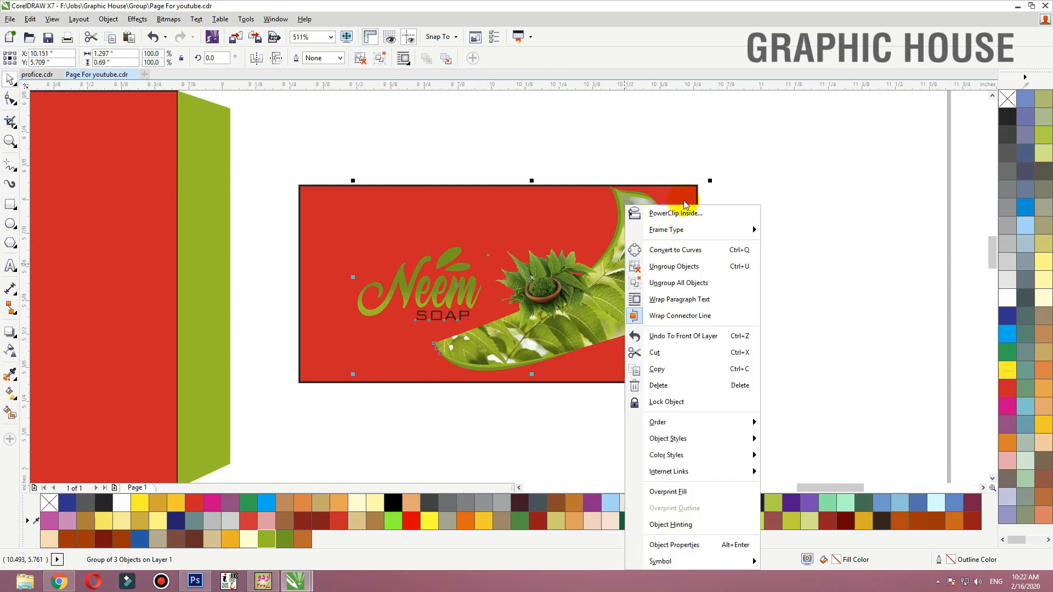
click(569, 181)
click(546, 186)
- Inside the red panel's frame, ungroup the artwork, enlarge and reposition the leaf photo with the bowl cutout, and finish editing
ctrl+click(547, 185)
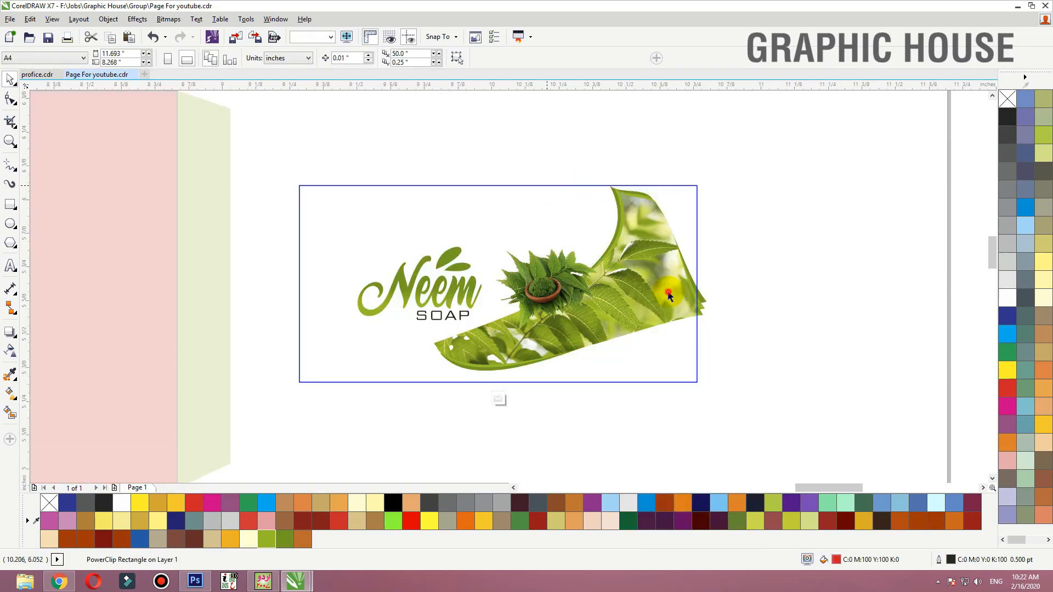
click(669, 292)
click(365, 62)
drag(828, 117, 518, 376)
drag(710, 181, 769, 122)
mouse_move(702, 211)
mouse_down()
mouse_move(728, 210)
mouse_move(689, 218)
mouse_up()
ctrl+click(853, 186)
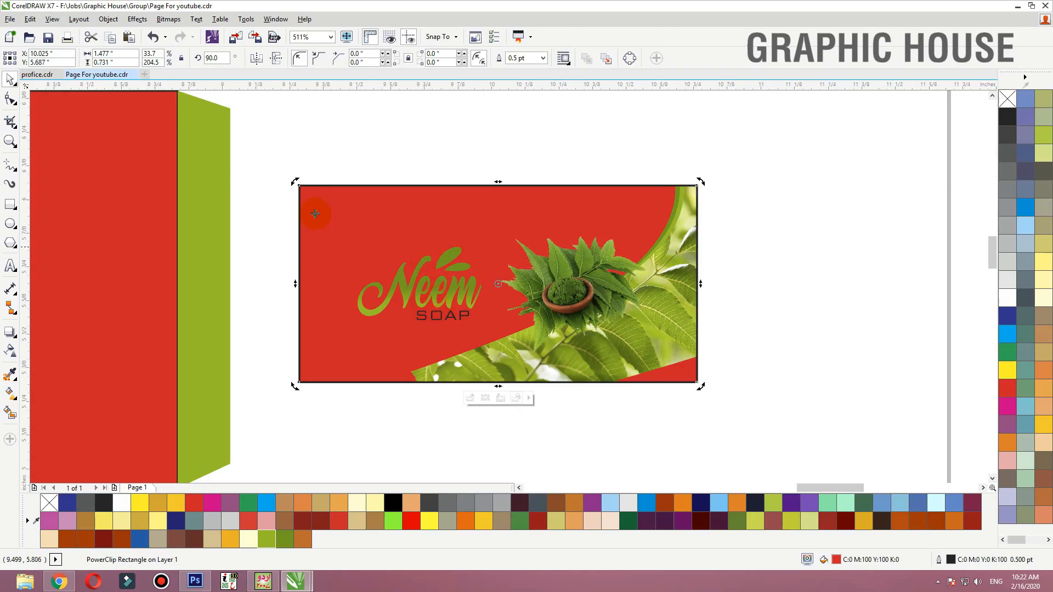
- Cut the Neem Soap logo out of the red panel's PowerClip contents and paste it as a separate object over the panel
ctrl+click(373, 210)
drag(264, 173, 502, 346)
key(ctrl+x)
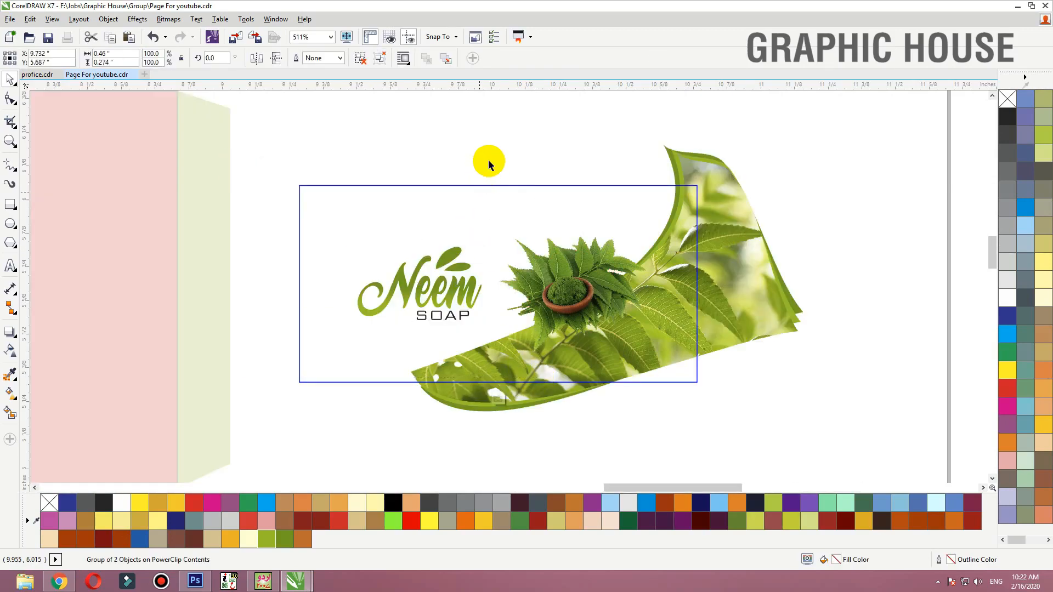
ctrl+click(490, 160)
key(ctrl+v)
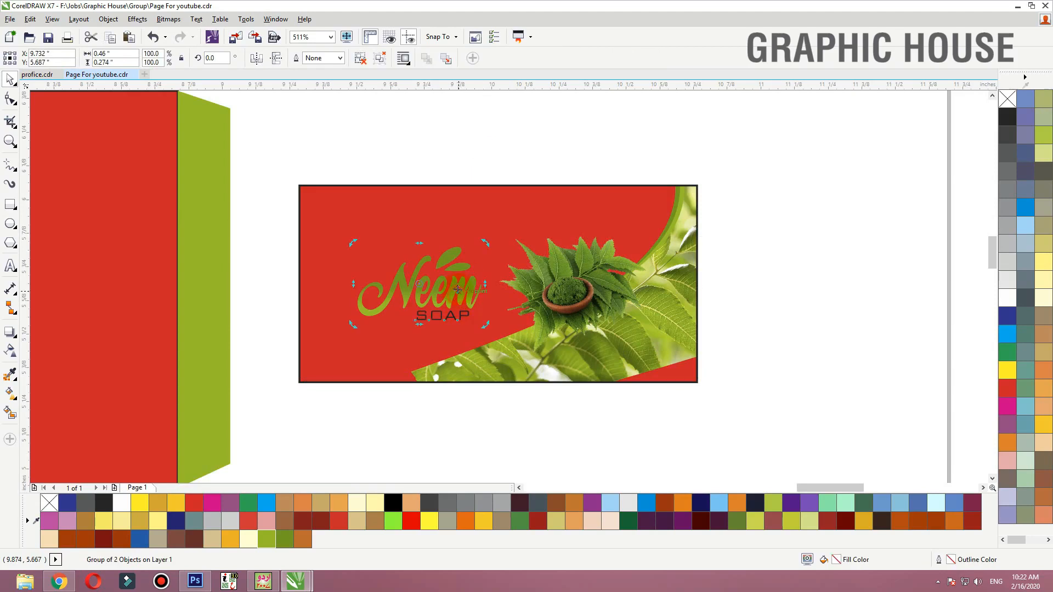
- Enlarge the Neem Soap logo to about 0.55 × 0.33 inches and reposition it in the red panel's open area beside the bowl
drag(458, 286, 443, 286)
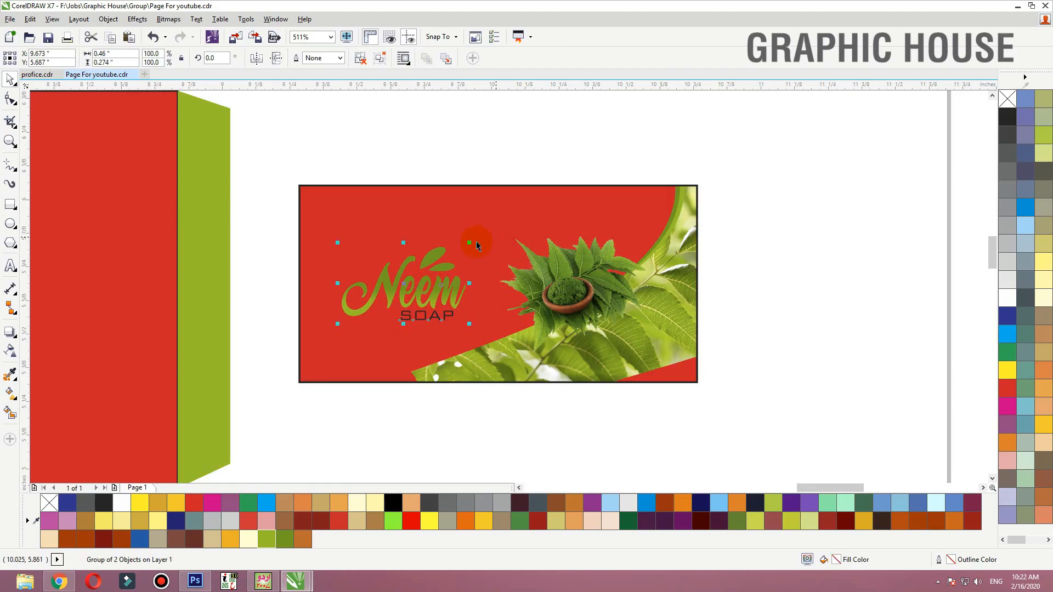
drag(485, 231, 487, 224)
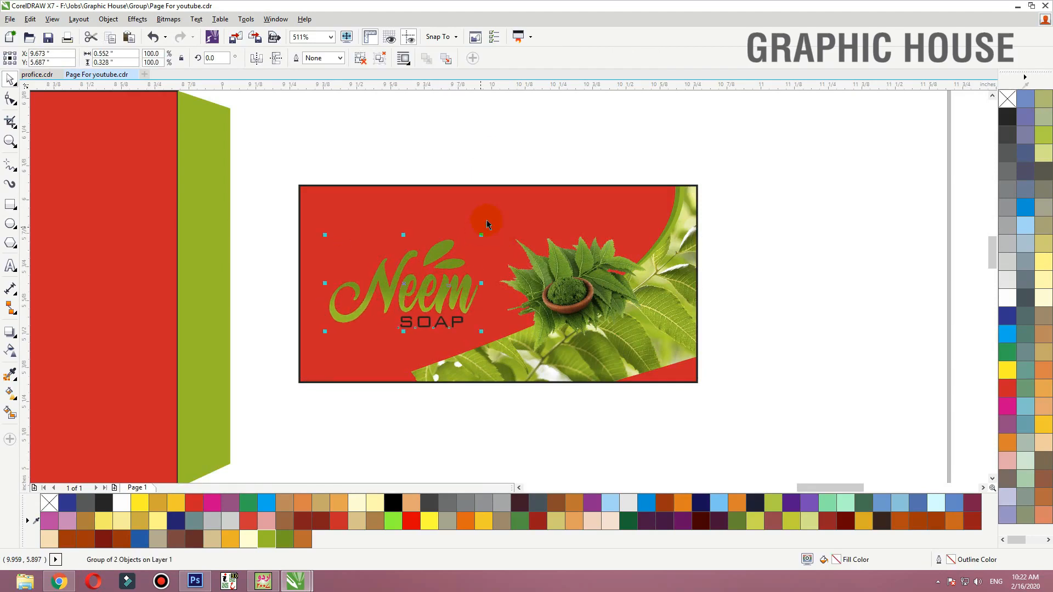
click(521, 150)
click(442, 286)
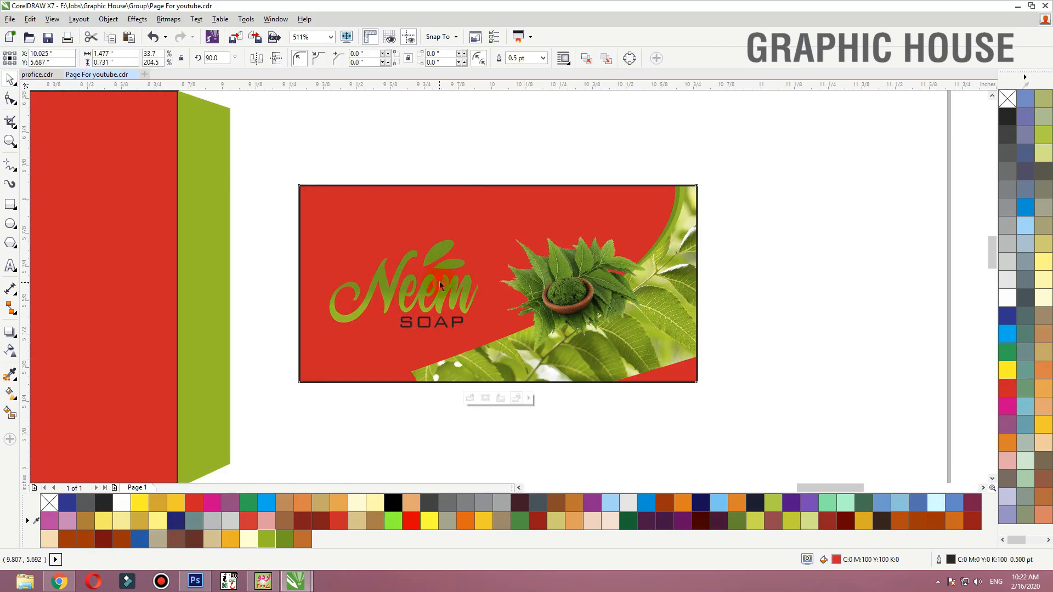
drag(442, 285, 439, 285)
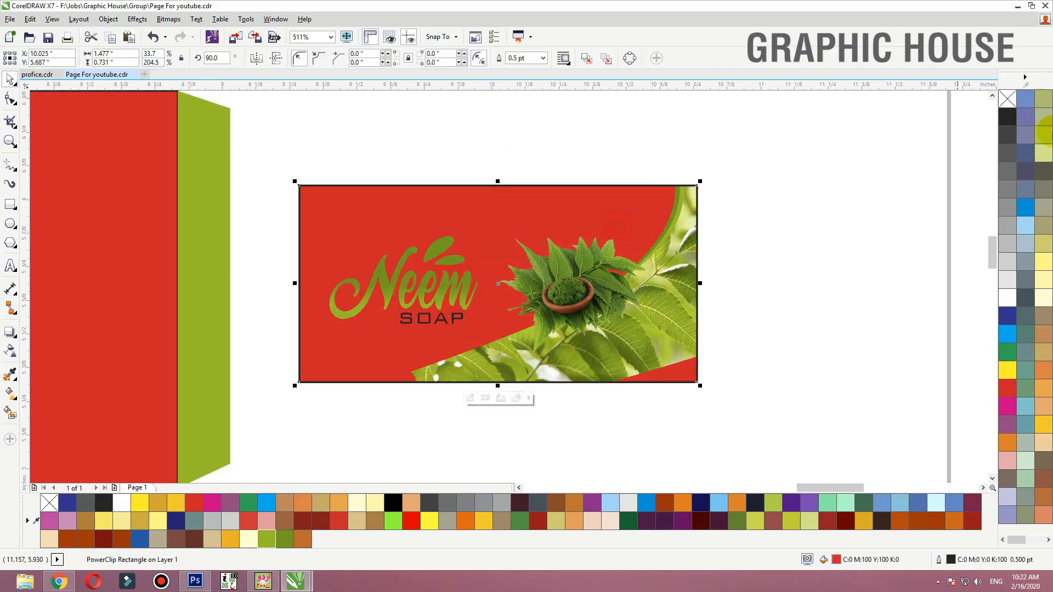
- Give the red panel copy a green R138 G189 B6 outline and a white fill
right_click(267, 544)
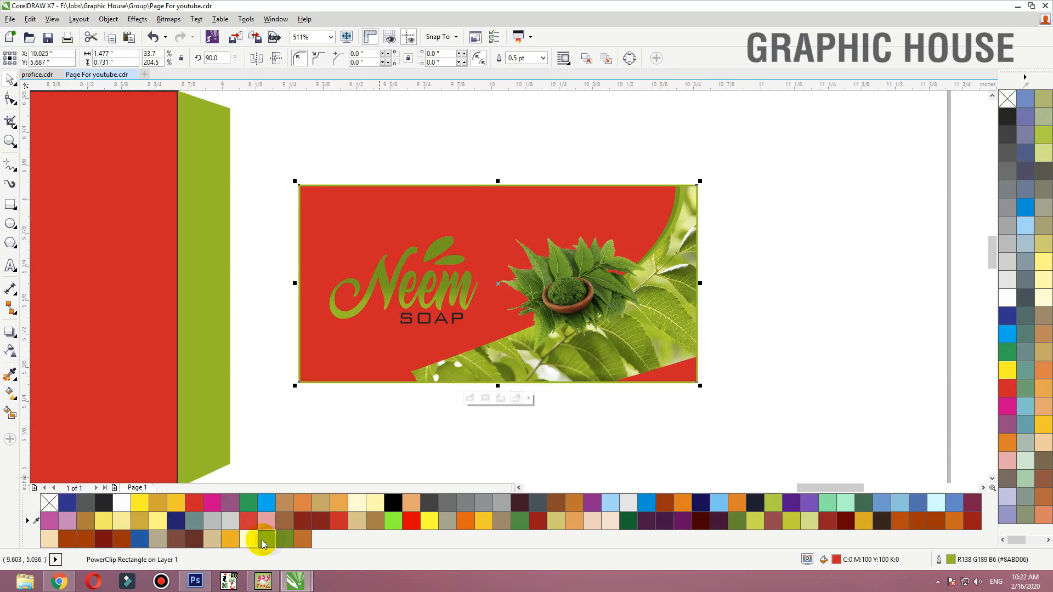
click(248, 540)
scroll(696, 195, down, 2)
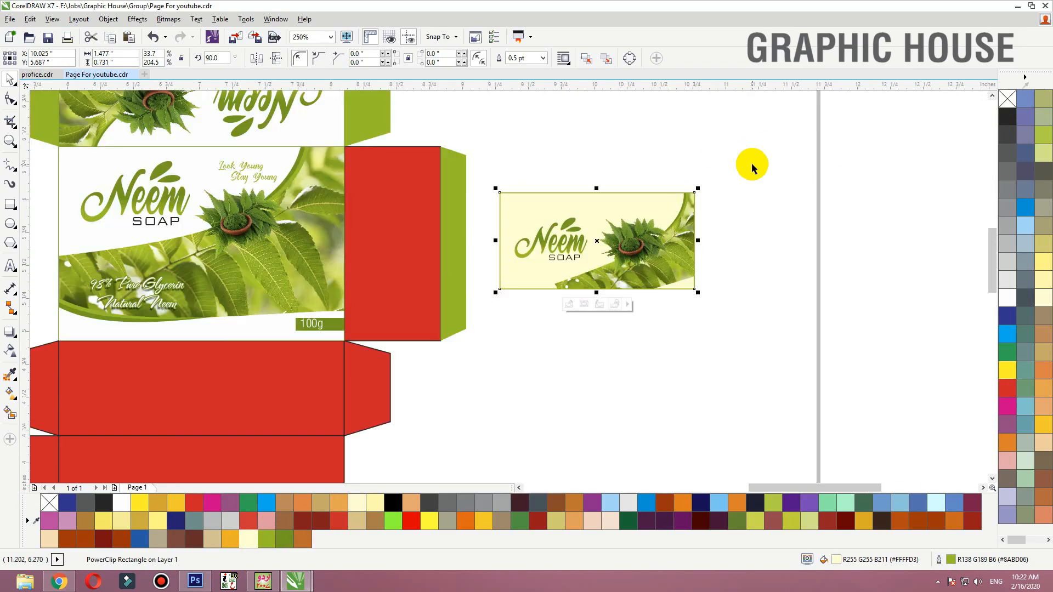
click(1011, 302)
- Group the white panel with its logo, rotate it upright and align it over the red side panel beside the front label
drag(778, 136, 479, 298)
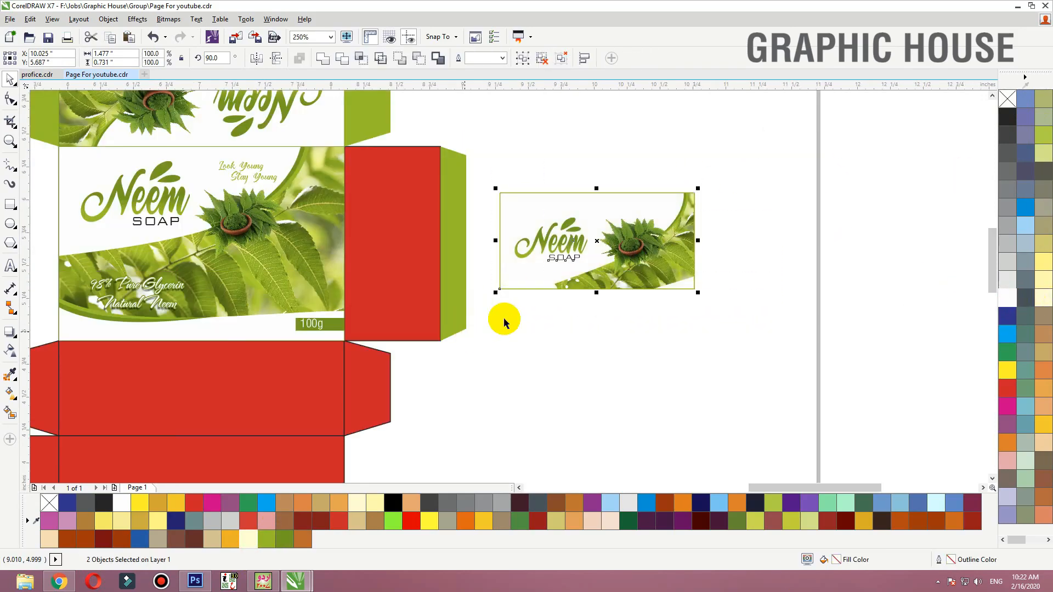
key(ctrl+g)
click(588, 265)
drag(697, 190, 345, 147)
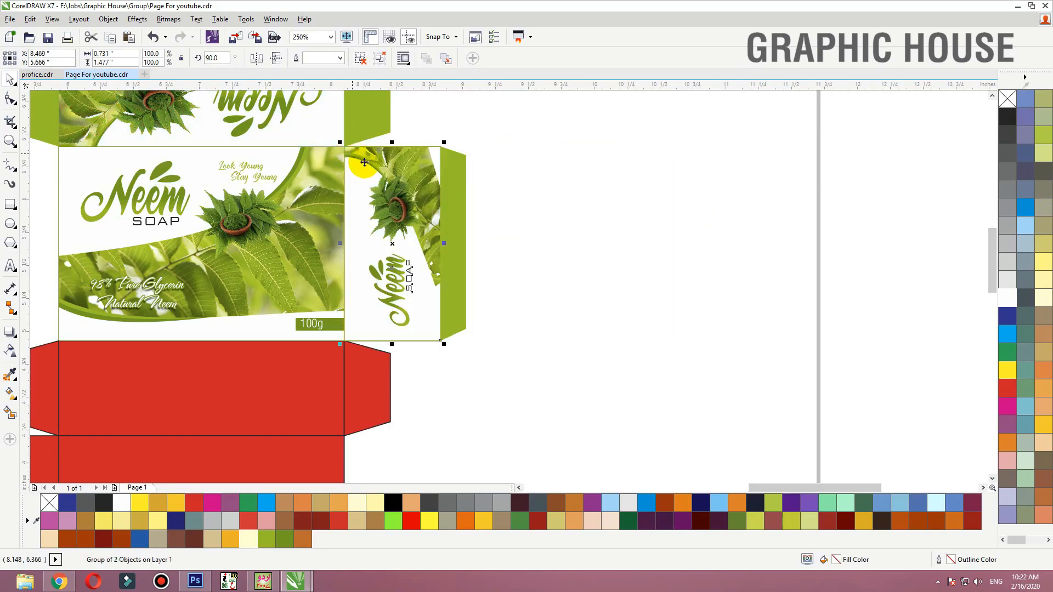
- Cut the side artwork, delete the red side panel underneath and paste the artwork back in its place
key(ctrl+x)
click(394, 208)
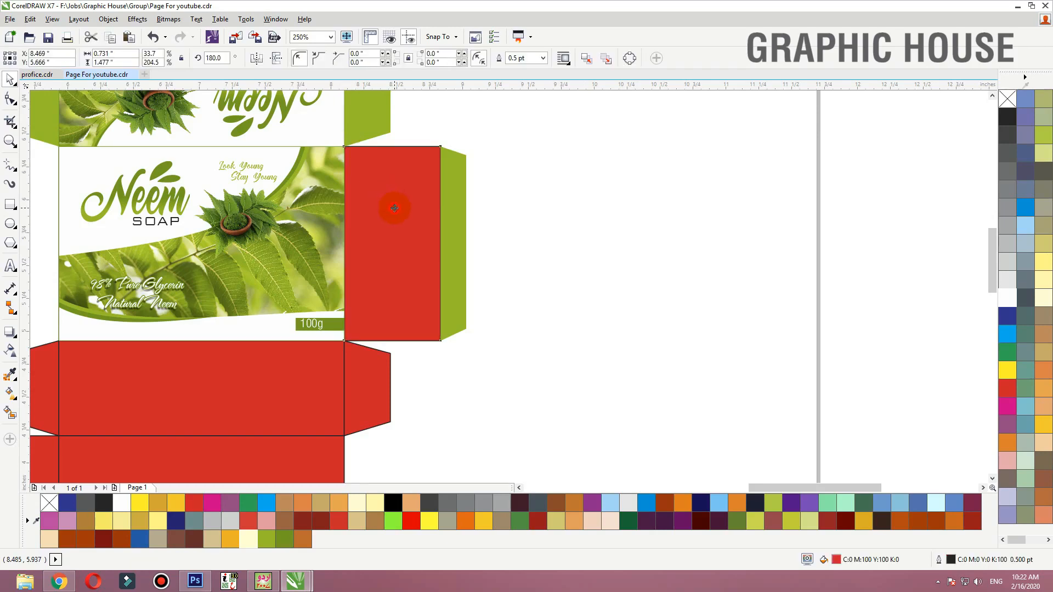
key(Delete)
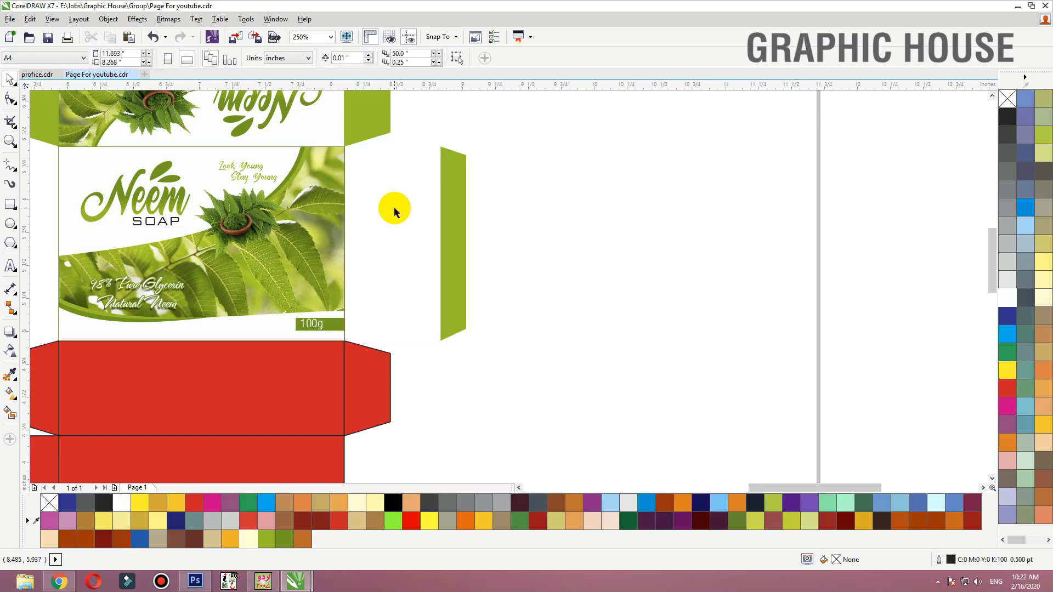
key(ctrl+v)
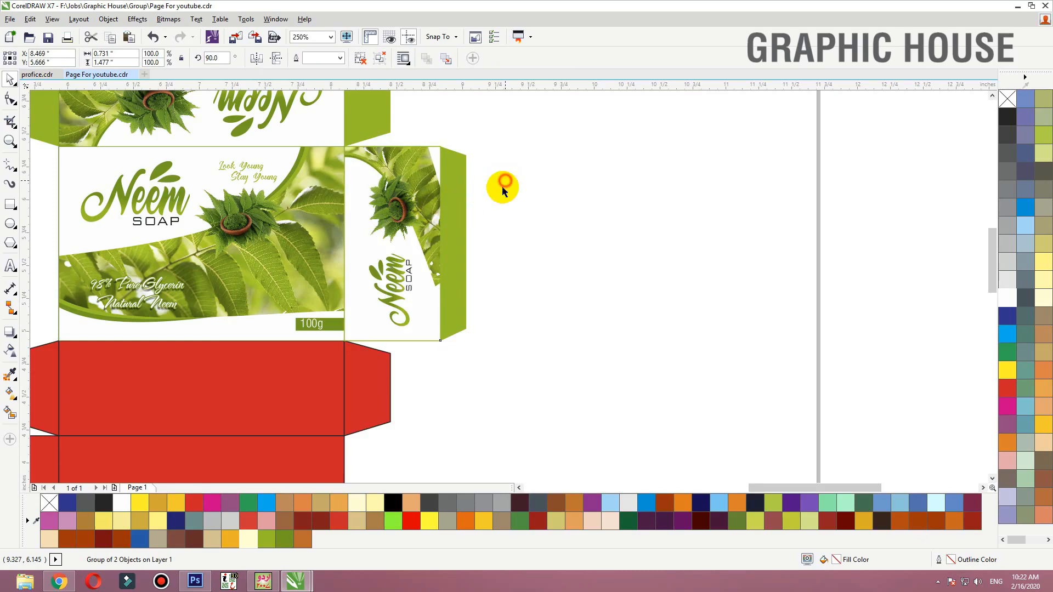
click(477, 261)
- Duplicate the finished side panel artwork onto the red side panel attached to the large lower panel
scroll(476, 261, down, 2)
drag(557, 175, 110, 510)
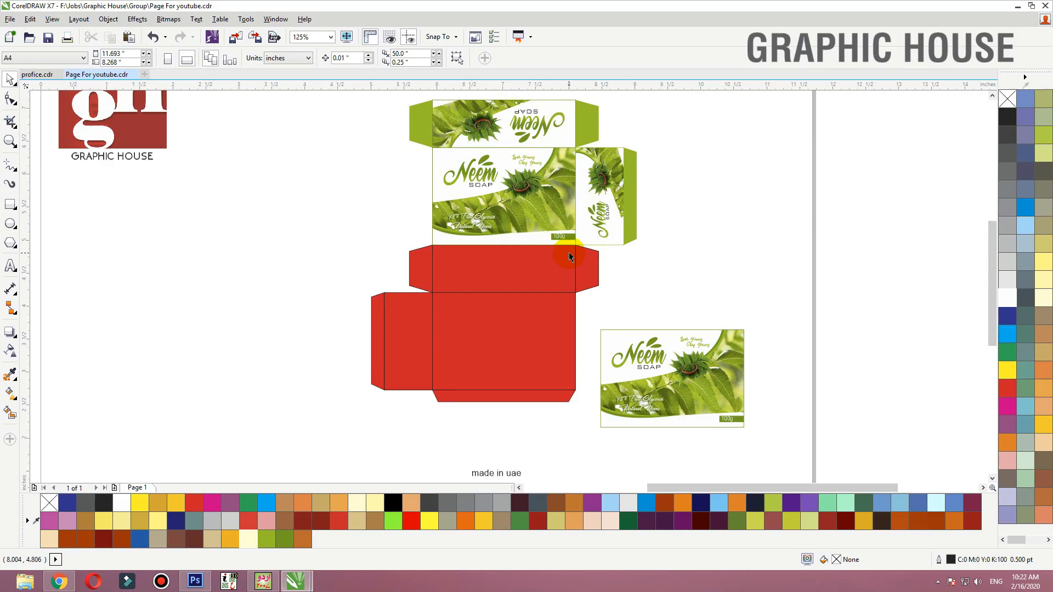
click(582, 156)
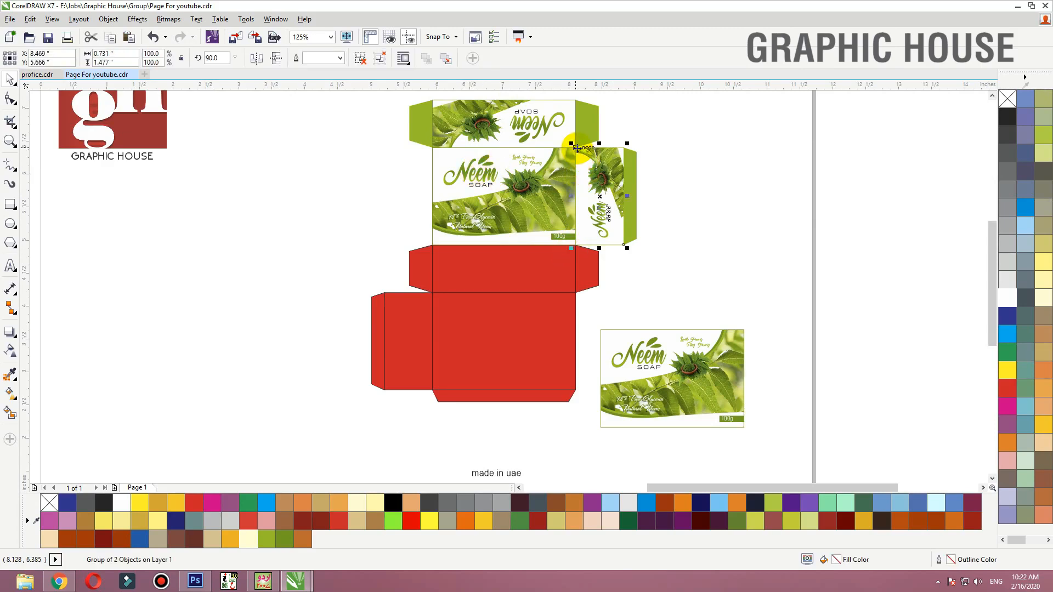
drag(576, 148, 386, 293)
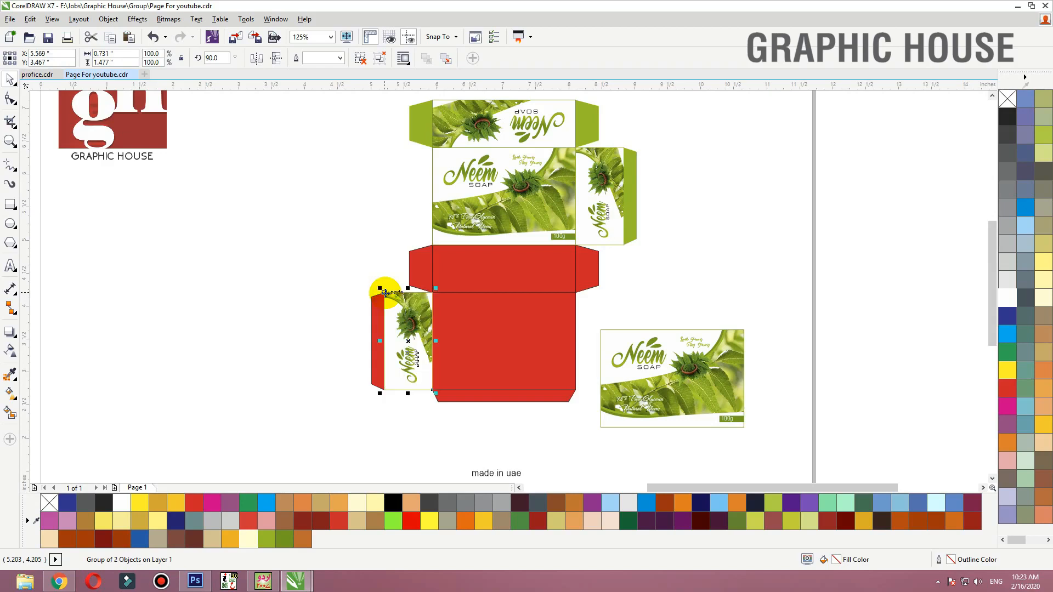
- Fill the lower side panel's narrow flap and the middle red panel's two end flaps with green R138 G189 B6
click(372, 350)
click(262, 536)
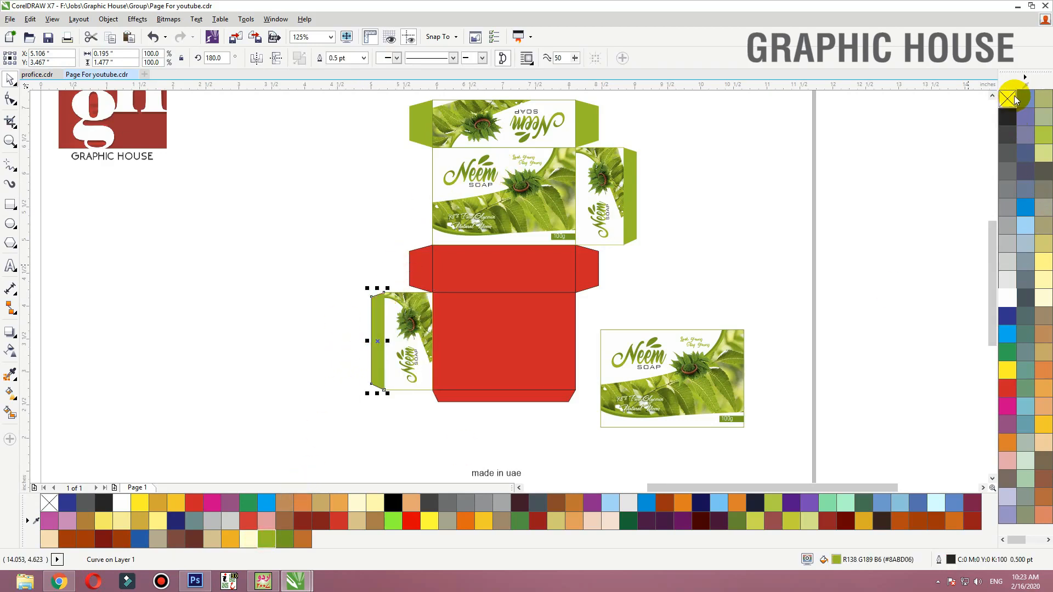
click(428, 265)
click(259, 549)
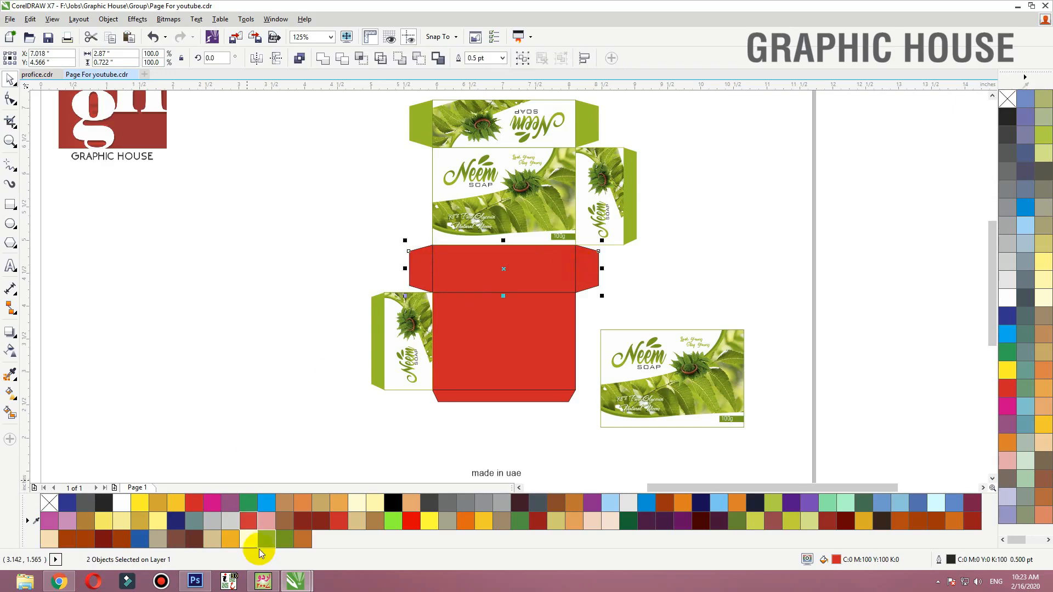
click(254, 347)
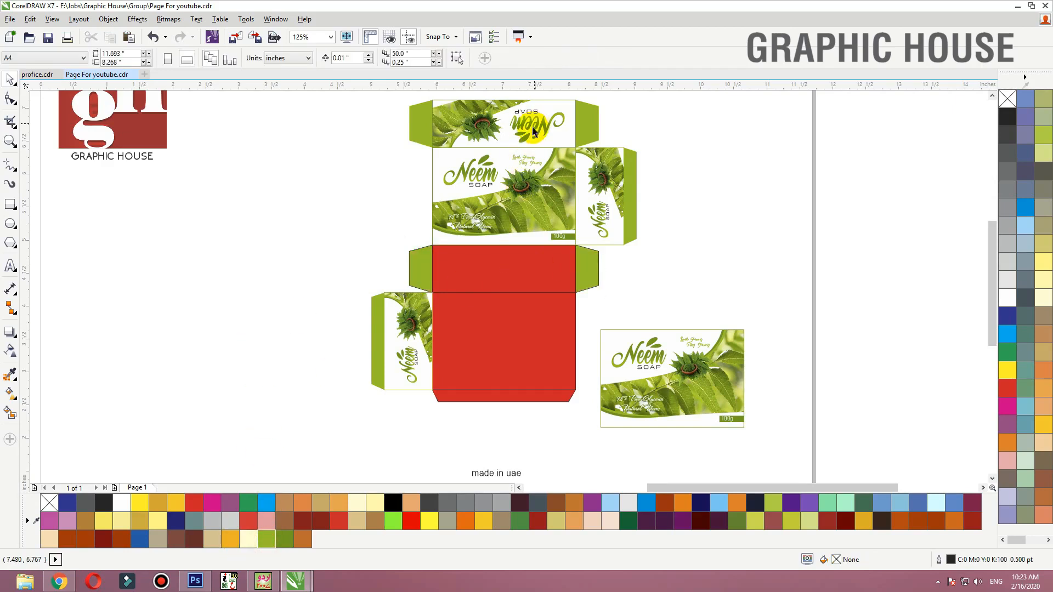
- Duplicate the top panel artwork, move the copy to the blank area beside the dieline and rotate it right way up
drag(526, 155, 525, 283)
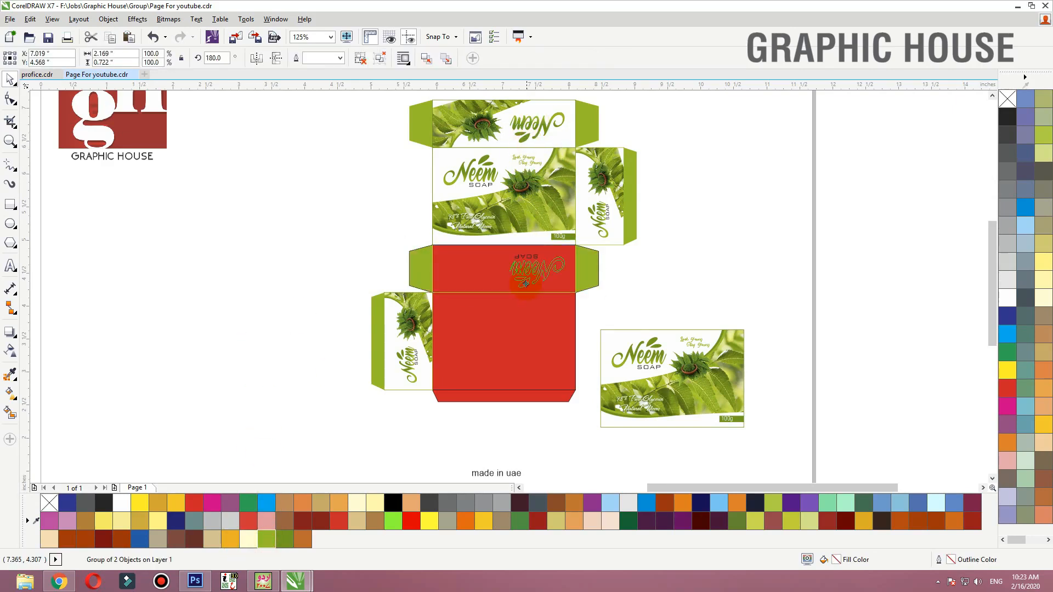
drag(455, 258, 853, 293)
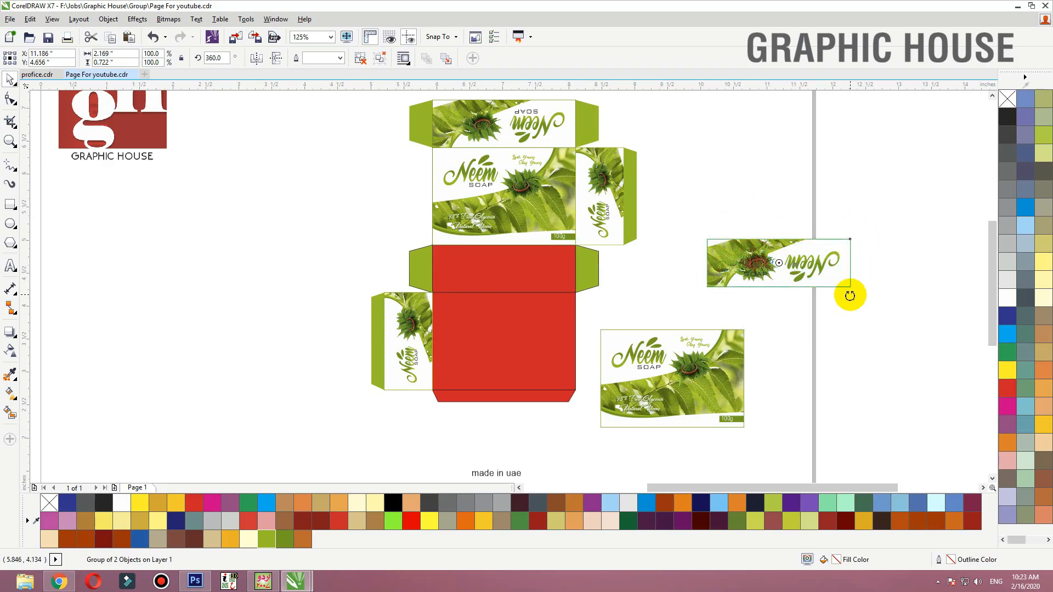
click(846, 333)
click(738, 279)
- Move the "made in uae" text near the panel copy, then ungroup the spare front label and place its "Look Young Stay Young" tagline there
drag(510, 475, 718, 303)
click(658, 275)
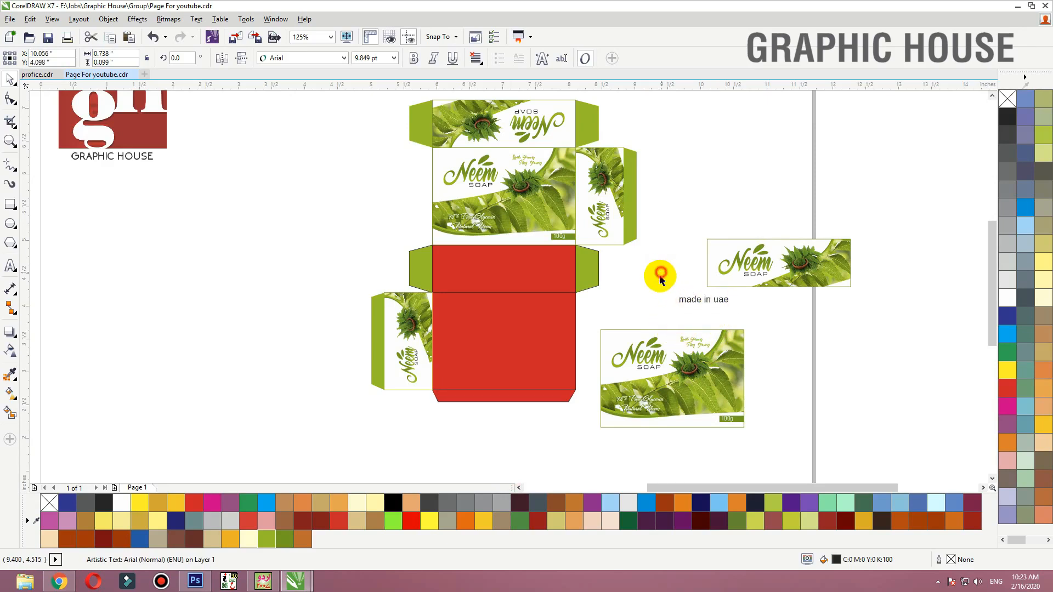
click(699, 341)
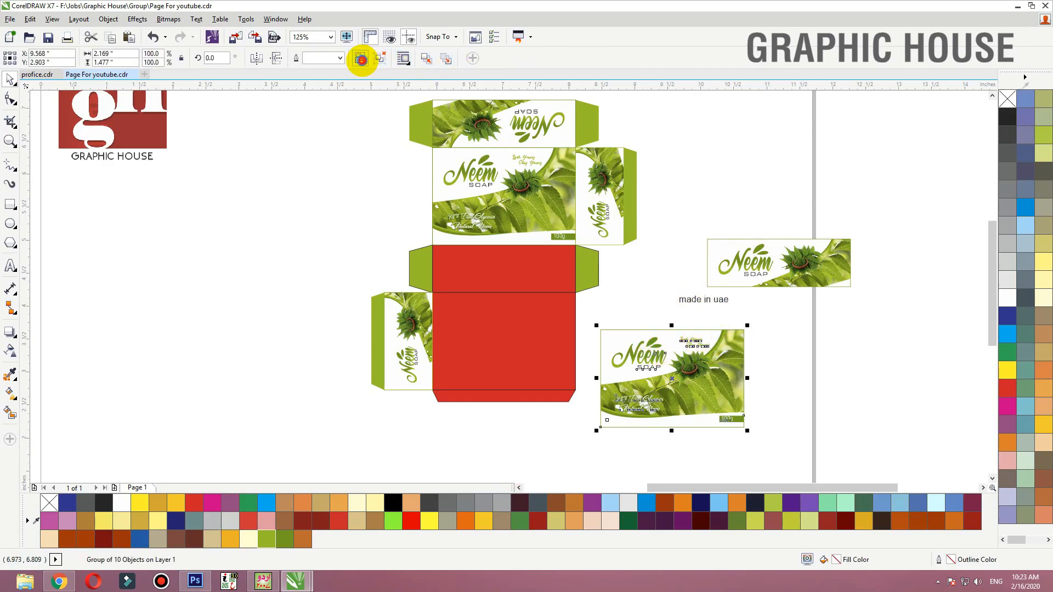
click(360, 58)
drag(753, 318, 873, 216)
key(F2)
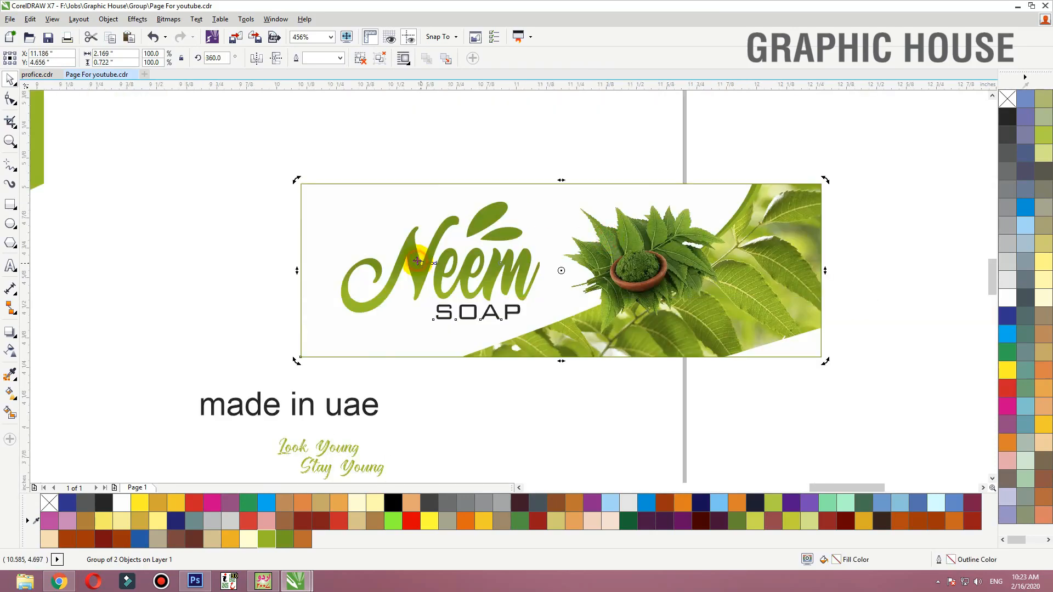
- Ungroup the upright panel copy and delete its Neem Soap logo
click(436, 133)
click(437, 267)
click(361, 58)
click(438, 112)
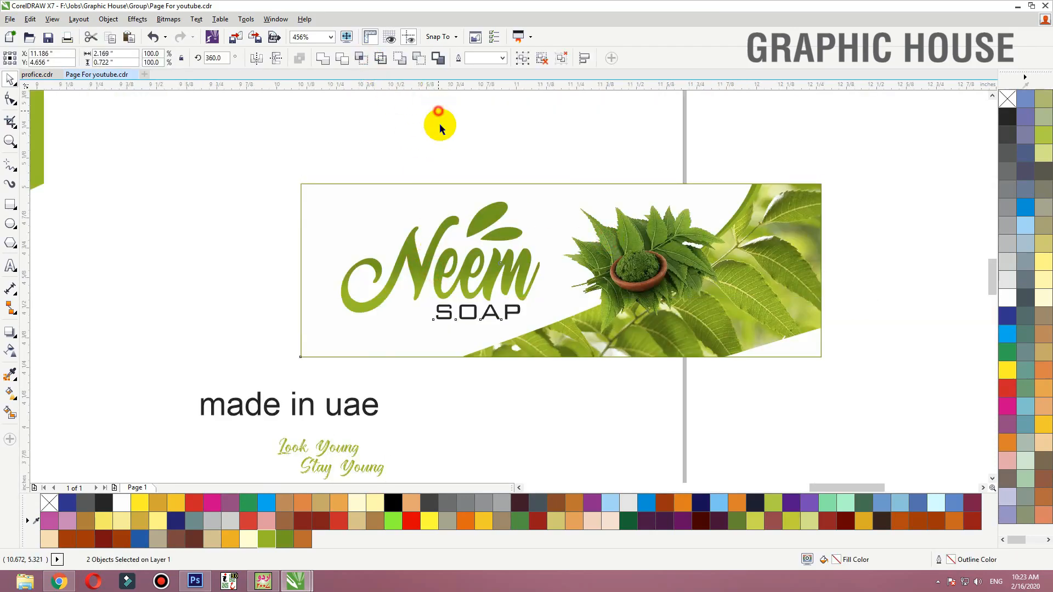
click(445, 279)
key(Delete)
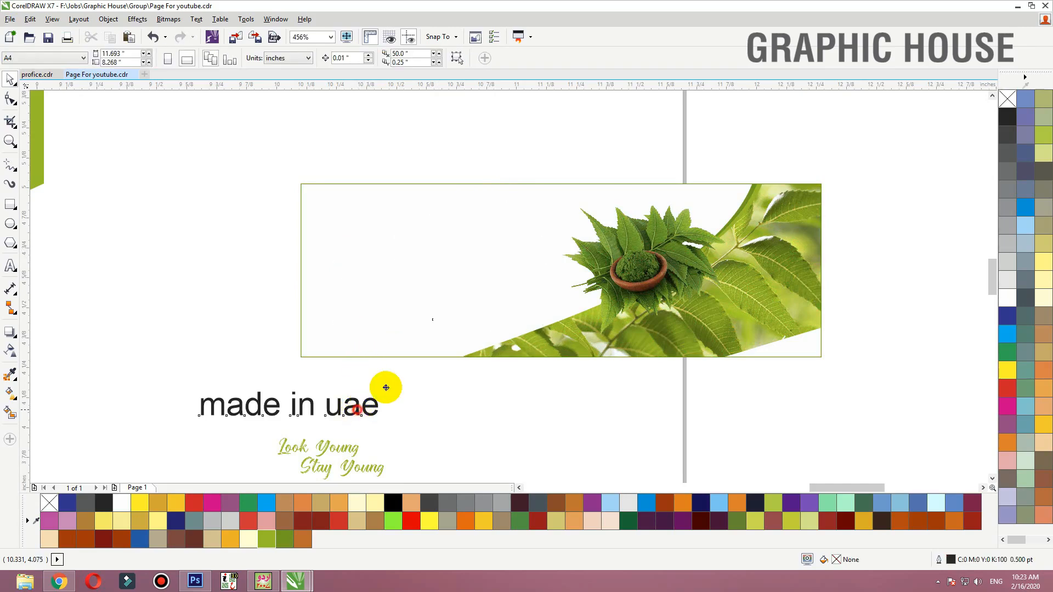
- Move the "made in uae" text into the panel copy and set it in Helvetica LT Std Cond with green R98 G153 B0 fill
drag(362, 397, 492, 241)
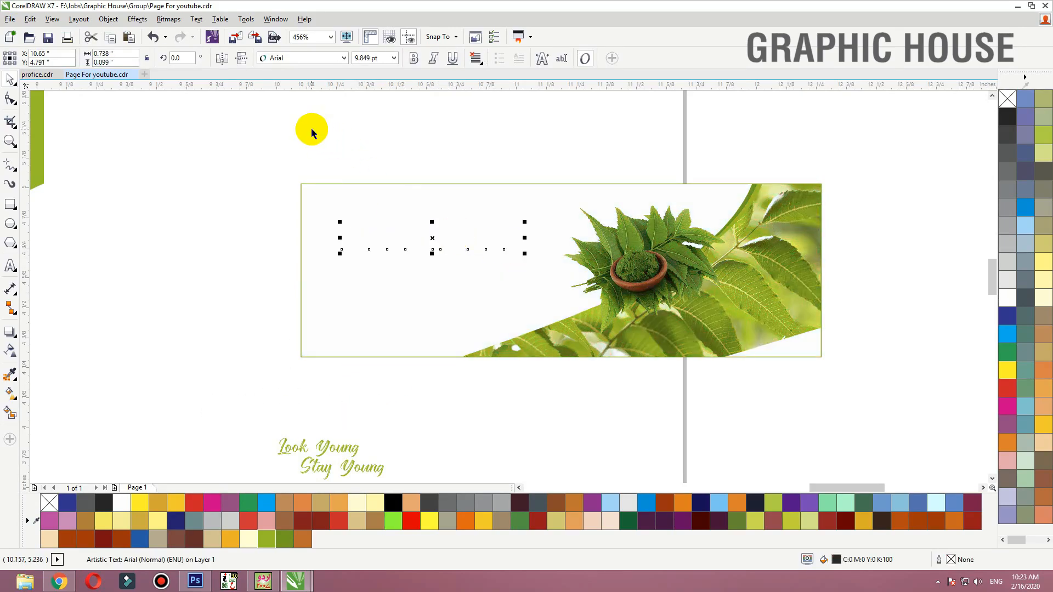
click(303, 55)
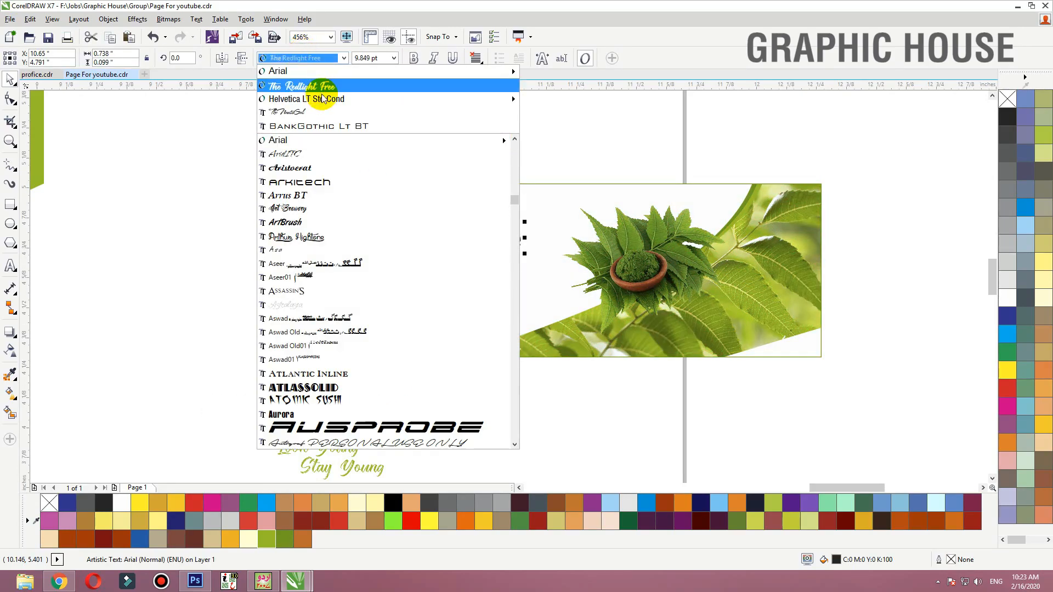
click(322, 88)
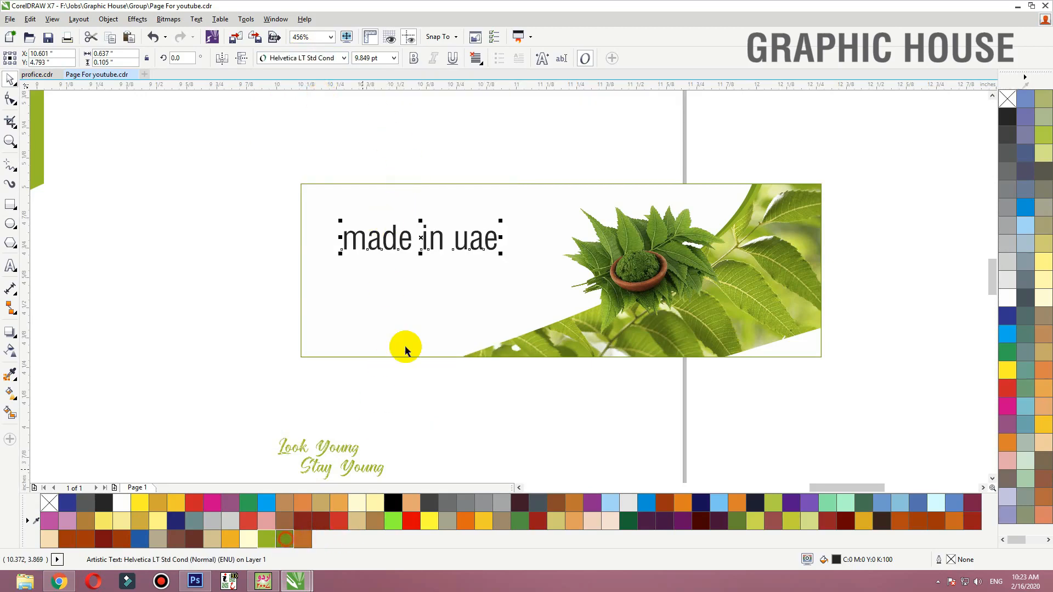
click(422, 237)
- Change the case of the "made in uae" text to read "Made In Uae"
double_click(366, 241)
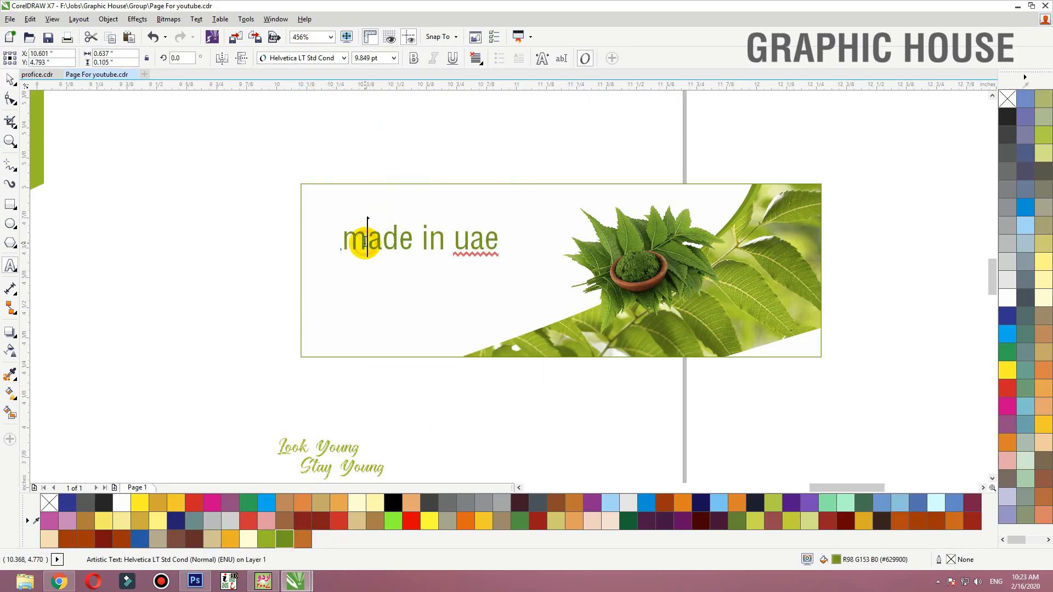
click(10, 78)
click(196, 20)
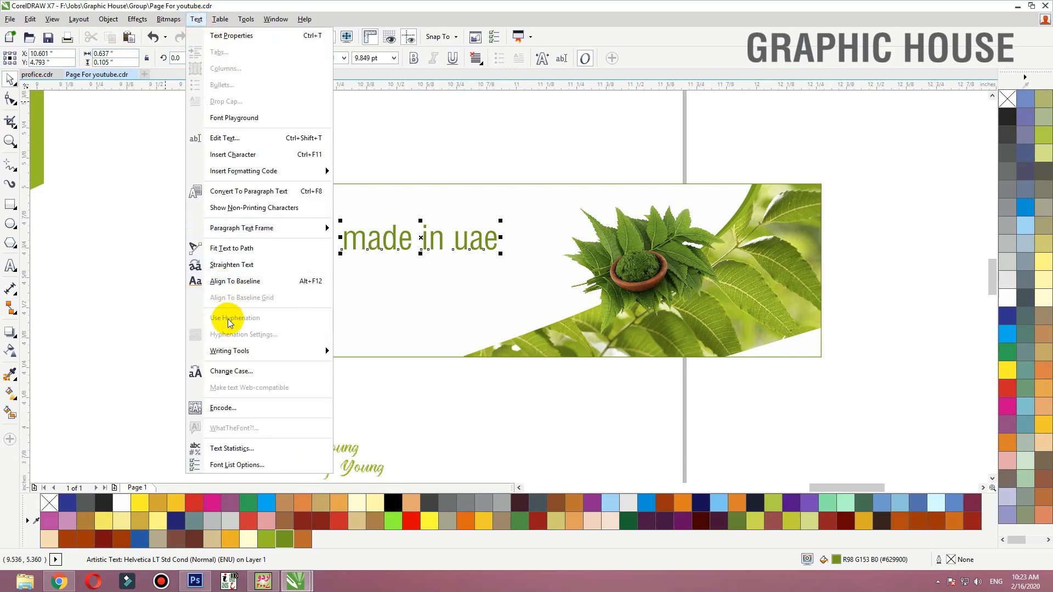
click(229, 371)
click(455, 293)
click(476, 328)
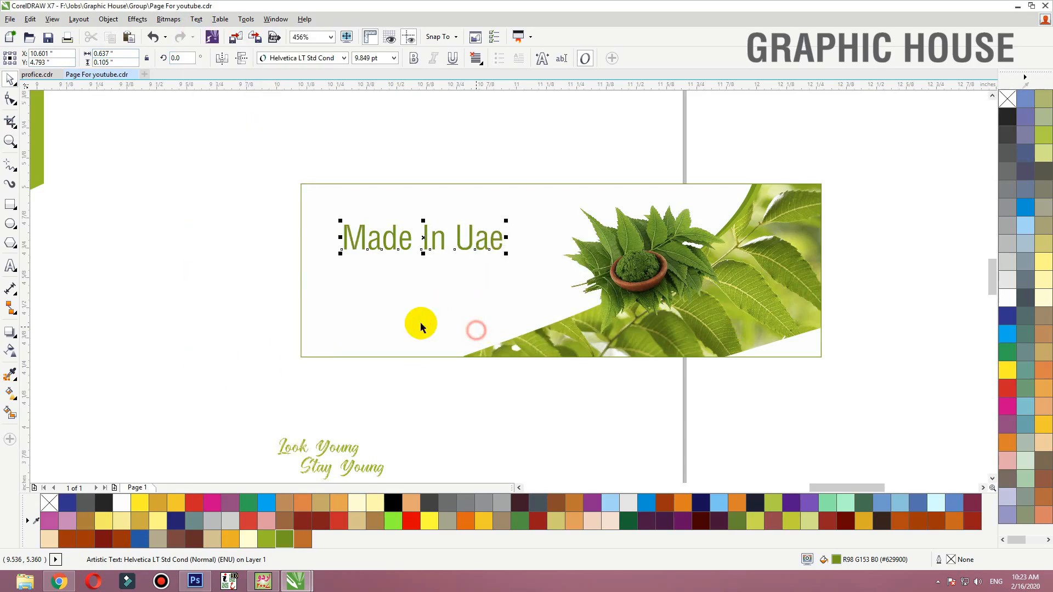
- Move the "Look Young Stay Young" tagline below "Made In Uae" and enlarge it to about 0.58 × 0.23 inches
drag(327, 471, 423, 316)
right_click(422, 316)
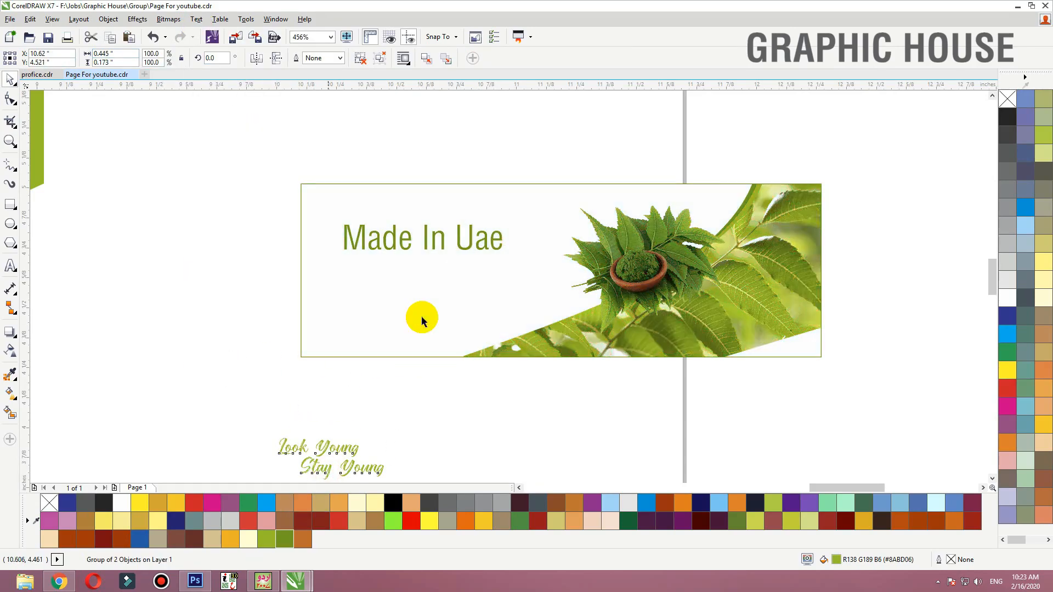
key(F2)
drag(217, 191, 661, 398)
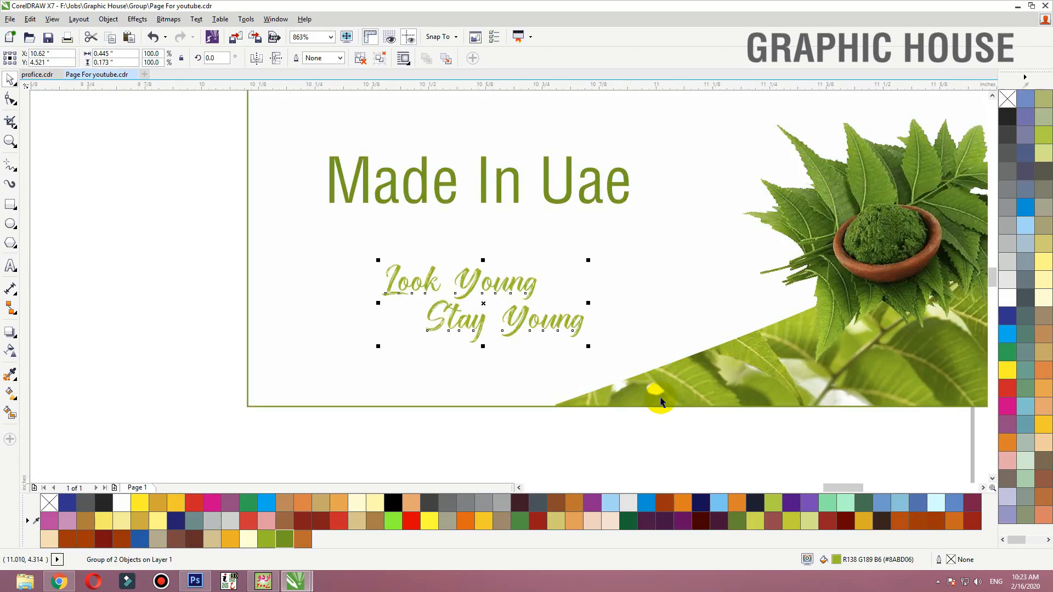
drag(588, 260, 618, 248)
- Fill the "Made In Uae" text with black C60 M60 Y60 K100
click(587, 207)
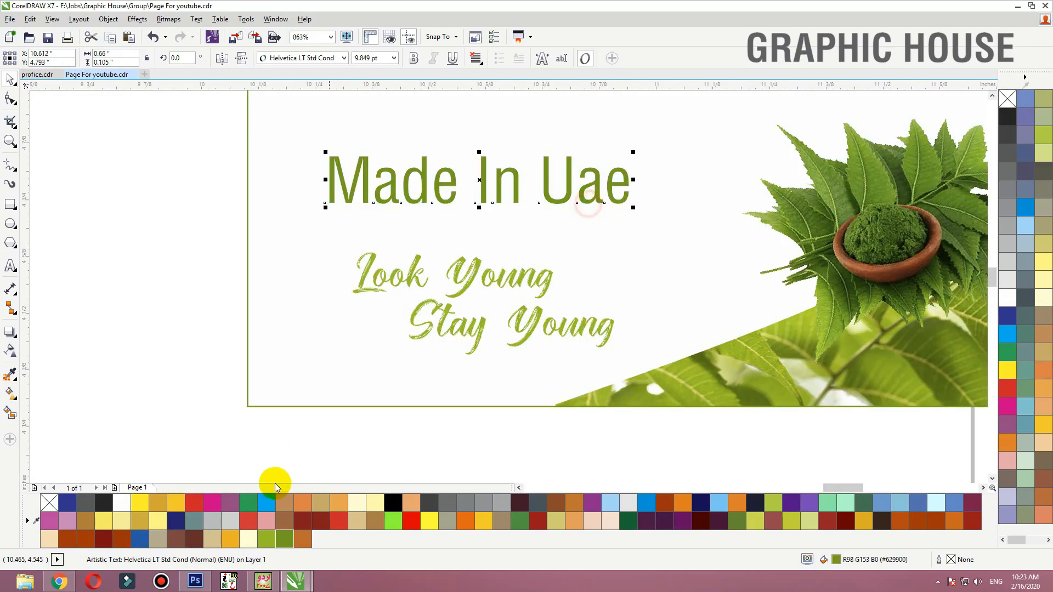
click(392, 503)
key(F3)
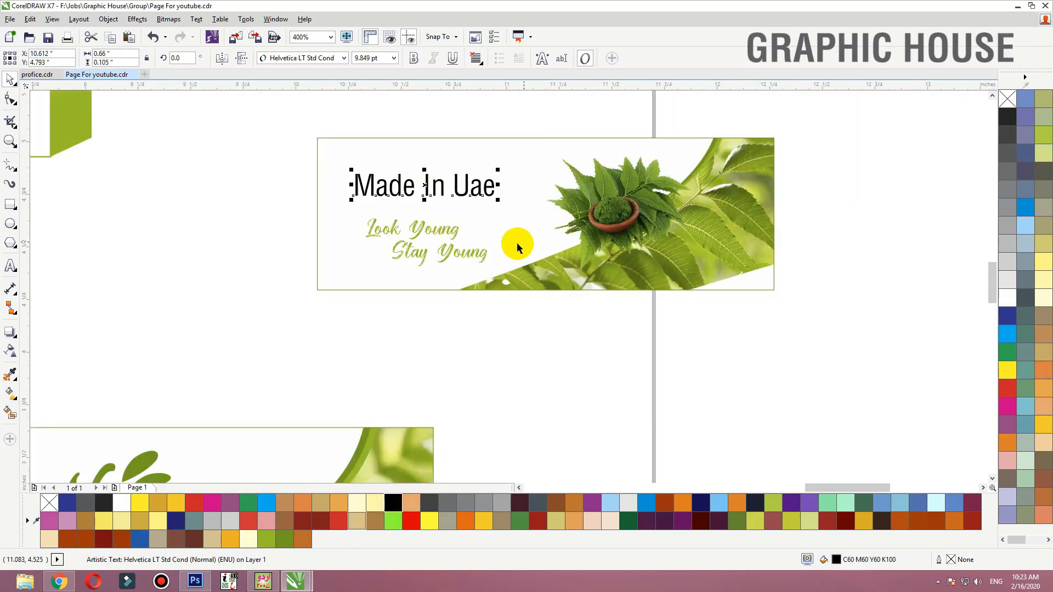
click(457, 236)
scroll(631, 206, down, 1)
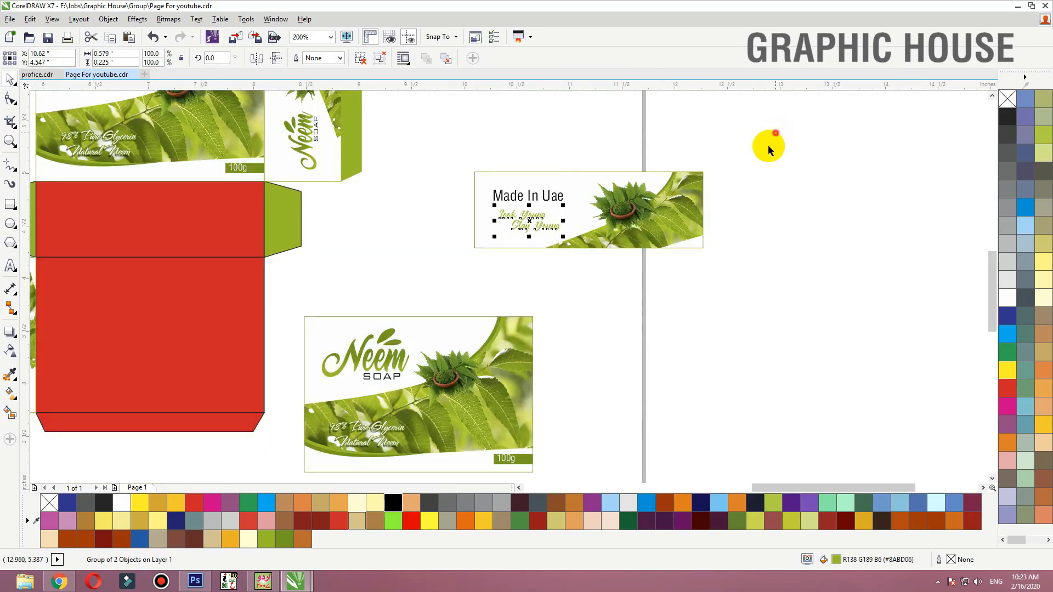
- Group the "Made In Uae" panel artwork, rotate it 180 degrees and place it over the red side panel below the front panel
key(ctrl+g)
scroll(646, 178, down, 1)
key(F2)
drag(755, 157, 162, 329)
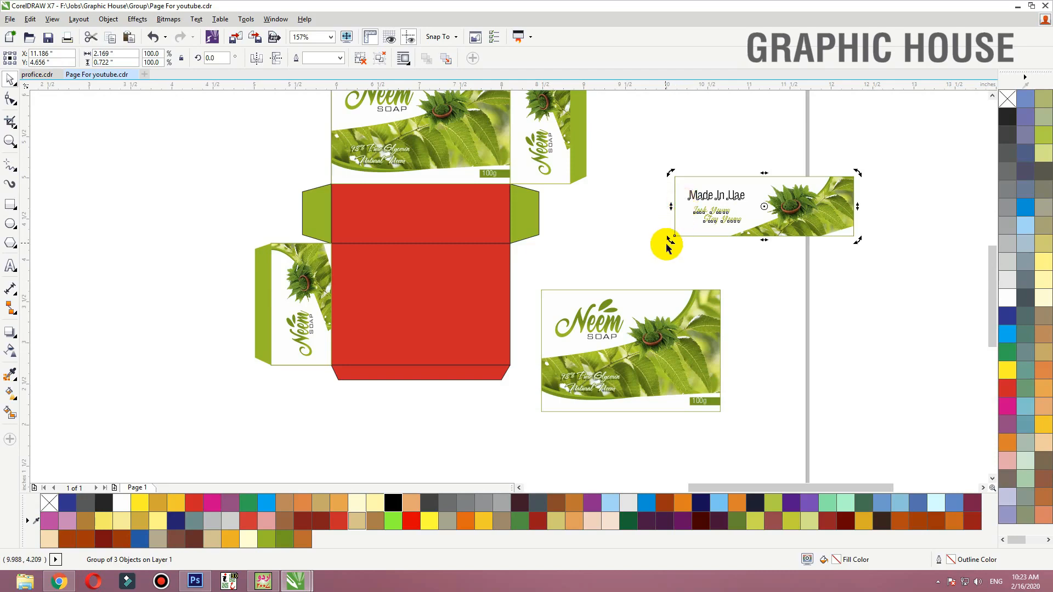
drag(670, 240, 777, 142)
click(670, 181)
drag(676, 181, 331, 184)
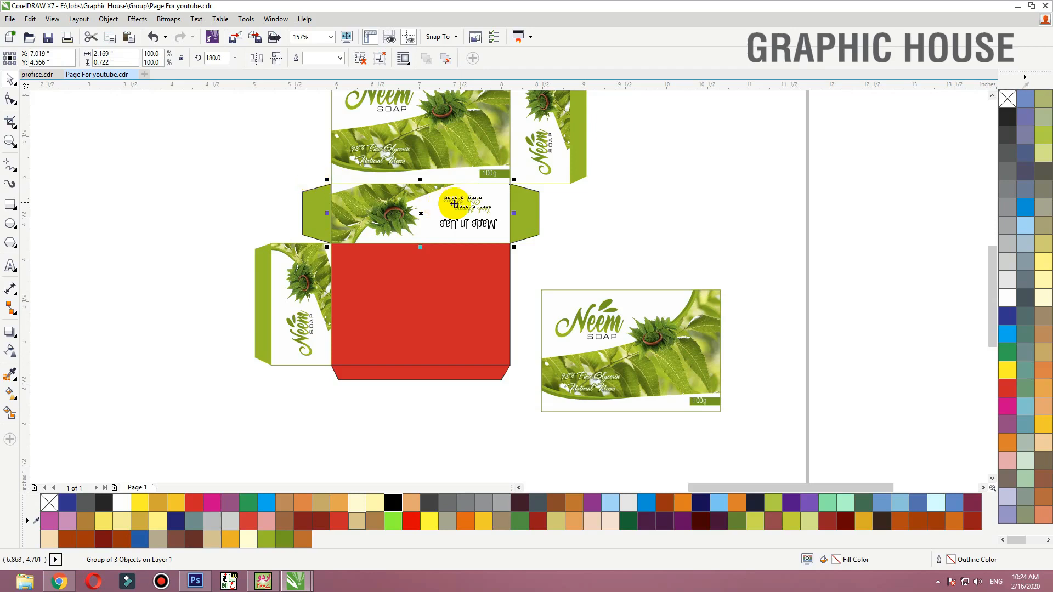
- Mirror the placed "Made In Uae" artwork both horizontally and vertically
click(257, 58)
click(276, 58)
click(577, 235)
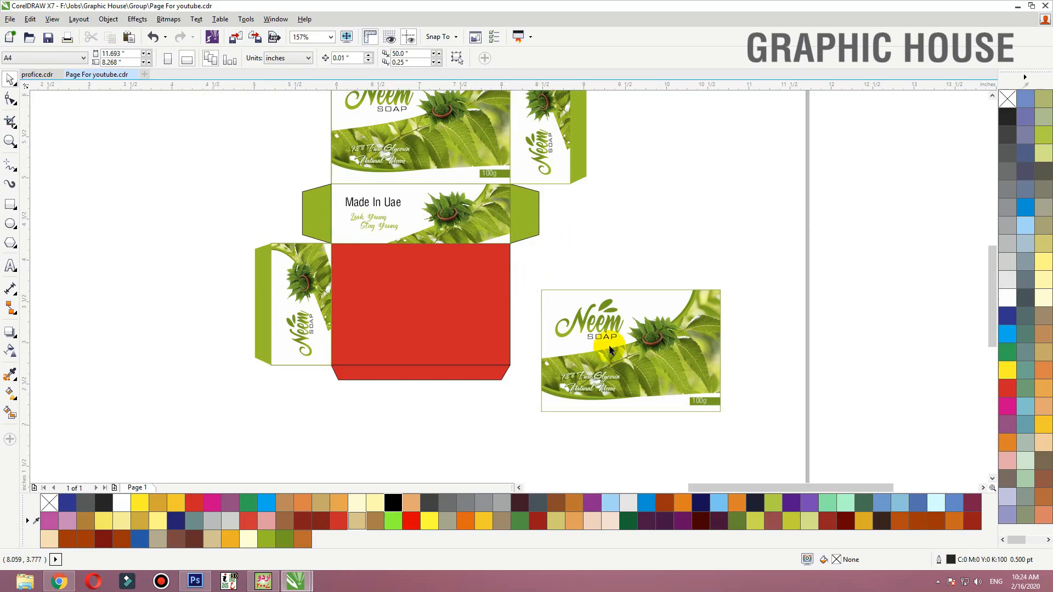
- Move the complete spare front label artwork about 1.2 inches farther away from the dieline
drag(577, 333, 617, 332)
key(ctrl+z)
drag(792, 259, 528, 457)
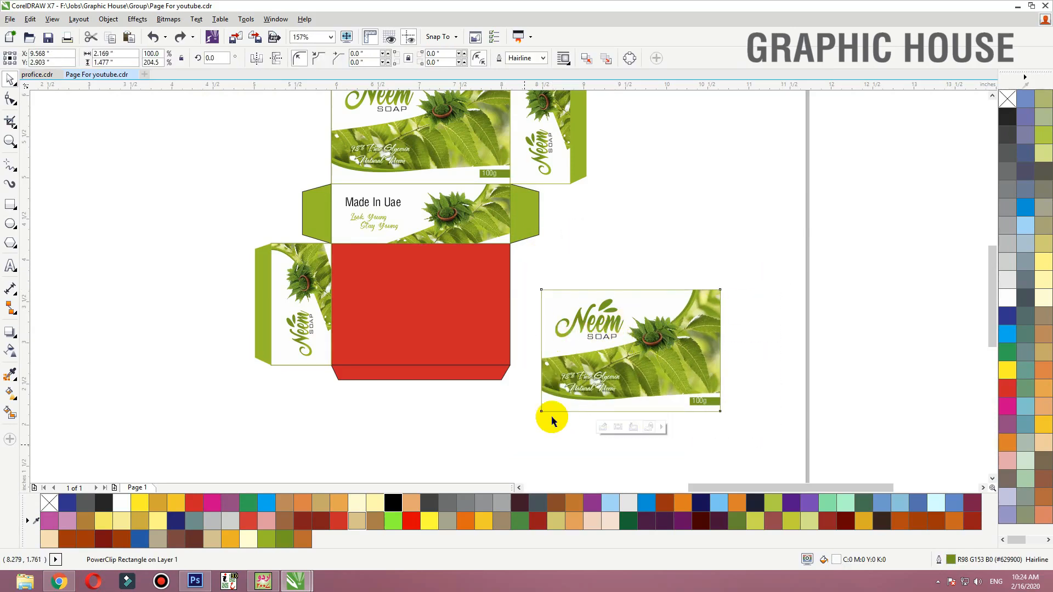
drag(626, 359, 595, 340)
- Fill the red closing flap at the dieline's lower end with green R138 G189 B6 and remove its outline
click(477, 376)
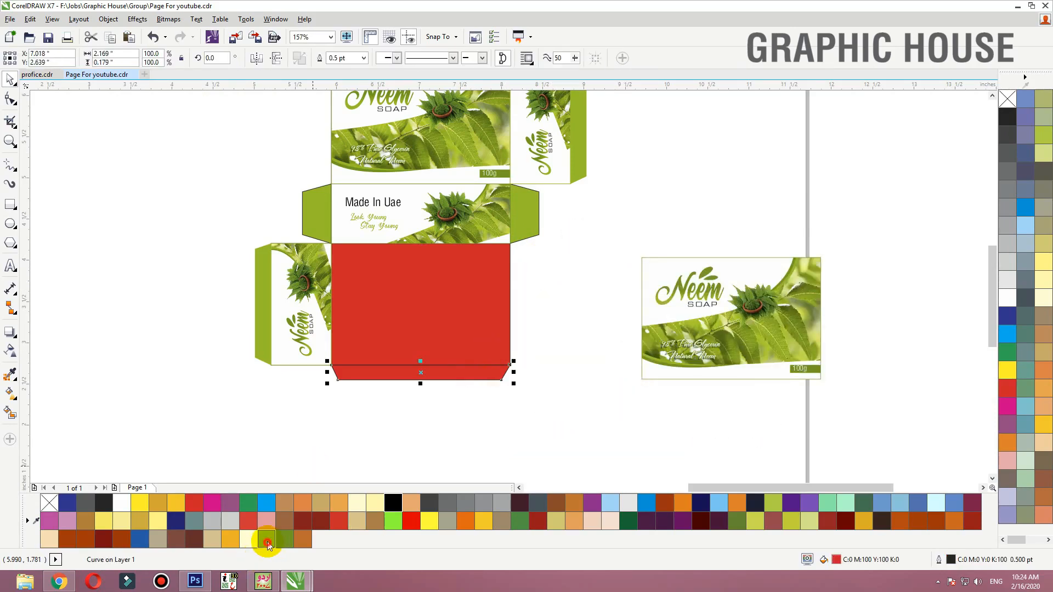
click(268, 543)
right_click(1008, 100)
click(304, 418)
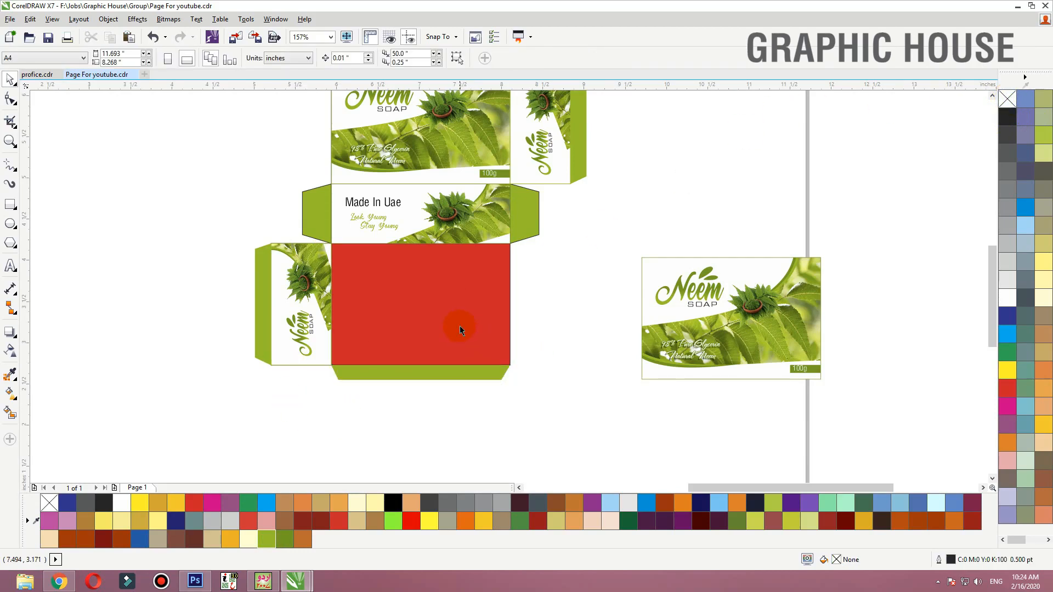
drag(460, 328, 516, 344)
key(ctrl+z)
click(555, 414)
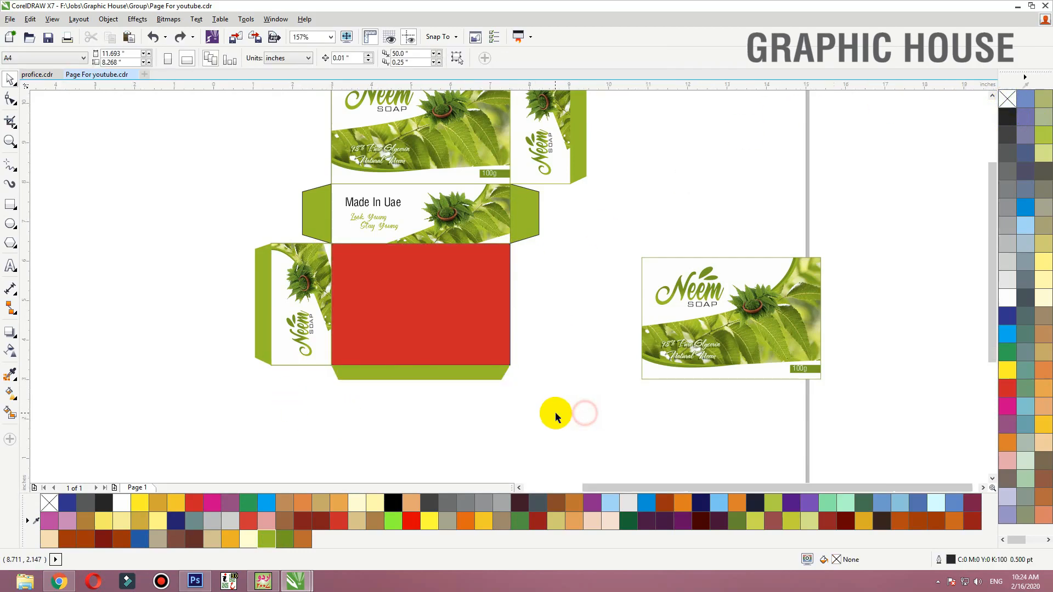
- Group the spare front label's nine objects, align the group on the large red back panel and send it to the back
key(z)
right_click(656, 426)
drag(655, 425, 356, 200)
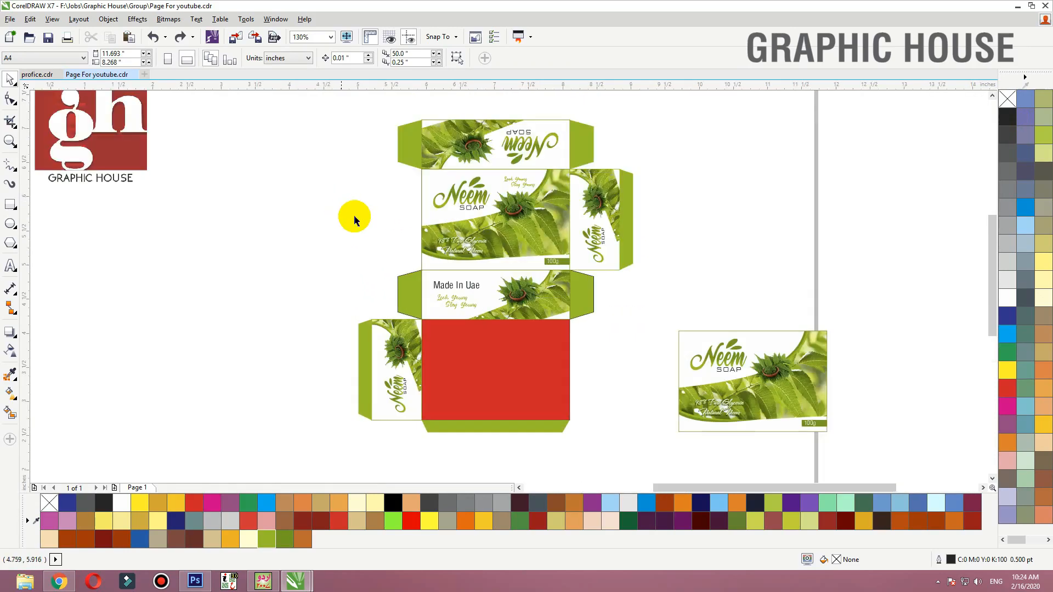
click(542, 232)
drag(876, 301, 647, 472)
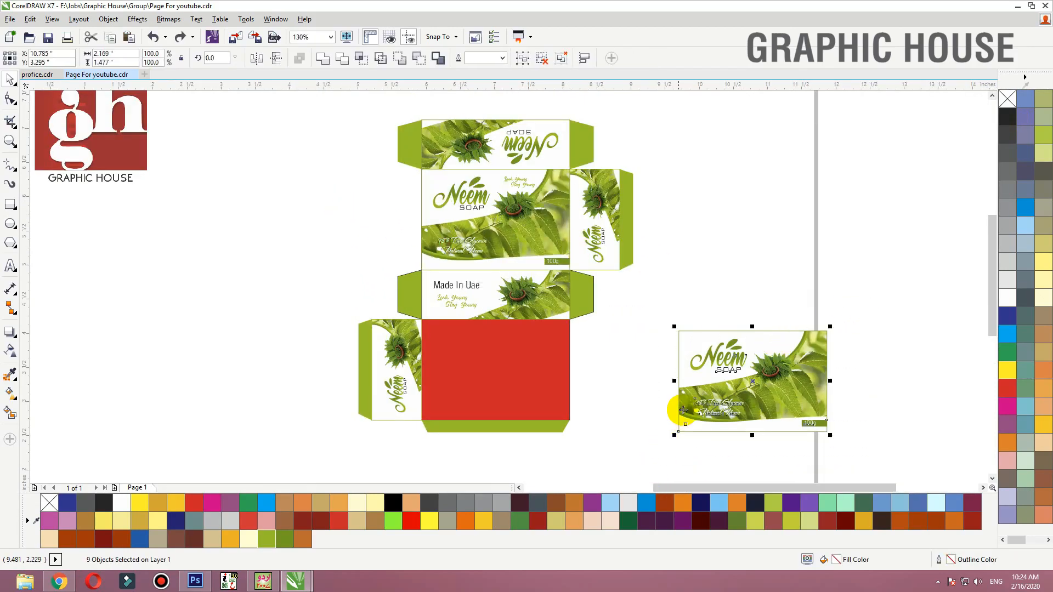
key(ctrl+g)
drag(678, 332, 421, 320)
key(shift+Page_Down)
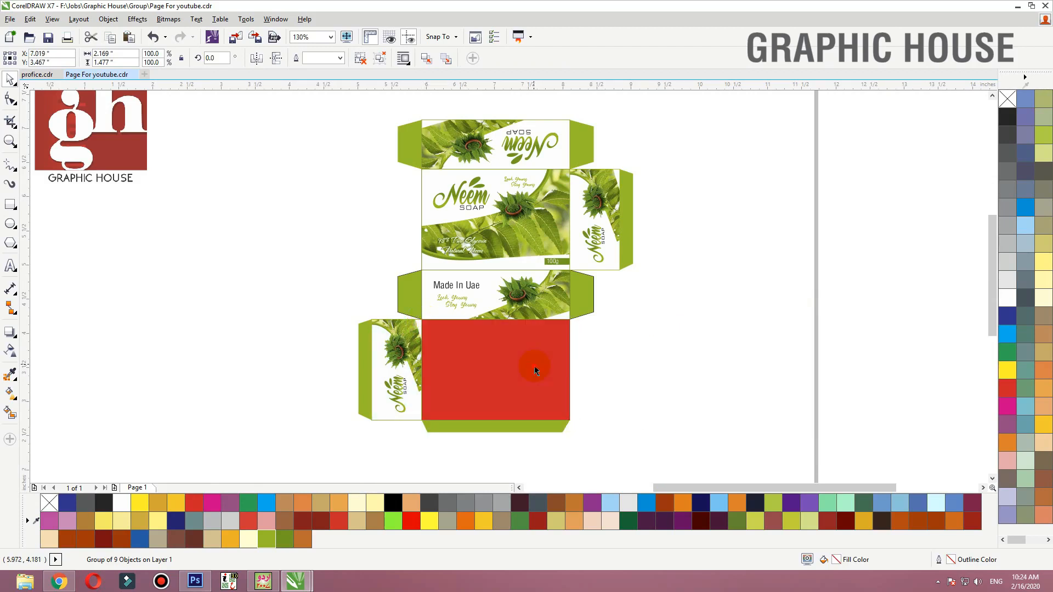
- Delete the red rectangle covering the label artwork on the back panel
click(535, 365)
key(Delete)
click(663, 350)
- Remove the outlines from both green flaps beside the "Made In Uae" panel
click(586, 297)
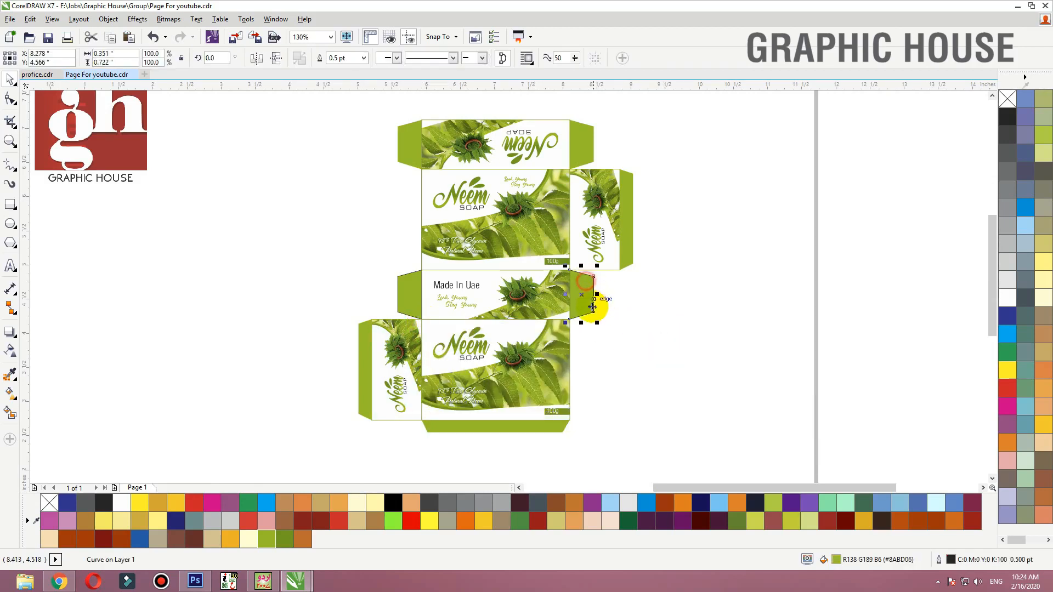
shift+click(409, 299)
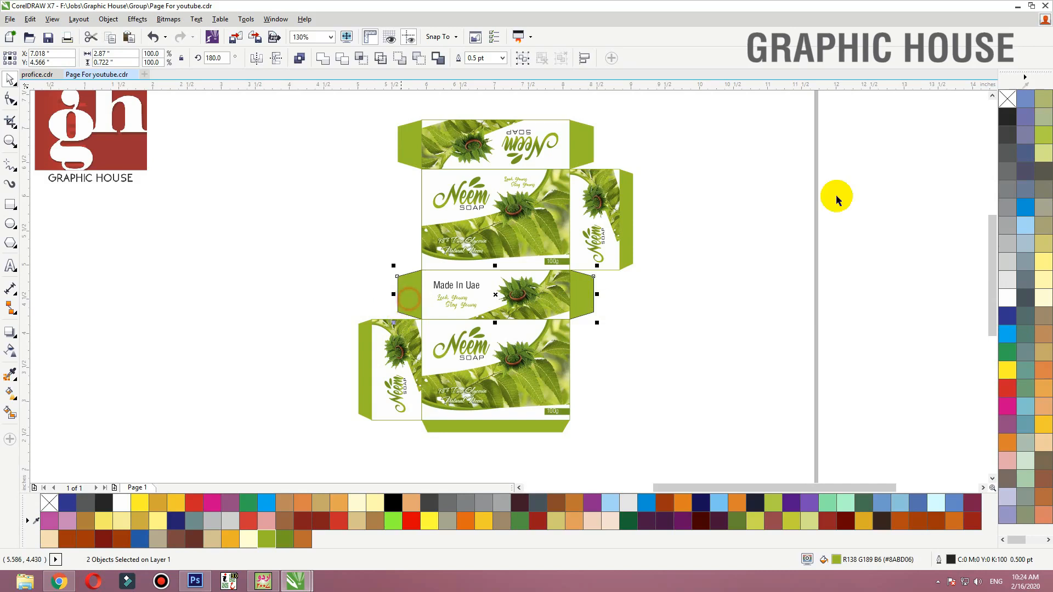
click(769, 225)
- Examine the completed soap box layout, checking the closing flap, back panel, side panels and glue flaps
click(540, 428)
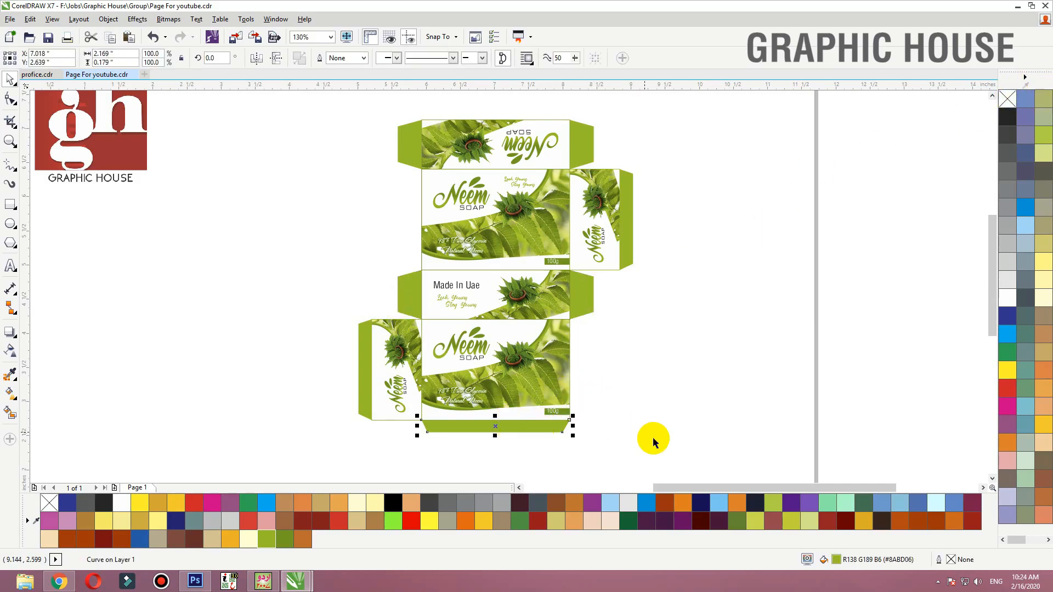
drag(711, 453, 293, 98)
key(shift+F2)
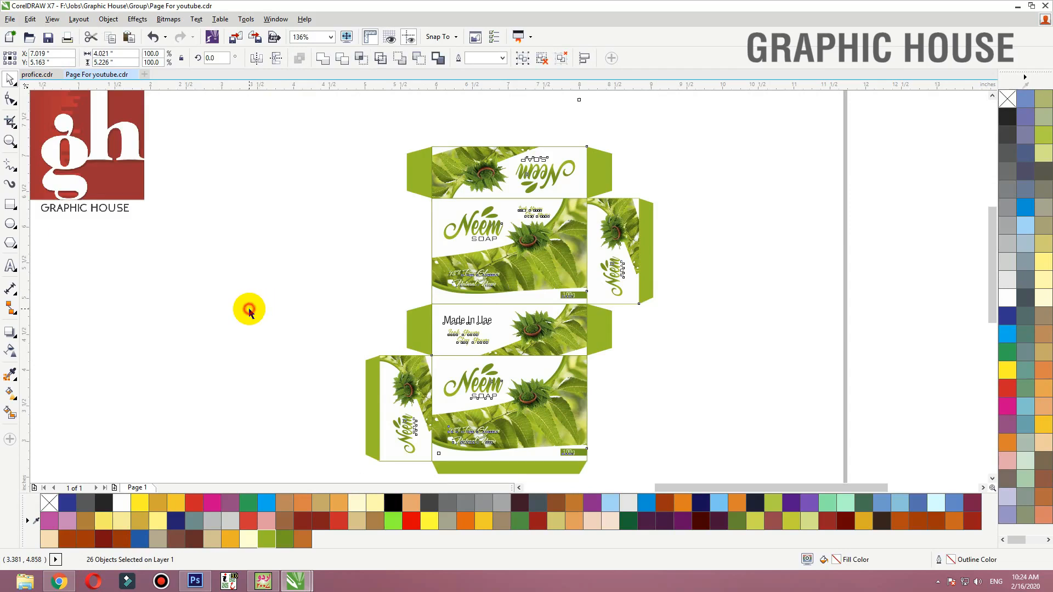
click(249, 310)
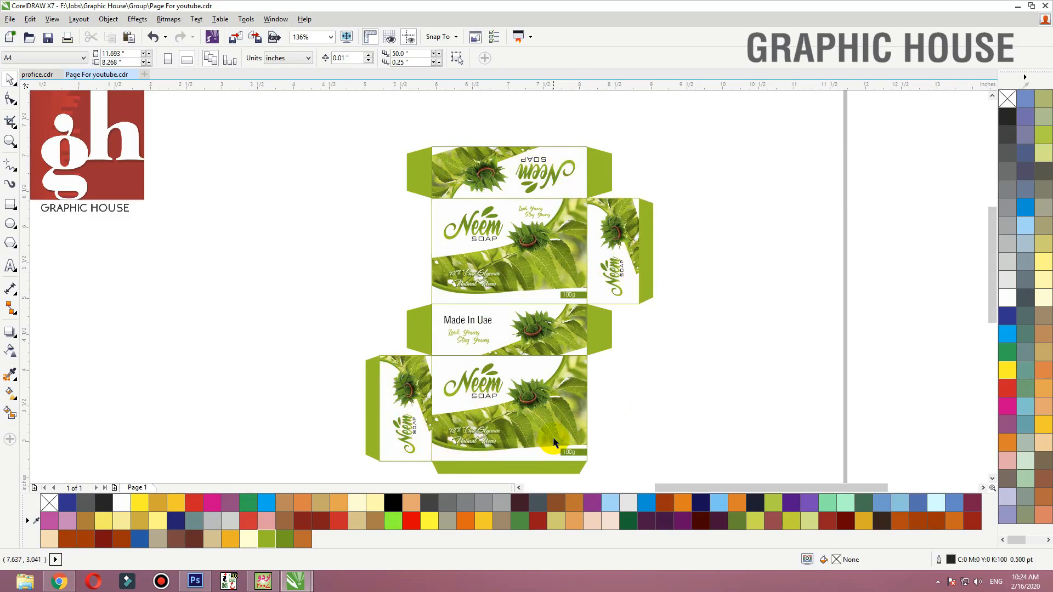
click(494, 390)
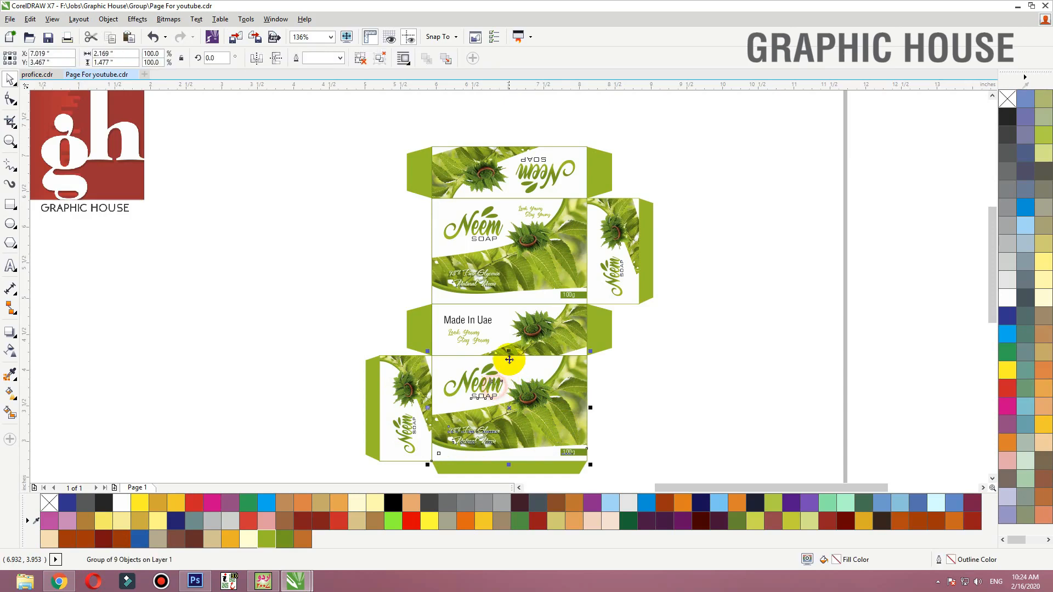
click(418, 328)
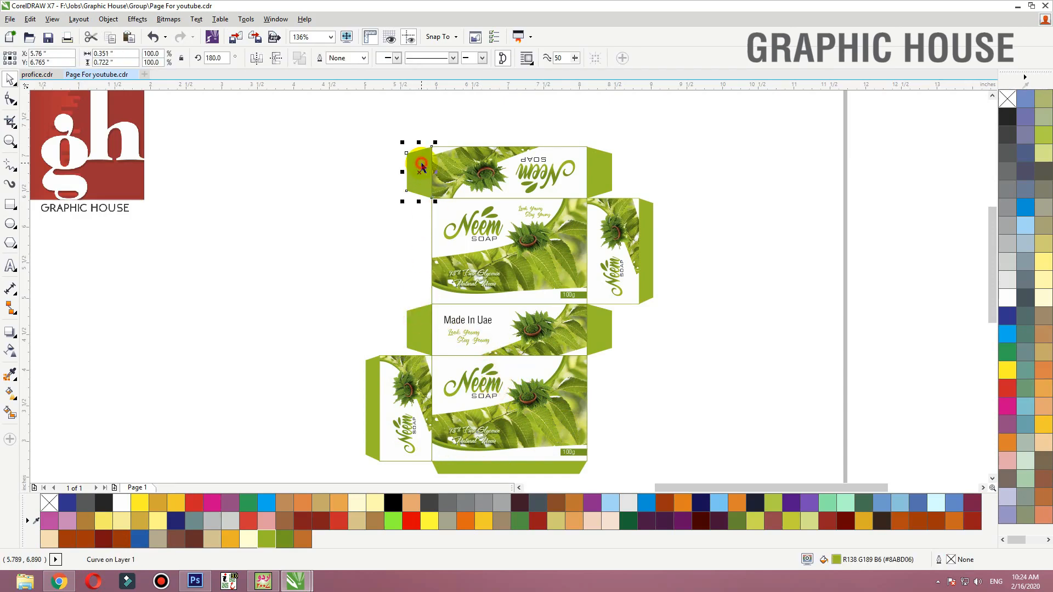
click(444, 173)
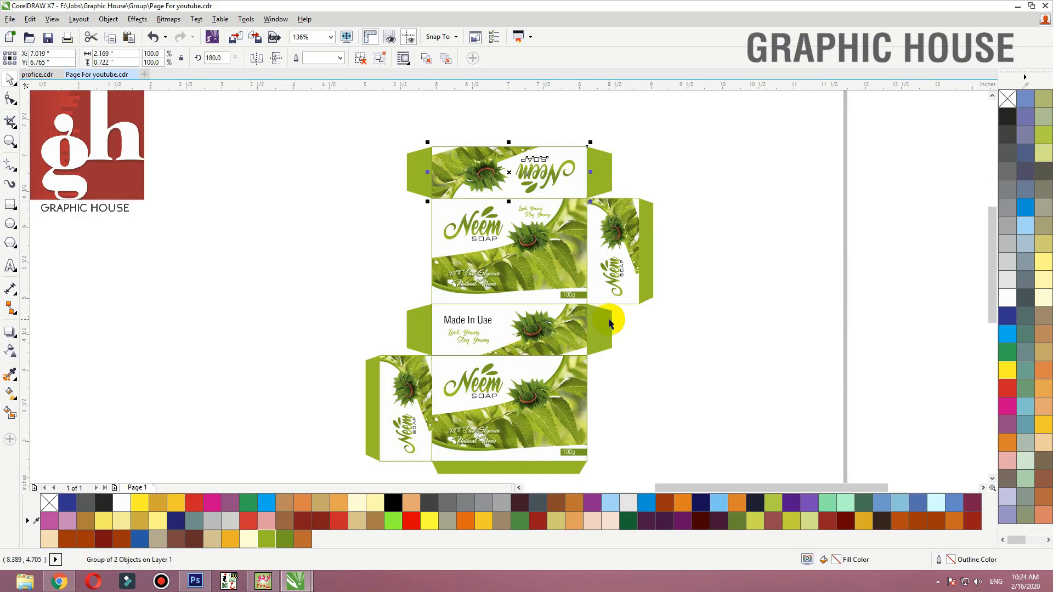
click(593, 350)
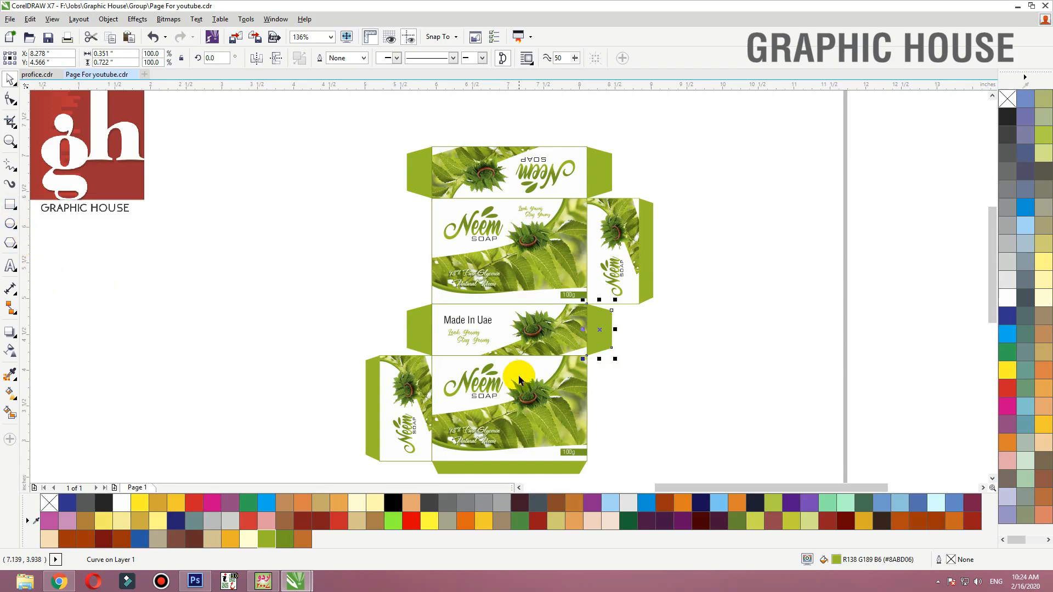
click(637, 360)
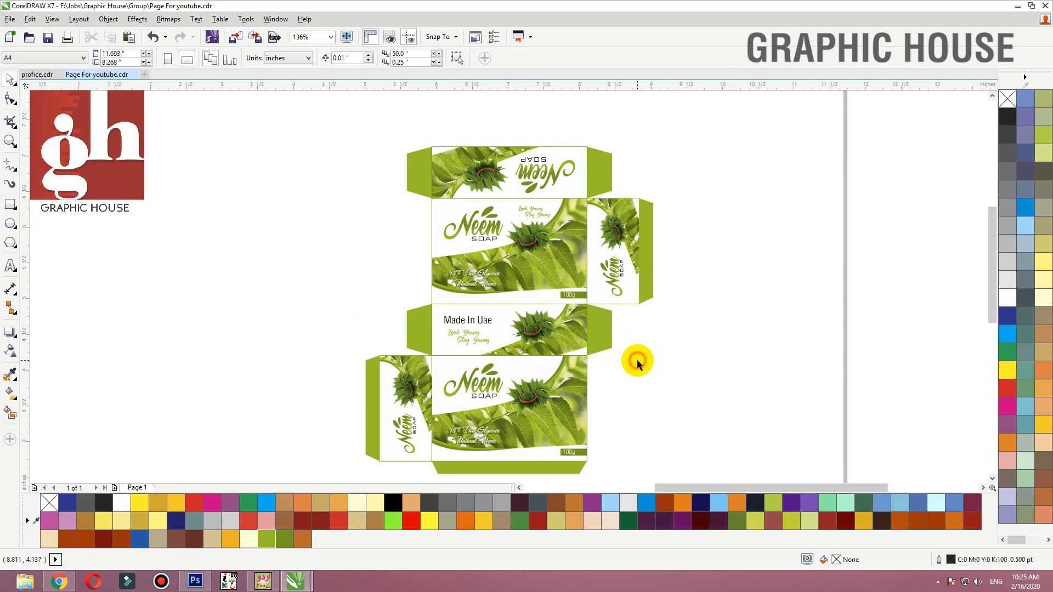